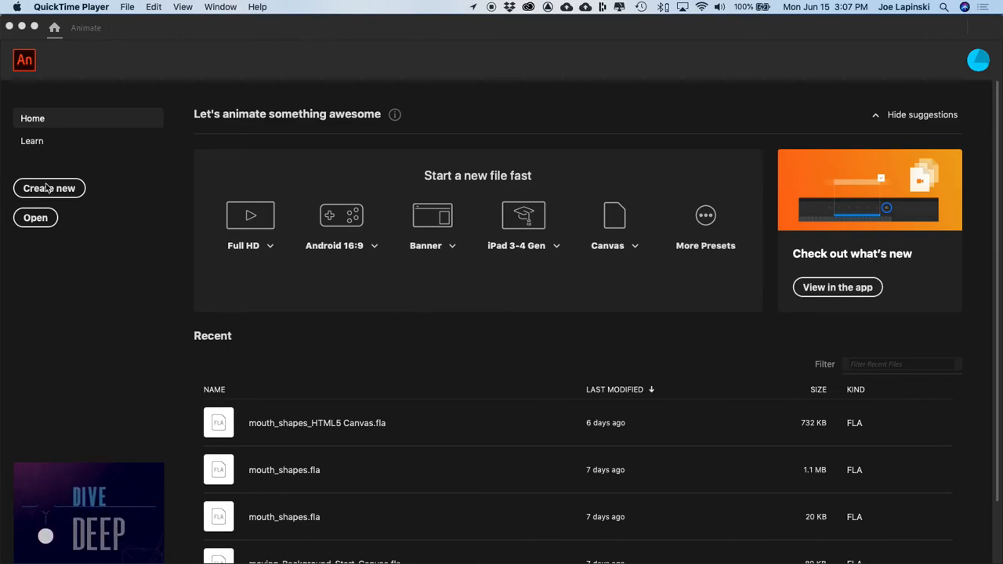
Step: Create an 800 × 600 pixel, 24 fps web document with the ActionScript 3.0 platform type and show its timeline
{"action": "left_click", "coordinate": [73, 45]}
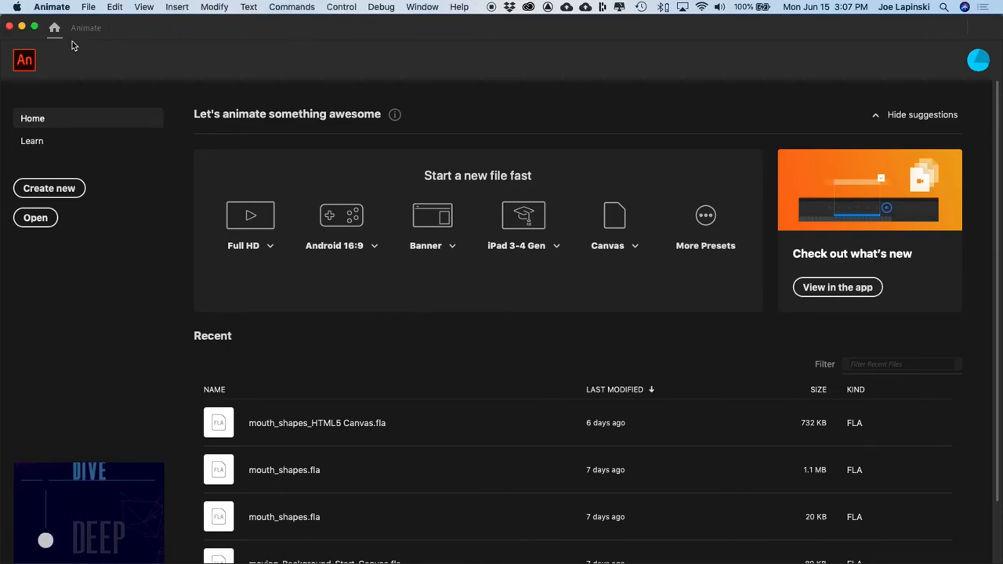
{"action": "left_click", "coordinate": [48, 187]}
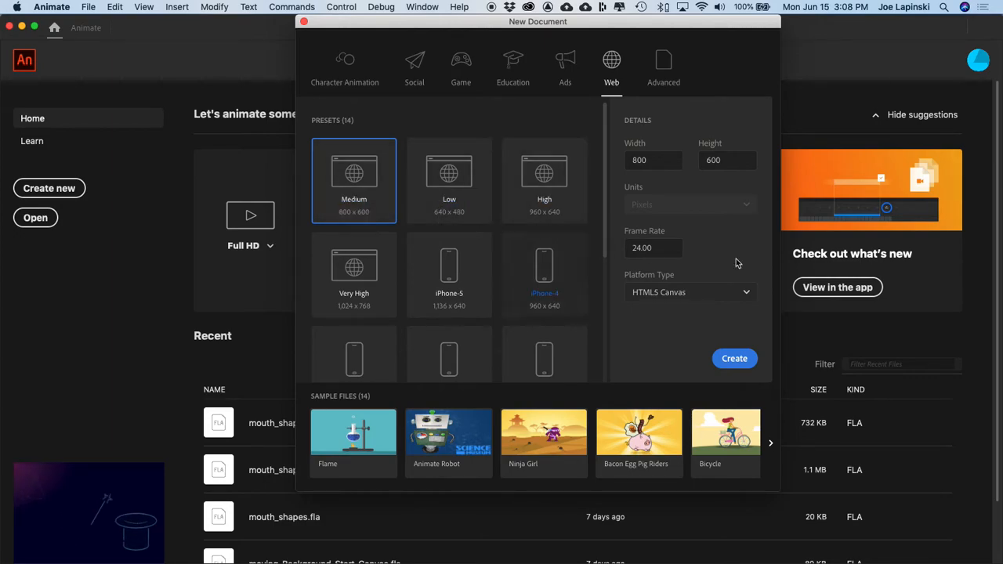
{"action": "left_click", "coordinate": [658, 294]}
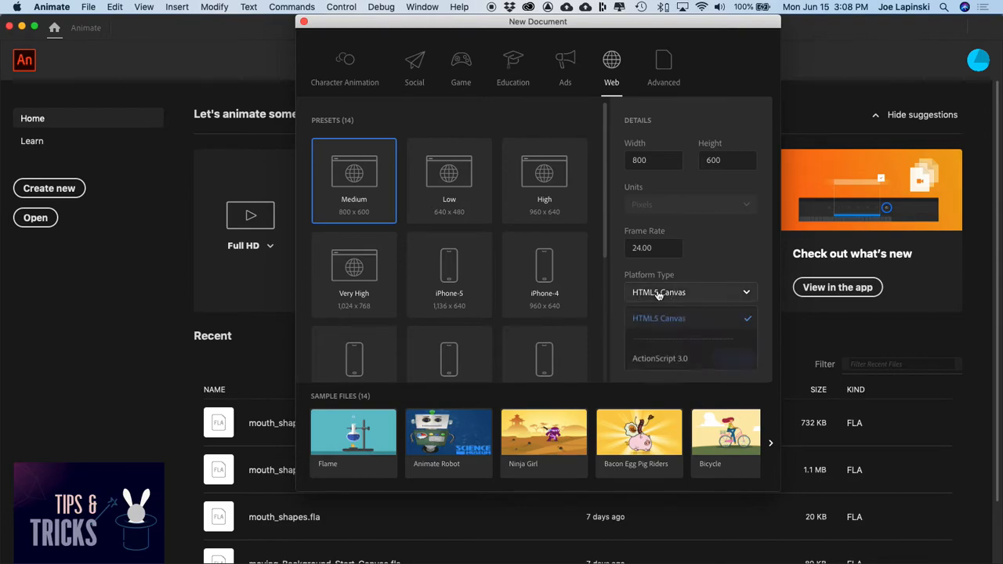
{"action": "left_click", "coordinate": [658, 360]}
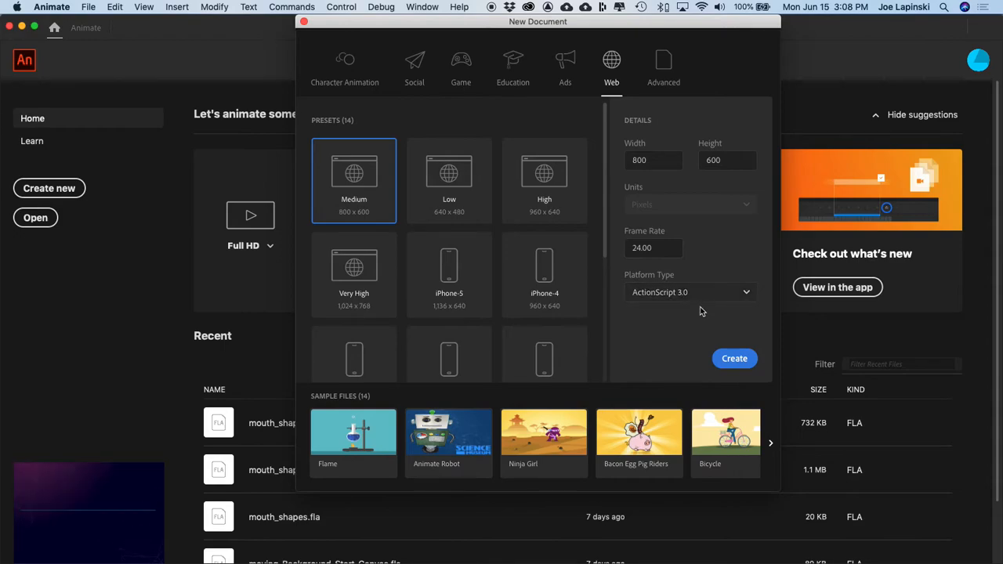
{"action": "left_click", "coordinate": [739, 358]}
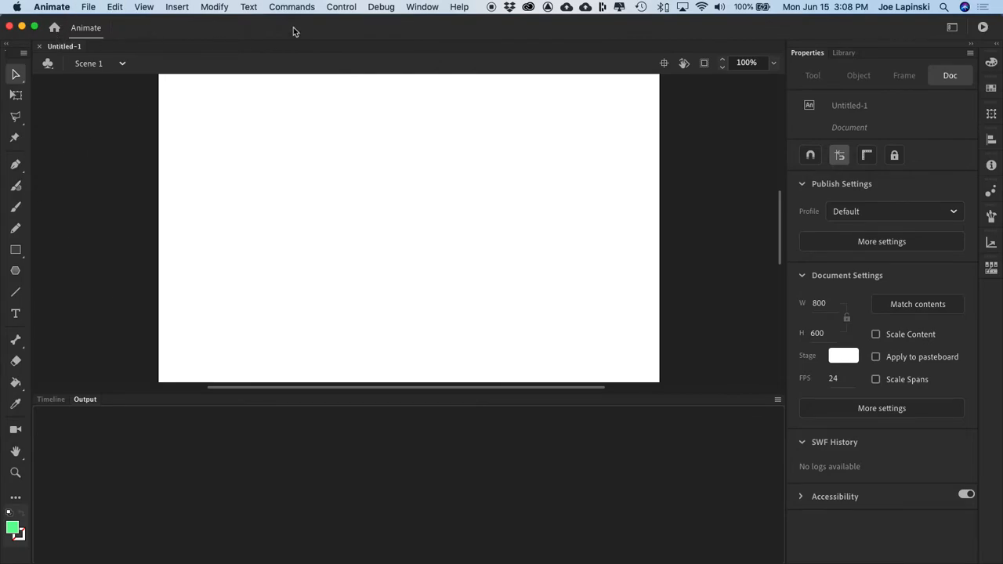
{"action": "left_click", "coordinate": [43, 401]}
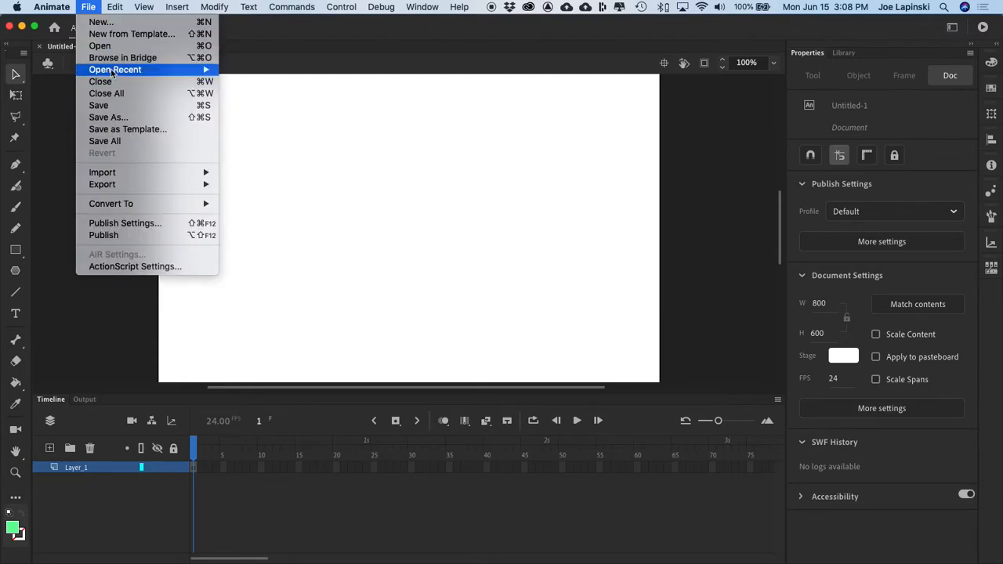
Step: Start saving a copy of the untitled document as a regular Animate file named butterfly-museum.fla
{"action": "left_click", "coordinate": [115, 129]}
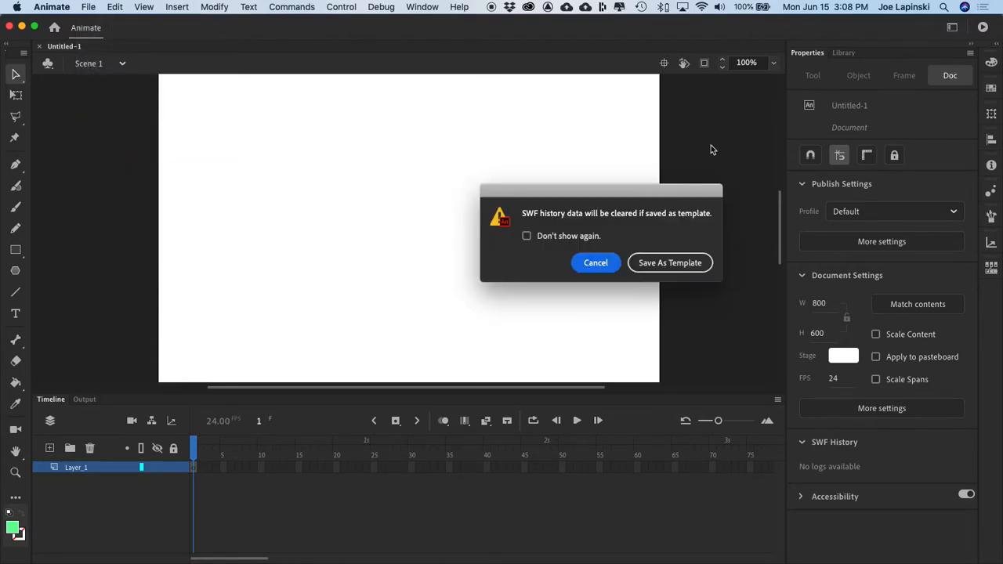
{"action": "left_click", "coordinate": [610, 263]}
{"action": "left_click", "coordinate": [90, 7]}
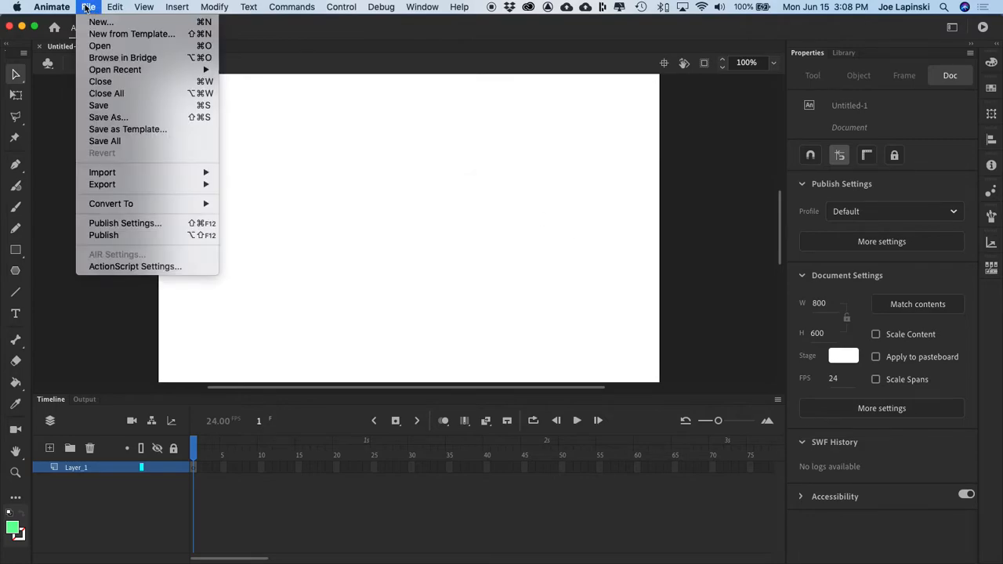
{"action": "left_click", "coordinate": [118, 118]}
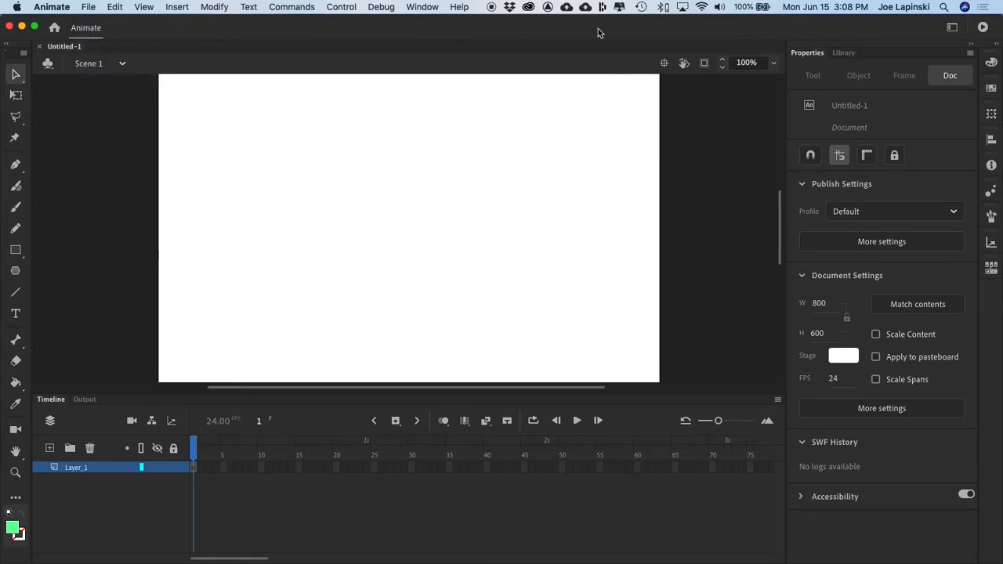
{"action": "type", "text": "butterfly-"}
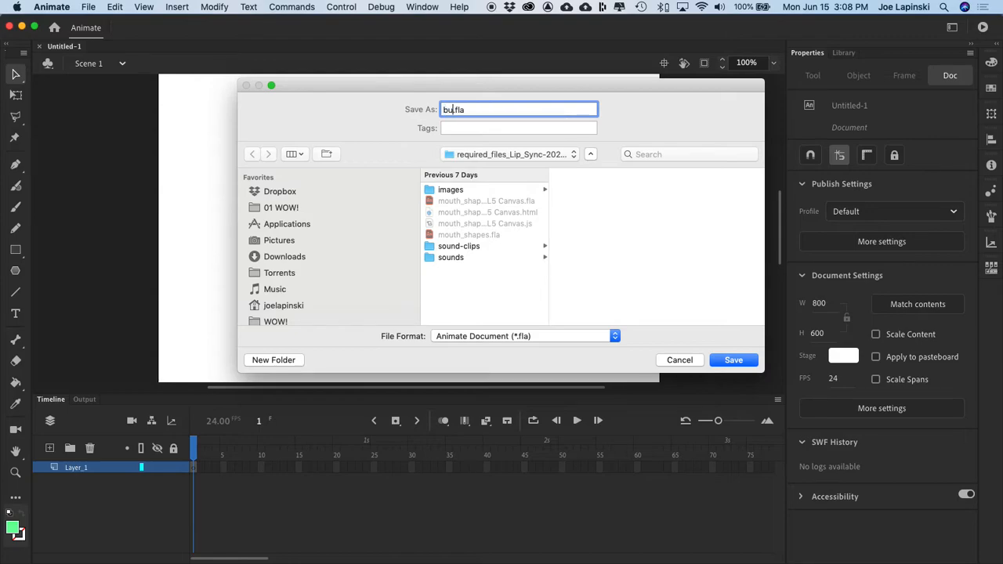
{"action": "type", "text": "museum"}
Step: Save the file in 02-Weekly Content, week-07, Exporting Static Images, inside the required files folder dated today
{"action": "left_click", "coordinate": [476, 156]}
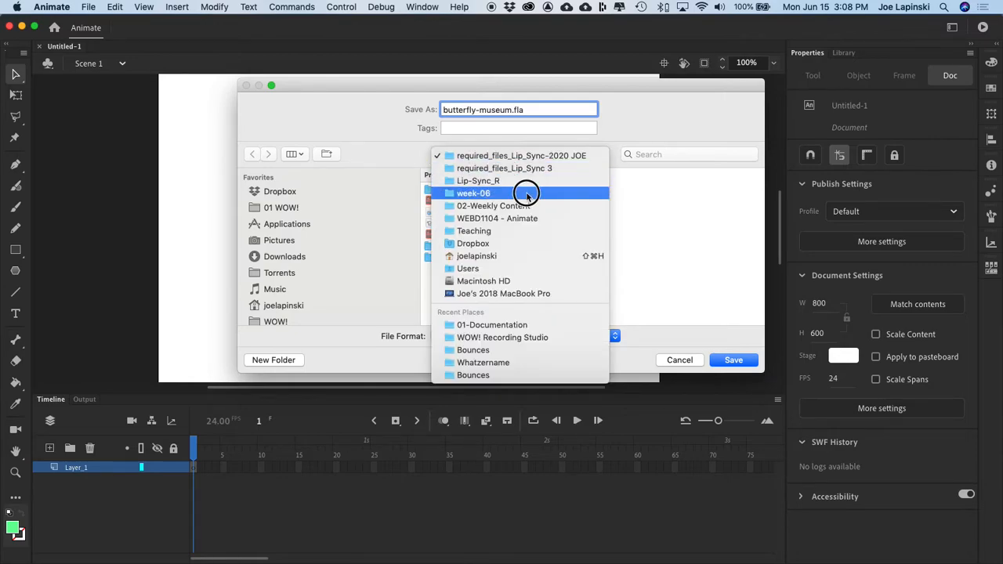
{"action": "left_click", "coordinate": [733, 242]}
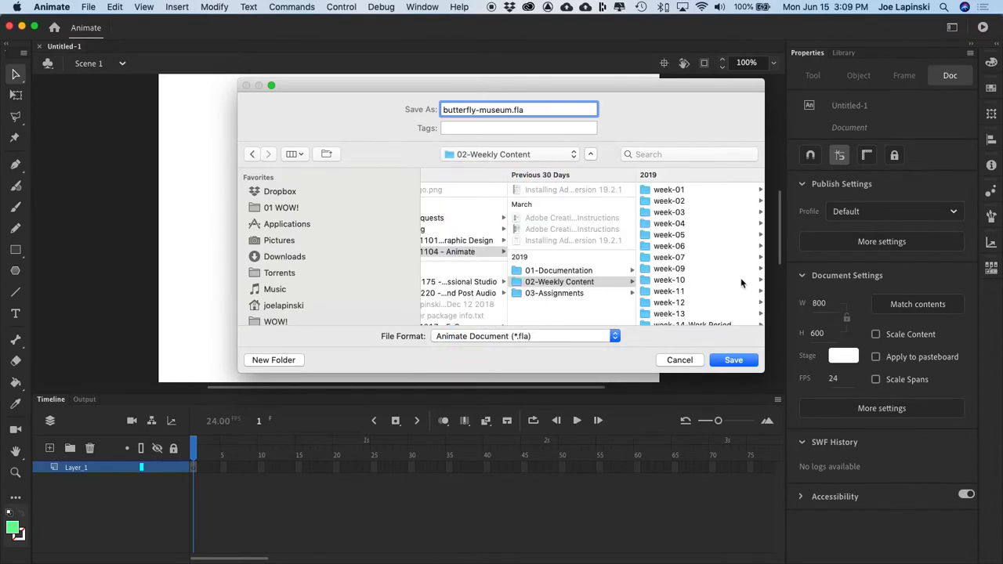
{"action": "left_click", "coordinate": [658, 257]}
{"action": "left_click", "coordinate": [678, 190]}
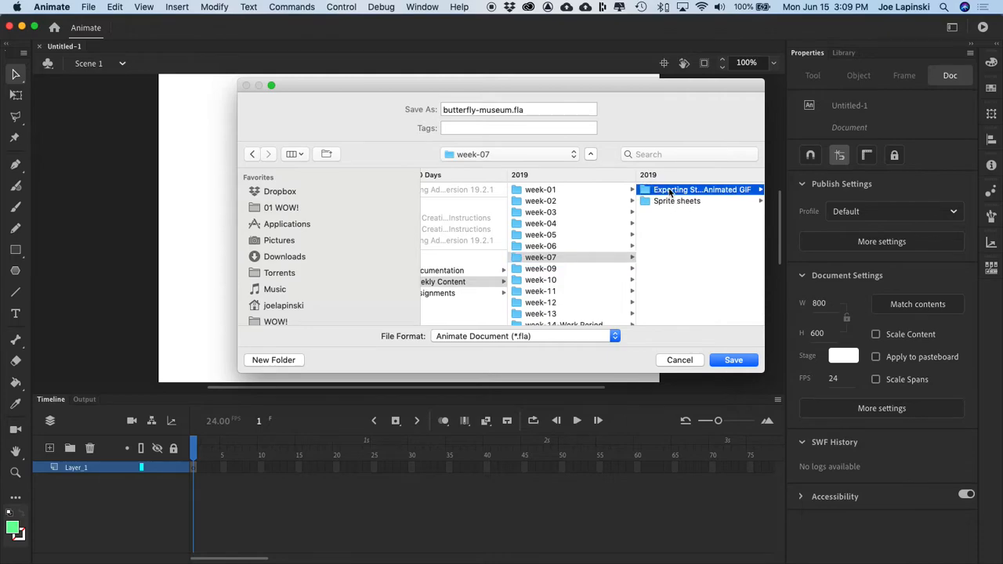
{"action": "left_click", "coordinate": [688, 197]}
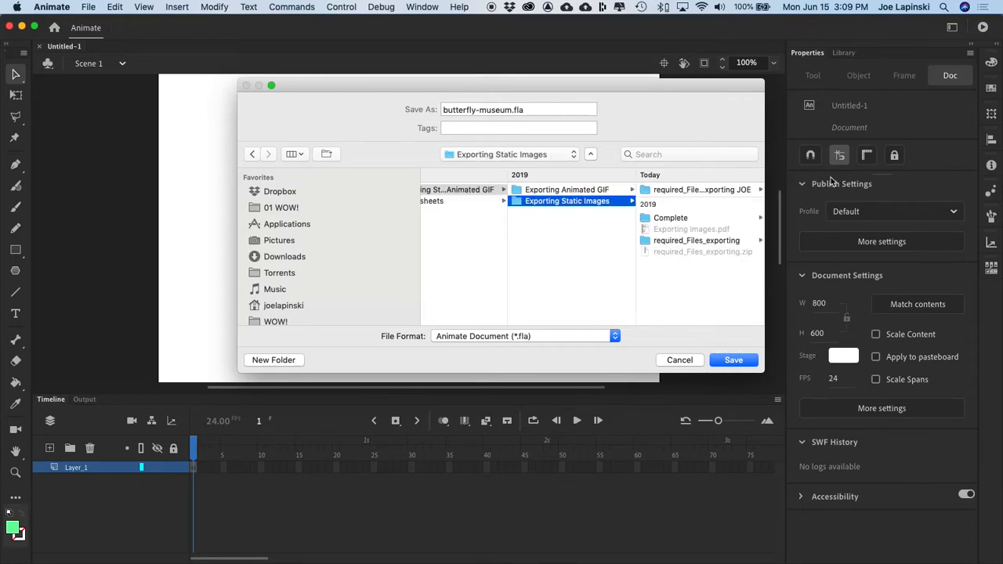
{"action": "left_click", "coordinate": [675, 190]}
{"action": "left_click", "coordinate": [740, 361]}
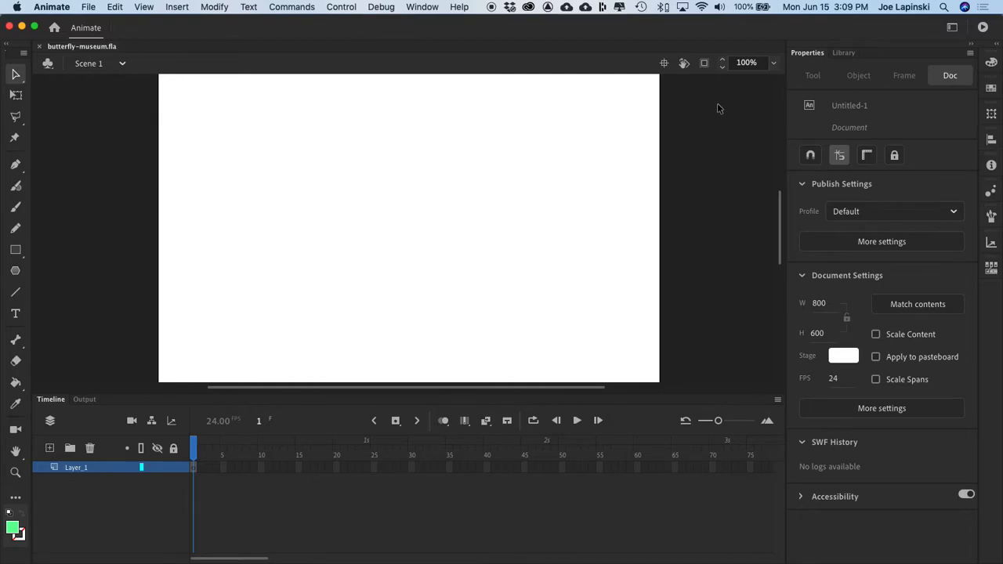
Step: Set the stage color to dark green #006600
{"action": "left_click", "coordinate": [773, 63]}
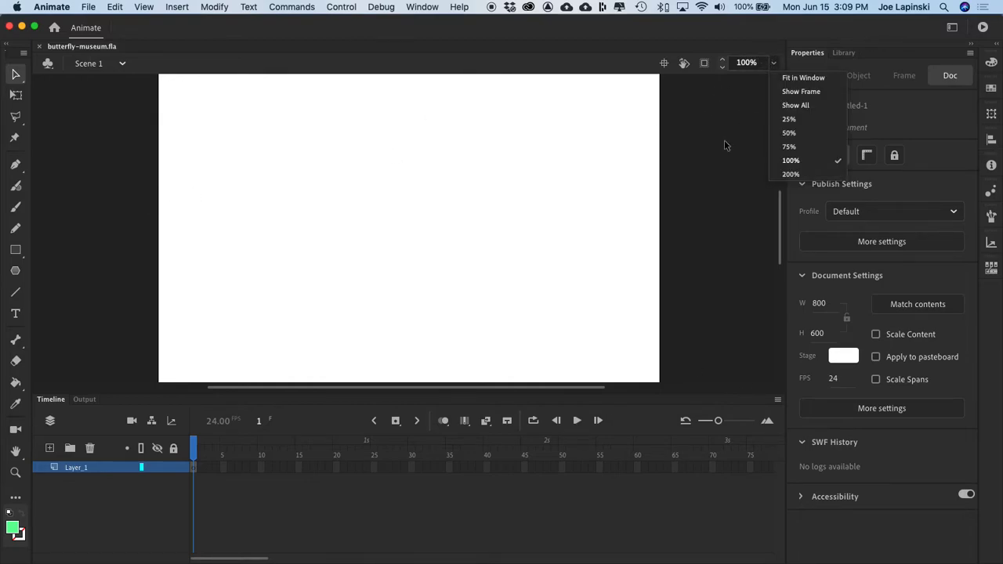
{"action": "left_click", "coordinate": [735, 128]}
{"action": "left_click", "coordinate": [773, 63]}
{"action": "left_click", "coordinate": [803, 78]}
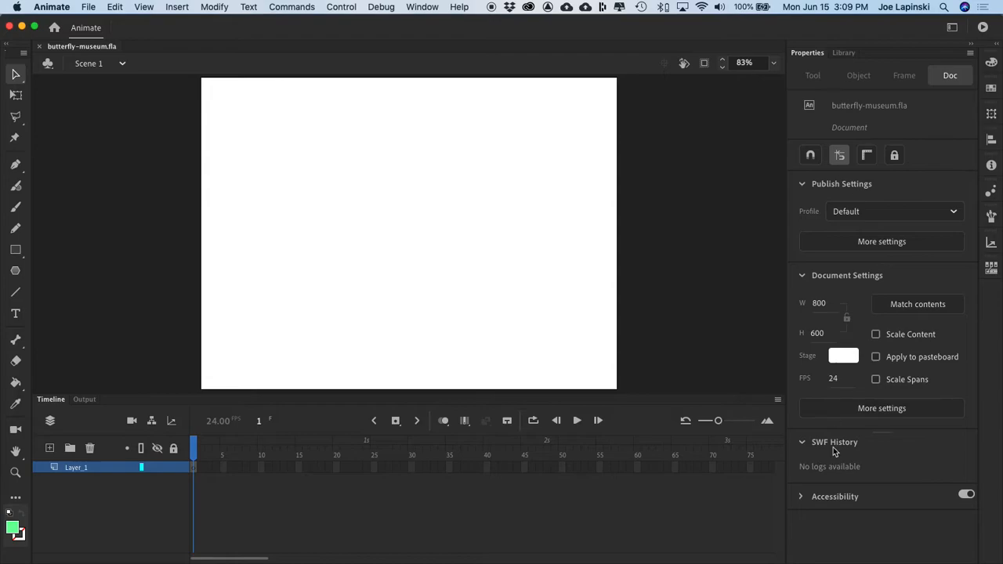
{"action": "left_click", "coordinate": [845, 356]}
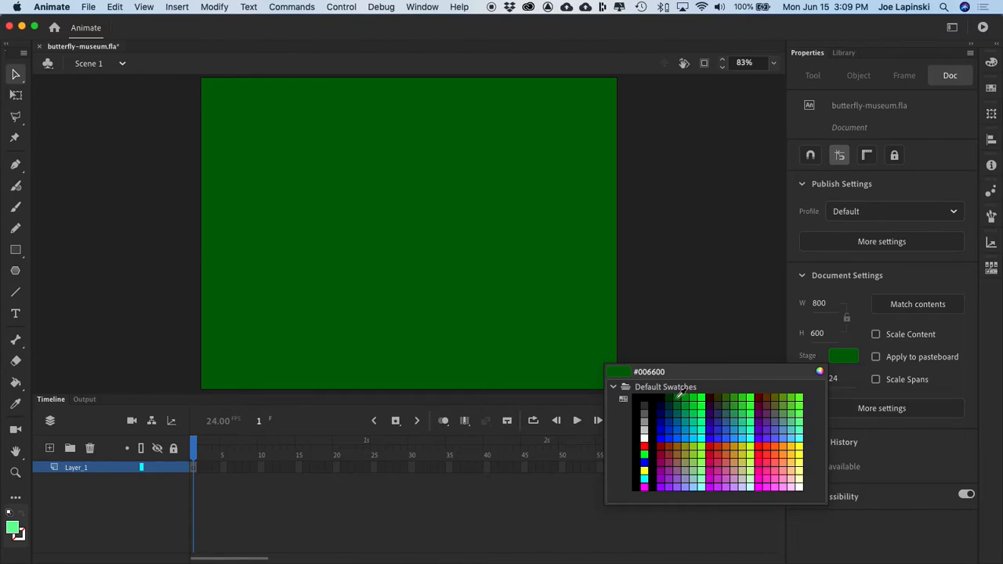
{"action": "left_click", "coordinate": [680, 395]}
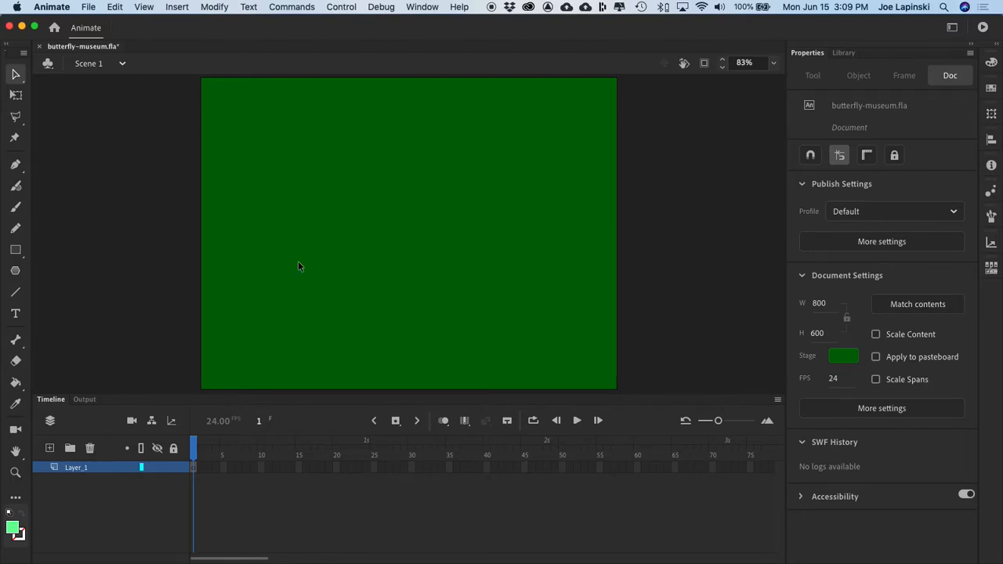
Step: Begin an import to the library and browse to the images folder in the week-07 Exporting Static Images project files
{"action": "left_click", "coordinate": [96, 6]}
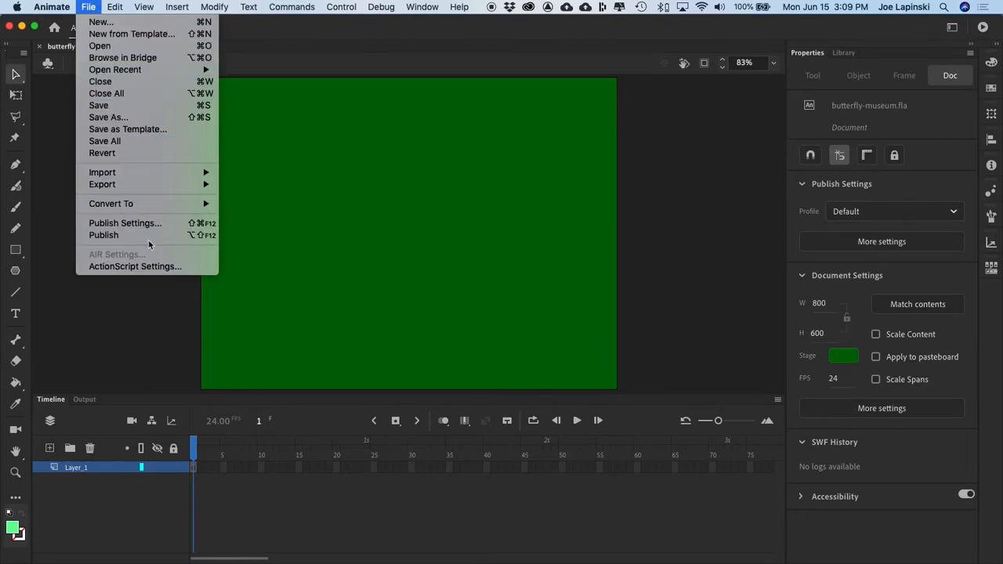
{"action": "mouse_move", "coordinate": [171, 173]}
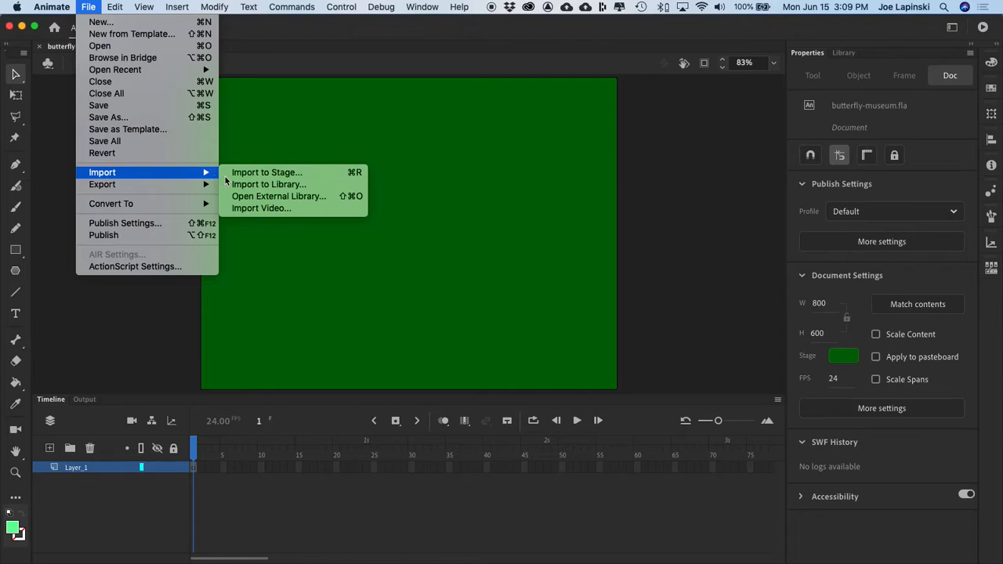
{"action": "left_click", "coordinate": [327, 184]}
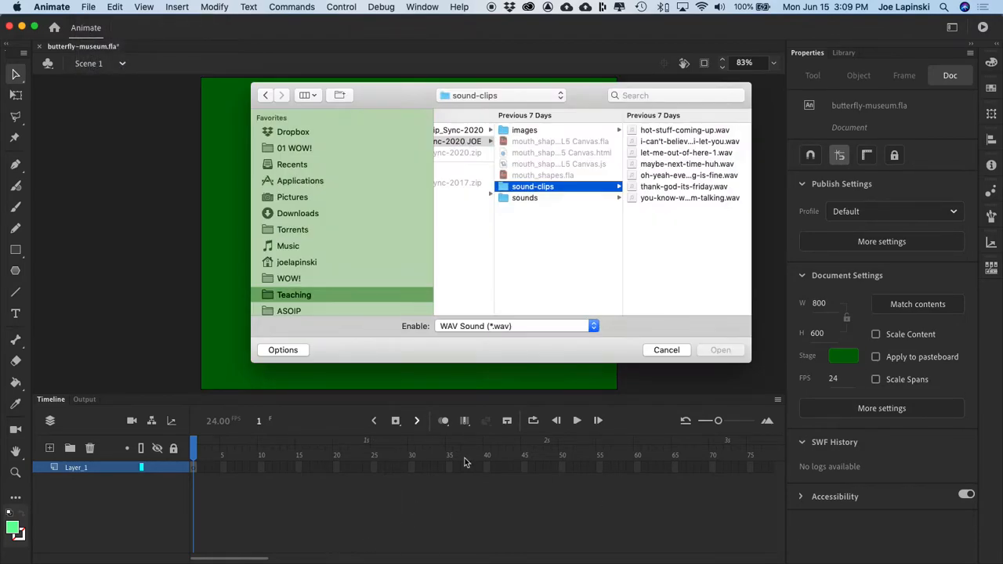
{"action": "left_click_drag", "start_coordinate": [460, 95], "coordinate": [548, 159]}
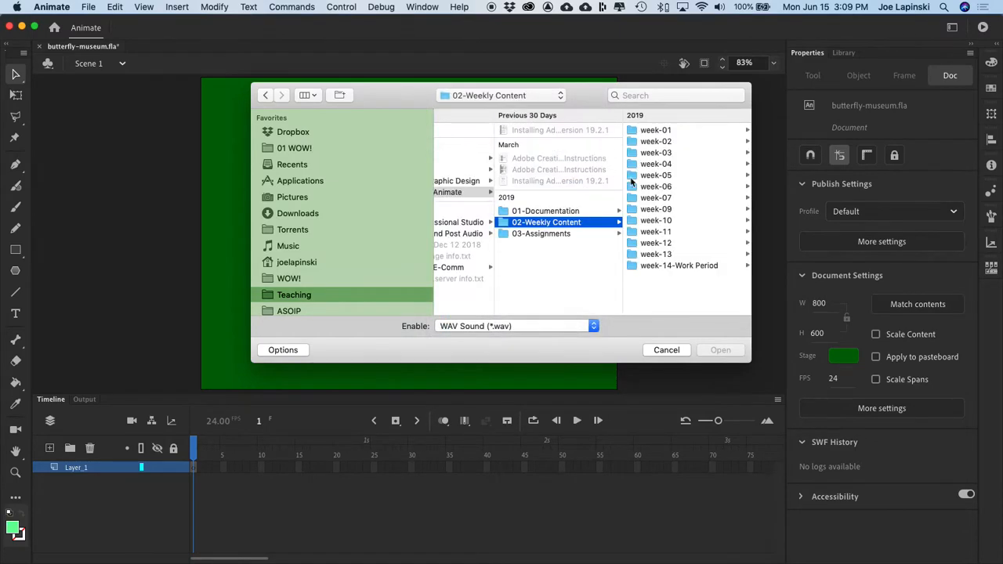
{"action": "left_click", "coordinate": [646, 198]}
{"action": "left_click", "coordinate": [672, 132]}
{"action": "left_click", "coordinate": [663, 141]}
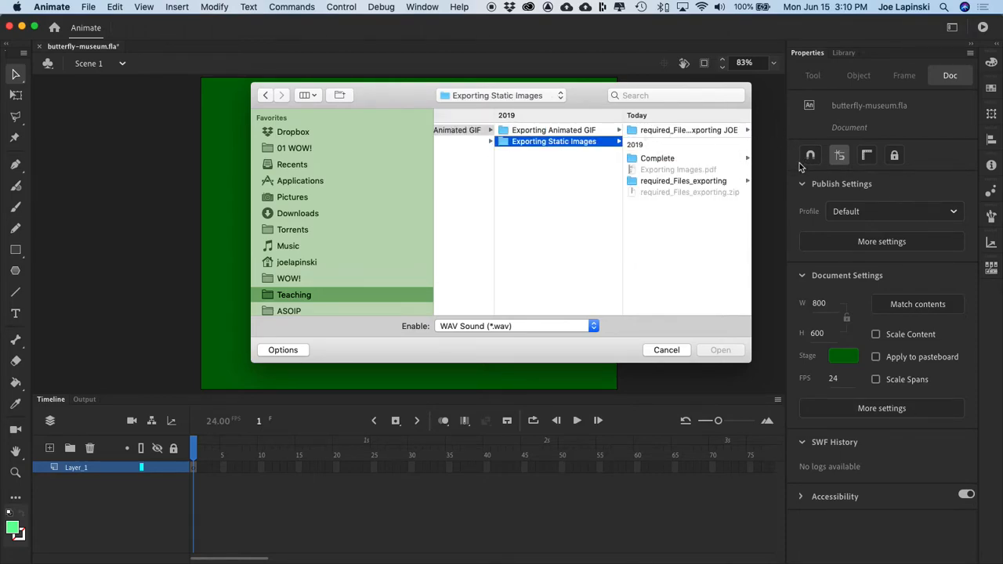
{"action": "left_click", "coordinate": [697, 132]}
{"action": "left_click", "coordinate": [644, 142]}
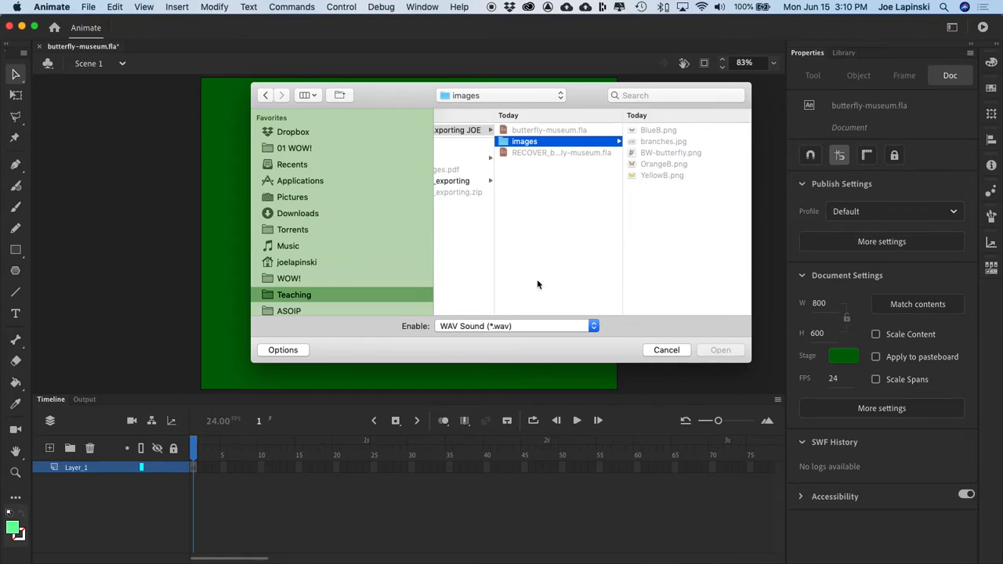
Step: Allow all file types and import BlueB.png, branches.jpg, BW-butterfly.png, OrangeB.png and YellowB.png into the library
{"action": "left_click", "coordinate": [495, 328]}
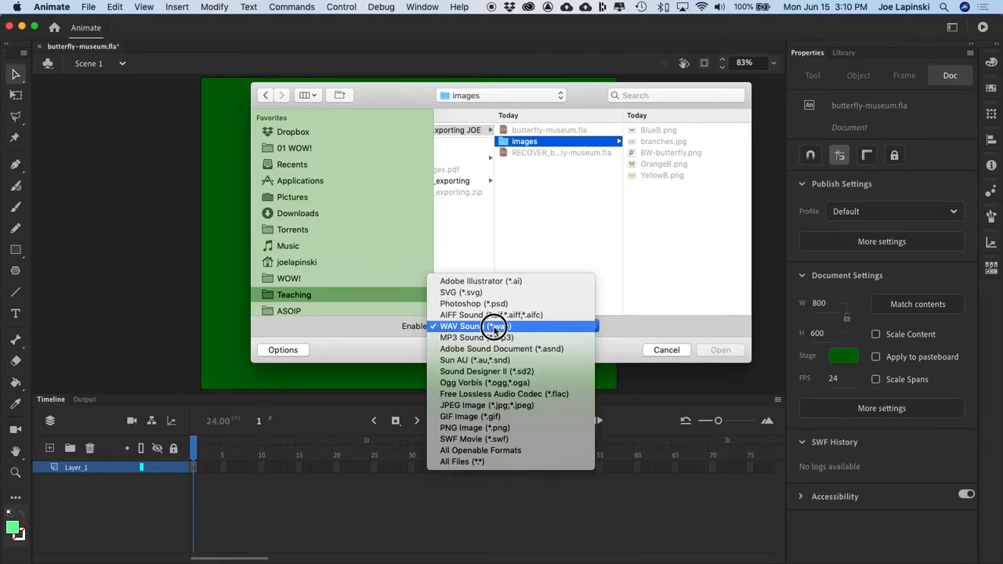
{"action": "left_click", "coordinate": [521, 462]}
{"action": "left_click_drag", "start_coordinate": [658, 176], "coordinate": [663, 116]}
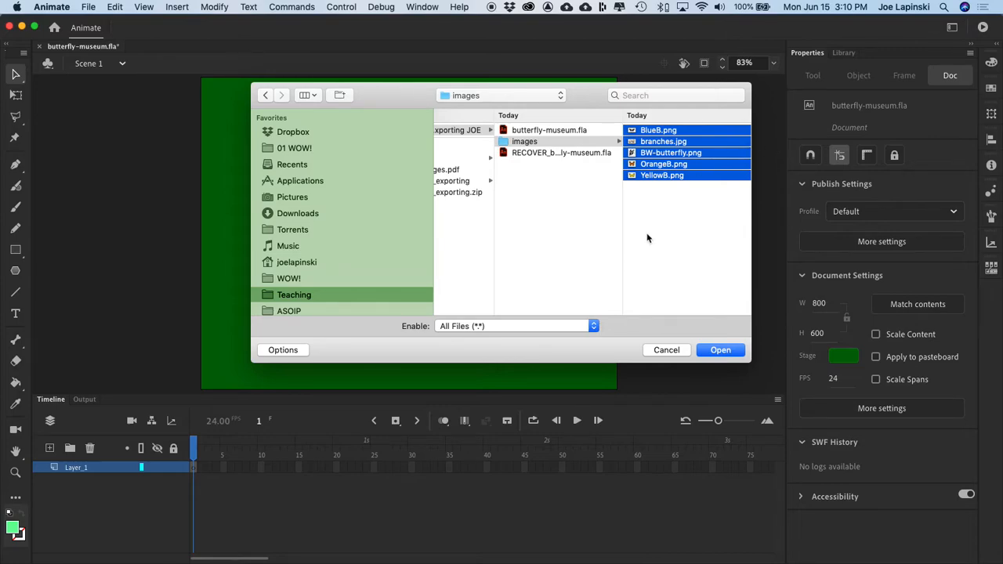
{"action": "left_click", "coordinate": [721, 350]}
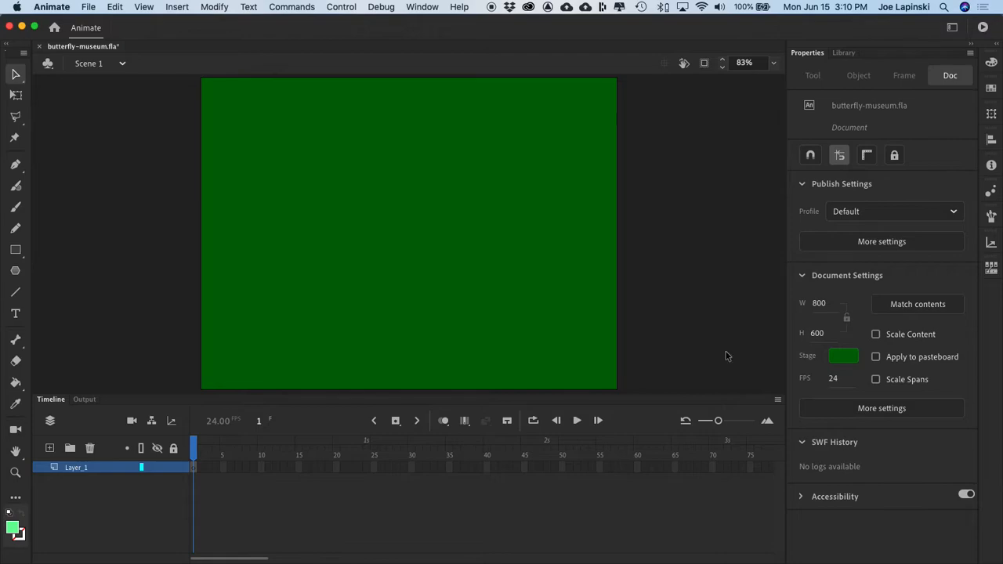
Step: Place branches.jpg from the library on the stage and move it toward the stage's center
{"action": "left_click", "coordinate": [842, 53]}
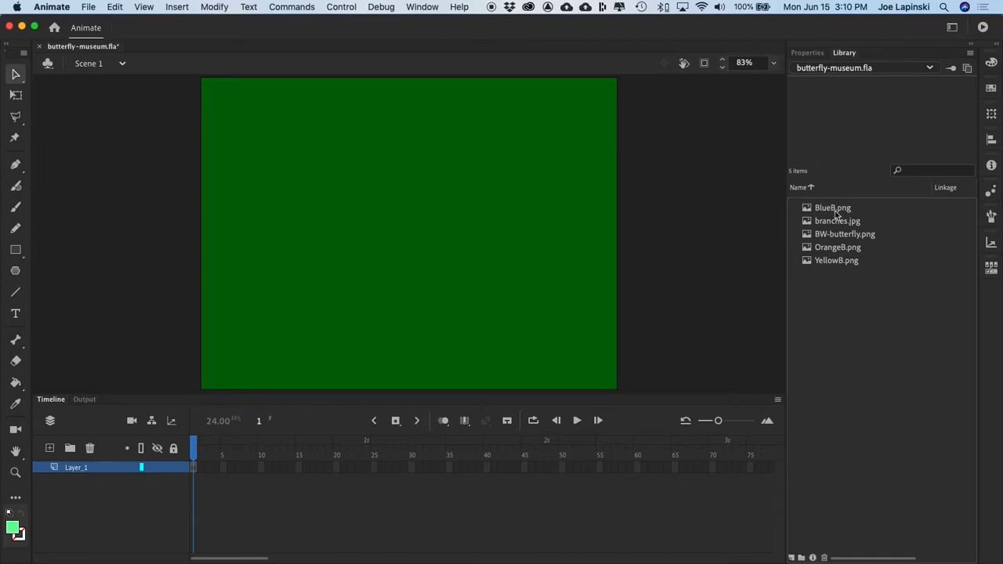
{"action": "left_click", "coordinate": [806, 221]}
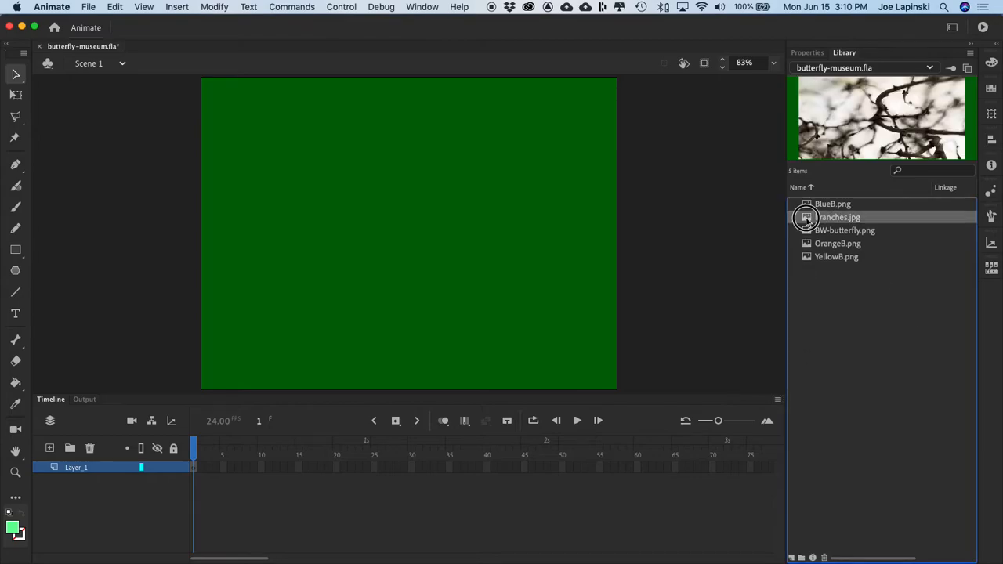
{"action": "left_click_drag", "start_coordinate": [806, 219], "coordinate": [336, 212]}
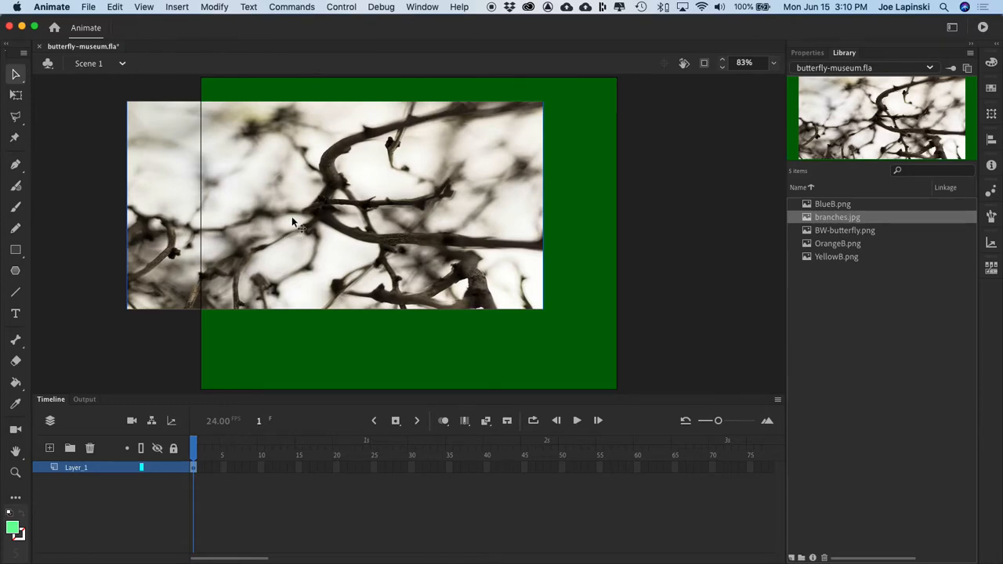
{"action": "left_click_drag", "start_coordinate": [312, 189], "coordinate": [414, 212]}
Step: Resize the stage to match its contents through the document settings
{"action": "left_click", "coordinate": [223, 7]}
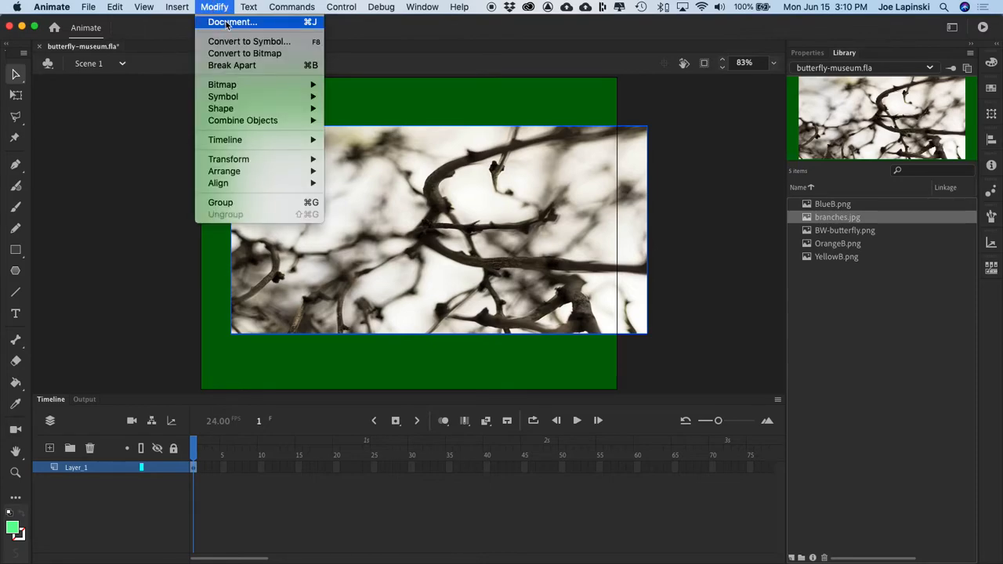
{"action": "left_click", "coordinate": [229, 22]}
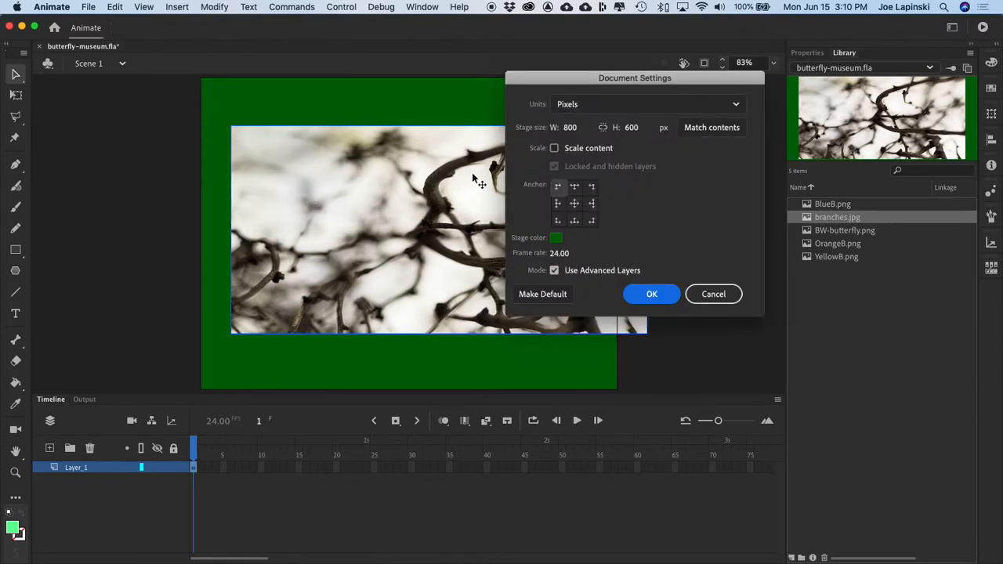
{"action": "left_click", "coordinate": [723, 128]}
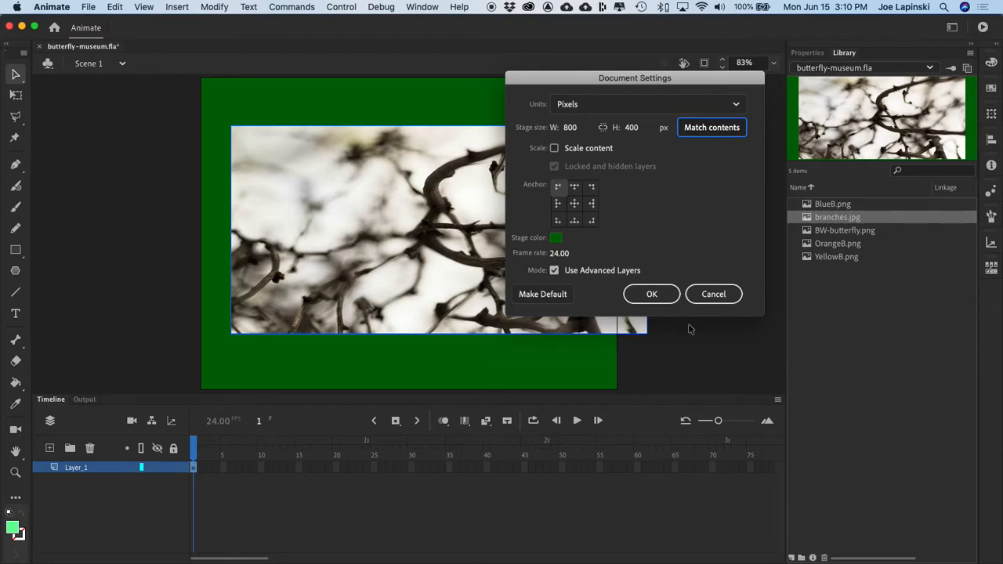
{"action": "left_click", "coordinate": [653, 294]}
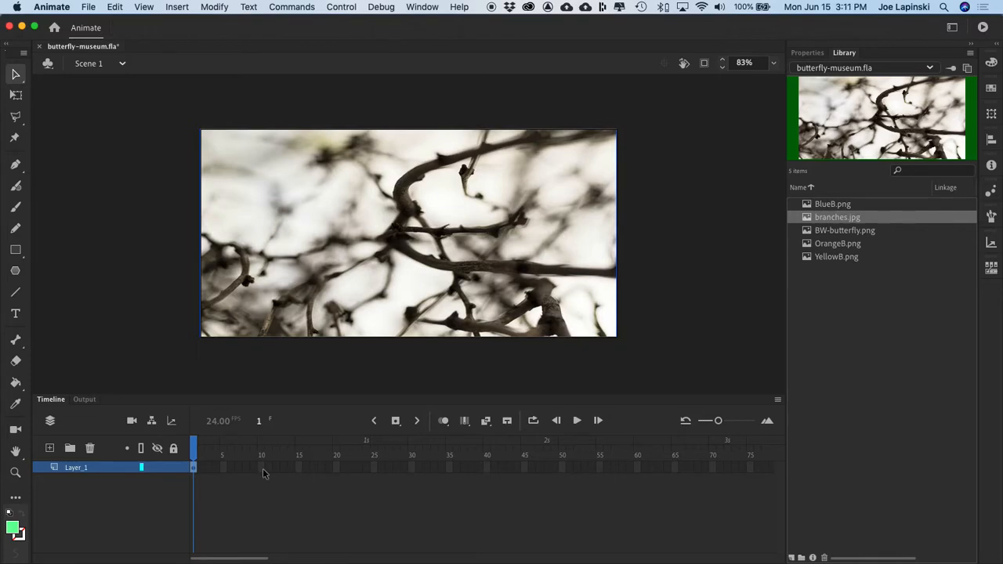
Step: Rename Layer_1 as branches and lock the layer
{"action": "double_click", "coordinate": [75, 468]}
{"action": "type", "text": "branches"}
{"action": "key", "text": "Return"}
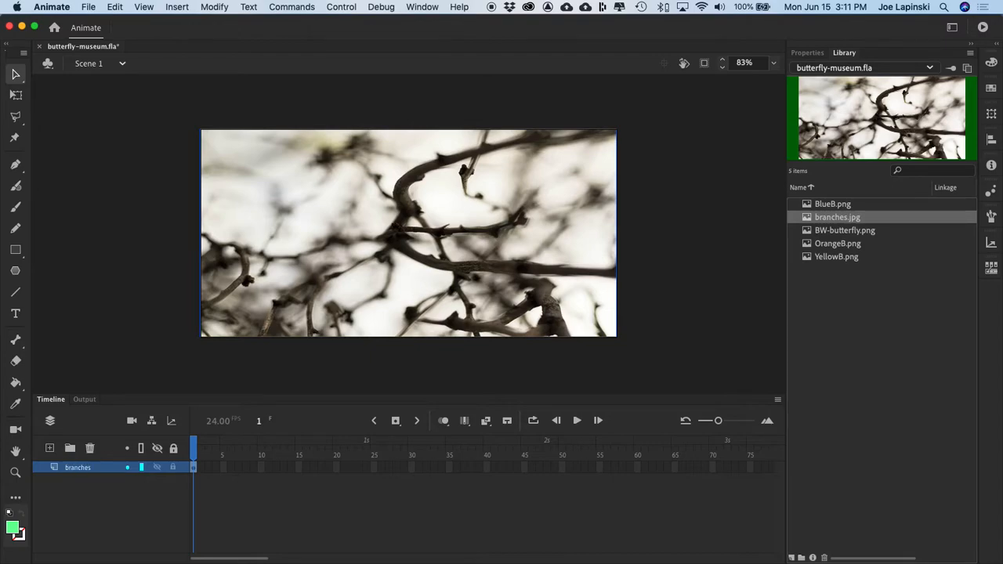
{"action": "left_click", "coordinate": [172, 467]}
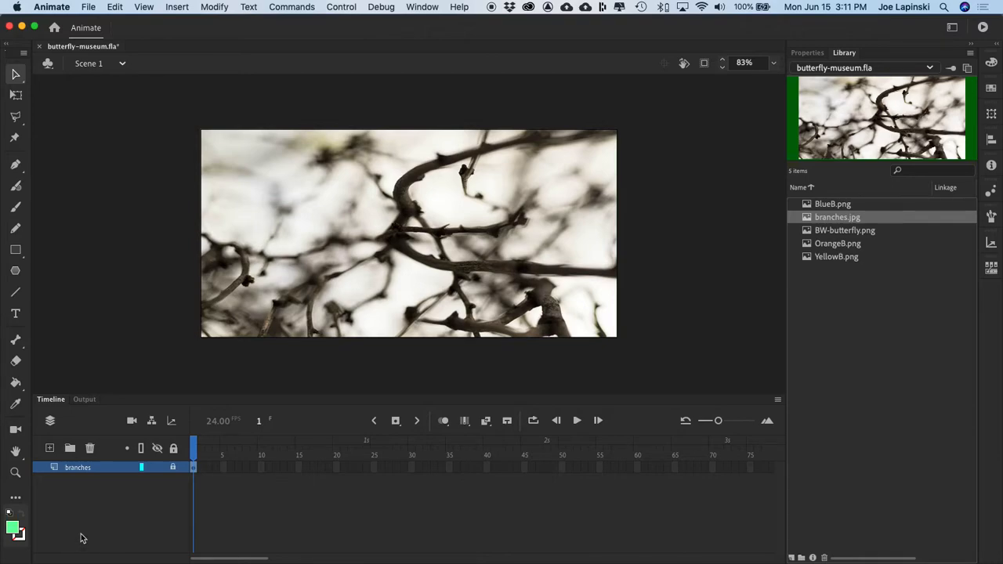
Step: Add a new layer above branches and name it bar
{"action": "left_click", "coordinate": [49, 448]}
{"action": "double_click", "coordinate": [83, 467]}
{"action": "type", "text": "ba"}
{"action": "key", "text": "Return"}
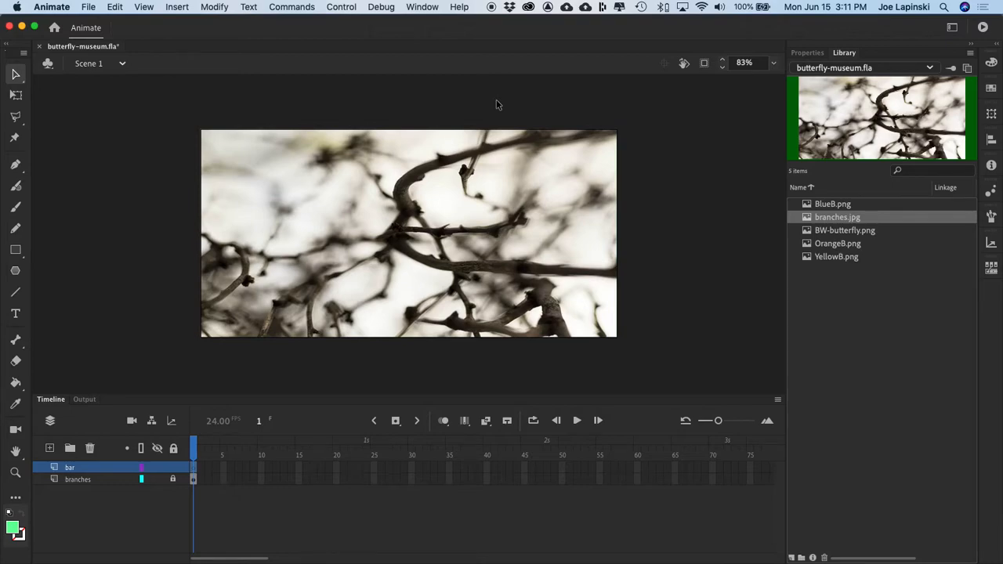
Step: Draw a rectangle about 587 by 163 px with fill color 999900 across the middle of the stage on the bar layer
{"action": "left_click", "coordinate": [17, 249]}
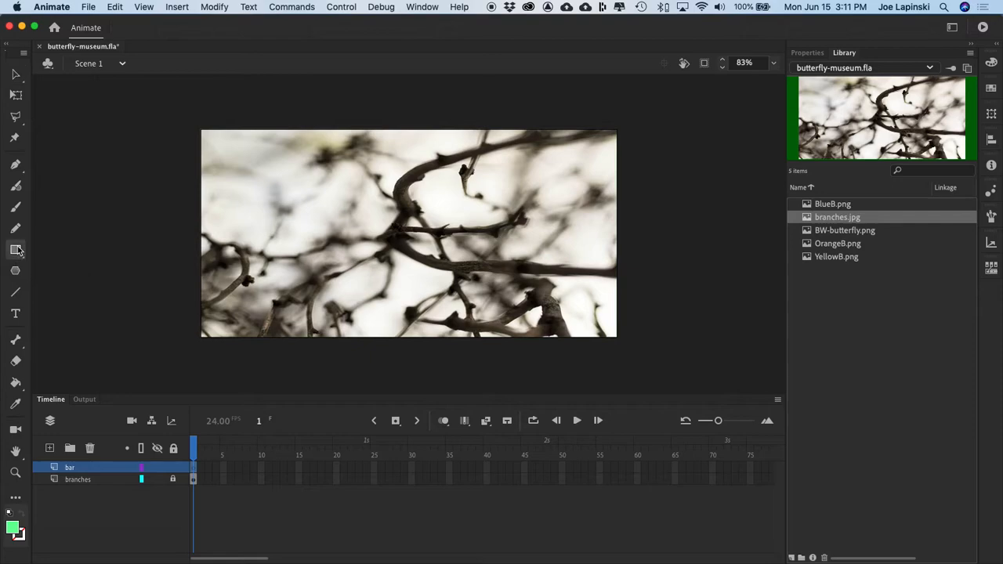
{"action": "left_click", "coordinate": [809, 54]}
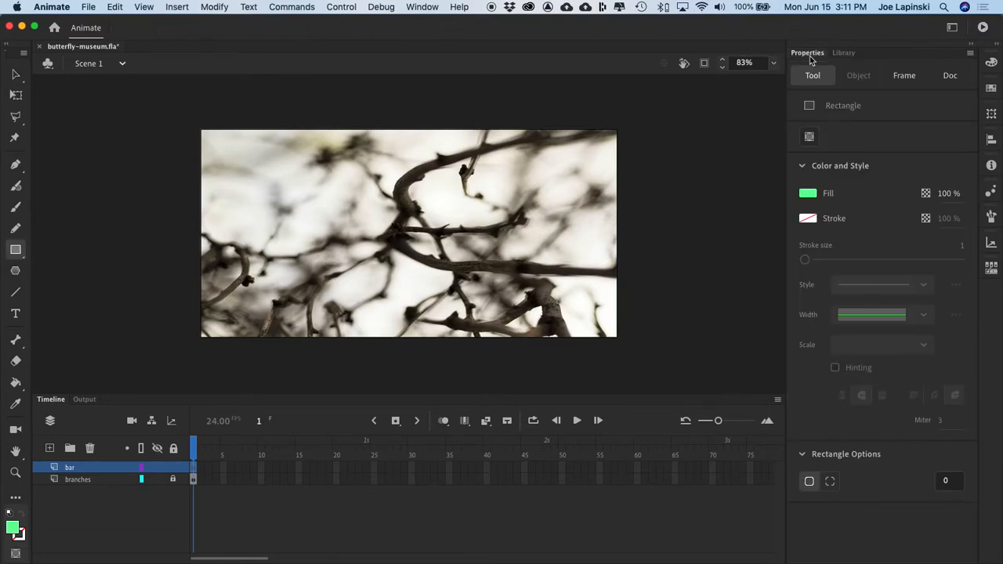
{"action": "left_click", "coordinate": [808, 195]}
{"action": "left_click", "coordinate": [618, 206]}
{"action": "type", "text": "999900"}
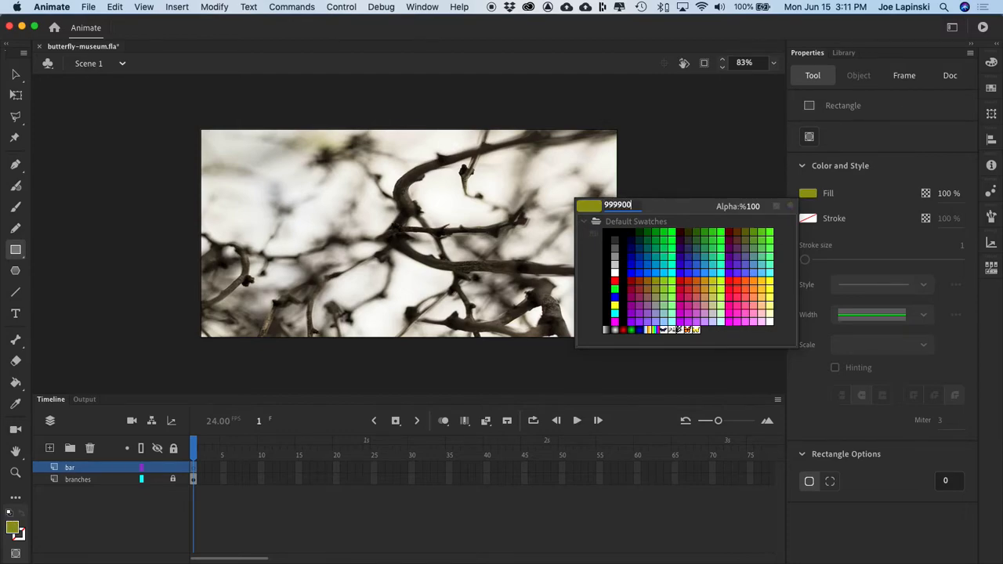
{"action": "key", "text": "Return"}
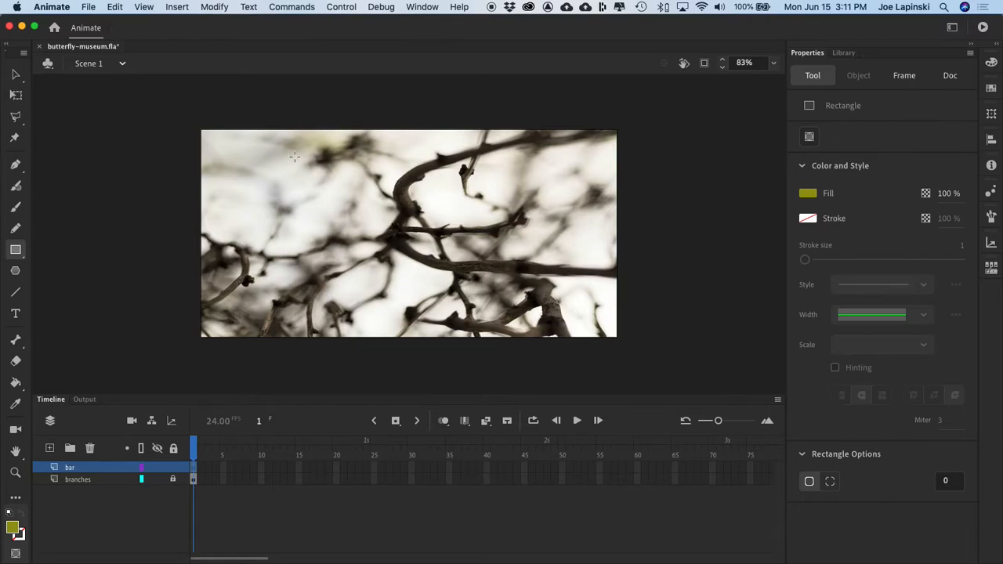
{"action": "left_click_drag", "start_coordinate": [232, 200], "coordinate": [537, 285]}
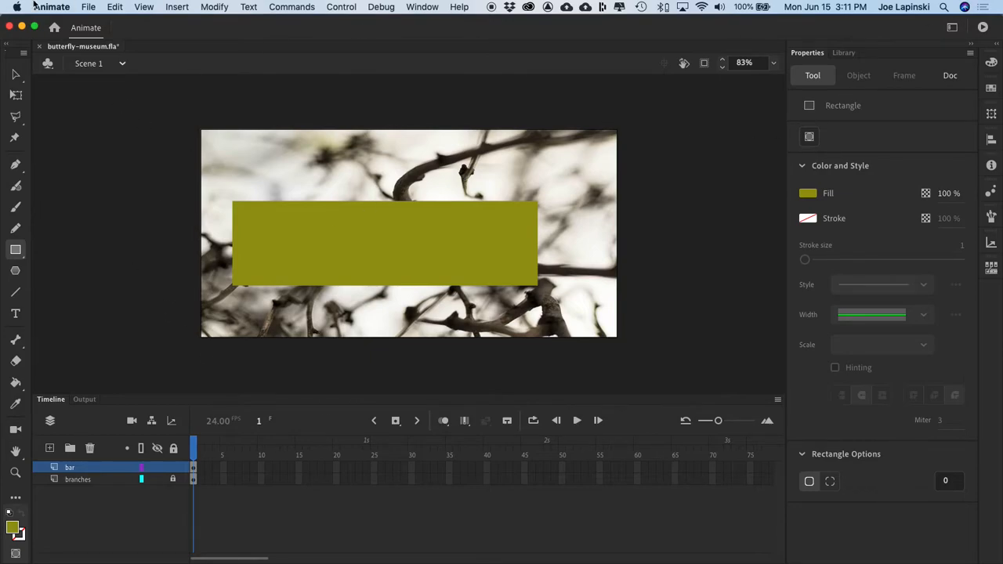
Step: Try to resize the rectangle to 800 px wide and 130 px high with its proportions still linked
{"action": "left_click", "coordinate": [17, 75]}
{"action": "left_click", "coordinate": [402, 250]}
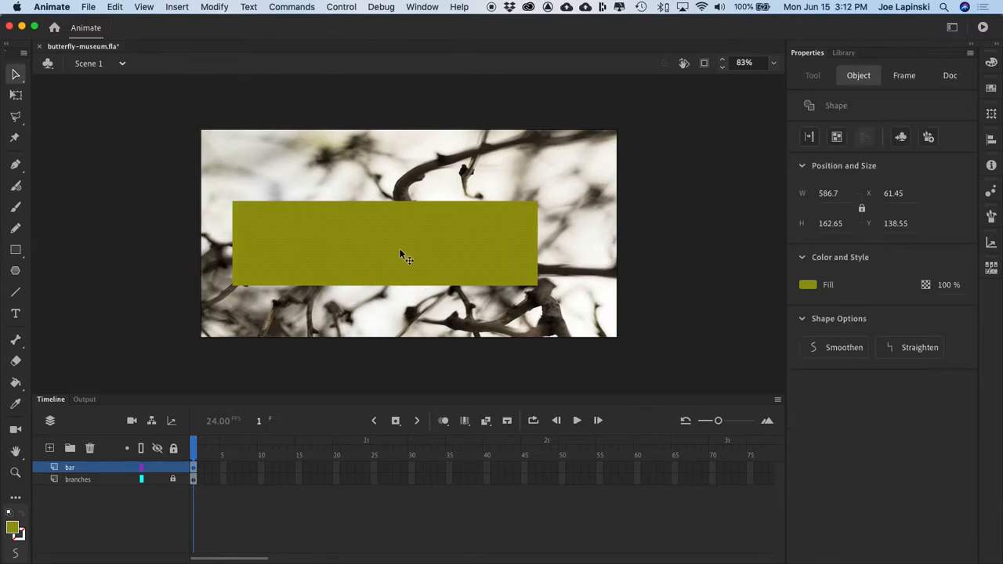
{"action": "left_click", "coordinate": [823, 193]}
{"action": "type", "text": "800"}
{"action": "key", "text": "Tab"}
{"action": "key", "text": "BackSpace"}
{"action": "key", "text": "BackSpace"}
{"action": "key", "text": "BackSpace"}
{"action": "key", "text": "BackSpace"}
{"action": "key", "text": "BackSpace"}
{"action": "type", "text": "130"}
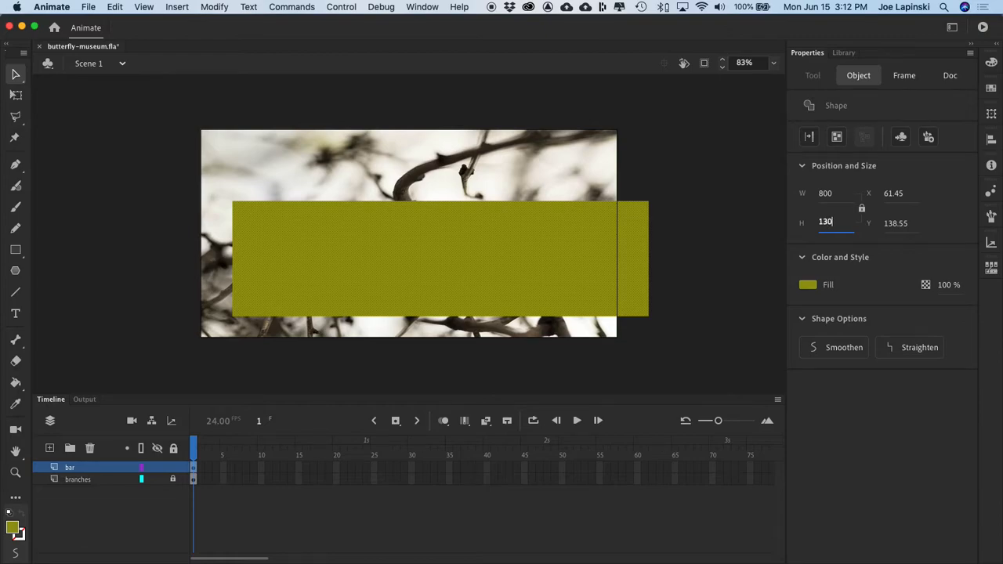
{"action": "key", "text": "Return"}
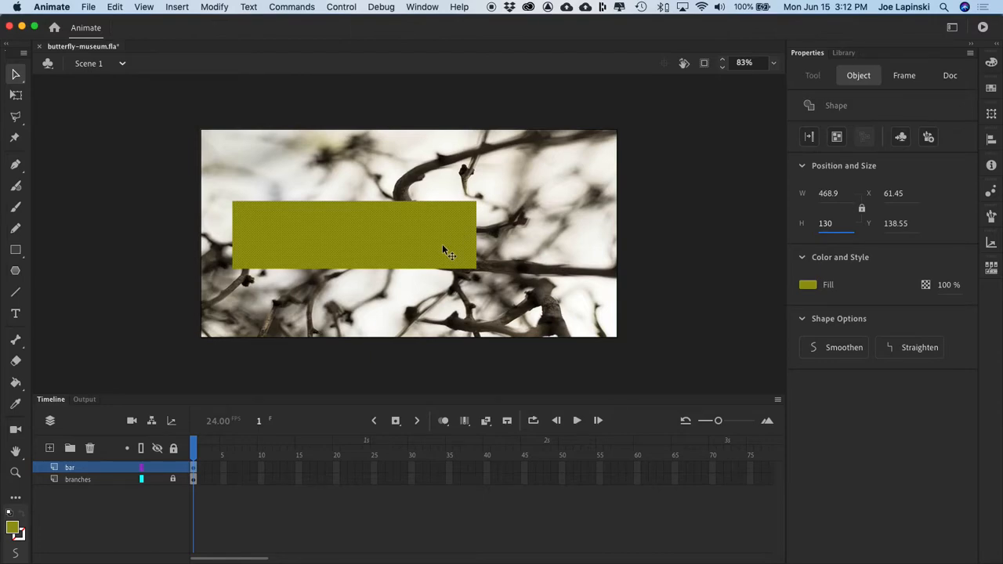
Step: Move the rectangle flush with the stage's left edge and set its height to 230 px
{"action": "left_click_drag", "start_coordinate": [438, 232], "coordinate": [406, 266]}
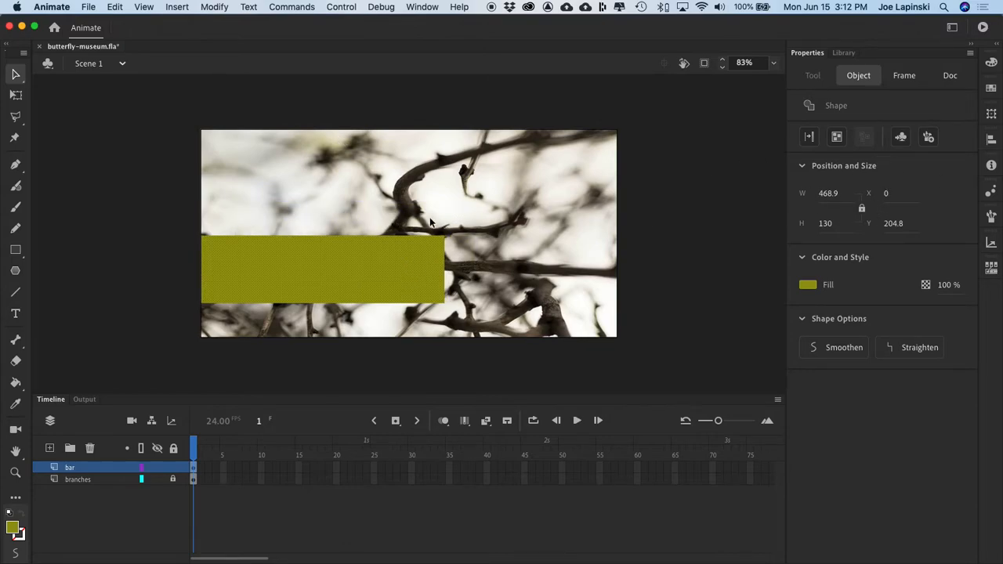
{"action": "left_click", "coordinate": [825, 224]}
{"action": "type", "text": "230"}
{"action": "key", "text": "Return"}
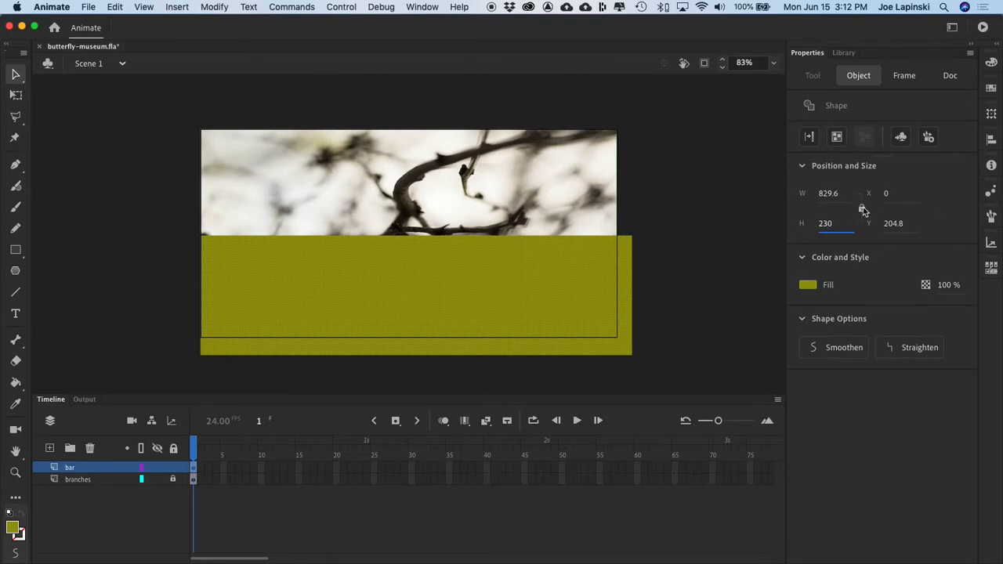
Step: Unlink the rectangle's proportions and size it to 800 px wide by 130 px high
{"action": "left_click", "coordinate": [835, 194]}
{"action": "type", "text": "800"}
{"action": "key", "text": "Return"}
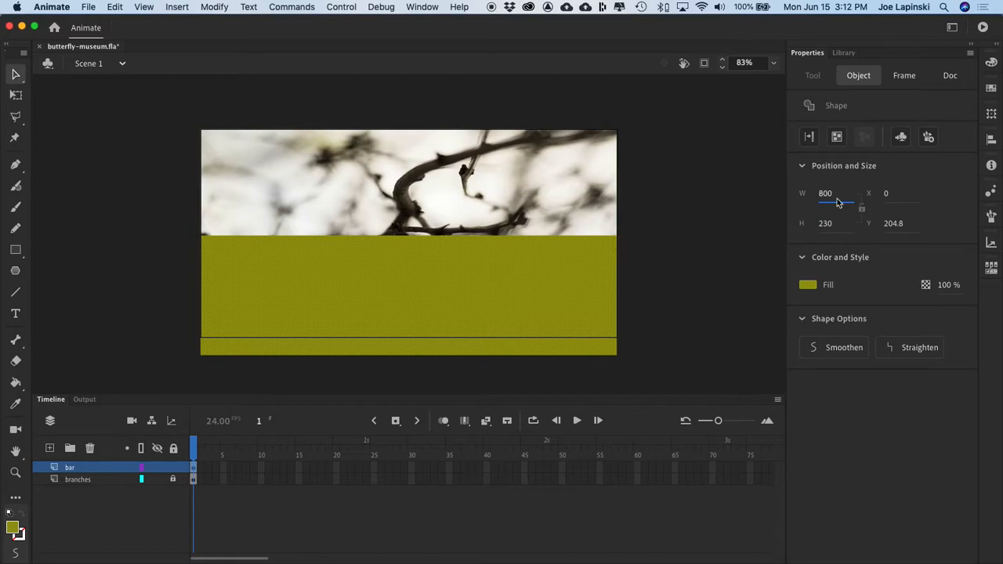
{"action": "left_click", "coordinate": [836, 225]}
{"action": "left_click", "coordinate": [815, 224]}
{"action": "type", "text": "130"}
{"action": "key", "text": "Return"}
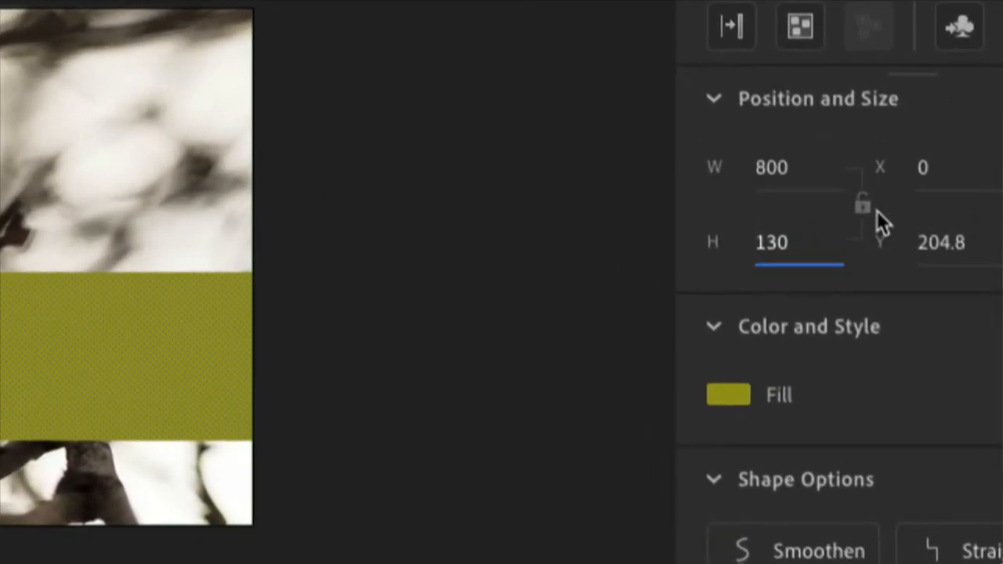
{"action": "left_click", "coordinate": [862, 210]}
{"action": "left_click", "coordinate": [868, 208]}
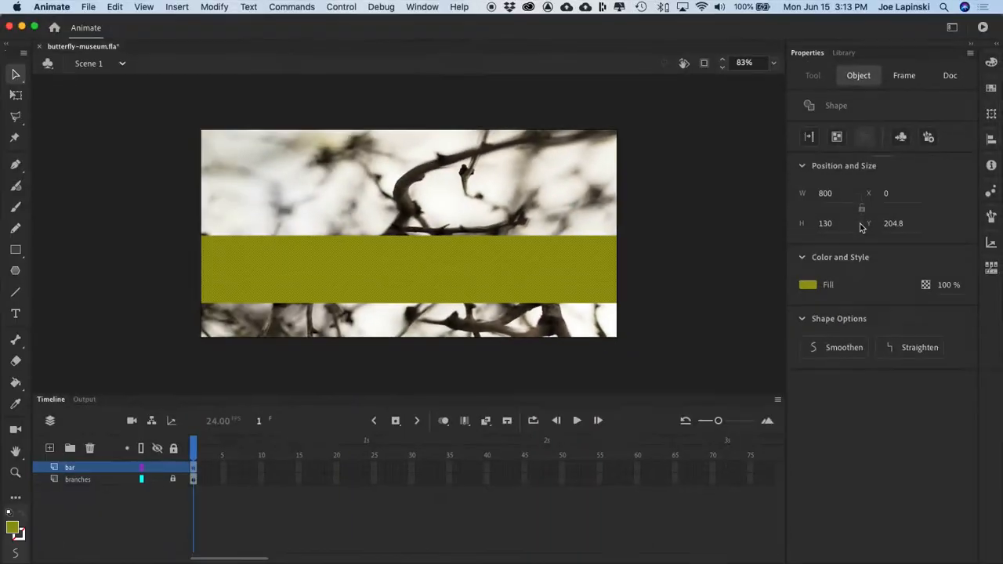
Step: Align the rectangle to the bottom edge of the stage
{"action": "left_click", "coordinate": [991, 139]}
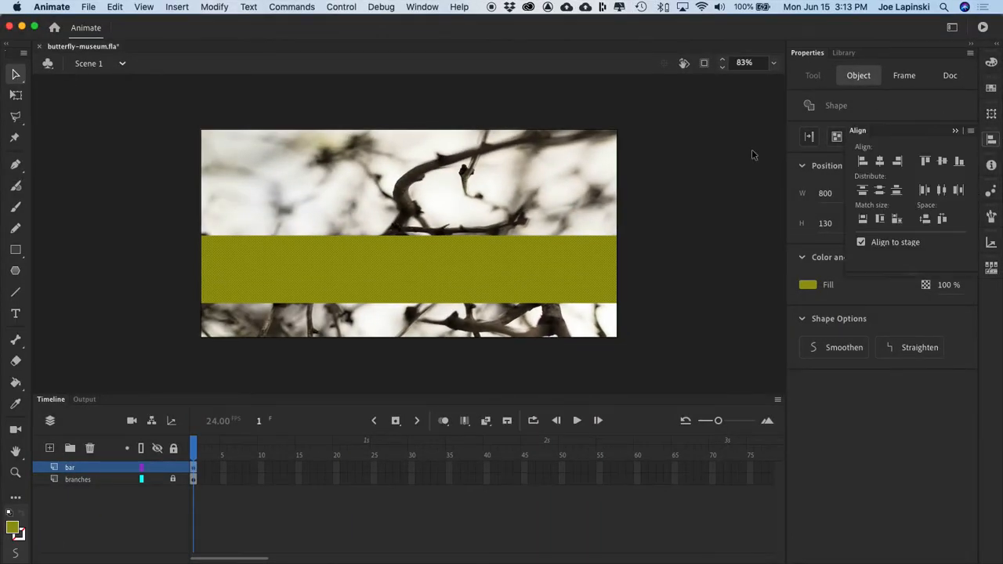
{"action": "left_click", "coordinate": [879, 243]}
{"action": "left_click", "coordinate": [960, 162]}
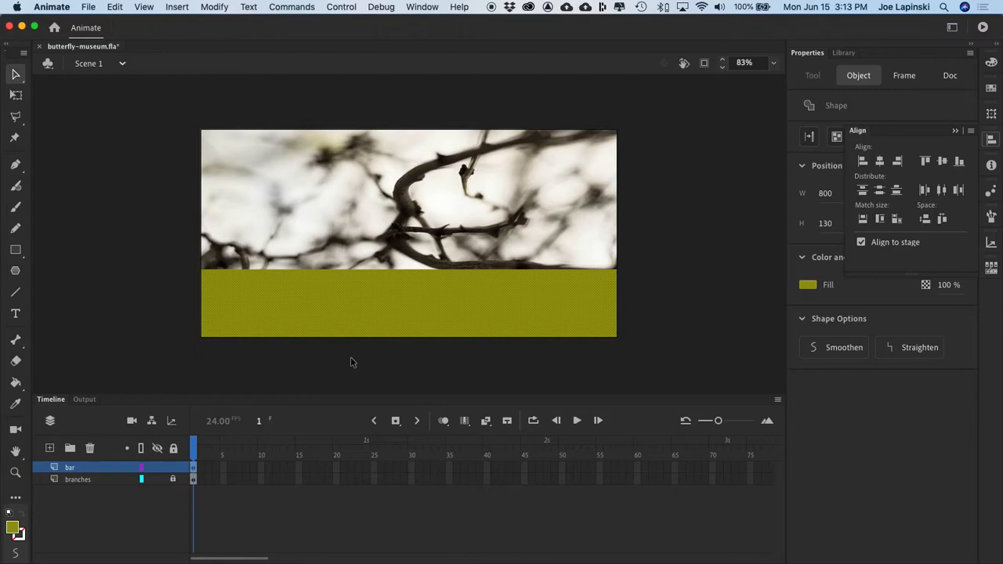
Step: Convert the rectangle into a Movie Clip symbol named my-bar
{"action": "left_click", "coordinate": [298, 306]}
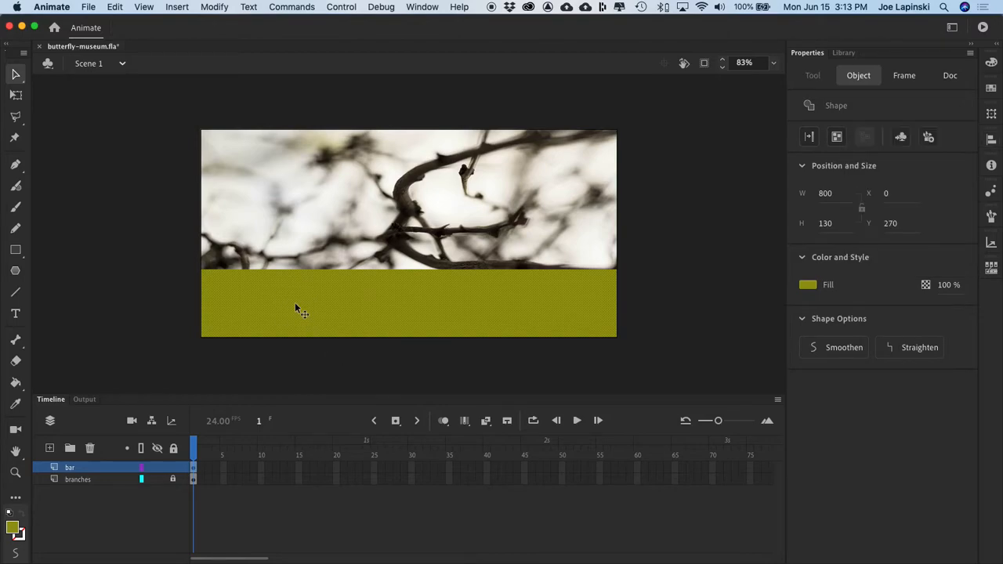
{"action": "right_click", "coordinate": [295, 307]}
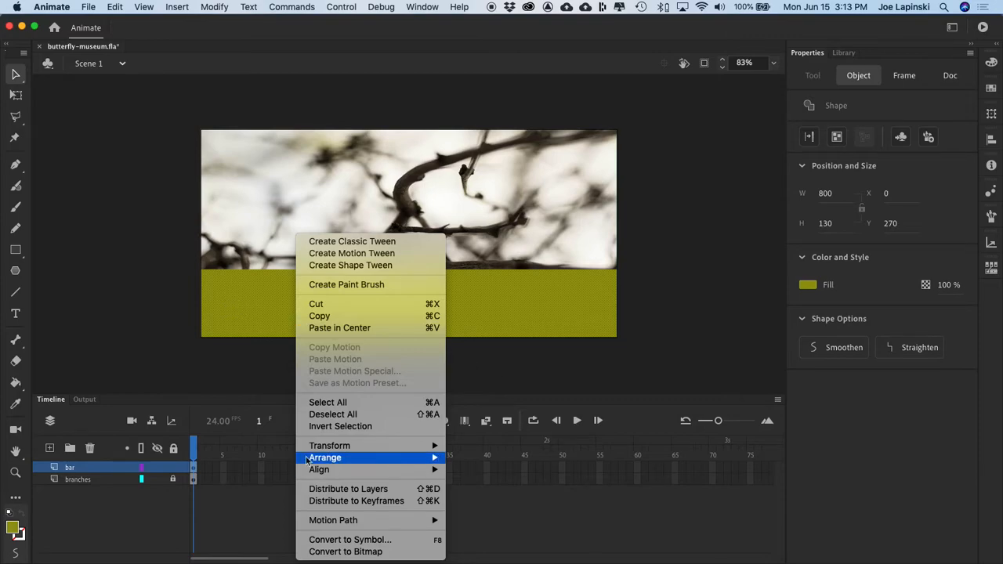
{"action": "left_click", "coordinate": [339, 539]}
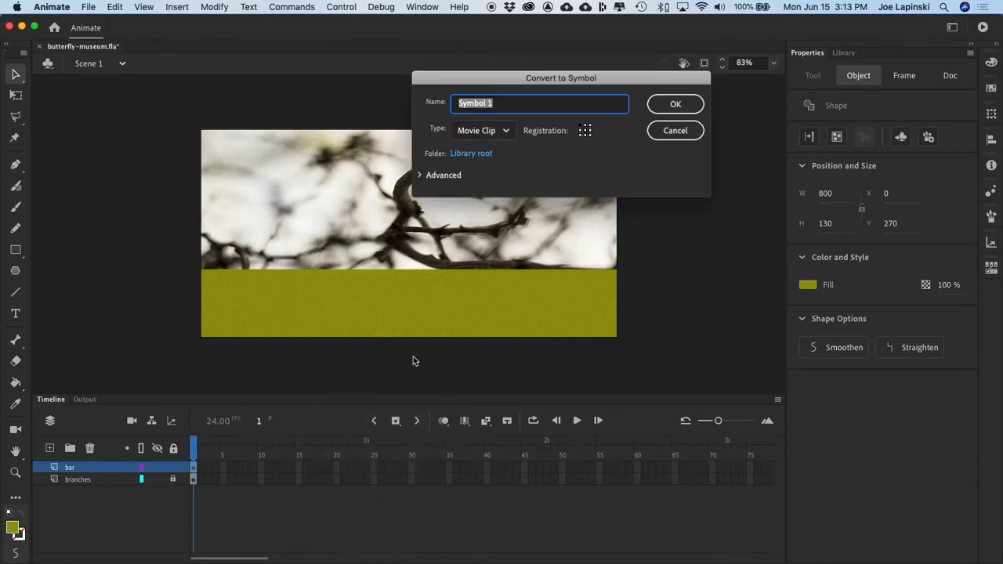
{"action": "type", "text": "my-bar"}
{"action": "key", "text": "Return"}
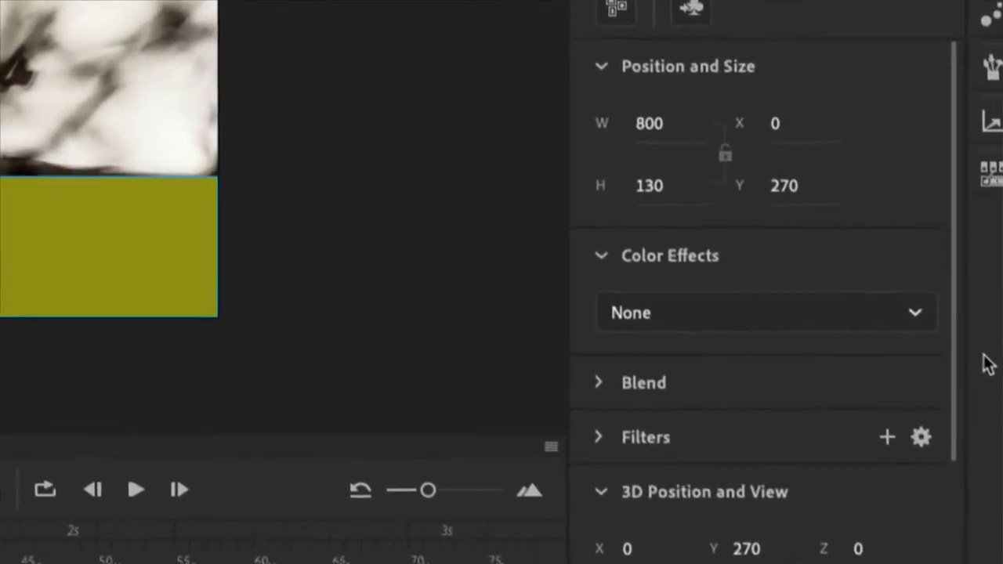
Step: Apply an Alpha color effect of 80% to the my-bar instance and check its transparency over the branches
{"action": "left_click", "coordinate": [672, 309]}
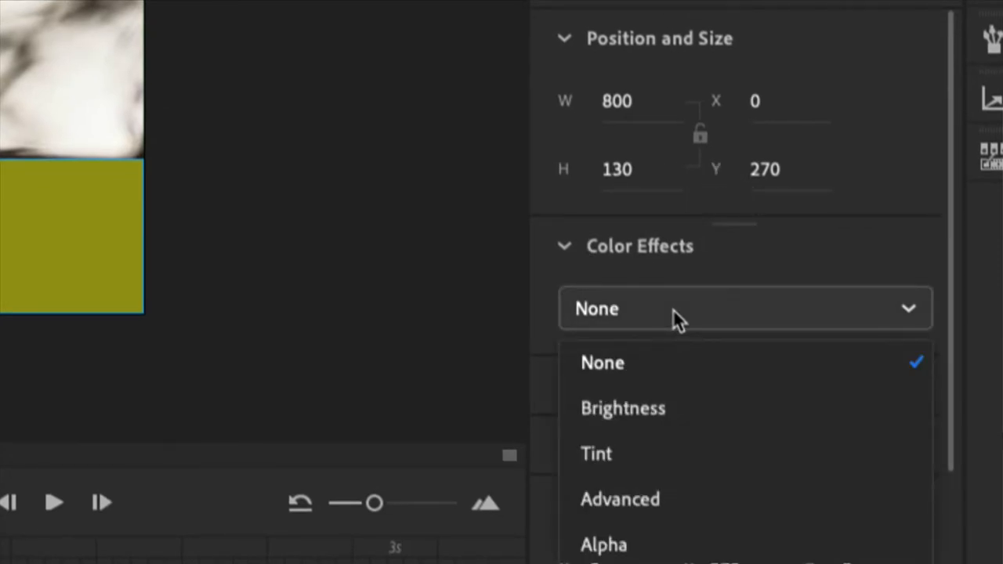
{"action": "left_click", "coordinate": [631, 545]}
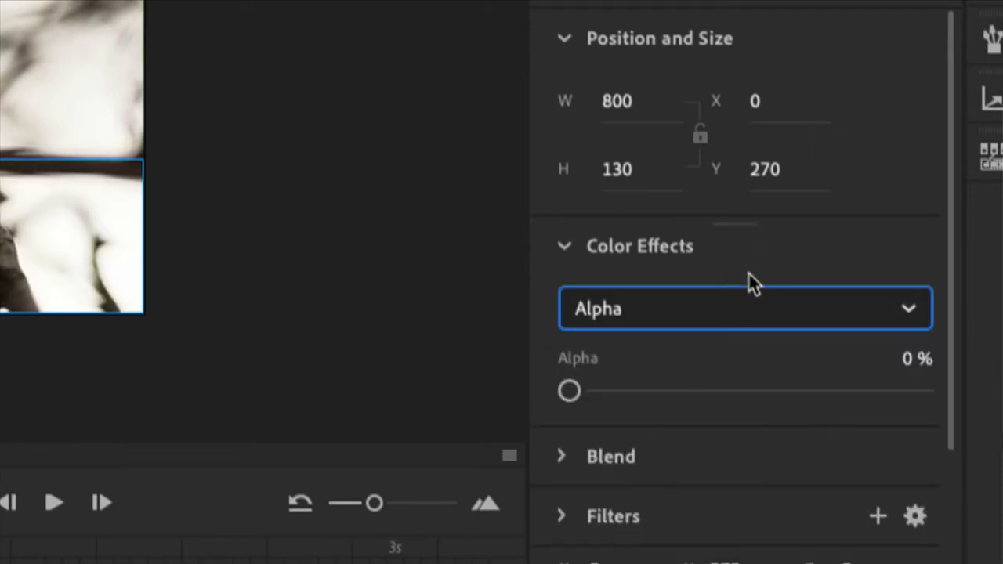
{"action": "left_click_drag", "start_coordinate": [572, 392], "coordinate": [753, 408]}
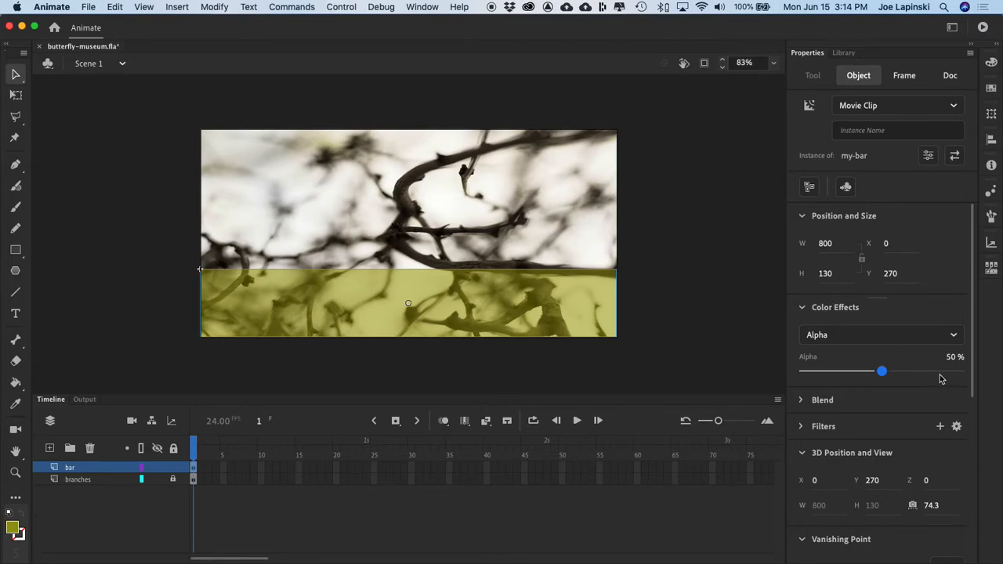
{"action": "left_click_drag", "start_coordinate": [881, 372], "coordinate": [929, 378]}
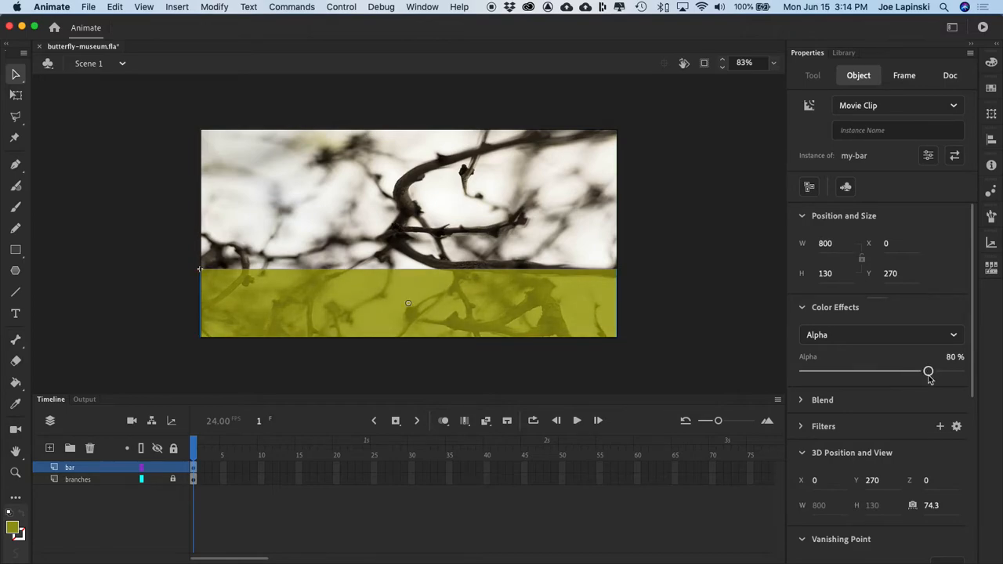
{"action": "left_click", "coordinate": [648, 293]}
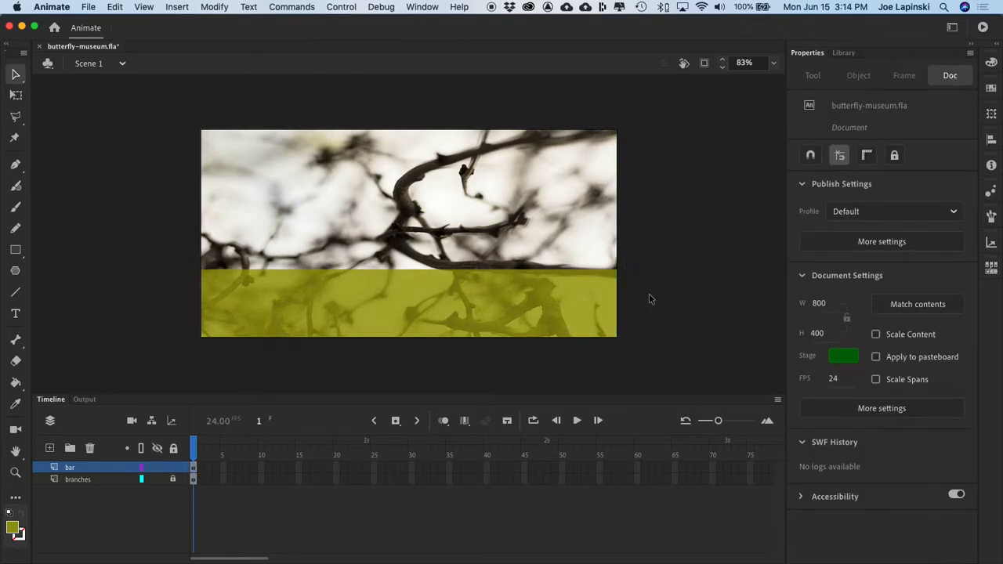
{"action": "left_click", "coordinate": [470, 304]}
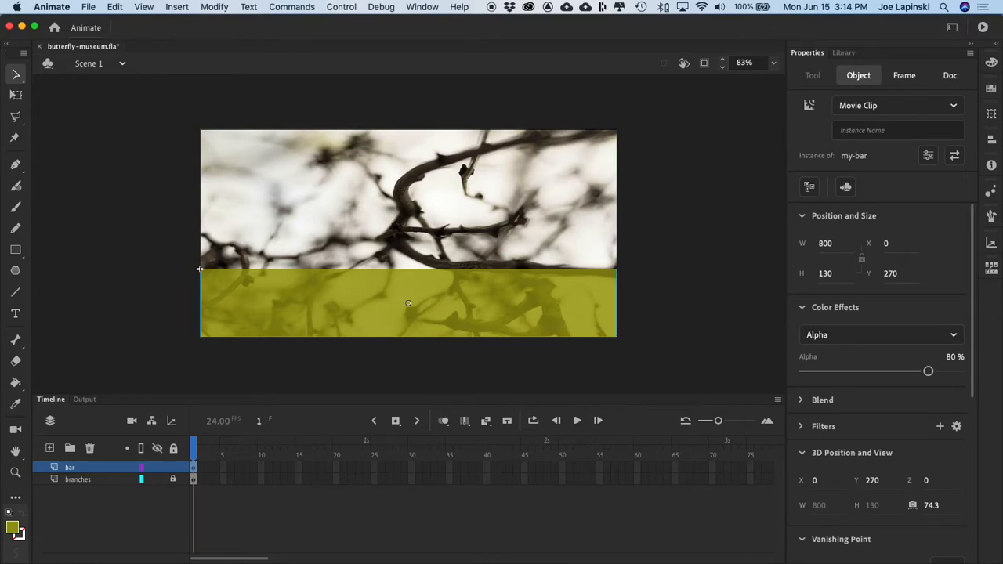
Step: Lock the bar layer and add a new layer named butterfly1 above it
{"action": "left_click", "coordinate": [174, 470]}
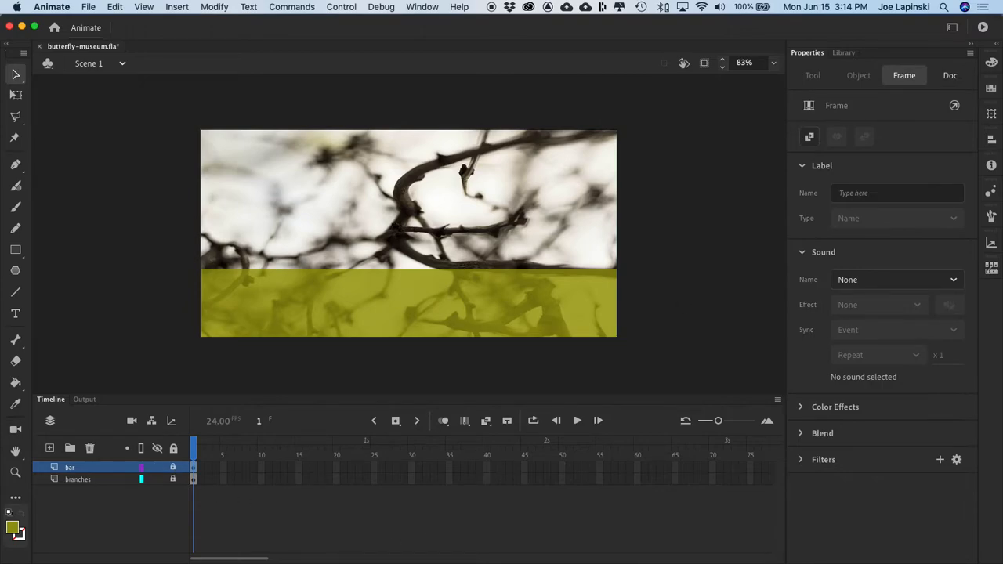
{"action": "left_click", "coordinate": [49, 448]}
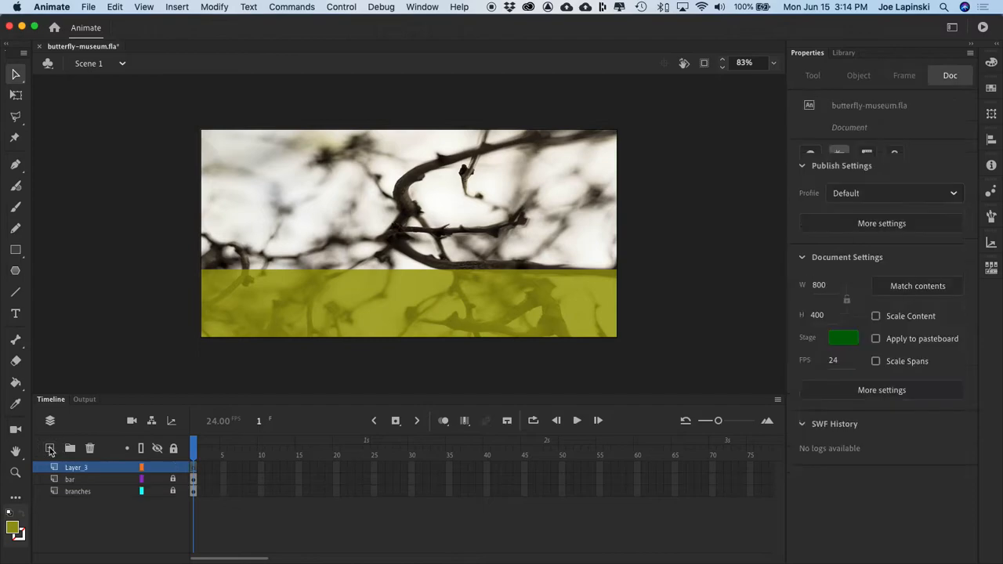
{"action": "double_click", "coordinate": [80, 466]}
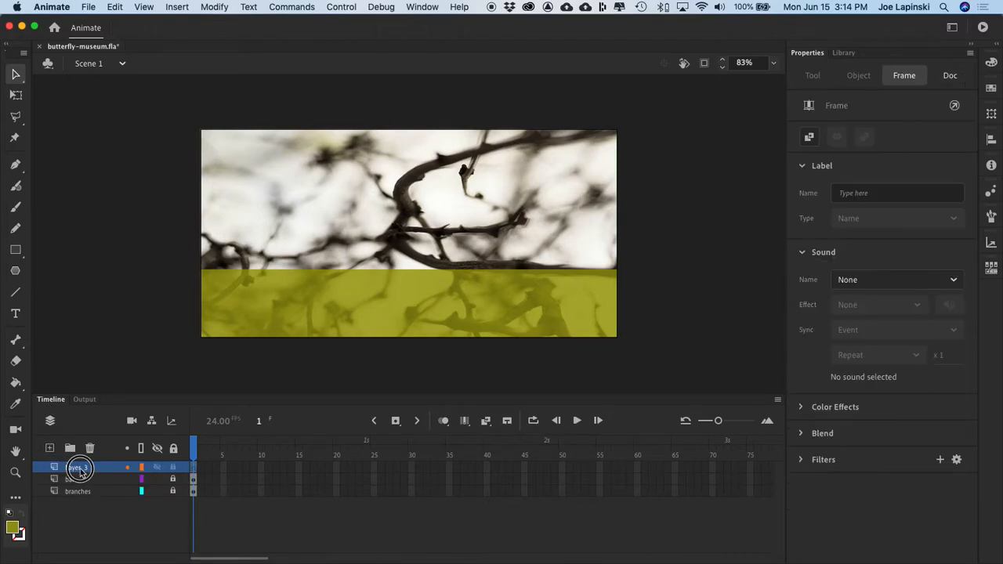
{"action": "type", "text": "butterfly1"}
{"action": "key", "text": "Return"}
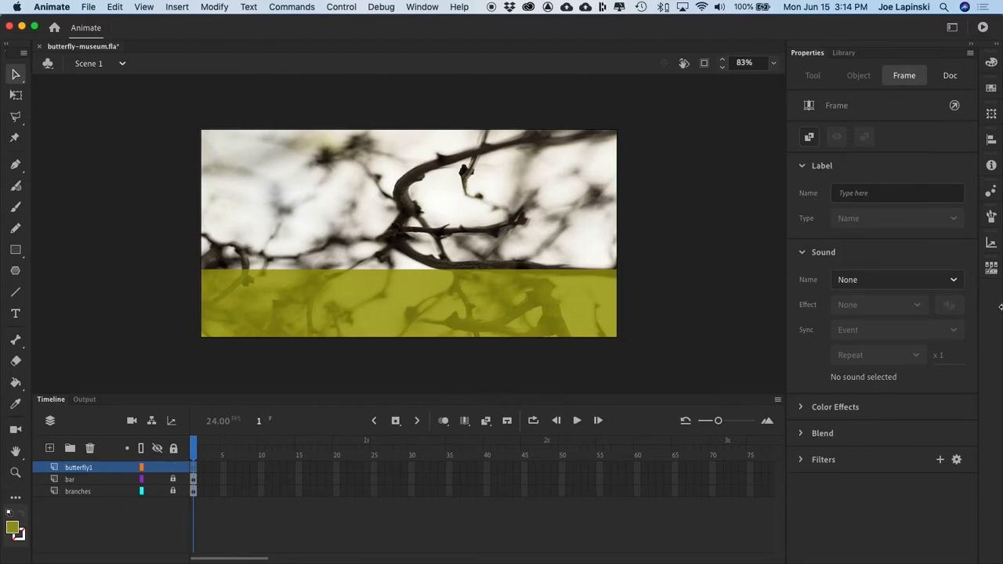
Step: Place BlueB.png on the left side of the stage in the butterfly1 layer and scale it proportionally to 85%
{"action": "left_click", "coordinate": [842, 51]}
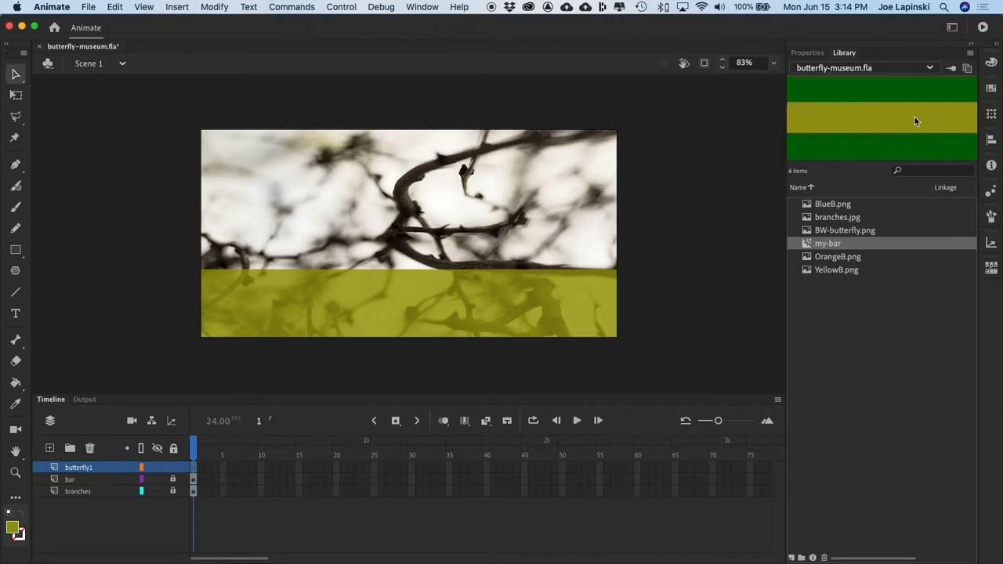
{"action": "left_click_drag", "start_coordinate": [830, 203], "coordinate": [325, 226]}
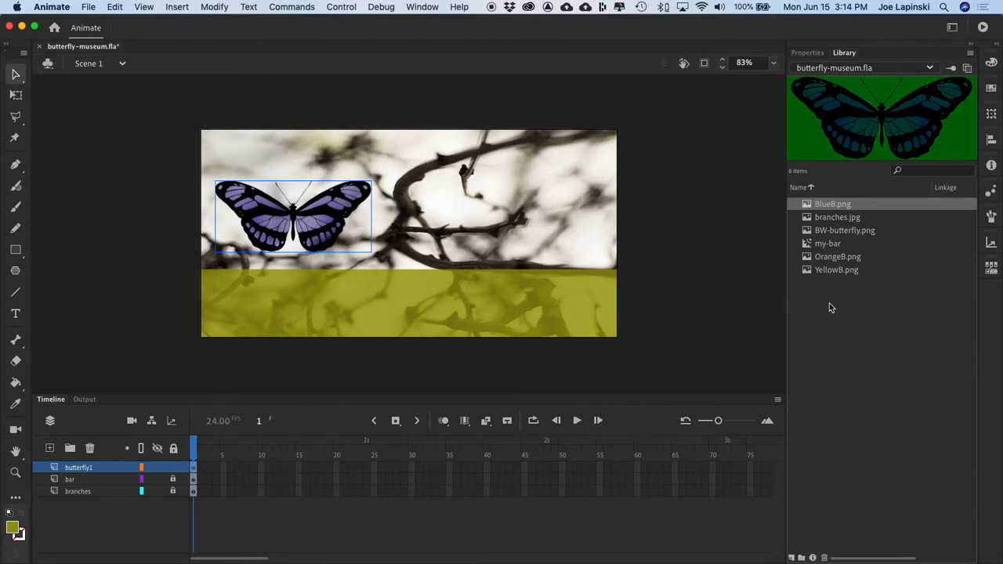
{"action": "left_click", "coordinate": [991, 114]}
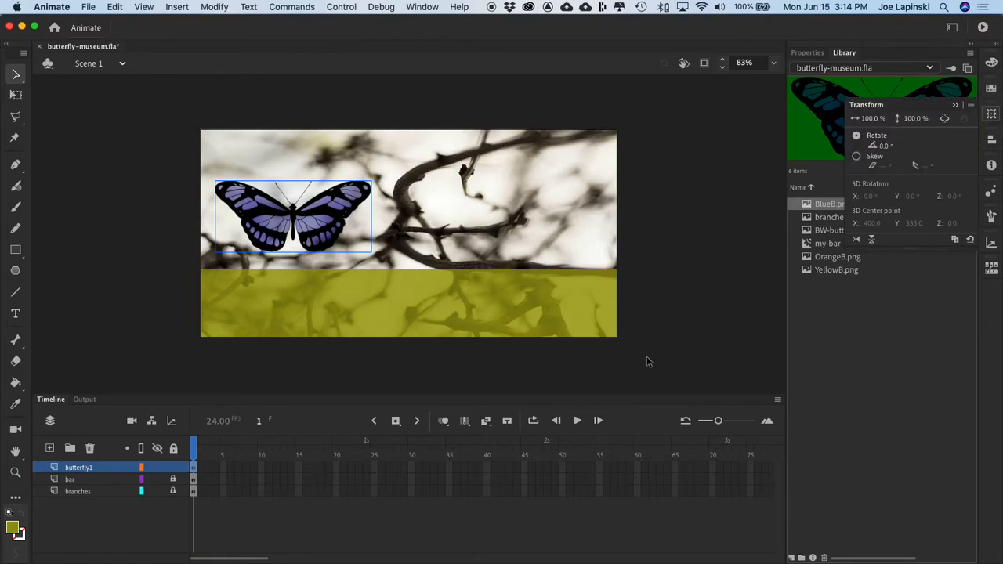
{"action": "left_click", "coordinate": [945, 122]}
{"action": "left_click", "coordinate": [868, 118]}
{"action": "type", "text": "85"}
{"action": "key", "text": "Return"}
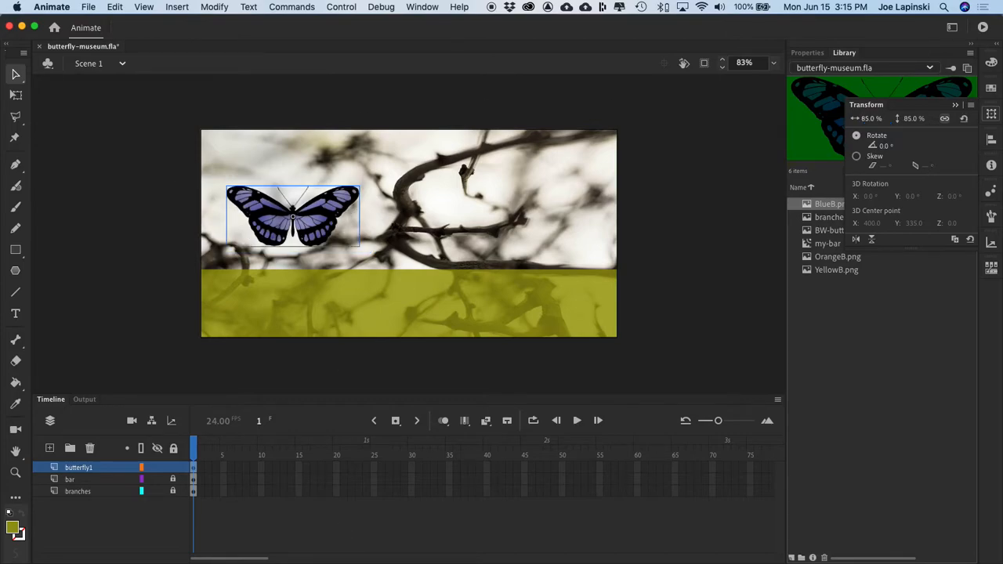
{"action": "left_click_drag", "start_coordinate": [329, 211], "coordinate": [311, 198]}
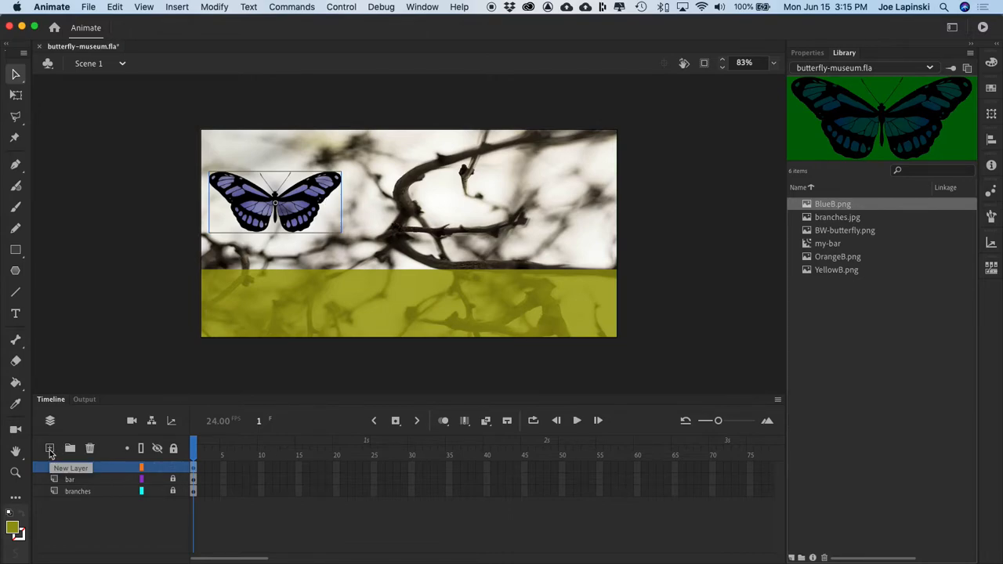
Step: Add two new layers above butterfly1, naming them butterfly2 and butterfly3
{"action": "left_click", "coordinate": [49, 448]}
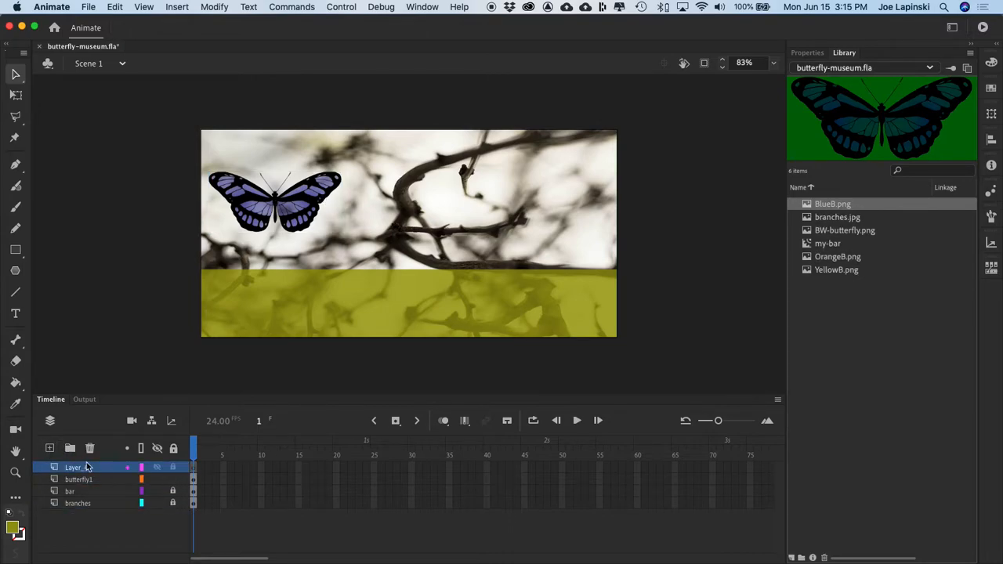
{"action": "double_click", "coordinate": [83, 466]}
{"action": "type", "text": "butterfly2"}
{"action": "key", "text": "Return"}
{"action": "left_click", "coordinate": [50, 447]}
{"action": "double_click", "coordinate": [79, 469]}
{"action": "type", "text": "bu"}
{"action": "type", "text": "erfly3"}
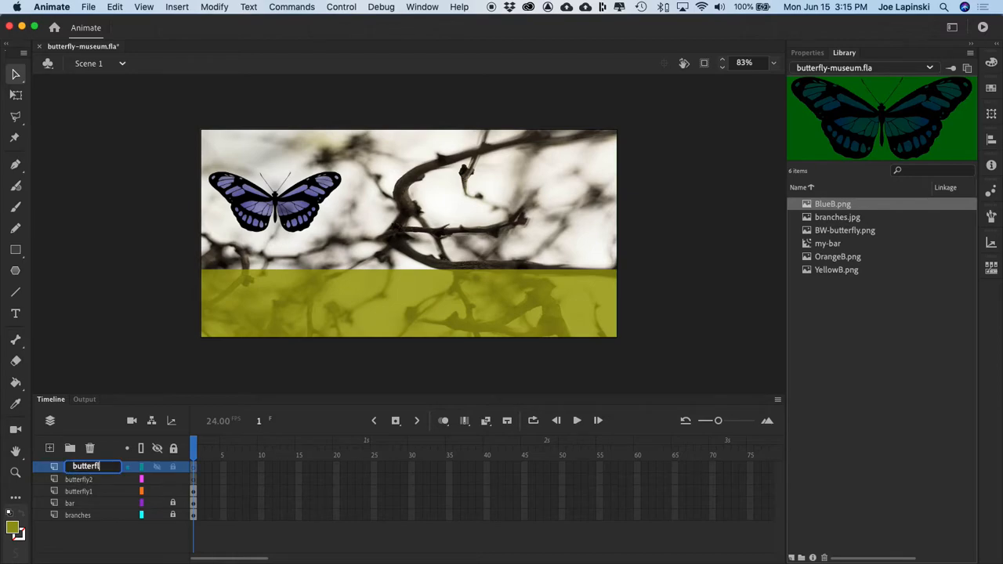
{"action": "key", "text": "Return"}
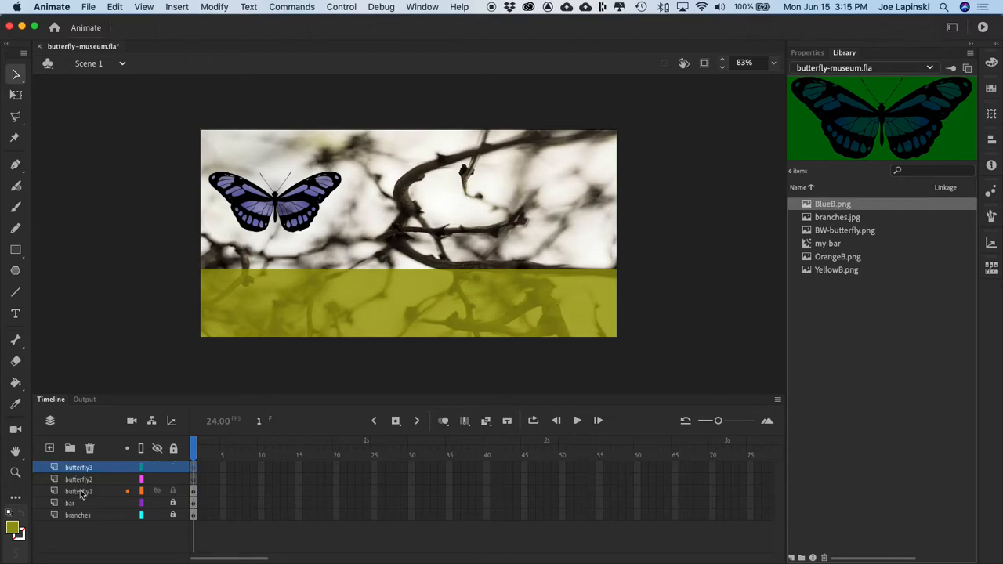
Step: Place OrangeB.png beside the blue butterfly in the butterfly2 layer and scale it proportionally to 80%
{"action": "left_click", "coordinate": [117, 479]}
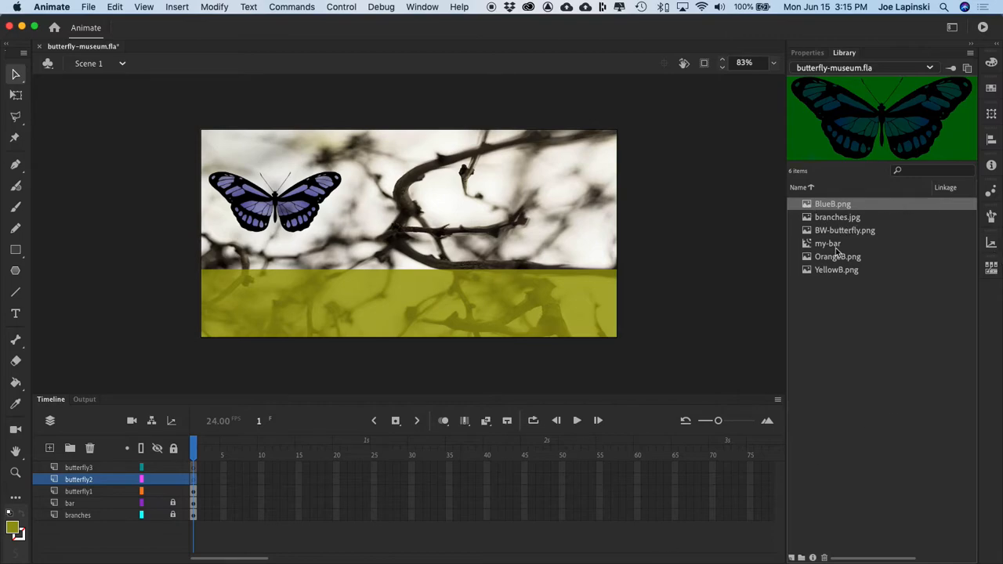
{"action": "left_click_drag", "start_coordinate": [819, 256], "coordinate": [398, 210]}
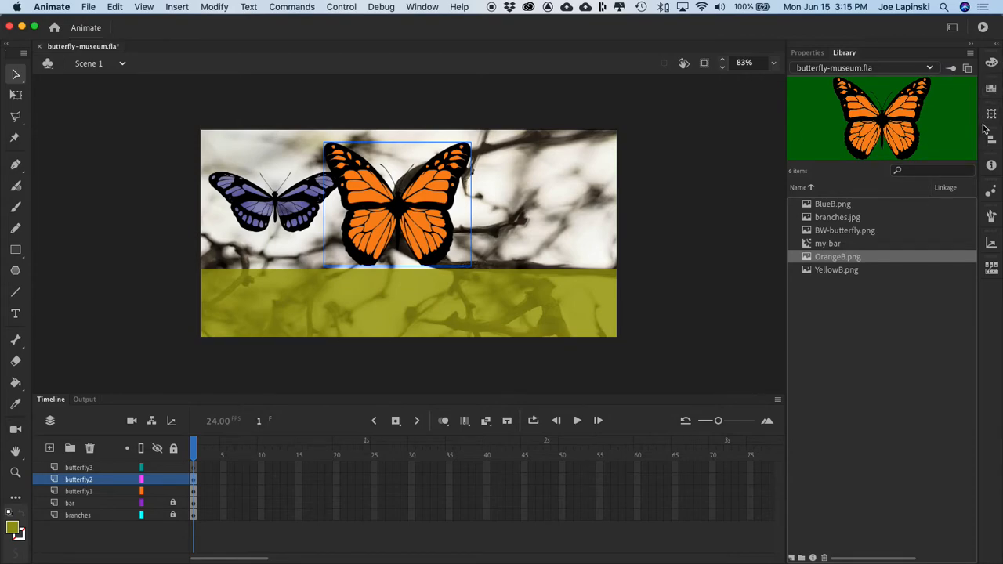
{"action": "left_click", "coordinate": [991, 114]}
{"action": "left_click", "coordinate": [867, 118]}
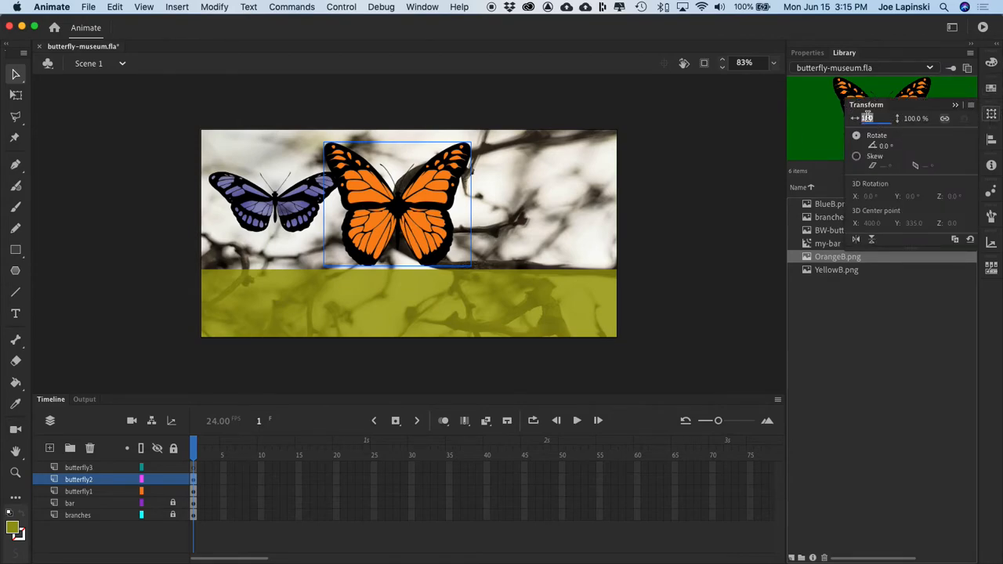
{"action": "type", "text": "80"}
{"action": "key", "text": "Return"}
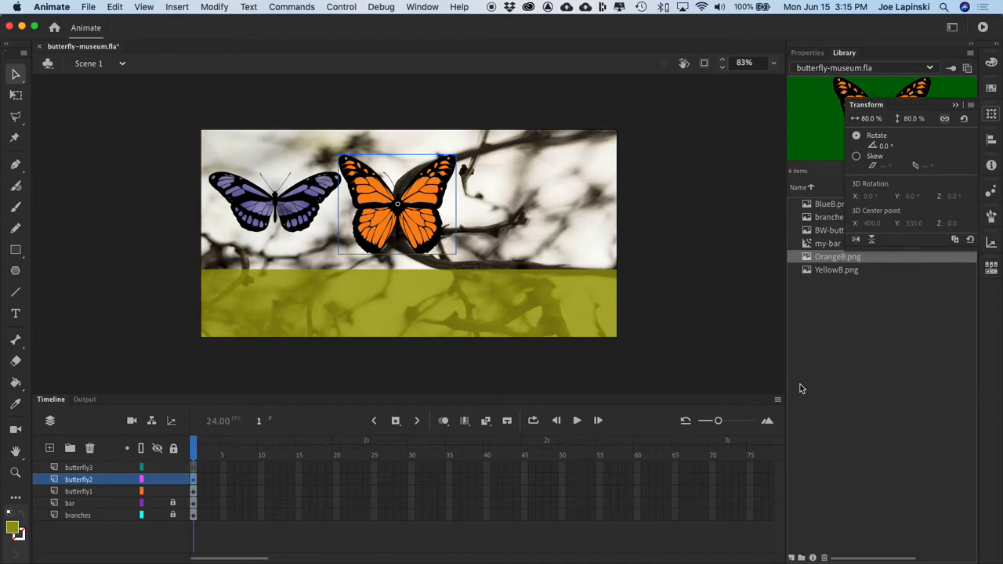
{"action": "key", "text": "super+t"}
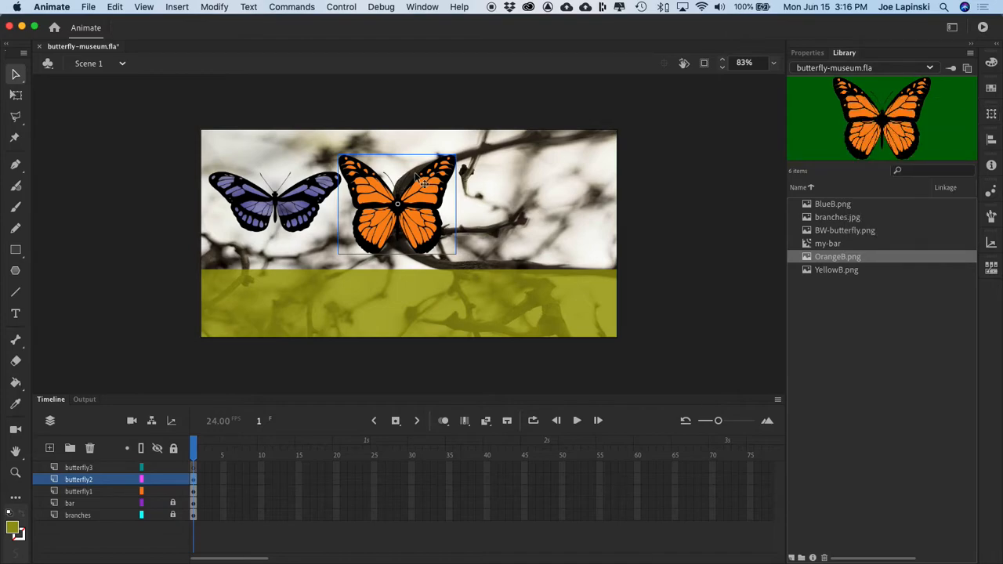
{"action": "left_click_drag", "start_coordinate": [436, 191], "coordinate": [443, 199]}
{"action": "key", "text": "super+z"}
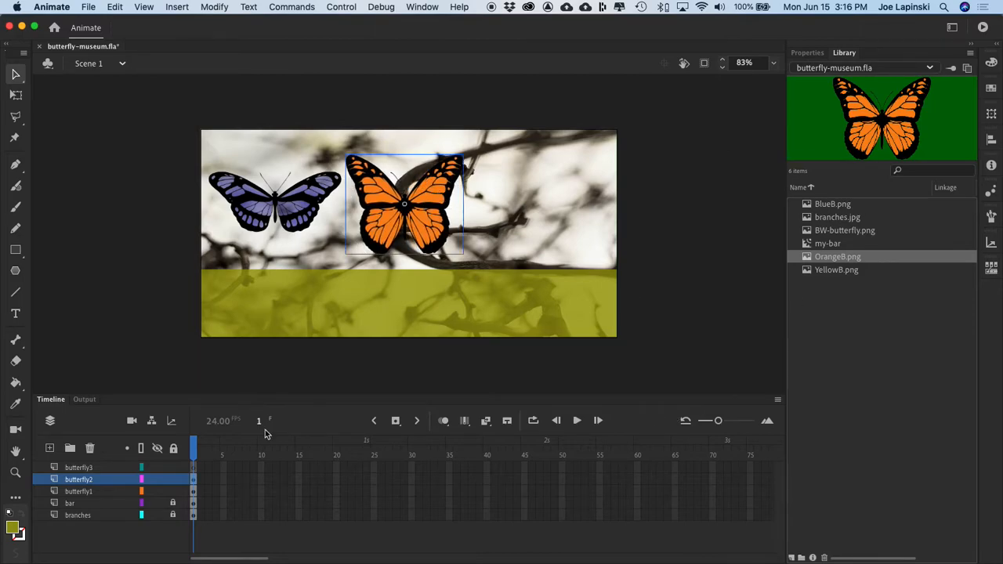
Step: Place YellowB.png on the right side of the stage in the butterfly3 layer and scale it proportionally to 80%
{"action": "left_click", "coordinate": [95, 469]}
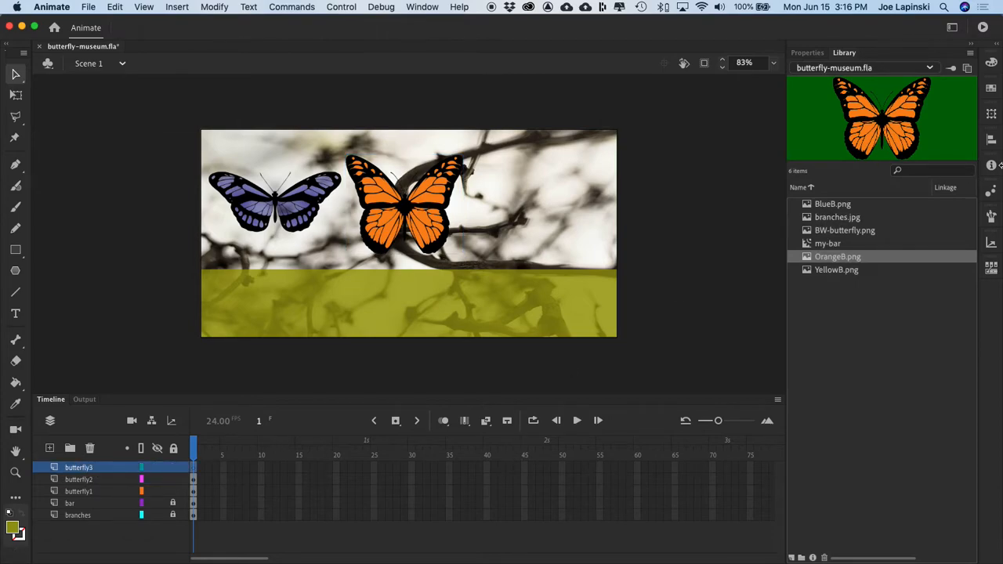
{"action": "left_click_drag", "start_coordinate": [810, 272], "coordinate": [553, 192]}
{"action": "left_click", "coordinate": [991, 113]}
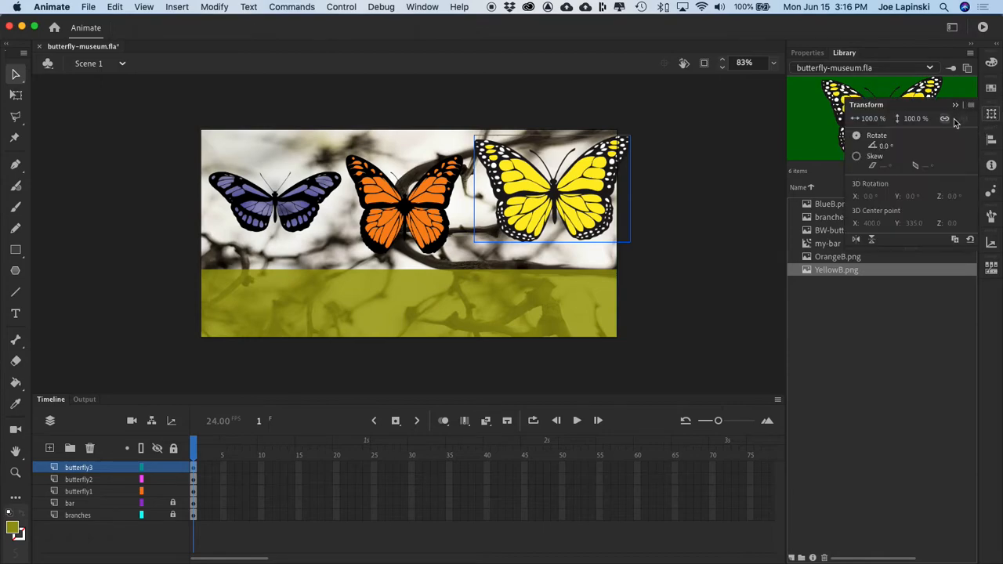
{"action": "left_click", "coordinate": [868, 118]}
{"action": "type", "text": "80"}
{"action": "key", "text": "Return"}
{"action": "left_click_drag", "start_coordinate": [572, 182], "coordinate": [575, 202]}
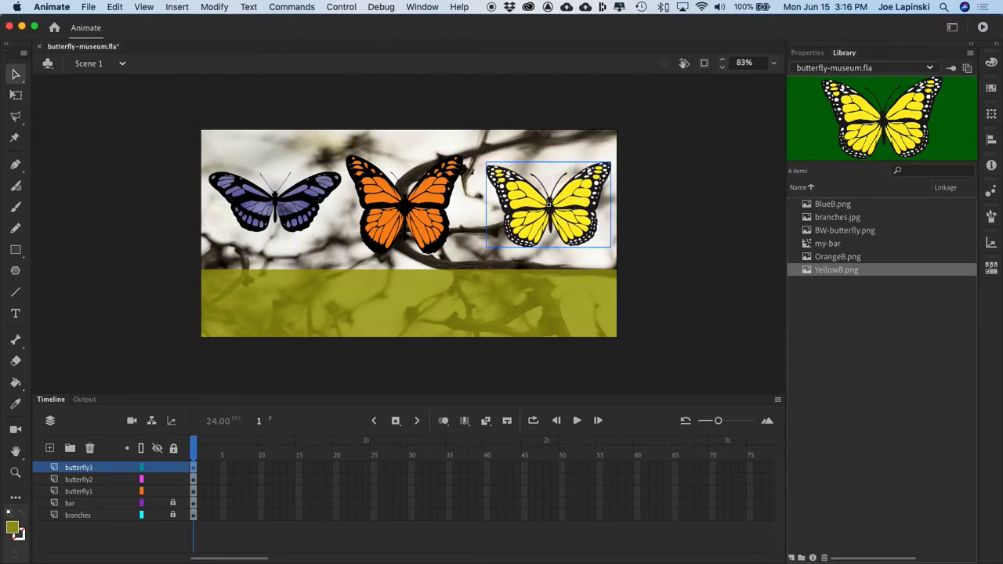
Step: Convert the blue butterfly bitmap into a Movie Clip symbol named blue
{"action": "left_click", "coordinate": [301, 201]}
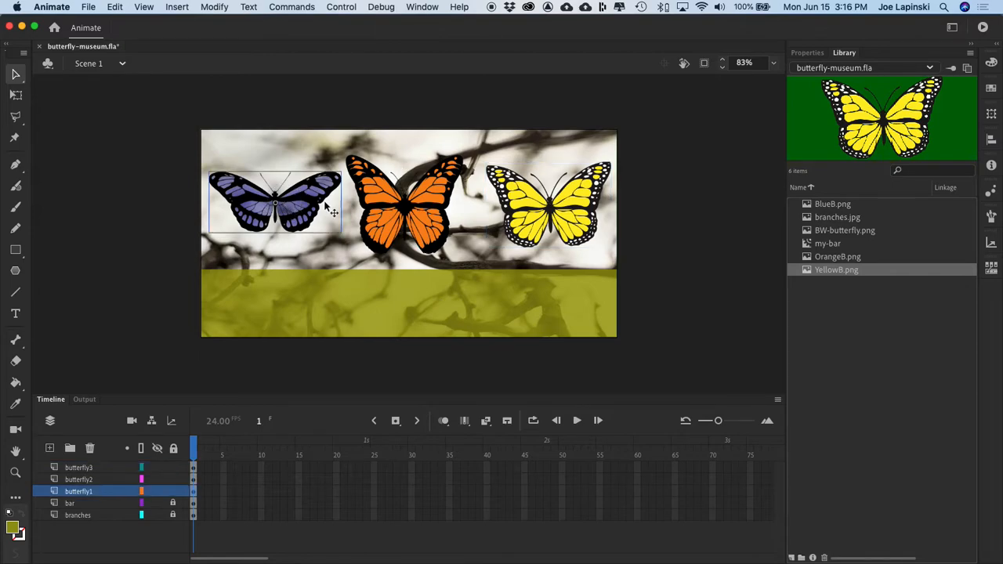
{"action": "left_click", "coordinate": [431, 209]}
{"action": "left_click", "coordinate": [559, 213]}
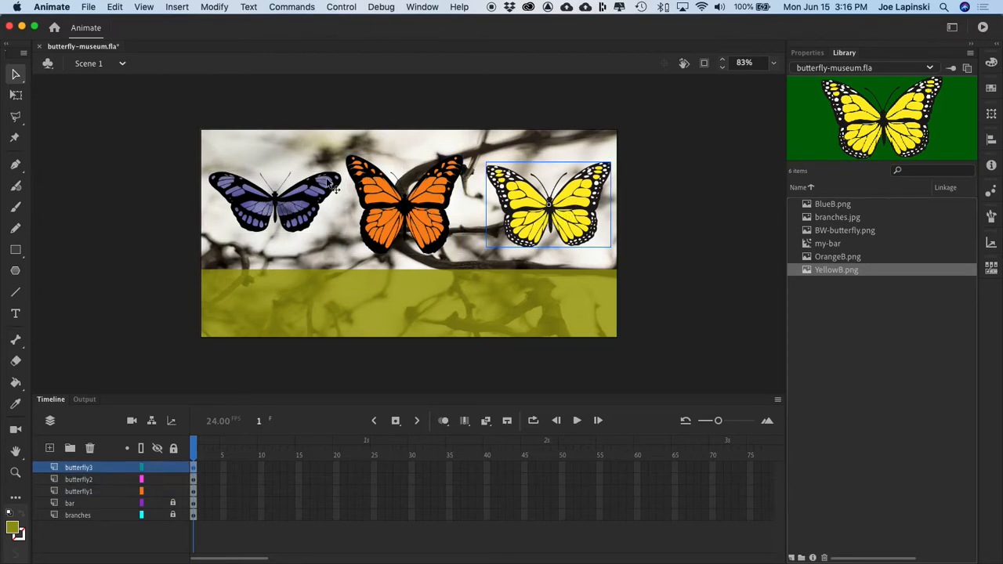
{"action": "left_click", "coordinate": [318, 200]}
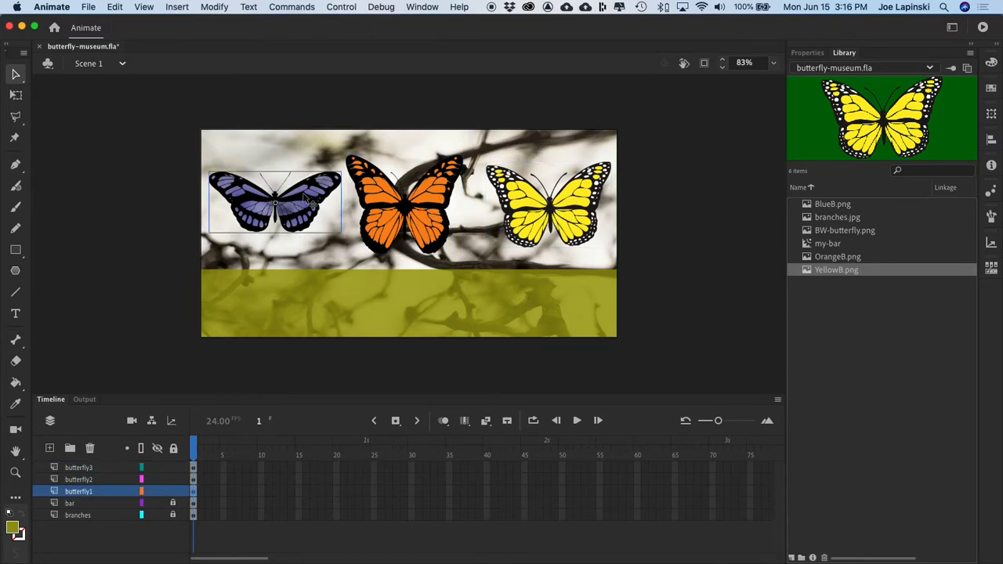
{"action": "right_click", "coordinate": [306, 199]}
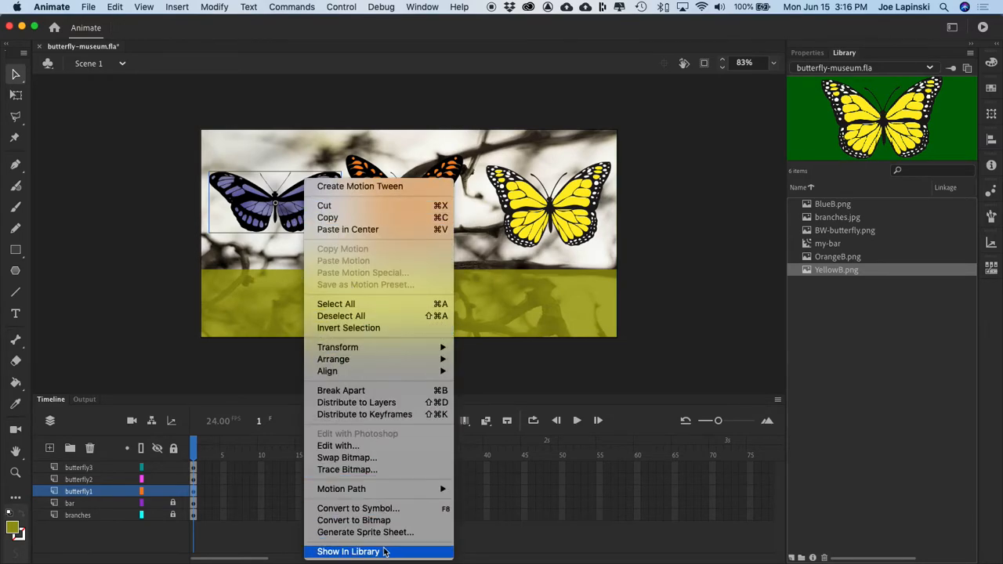
{"action": "left_click", "coordinate": [398, 509]}
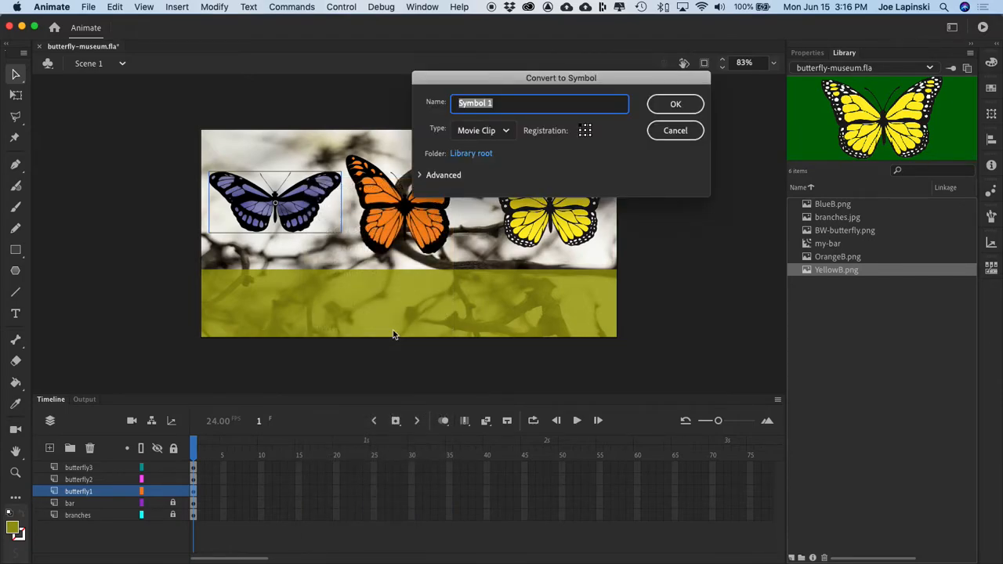
{"action": "type", "text": "blue"}
{"action": "key", "text": "Return"}
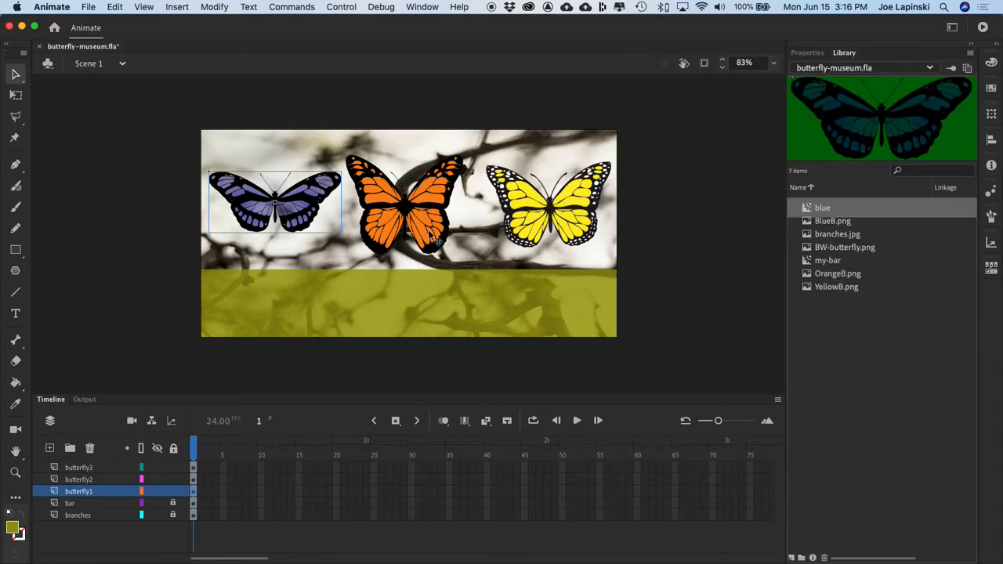
Step: Convert the orange butterfly bitmap into a Movie Clip symbol named orange
{"action": "right_click", "coordinate": [435, 180]}
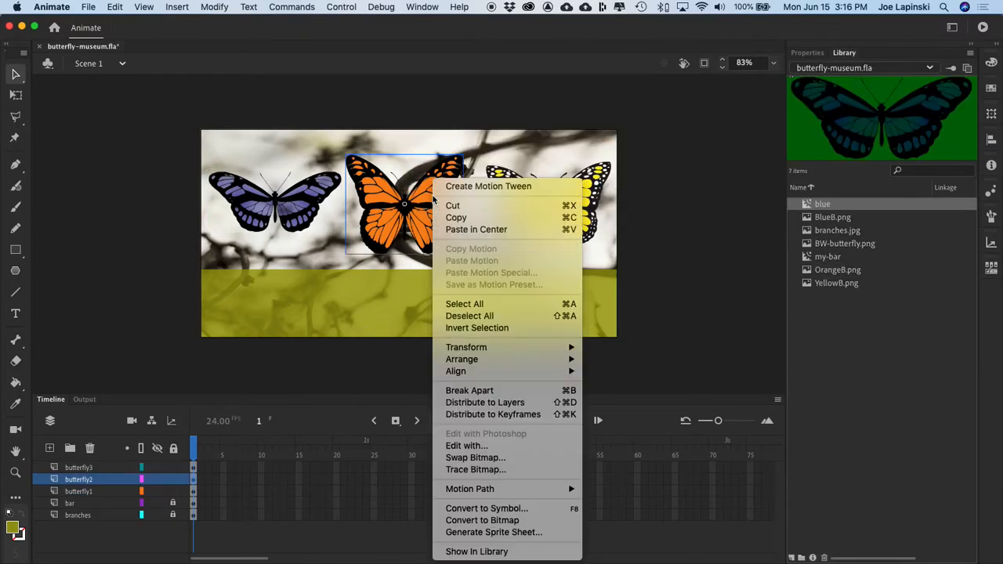
{"action": "left_click", "coordinate": [490, 509]}
{"action": "type", "text": "orange"}
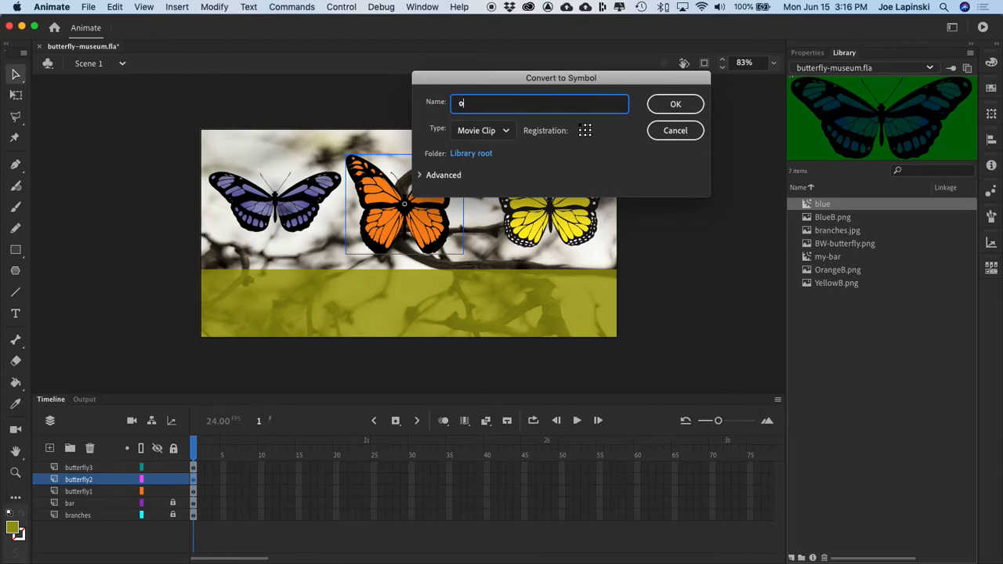
{"action": "key", "text": "Return"}
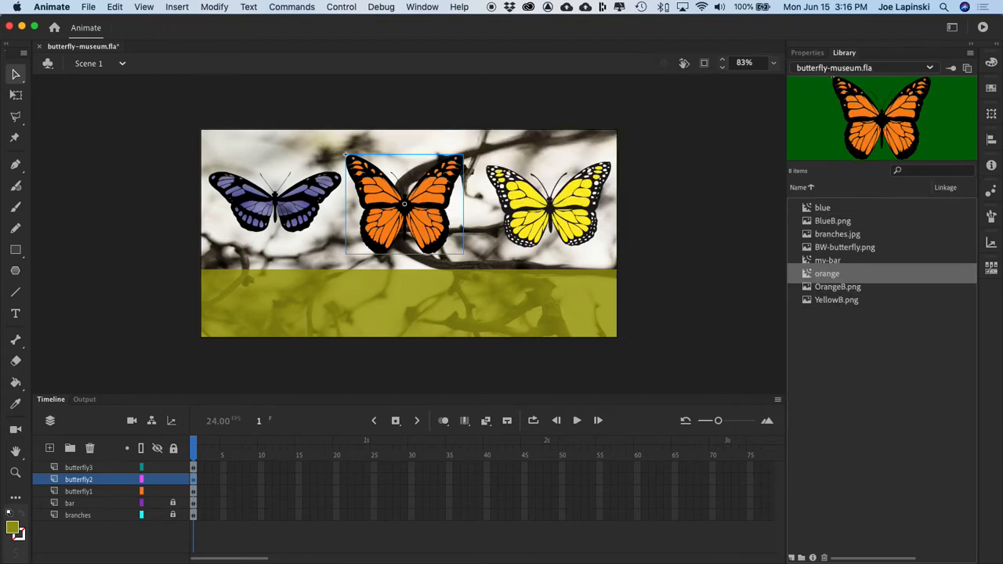
Step: Convert the yellow butterfly bitmap into a Movie Clip symbol named yellow
{"action": "right_click", "coordinate": [573, 208]}
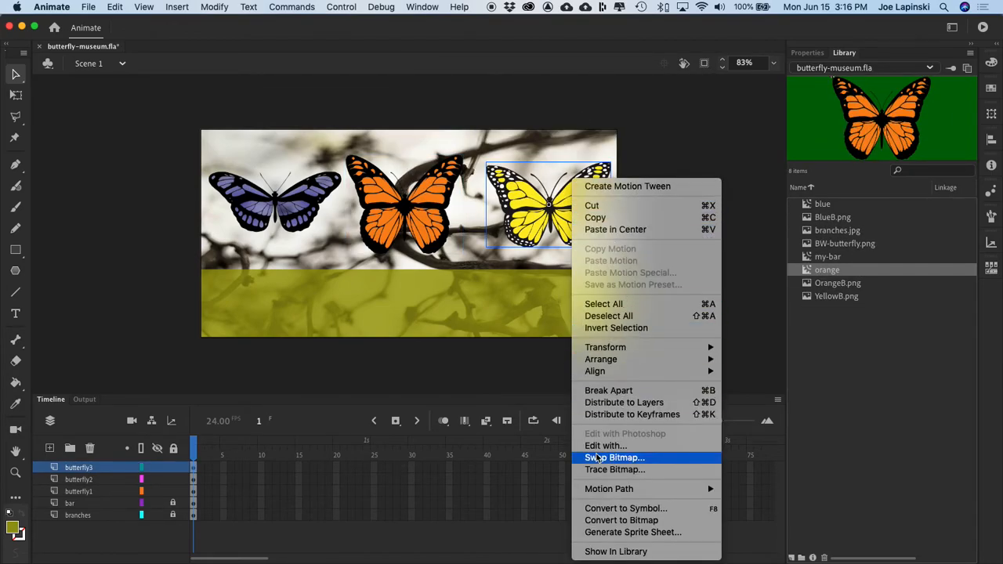
{"action": "left_click", "coordinate": [592, 509]}
{"action": "type", "text": "yellow"}
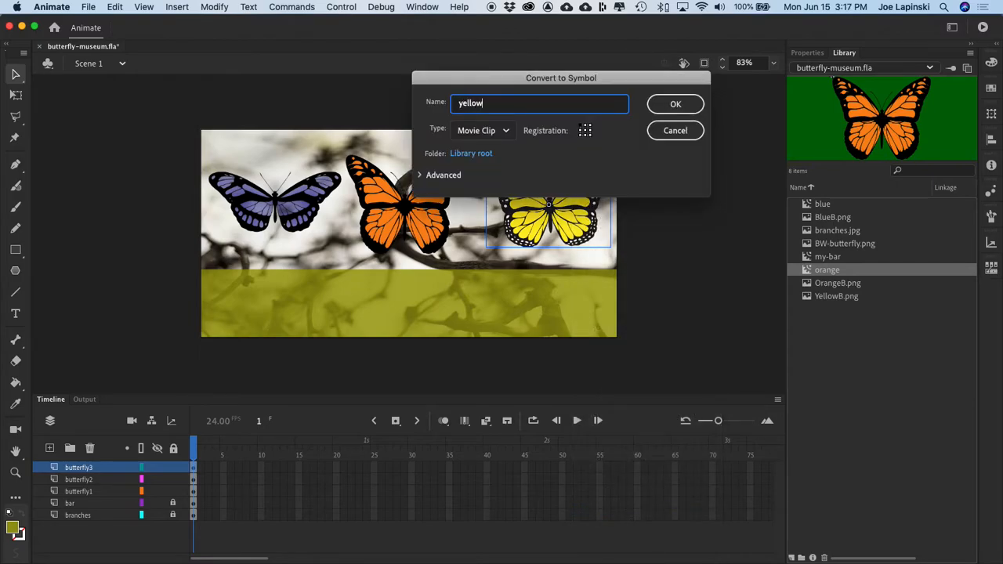
{"action": "key", "text": "Return"}
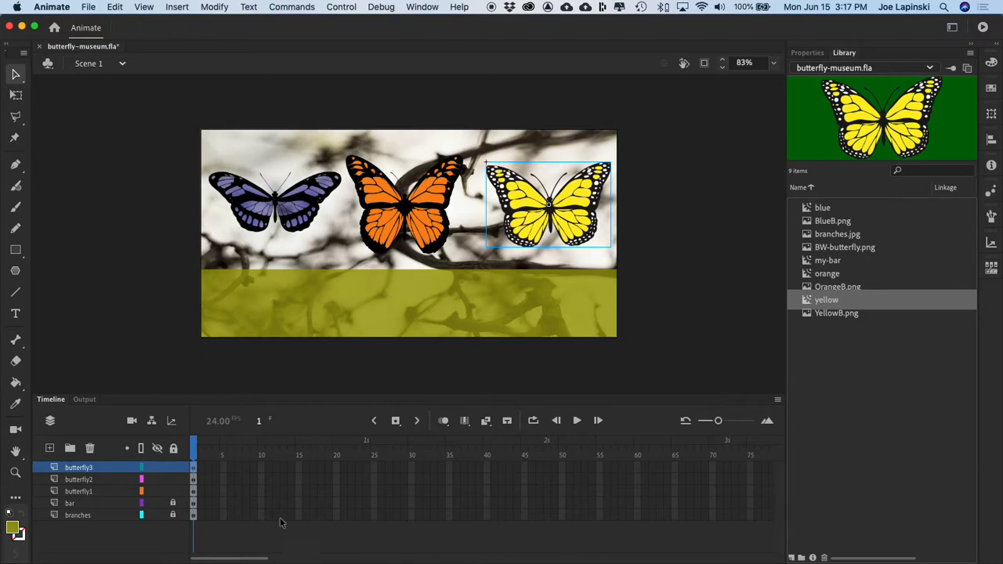
Step: Add a new layer named B_title above the butterfly3 layer
{"action": "left_click", "coordinate": [49, 448]}
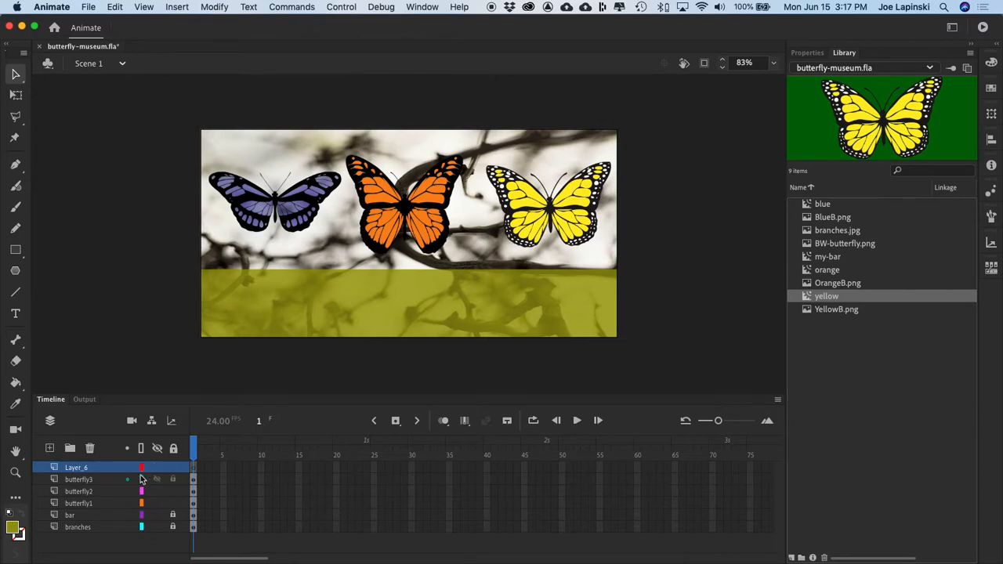
{"action": "double_click", "coordinate": [87, 467]}
{"action": "type", "text": "B"}
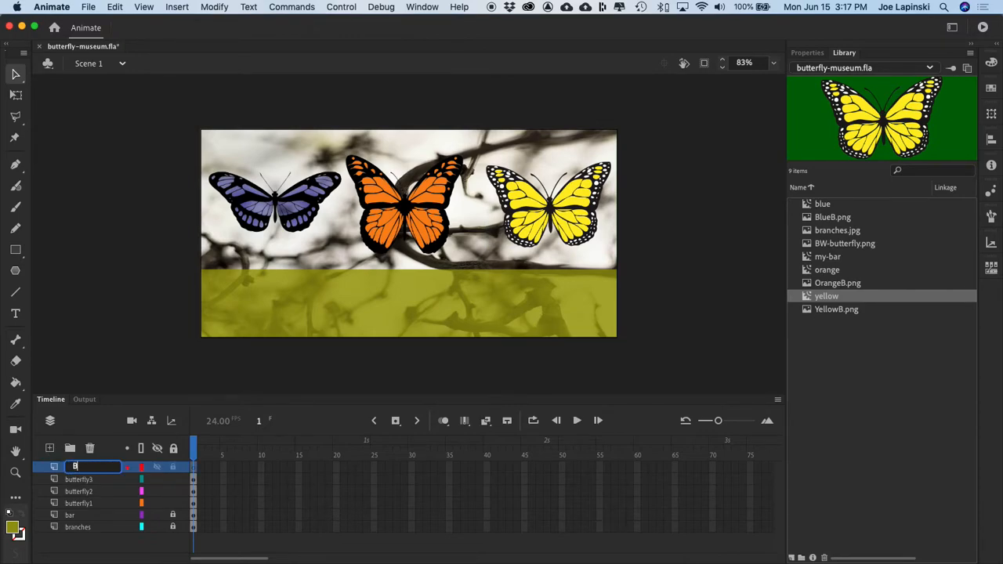
{"action": "type", "text": "_title"}
{"action": "key", "text": "Return"}
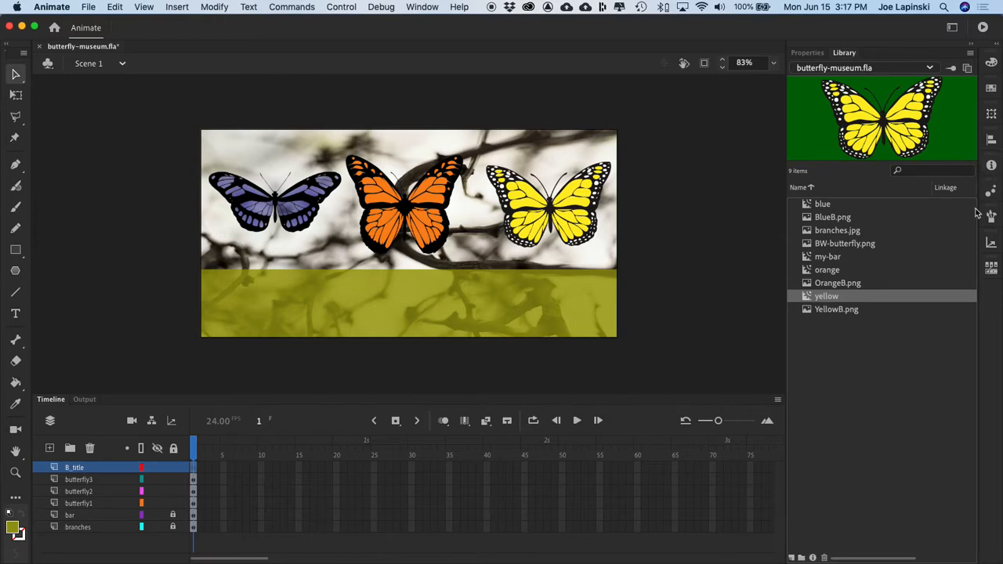
Step: Activate the Text tool for static text and try the Monaco and Futura fonts
{"action": "left_click", "coordinate": [15, 312]}
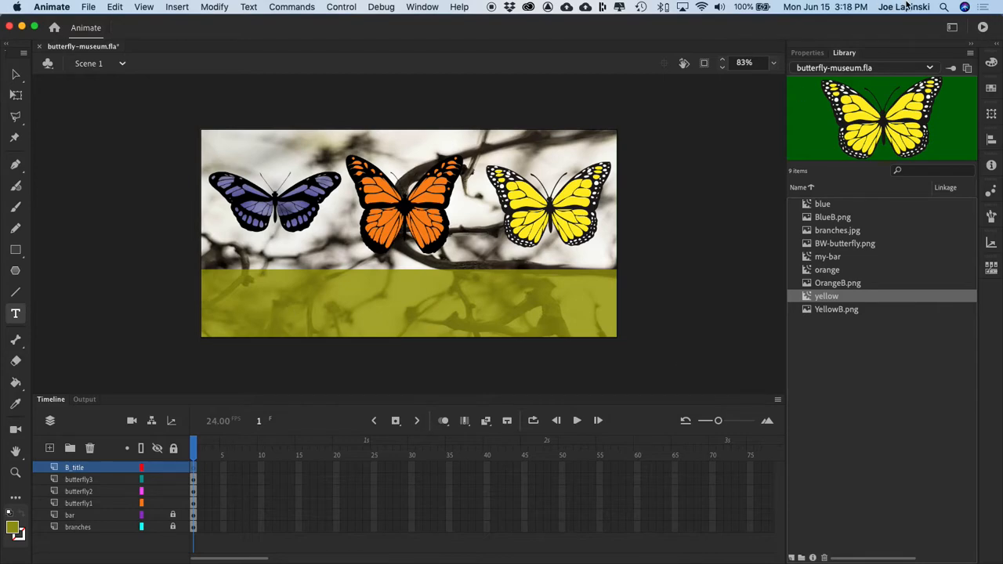
{"action": "left_click", "coordinate": [819, 53]}
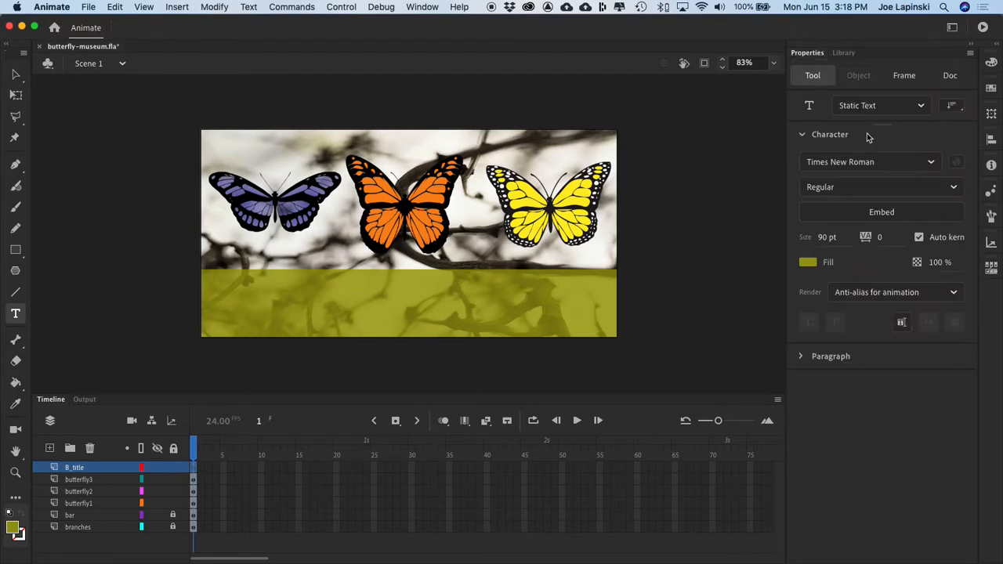
{"action": "left_click", "coordinate": [854, 161]}
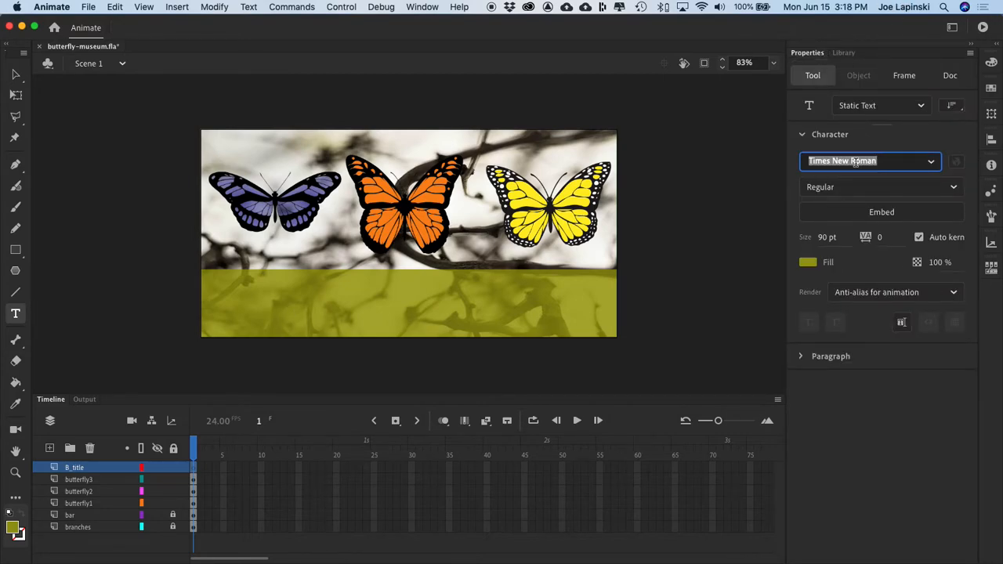
{"action": "type", "text": "Monaco"}
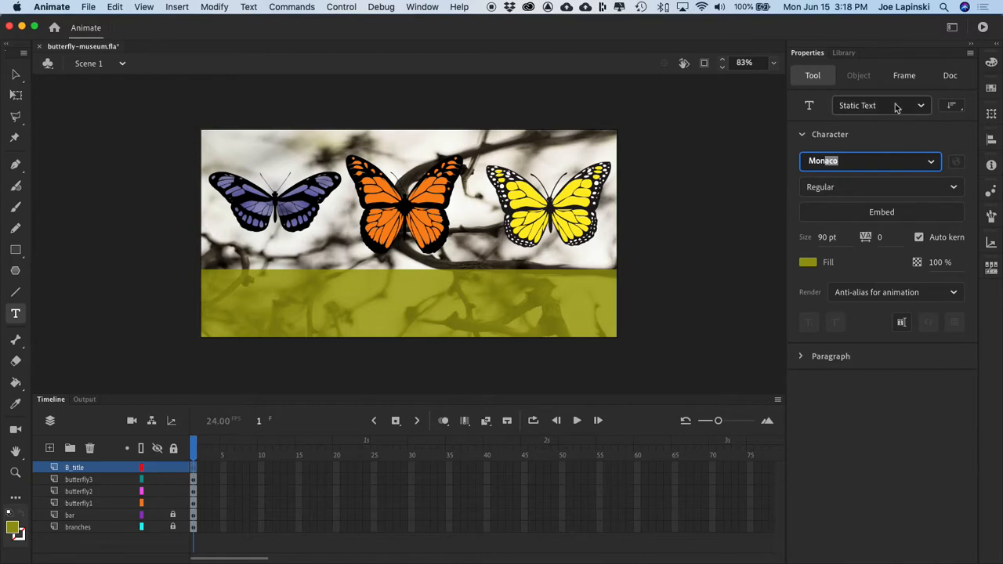
{"action": "double_click", "coordinate": [827, 159]}
{"action": "type", "text": "Futura"}
{"action": "key", "text": "Return"}
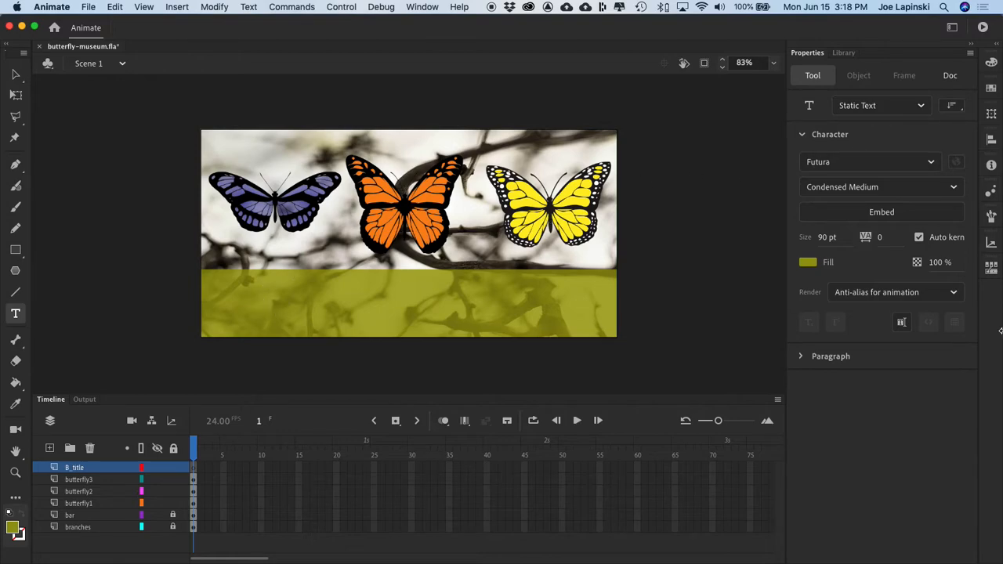
Step: Set the Text tool's font to Arial and its size to 50 pt
{"action": "left_click", "coordinate": [832, 160]}
{"action": "type", "text": "Arial"}
{"action": "key", "text": "Return"}
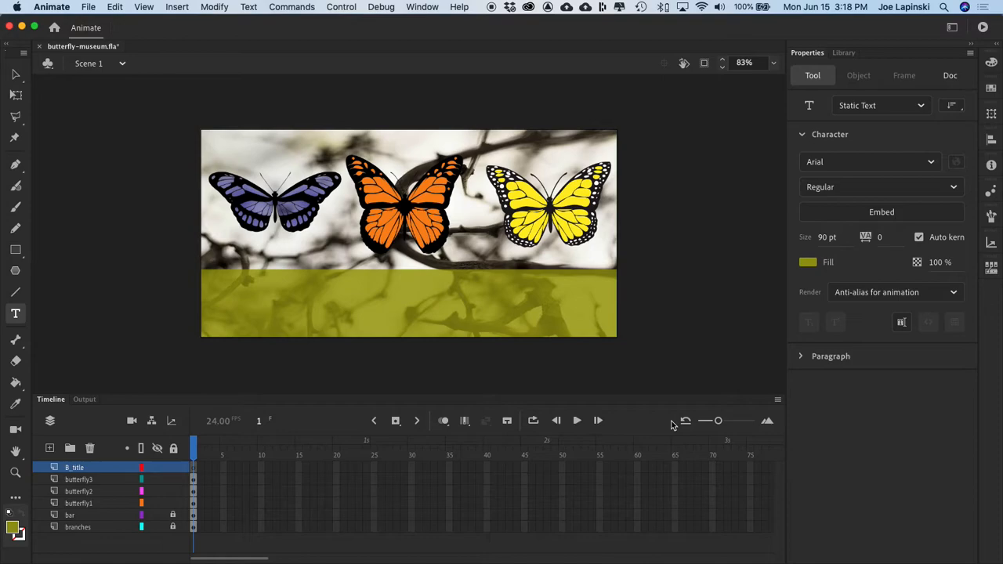
{"action": "left_click", "coordinate": [825, 237]}
{"action": "type", "text": "50"}
{"action": "key", "text": "Return"}
Step: Set the text fill colour to #993300
{"action": "left_click", "coordinate": [807, 262]}
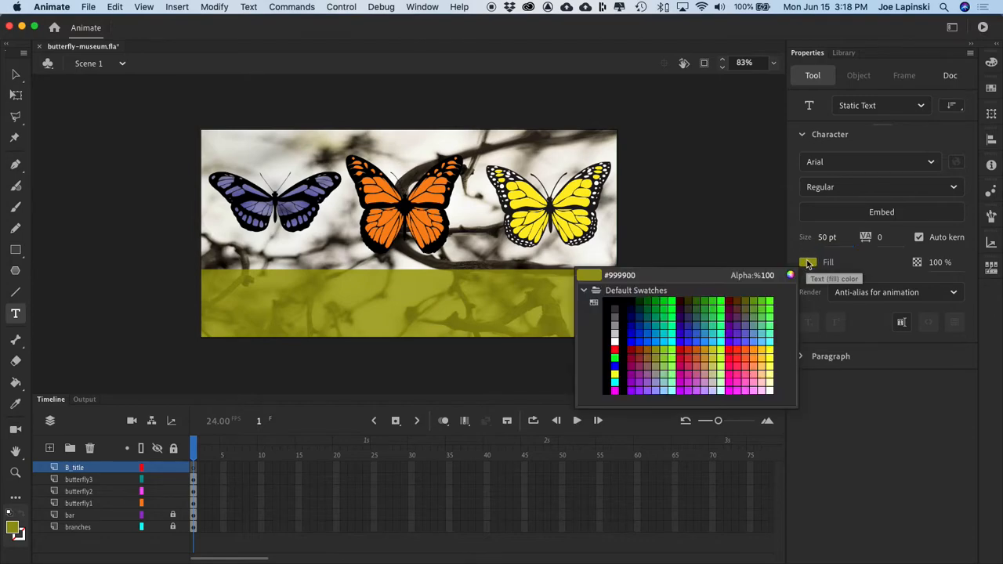
{"action": "left_click", "coordinate": [623, 275]}
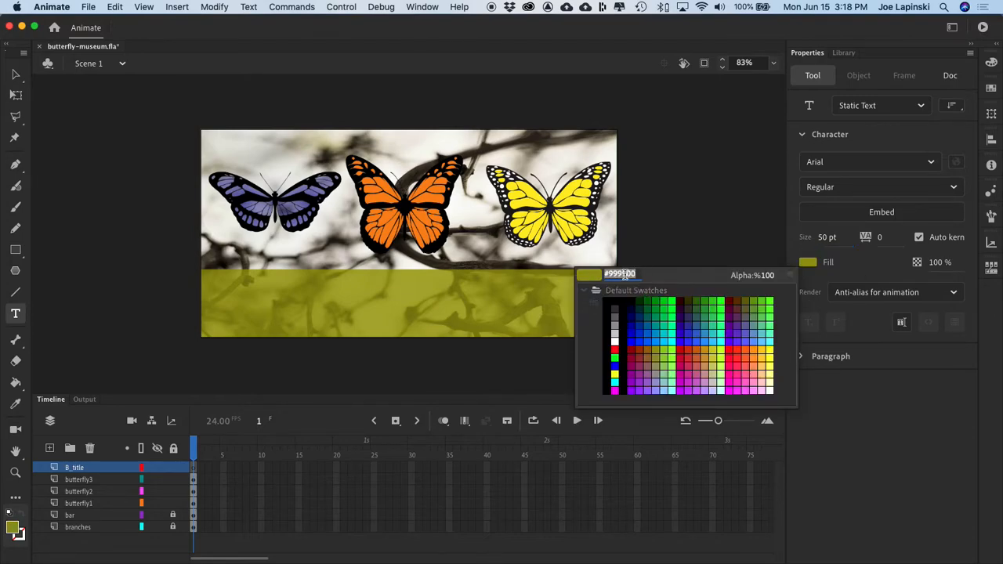
{"action": "type", "text": "993300"}
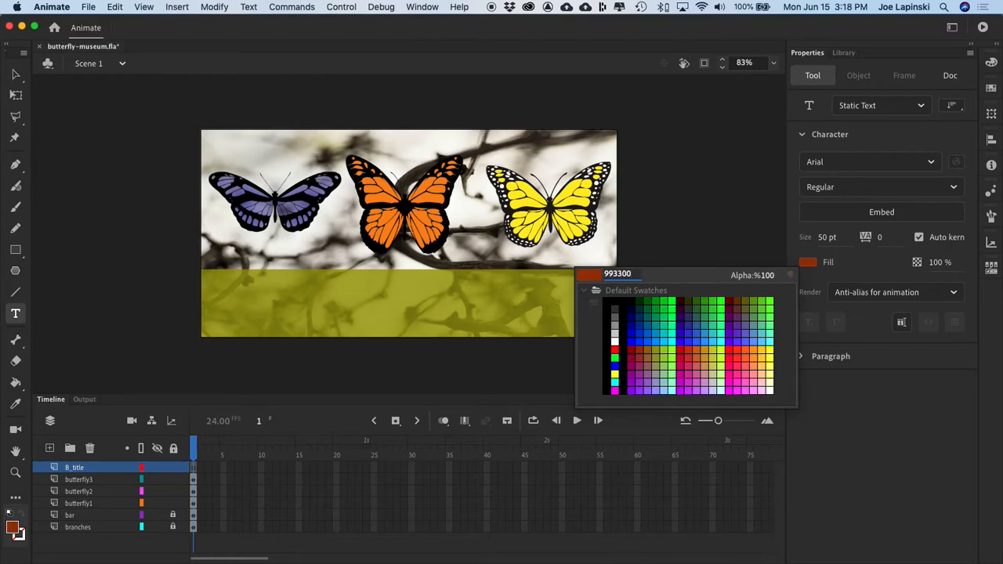
{"action": "key", "text": "Return"}
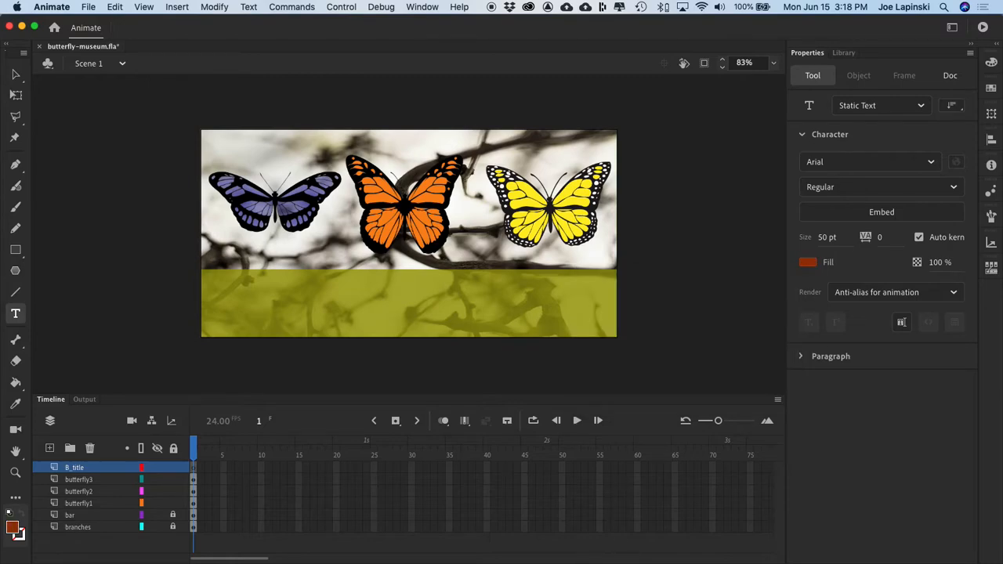
Step: Add the text "butterfly" on the bar below the blue butterfly and move it to about X 89, Y 308
{"action": "left_click", "coordinate": [272, 313]}
{"action": "type", "text": "b"}
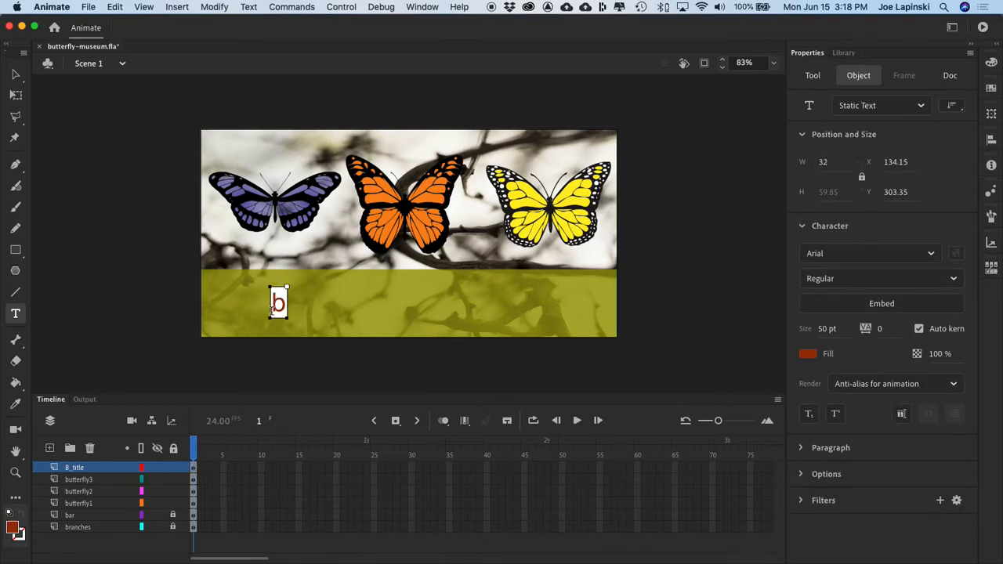
{"action": "type", "text": "utterfly"}
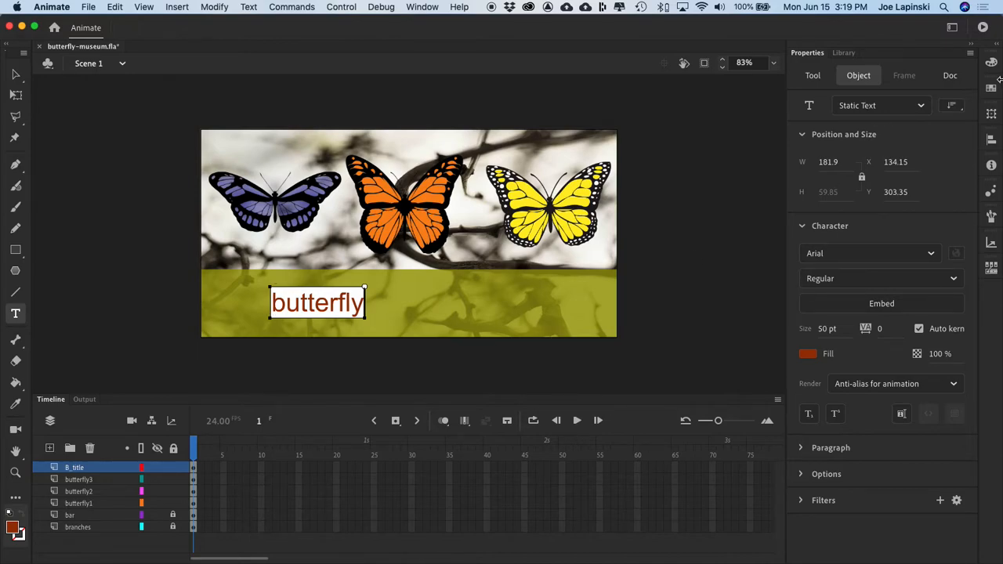
{"action": "left_click", "coordinate": [12, 76]}
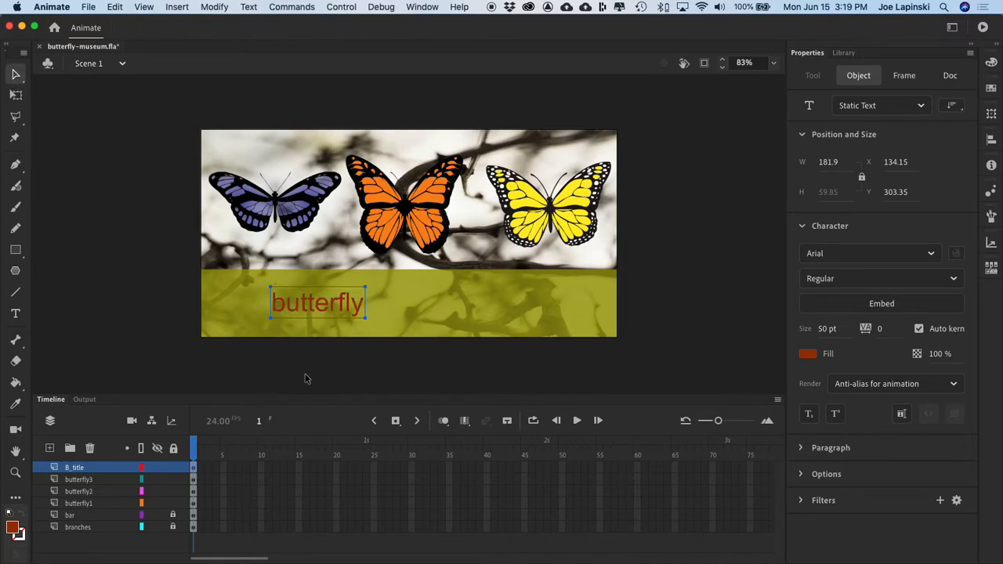
{"action": "left_click_drag", "start_coordinate": [340, 306], "coordinate": [316, 307]}
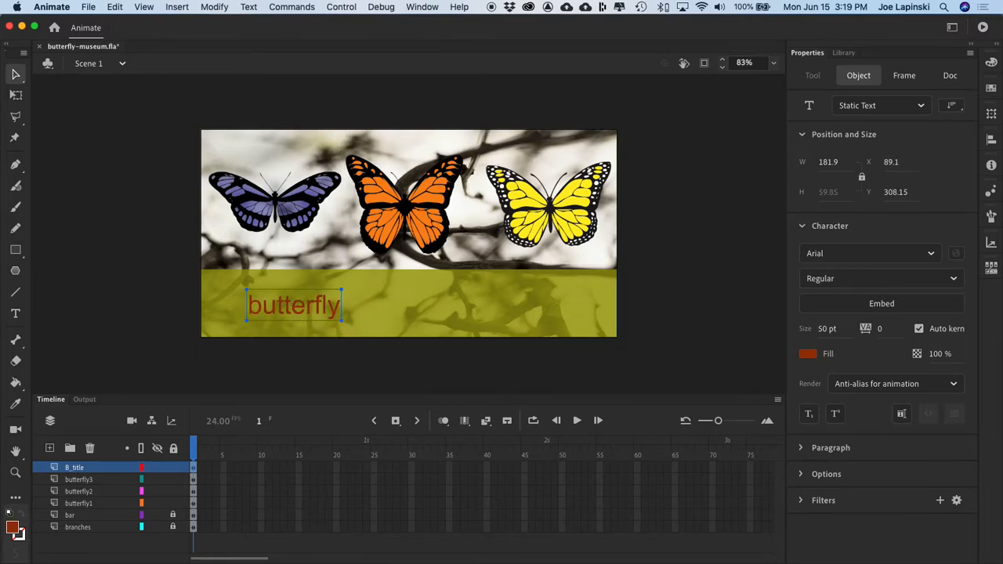
Step: Convert the "butterfly" text into a Movie Clip symbol named butterfly-title
{"action": "right_click", "coordinate": [324, 310]}
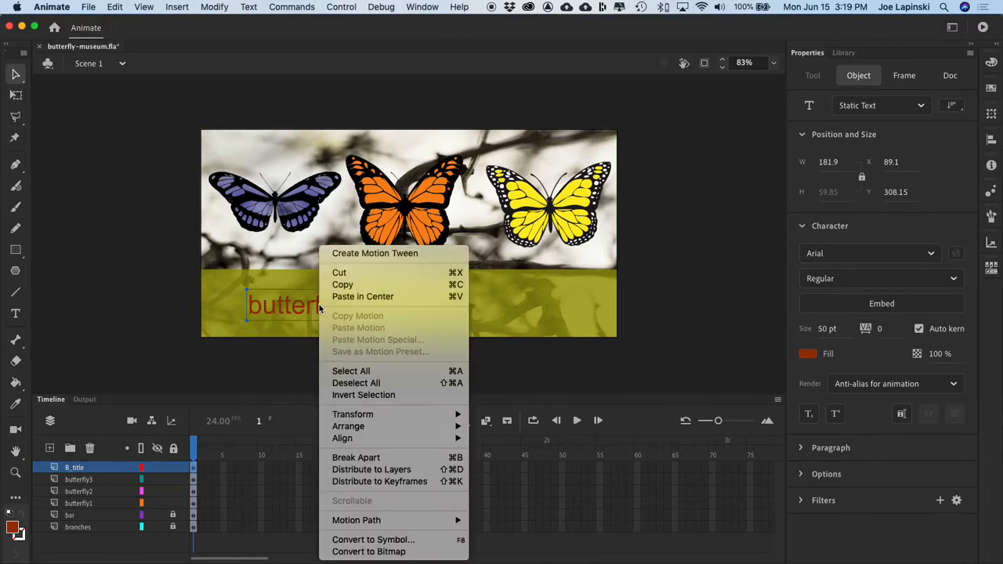
{"action": "left_click", "coordinate": [417, 540]}
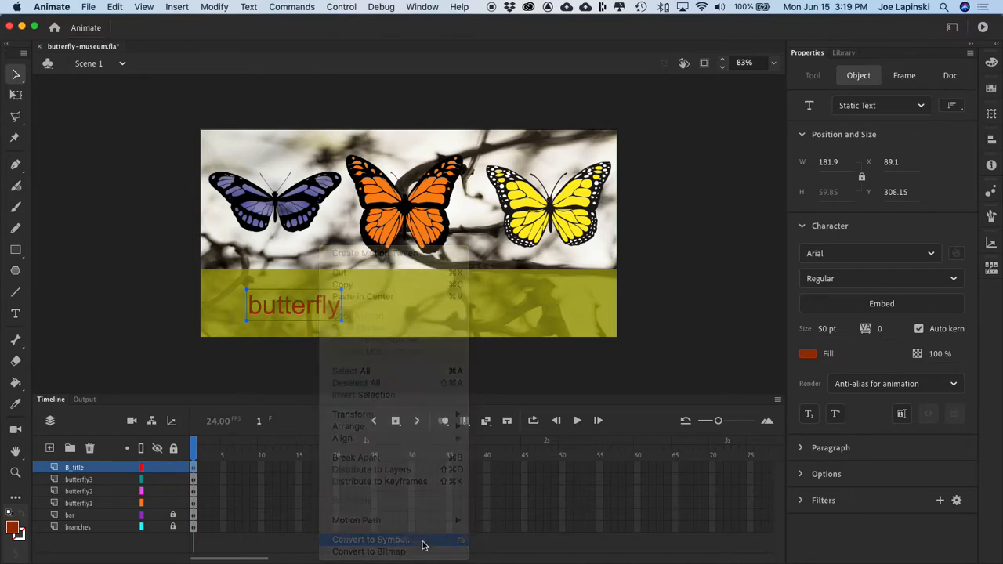
{"action": "type", "text": "b"}
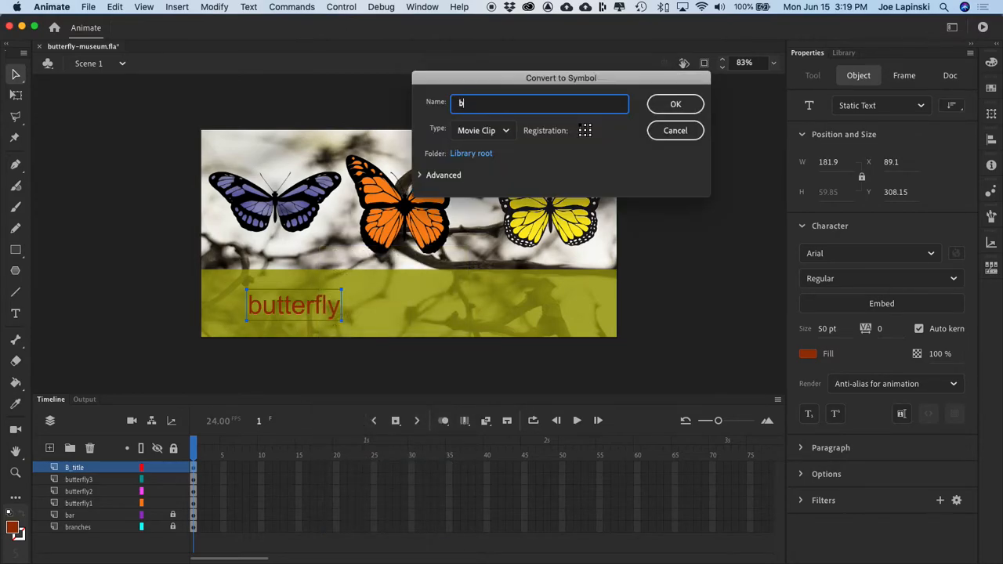
{"action": "type", "text": "utterfly-title"}
{"action": "key", "text": "Return"}
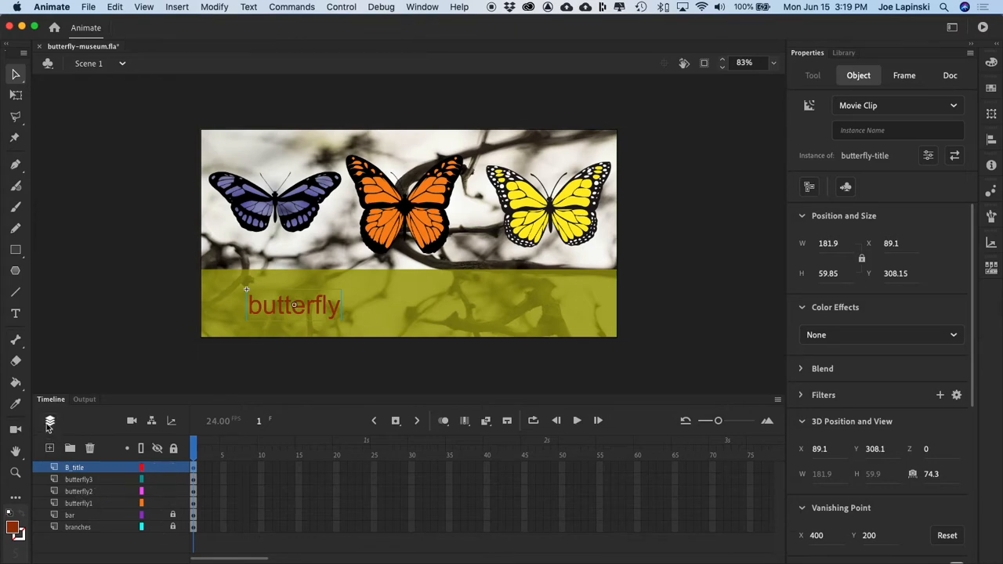
Step: Add a new layer named U_title above the B_title layer
{"action": "left_click", "coordinate": [49, 447]}
{"action": "double_click", "coordinate": [83, 467]}
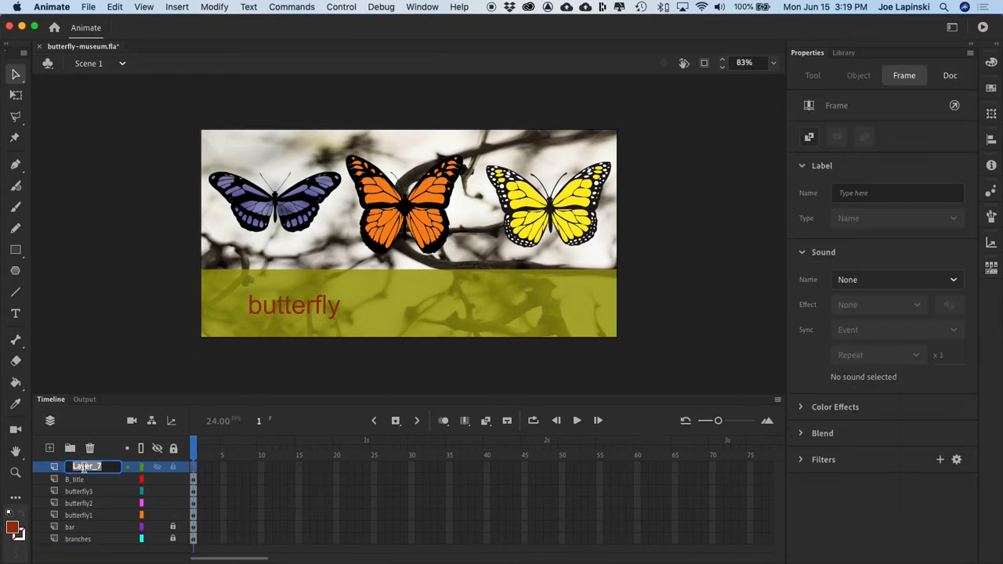
{"action": "type", "text": "u_title"}
{"action": "key", "text": "Return"}
Step: Add the static text "useum" in 50 pt Arial on the bar beside the butterfly title, on the U_title layer
{"action": "left_click", "coordinate": [16, 313]}
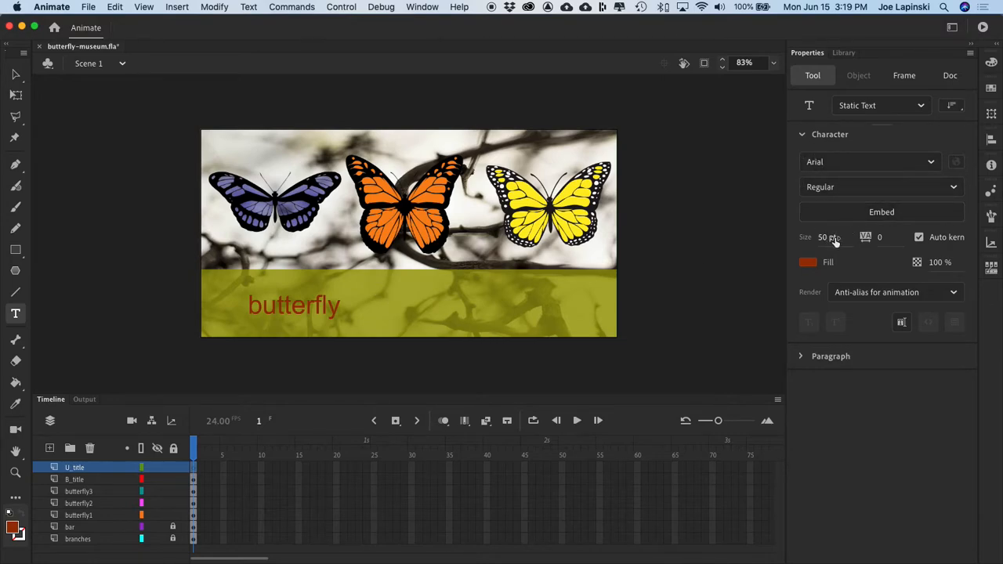
{"action": "left_click", "coordinate": [411, 305]}
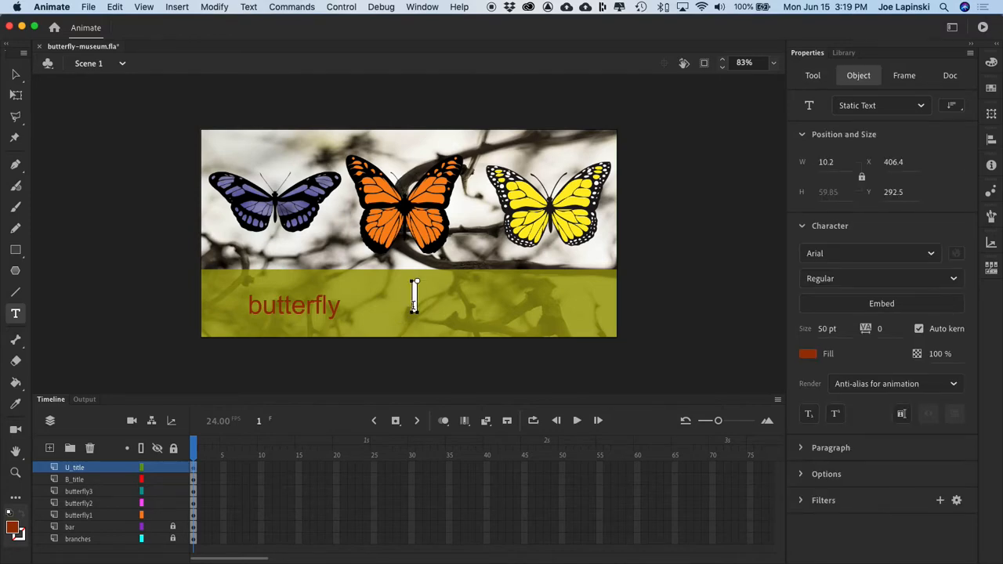
{"action": "type", "text": "utterfly"}
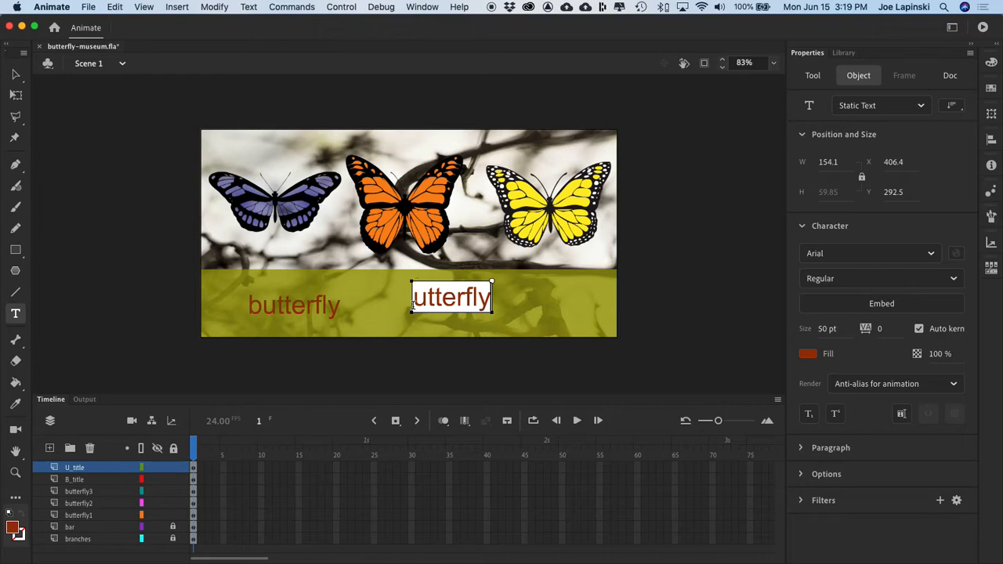
{"action": "key", "text": "BackSpace"}
{"action": "key", "text": "BackSpace"}
{"action": "key", "text": "BackSpace"}
{"action": "key", "text": "BackSpace"}
{"action": "key", "text": "BackSpace"}
{"action": "key", "text": "BackSpace"}
{"action": "key", "text": "BackSpace"}
{"action": "type", "text": "seum"}
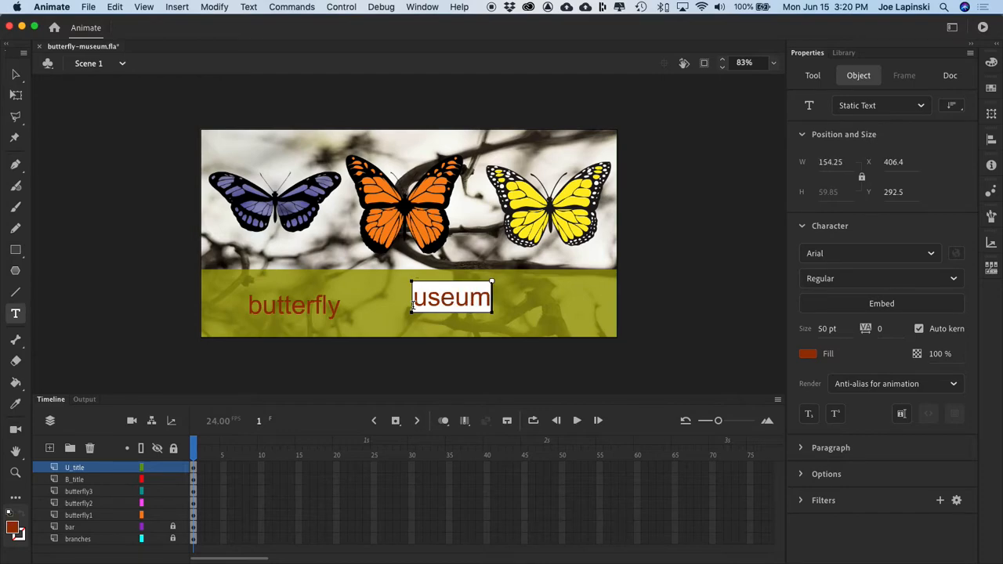
Step: Move the "useum" text level with the butterfly title, to about X 395, Y 308
{"action": "left_click", "coordinate": [16, 75]}
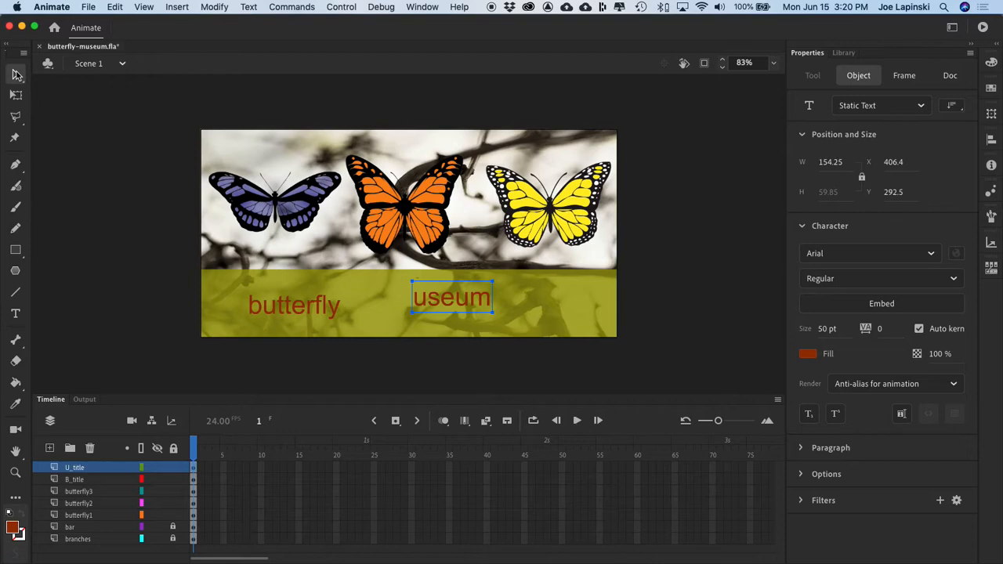
{"action": "left_click_drag", "start_coordinate": [462, 298], "coordinate": [459, 307]}
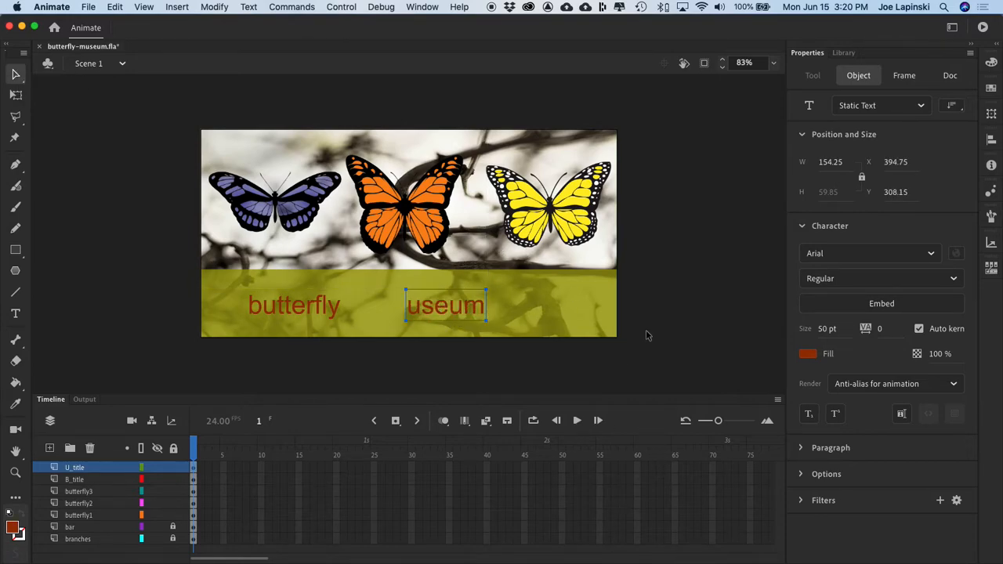
{"action": "left_click", "coordinate": [672, 341]}
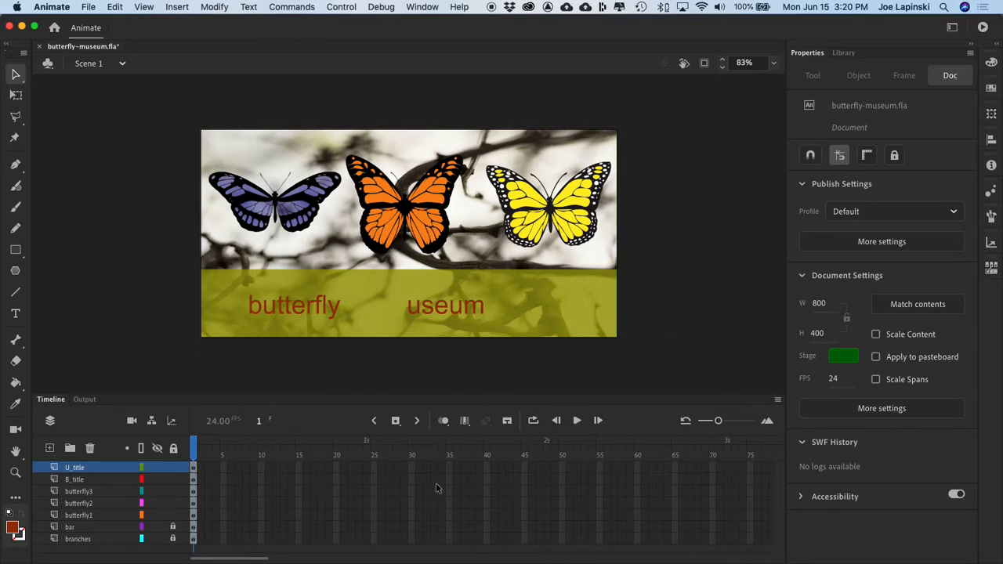
Step: Convert the "useum" text into a Movie Clip symbol named useum-title
{"action": "right_click", "coordinate": [443, 307]}
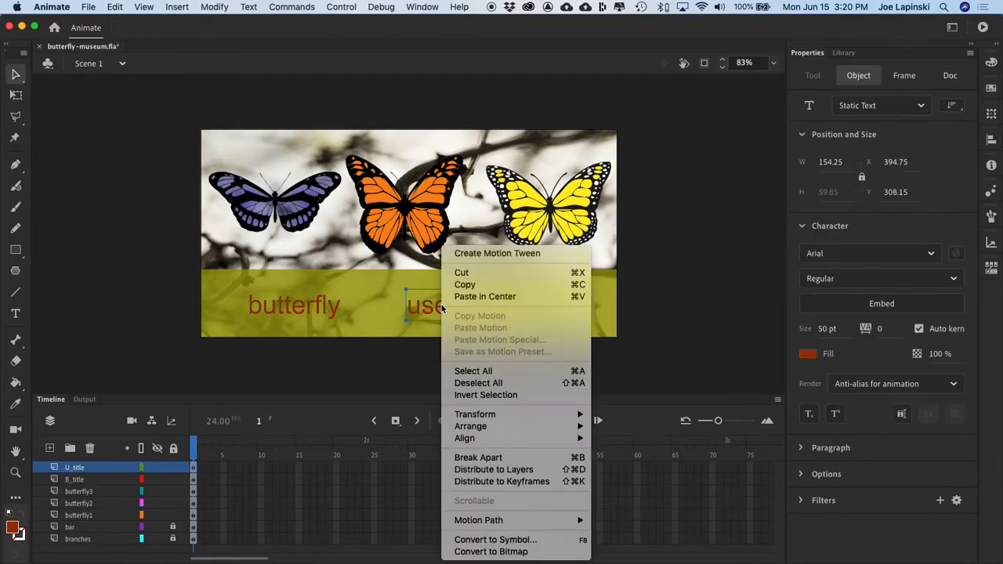
{"action": "left_click", "coordinate": [513, 539]}
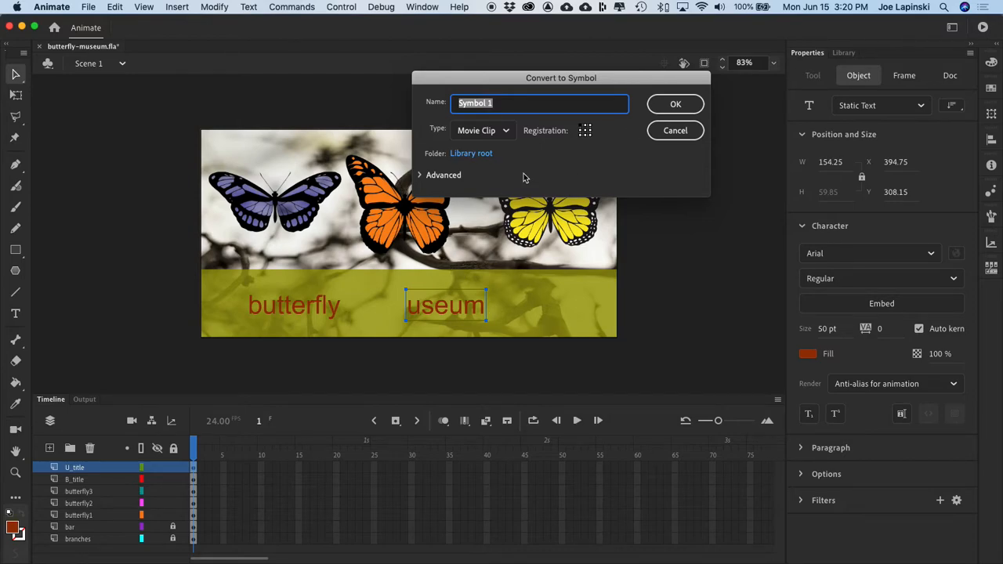
{"action": "type", "text": "useum-title"}
{"action": "key", "text": "Return"}
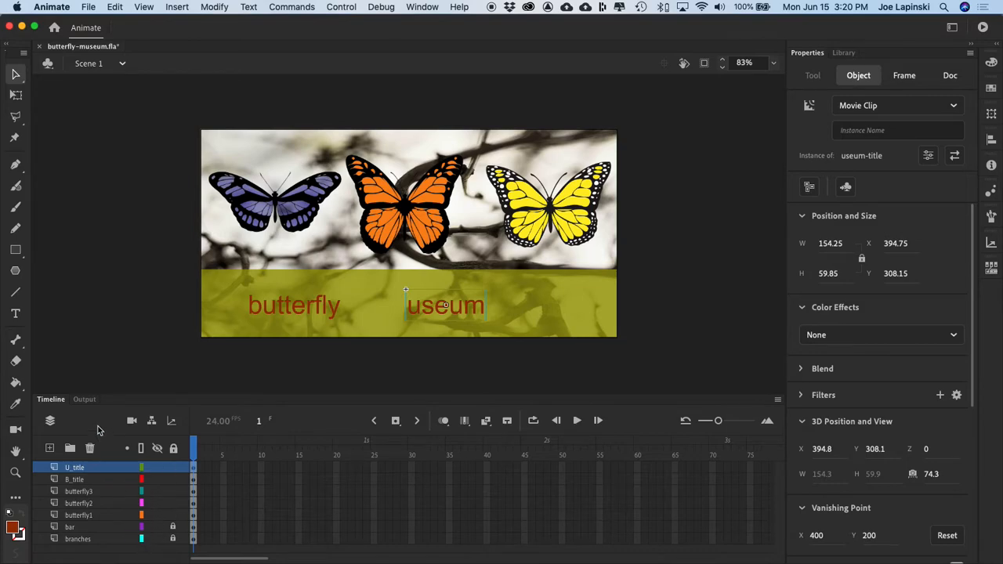
Step: Add a new layer named M_title above the U_title layer
{"action": "left_click", "coordinate": [50, 448]}
{"action": "double_click", "coordinate": [76, 467]}
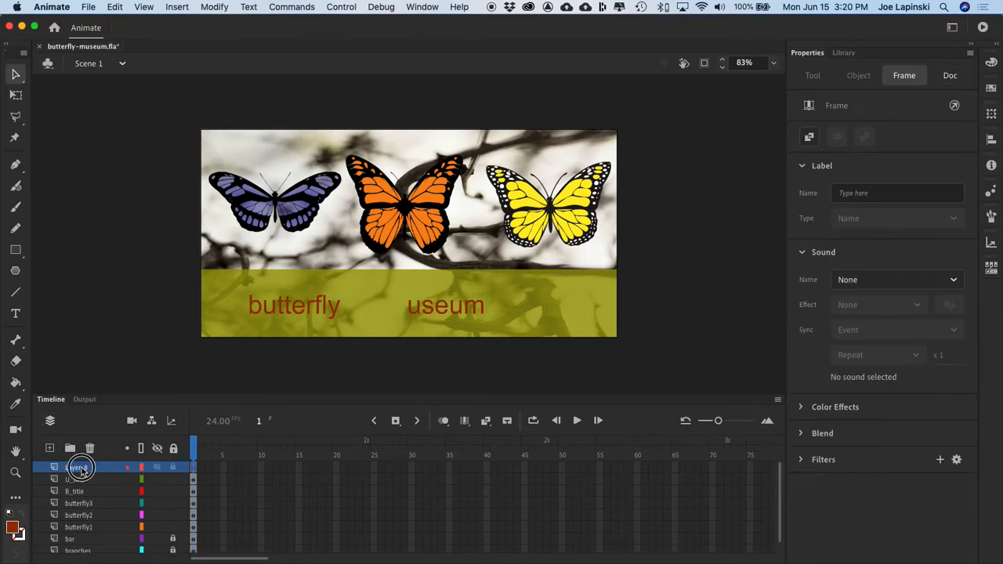
{"action": "type", "text": "d"}
{"action": "key", "text": "BackSpace"}
{"action": "type", "text": "M"}
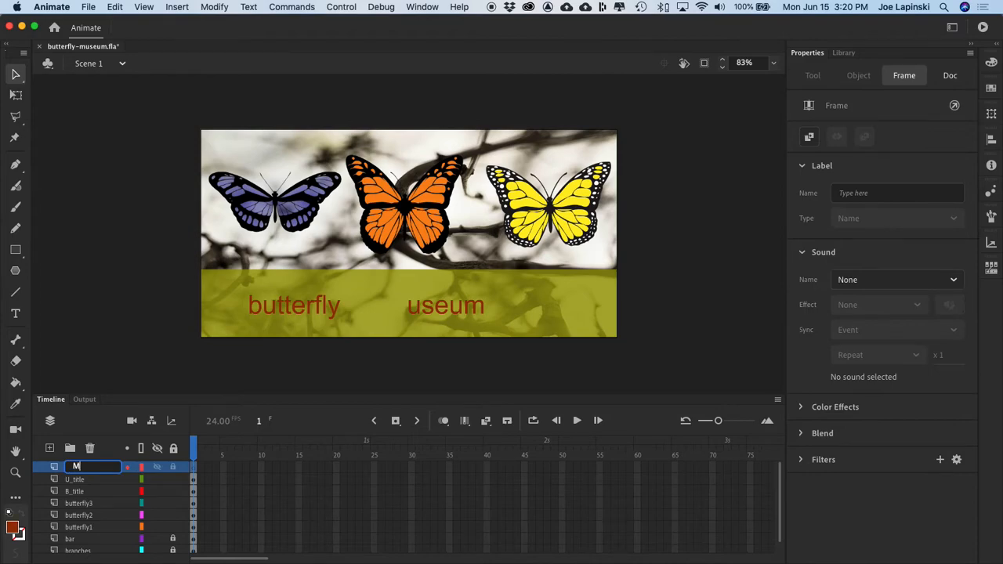
{"action": "type", "text": "_title"}
{"action": "key", "text": "Return"}
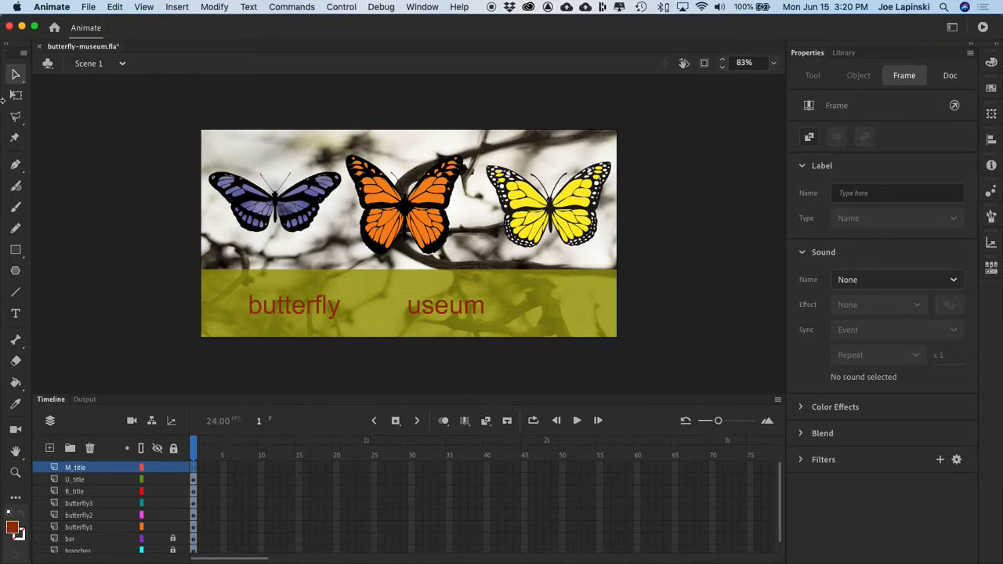
Step: Add the static text "M" in white 100 pt Arial between the two title words, on the M_title layer
{"action": "left_click", "coordinate": [14, 313]}
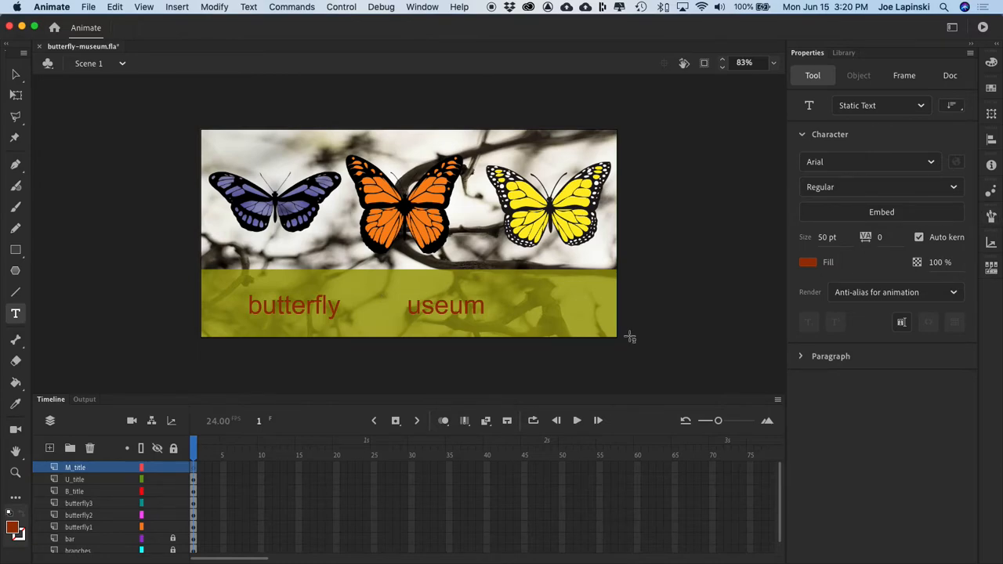
{"action": "left_click", "coordinate": [823, 237]}
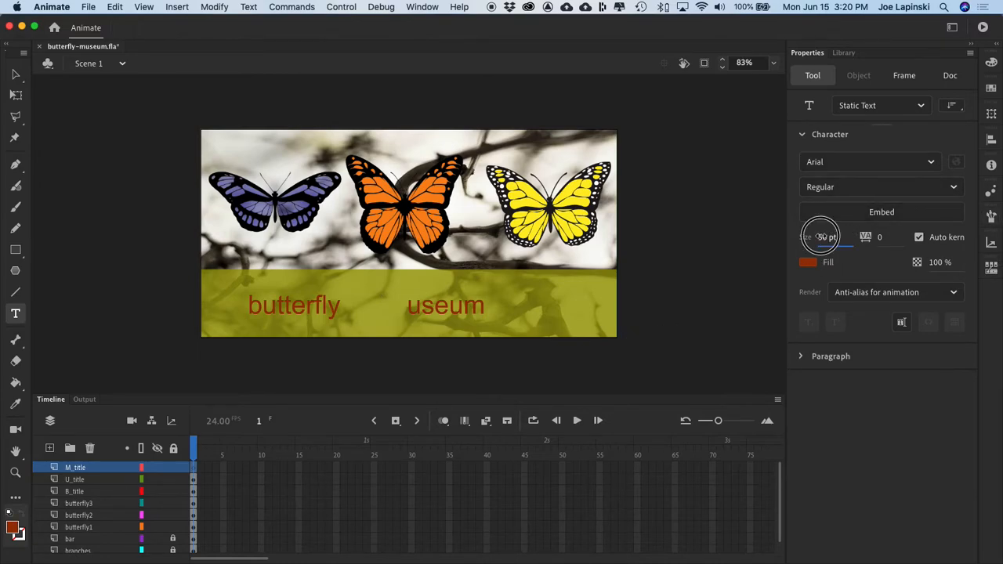
{"action": "type", "text": "100"}
{"action": "key", "text": "Return"}
{"action": "left_click", "coordinate": [810, 265]}
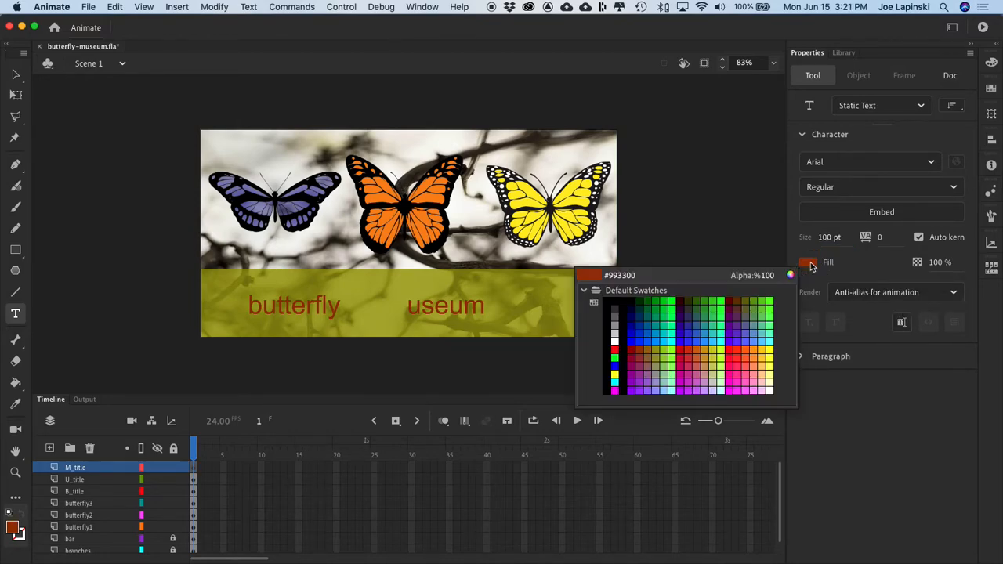
{"action": "left_click", "coordinate": [614, 341]}
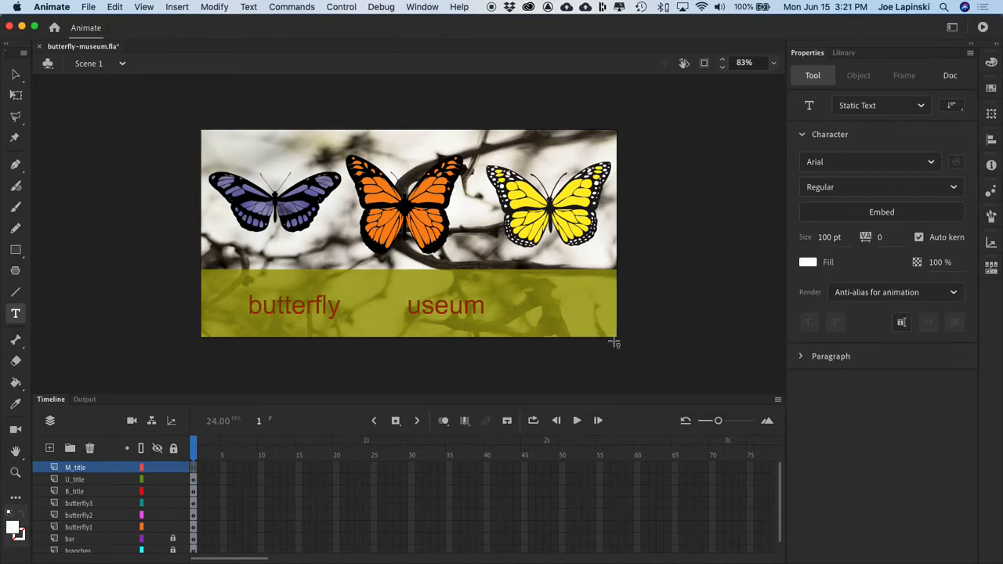
{"action": "left_click", "coordinate": [371, 302]}
{"action": "type", "text": "M"}
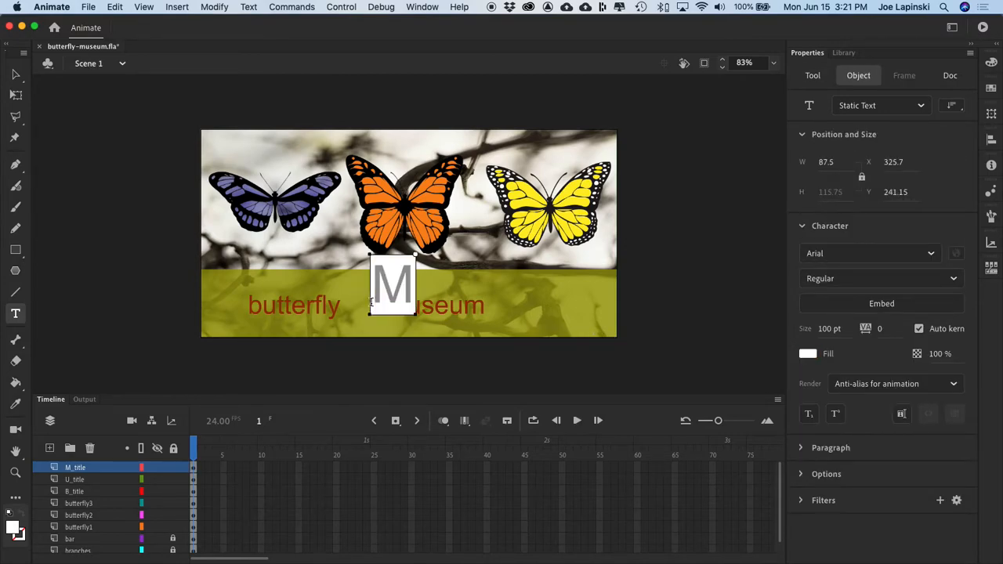
Step: Move the white "M" directly in front of "useum" on the bar, to about X 312, Y 271
{"action": "left_click", "coordinate": [15, 74]}
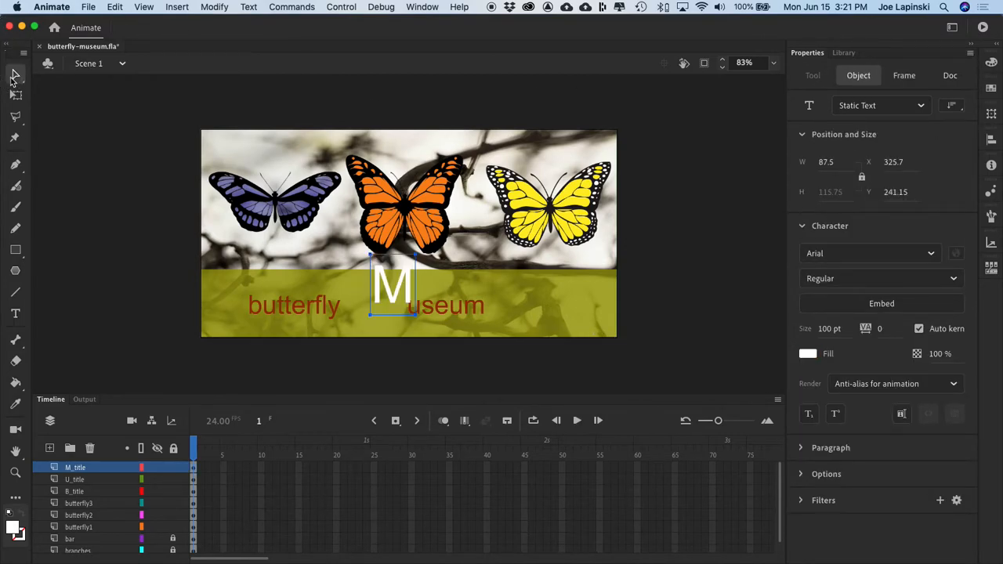
{"action": "left_click_drag", "start_coordinate": [409, 282], "coordinate": [399, 302]}
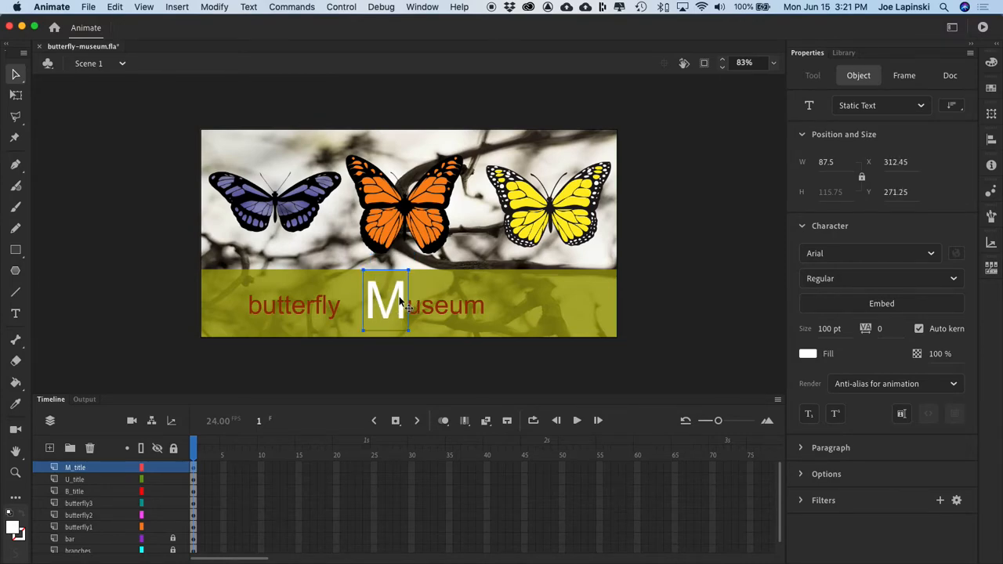
{"action": "left_click", "coordinate": [540, 332]}
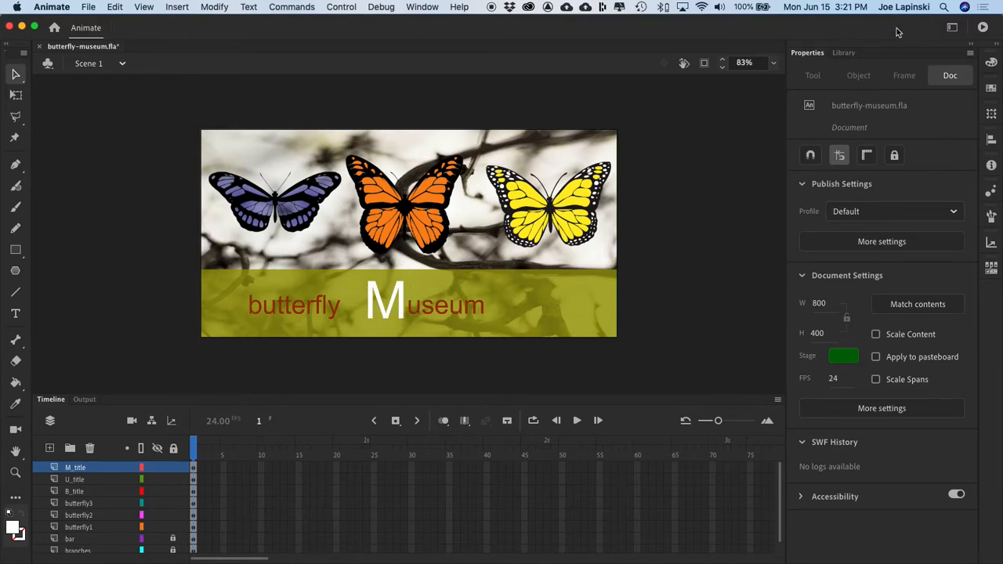
Step: Convert the white "M" text into a Movie Clip symbol named BigM-title
{"action": "left_click", "coordinate": [773, 63]}
{"action": "left_click", "coordinate": [787, 77]}
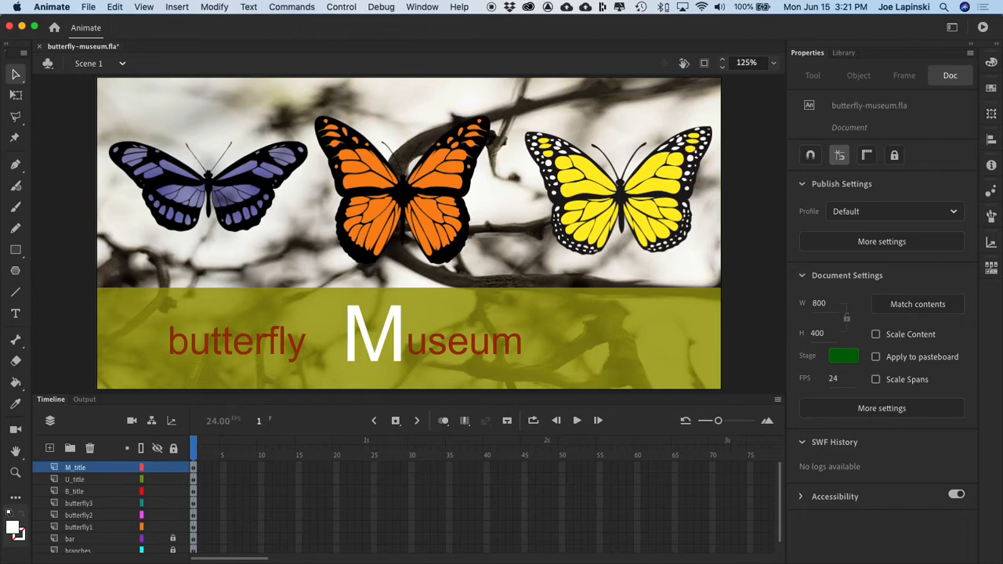
{"action": "left_click", "coordinate": [399, 329]}
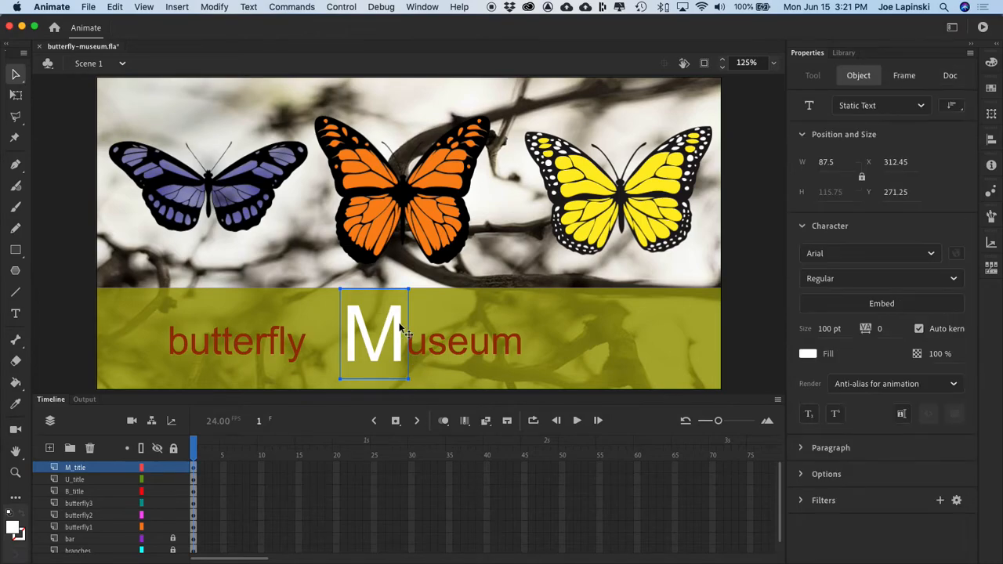
{"action": "right_click", "coordinate": [399, 329]}
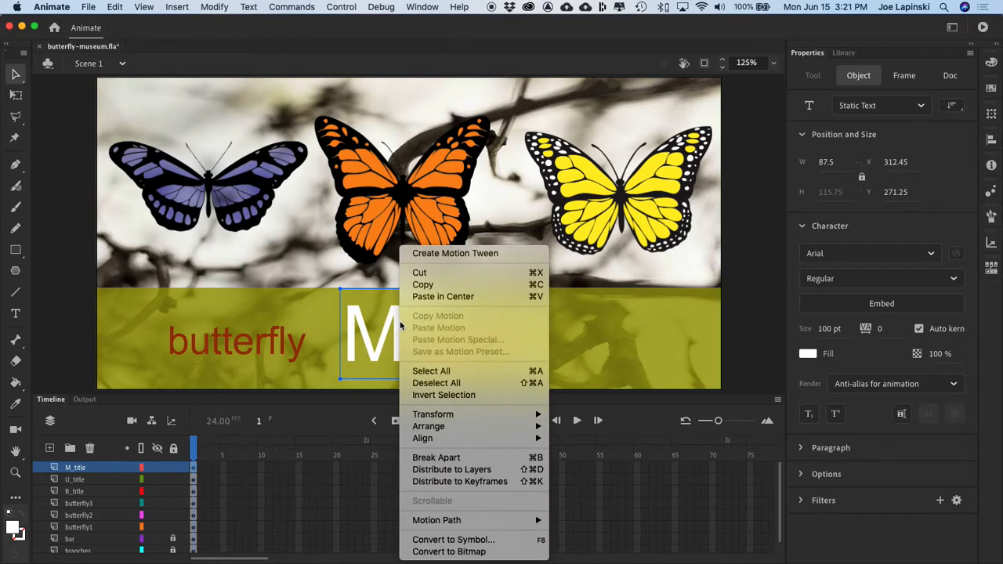
{"action": "left_click", "coordinate": [479, 540]}
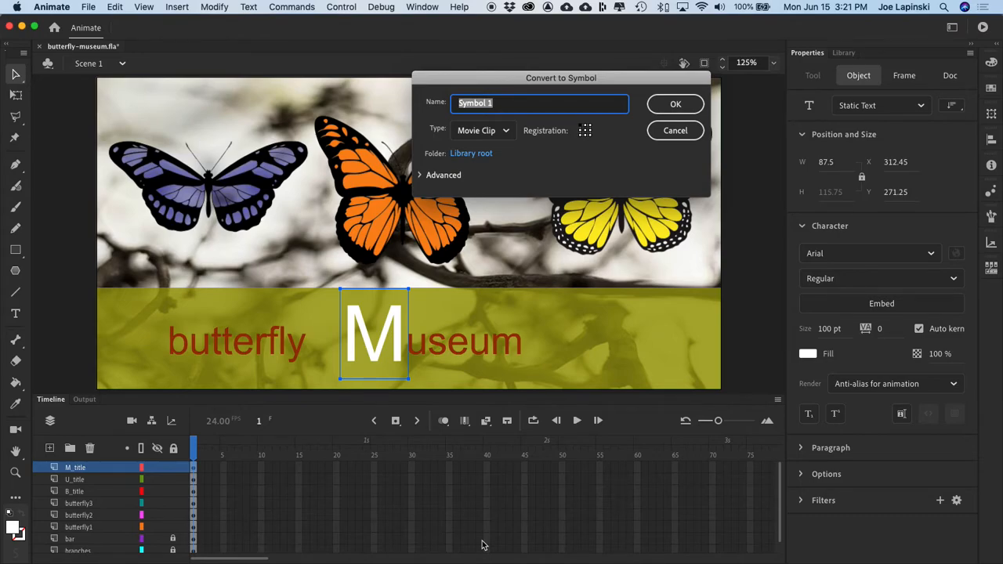
{"action": "type", "text": "G"}
{"action": "key", "text": "BackSpace"}
{"action": "type", "text": "BigM-title"}
{"action": "key", "text": "Return"}
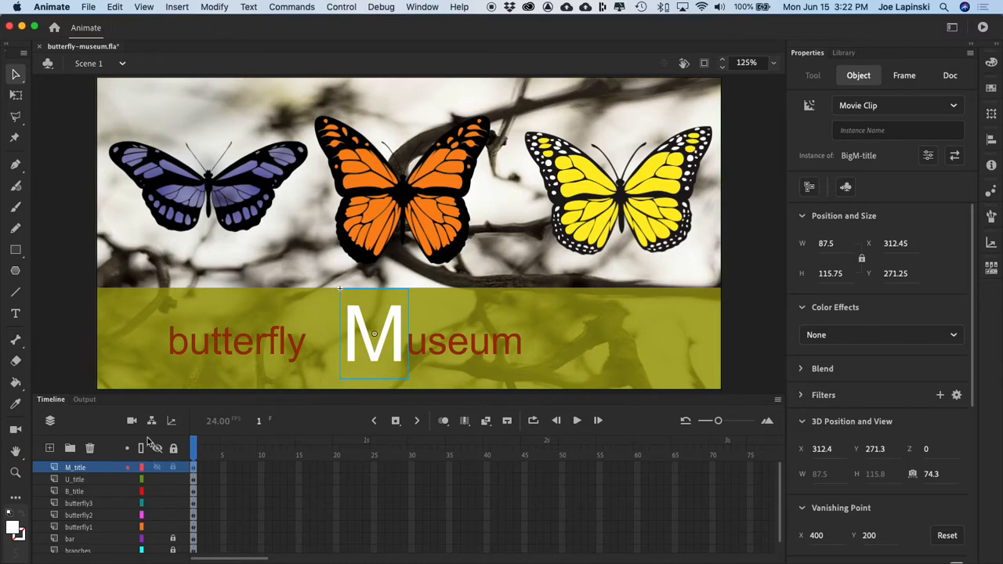
Step: Add a new layer named BW above the M_title layer
{"action": "left_click", "coordinate": [50, 448]}
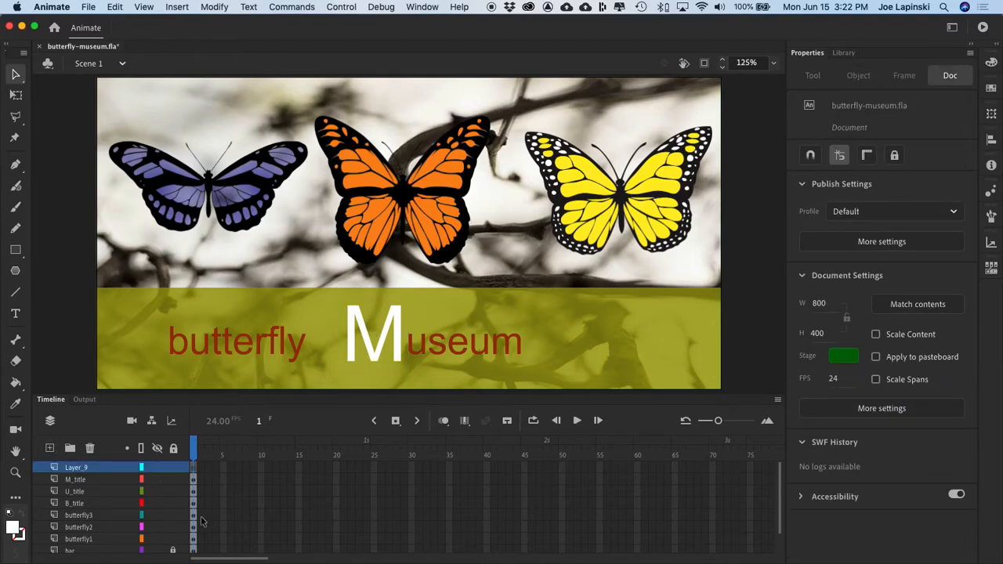
{"action": "double_click", "coordinate": [72, 467]}
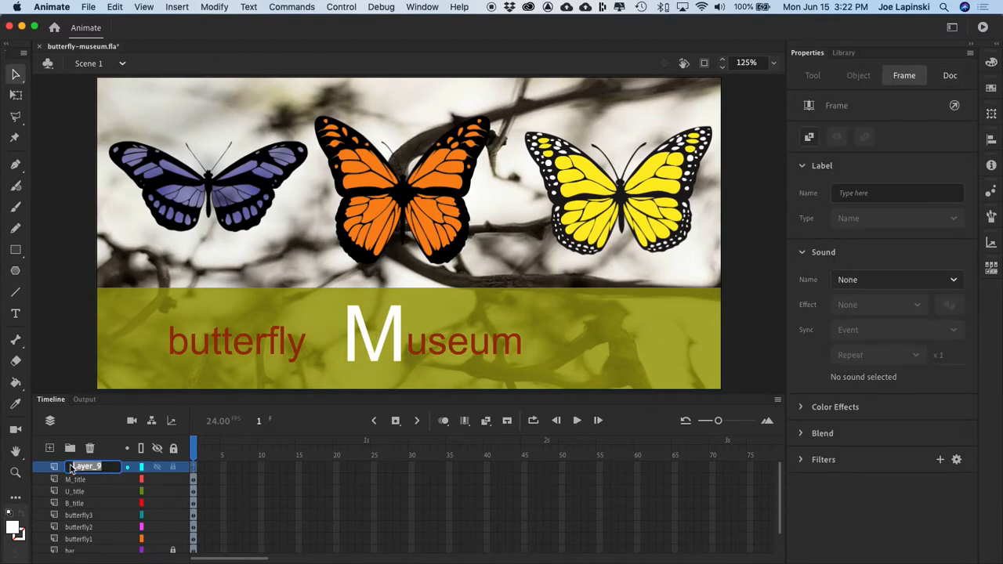
{"action": "type", "text": "BW"}
{"action": "key", "text": "Return"}
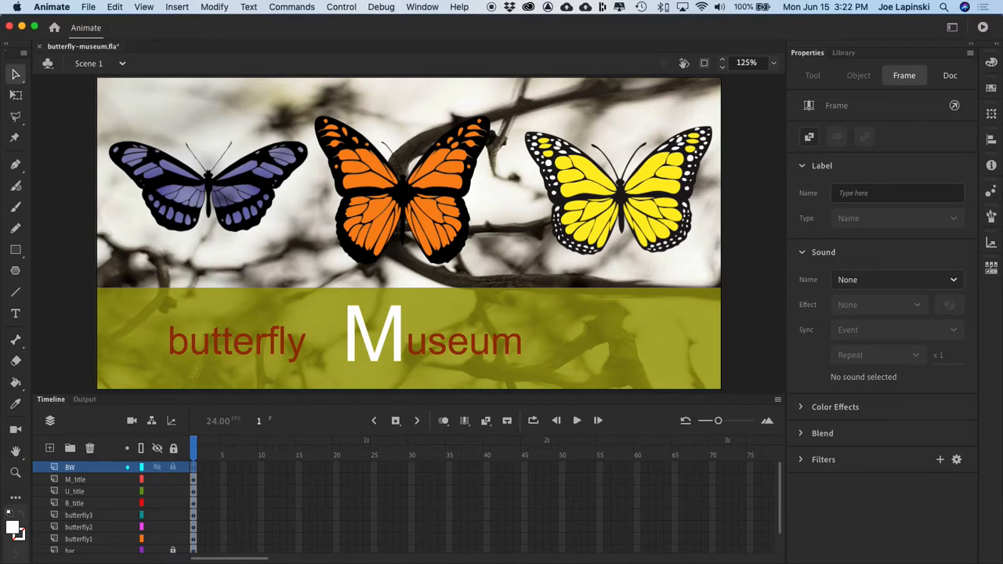
Step: Place BW-butterfly.png on the stage in the BW layer and convert it into a Movie Clip symbol named BW-bug
{"action": "left_click", "coordinate": [844, 53]}
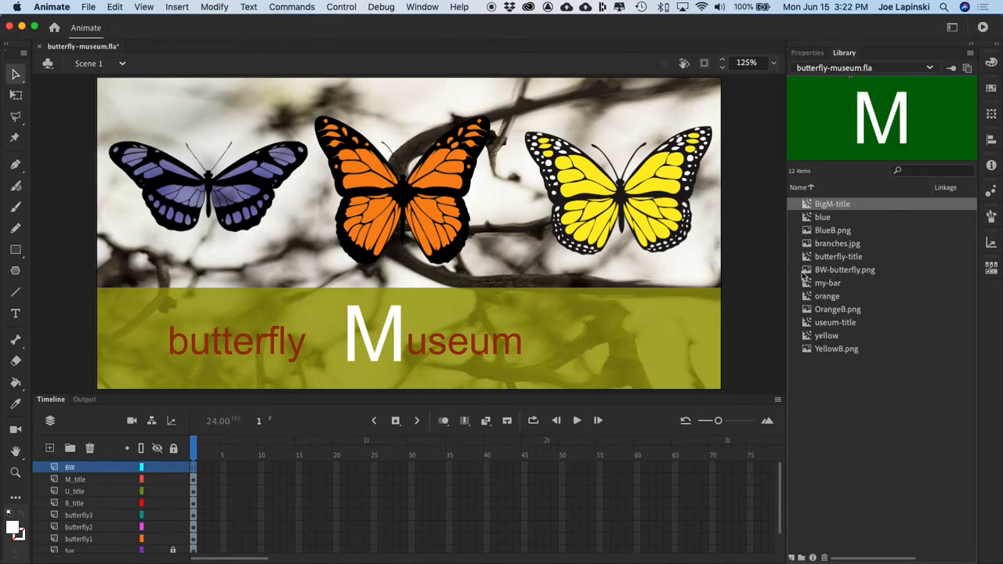
{"action": "left_click_drag", "start_coordinate": [817, 270], "coordinate": [599, 288]}
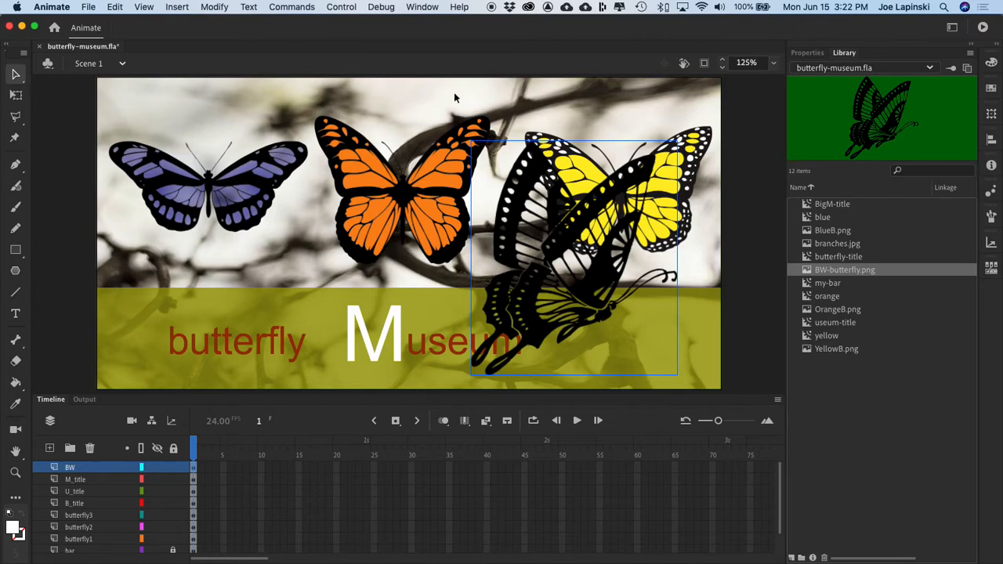
{"action": "right_click", "coordinate": [594, 268]}
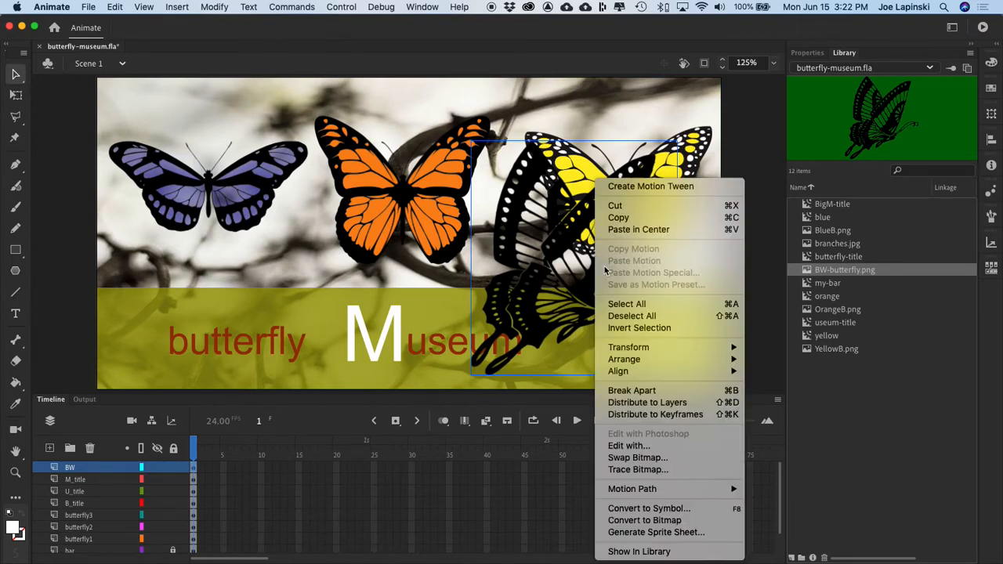
{"action": "left_click", "coordinate": [664, 509]}
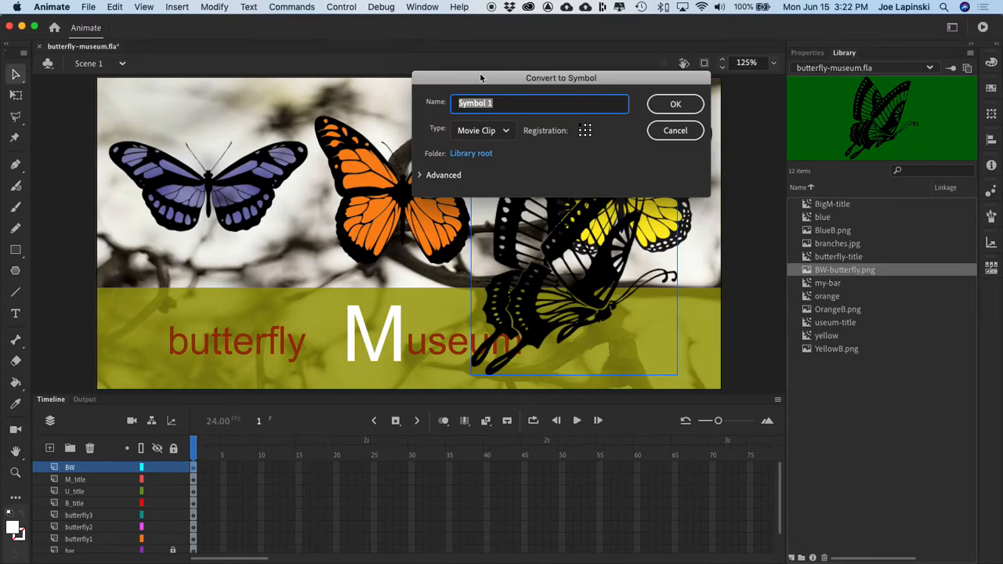
{"action": "type", "text": "BW-bug"}
{"action": "key", "text": "Return"}
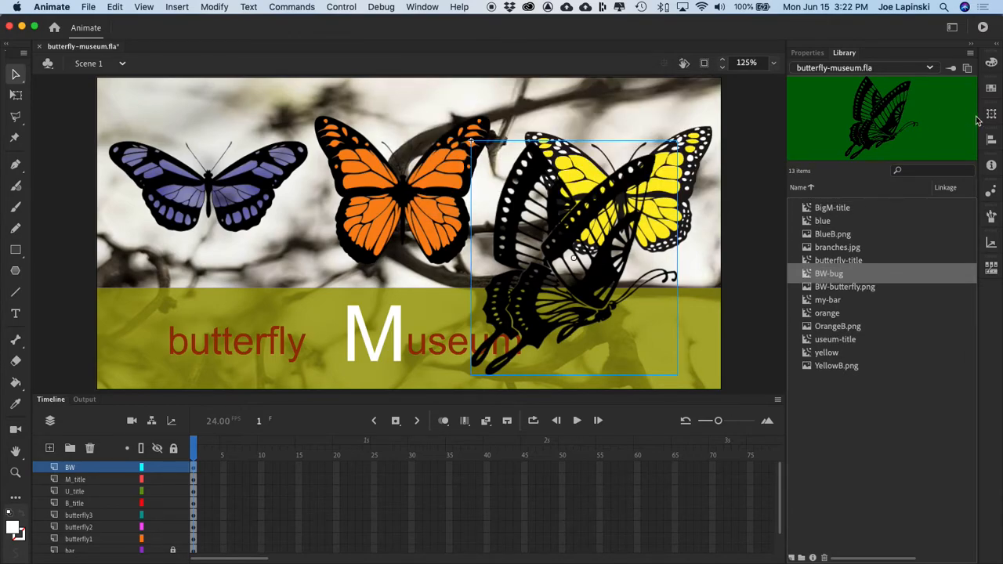
Step: Scale the BW-bug butterfly to 30% and move it onto the bar after the "Museum" title, to about X 596, Y 278
{"action": "left_click", "coordinate": [992, 114]}
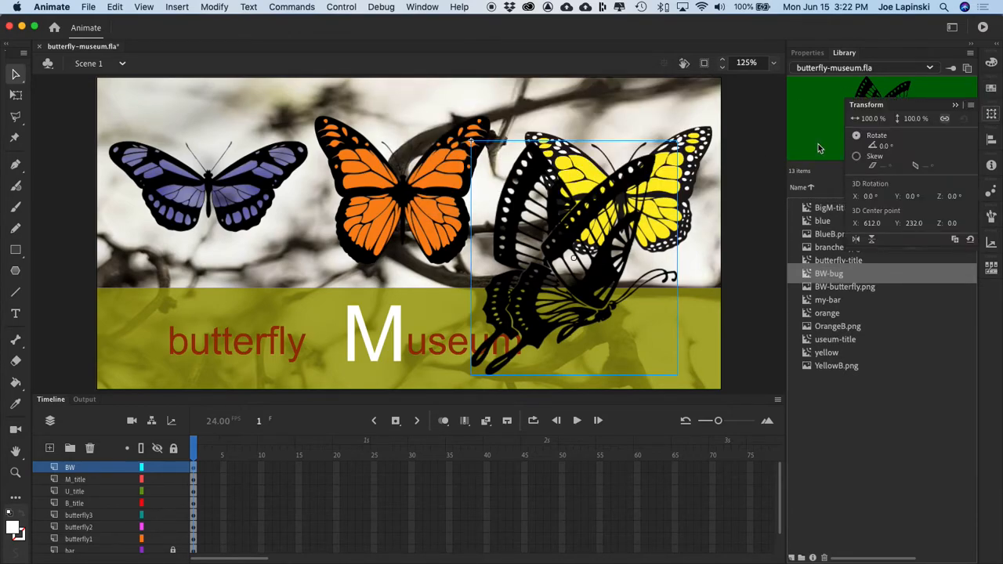
{"action": "left_click", "coordinate": [868, 117]}
{"action": "type", "text": "30"}
{"action": "key", "text": "Return"}
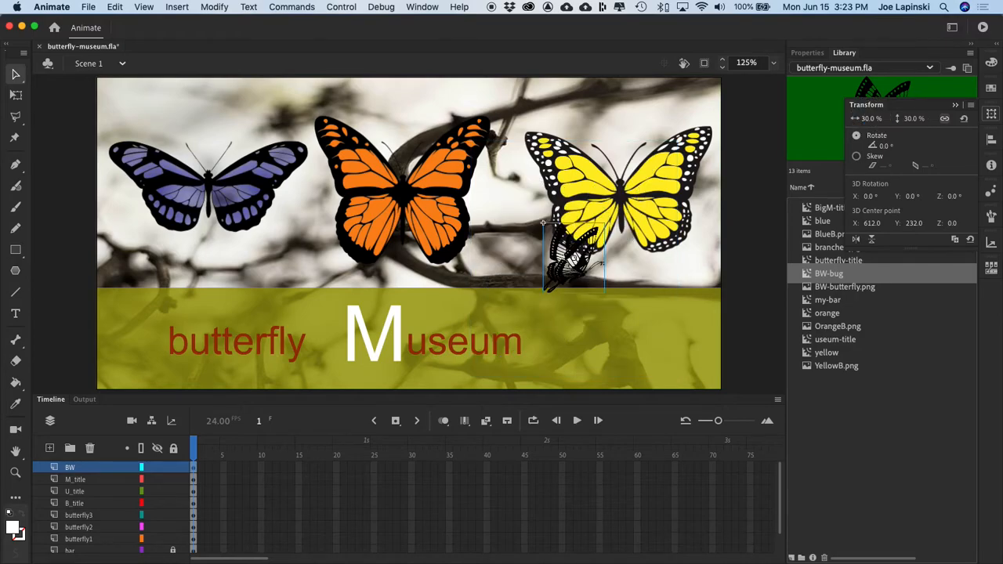
{"action": "left_click_drag", "start_coordinate": [591, 266], "coordinate": [611, 339]}
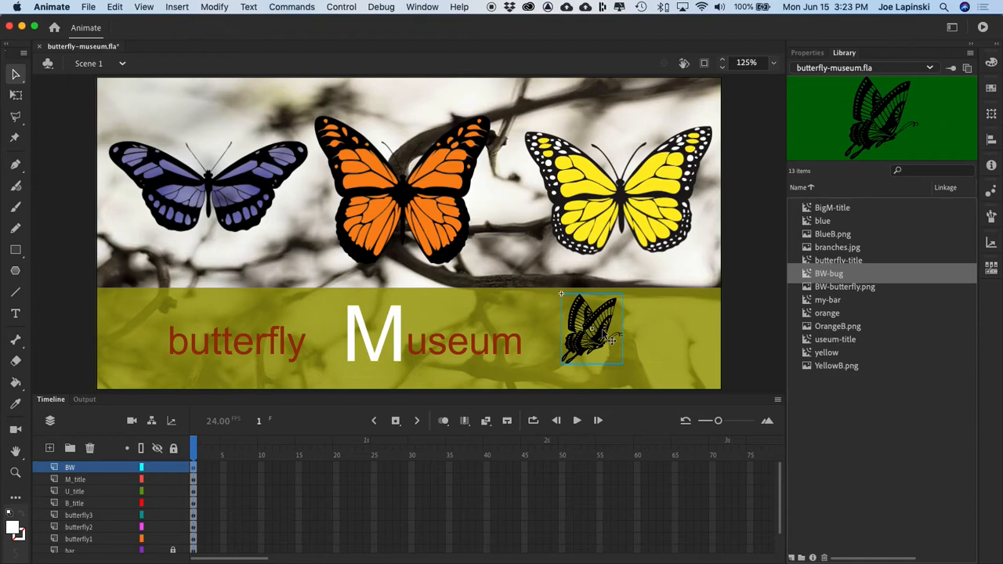
Step: Apply an Alpha color effect of 70% to the BW-bug butterfly
{"action": "left_click", "coordinate": [810, 53]}
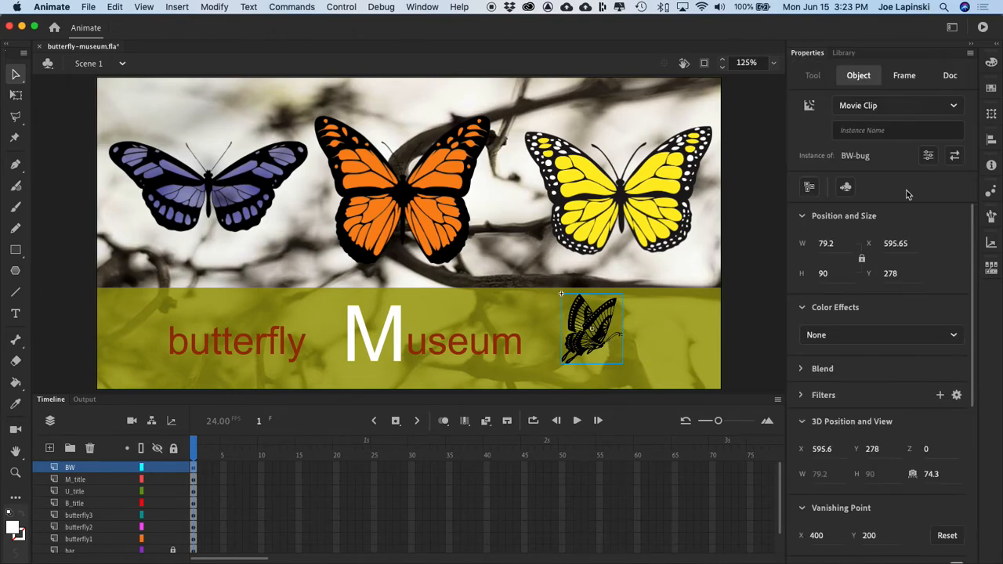
{"action": "left_click", "coordinate": [847, 335]}
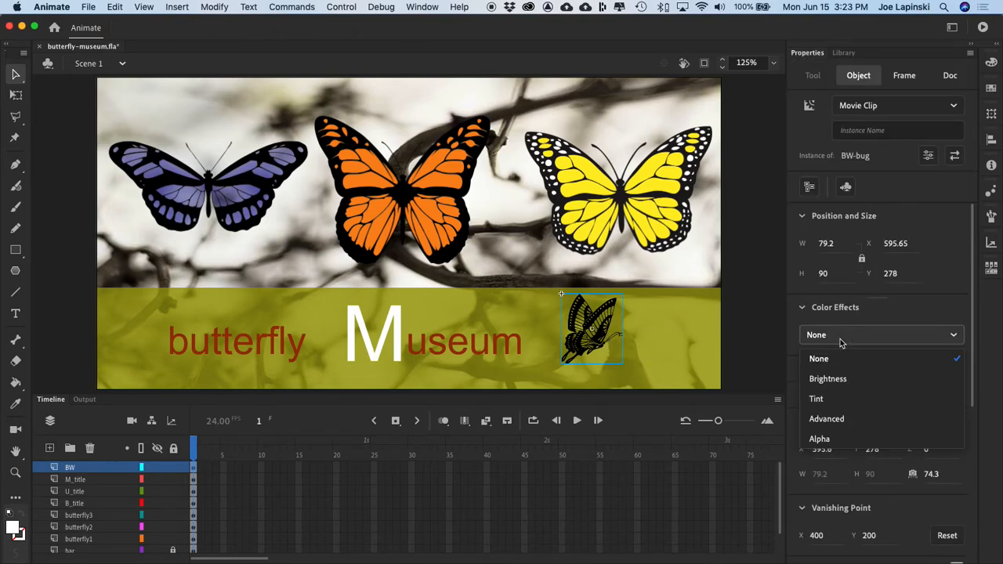
{"action": "left_click", "coordinate": [825, 441]}
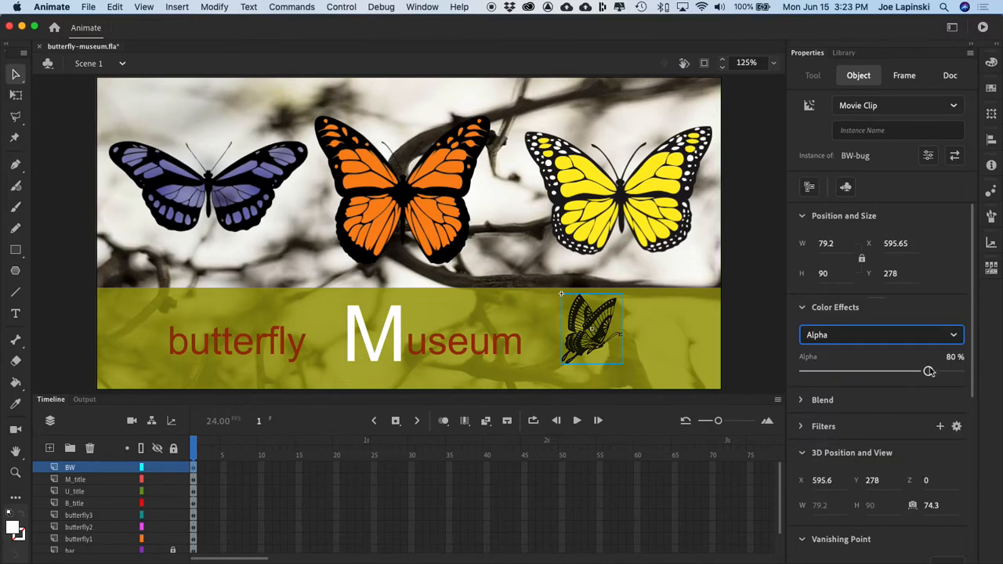
{"action": "left_click_drag", "start_coordinate": [928, 372], "coordinate": [913, 374]}
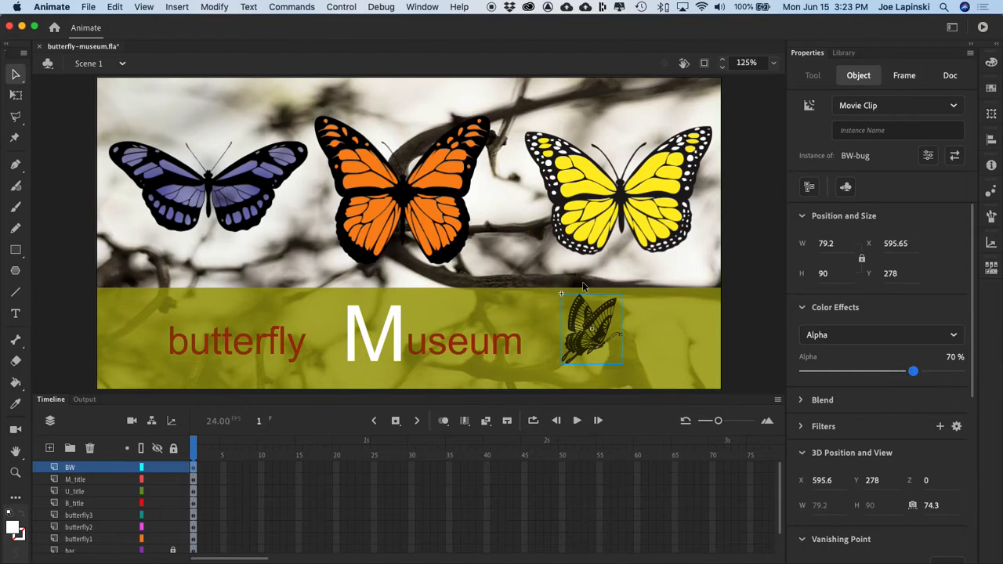
Step: Reposition BW-bug to about X 588, Y 285 and place two copies to its right, at about X 660, Y 297 and X 724, Y 308
{"action": "left_click_drag", "start_coordinate": [613, 338], "coordinate": [610, 353]}
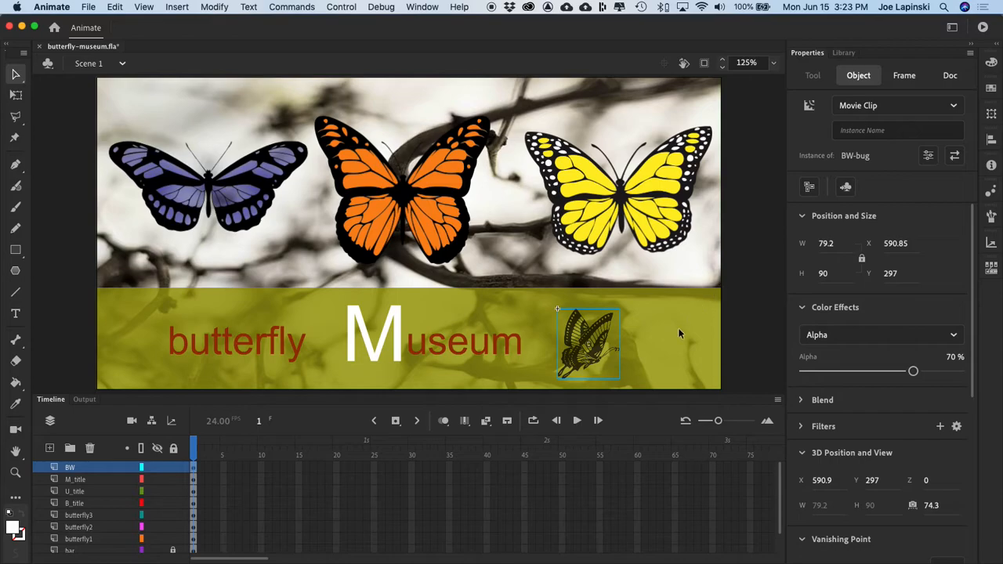
{"action": "left_click_drag", "start_coordinate": [601, 343], "coordinate": [598, 331]}
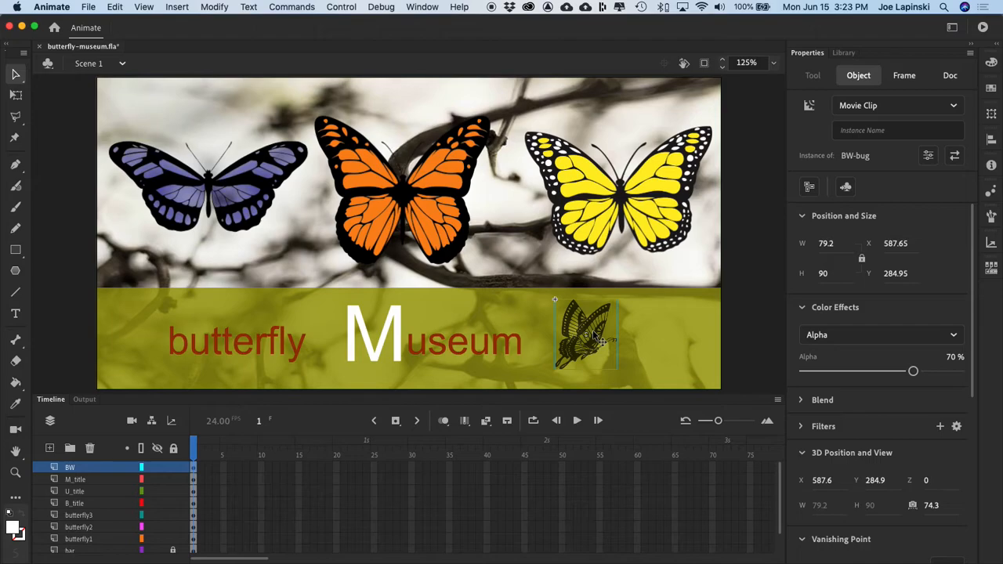
{"action": "left_click_drag", "start_coordinate": [597, 340], "coordinate": [701, 361]}
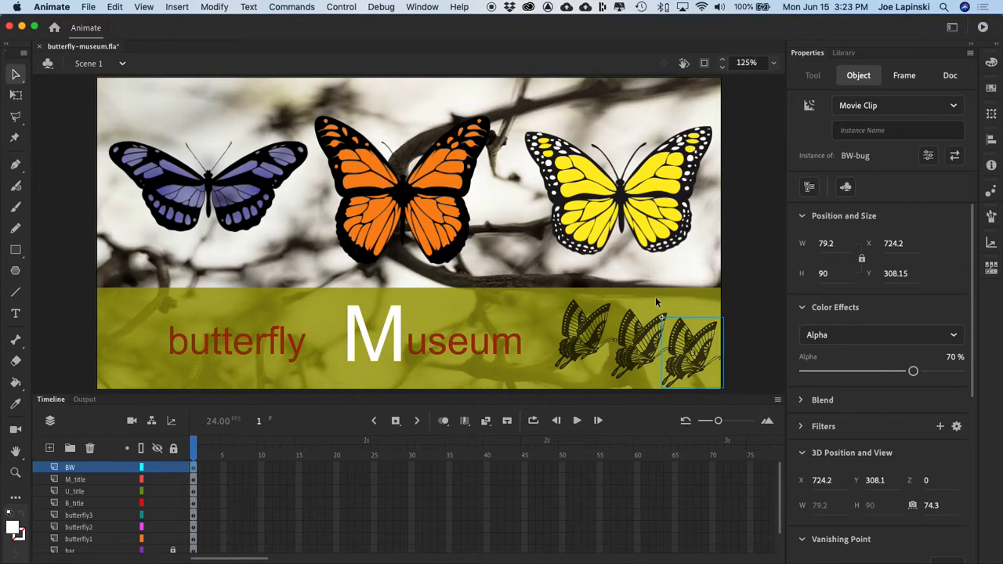
Step: Scale the middle BW-bug copy on the bar to 20%
{"action": "left_click", "coordinate": [632, 351]}
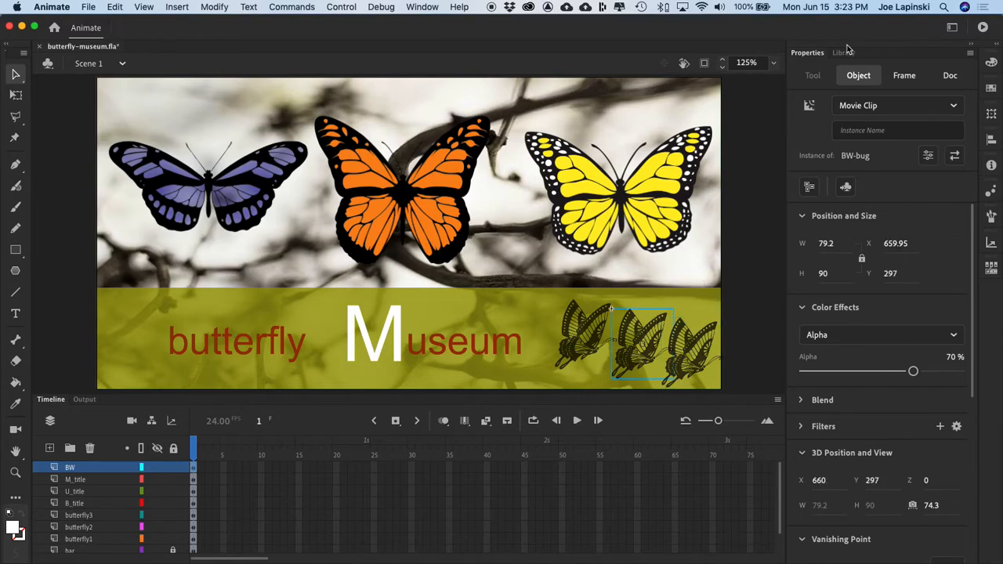
{"action": "left_click", "coordinate": [990, 114]}
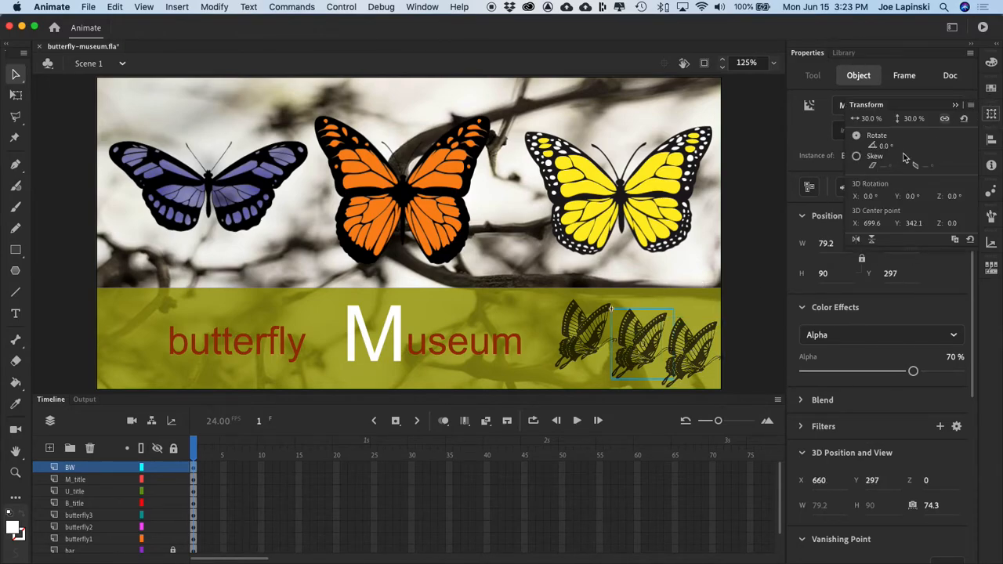
{"action": "left_click", "coordinate": [868, 118]}
{"action": "type", "text": "20"}
{"action": "key", "text": "Return"}
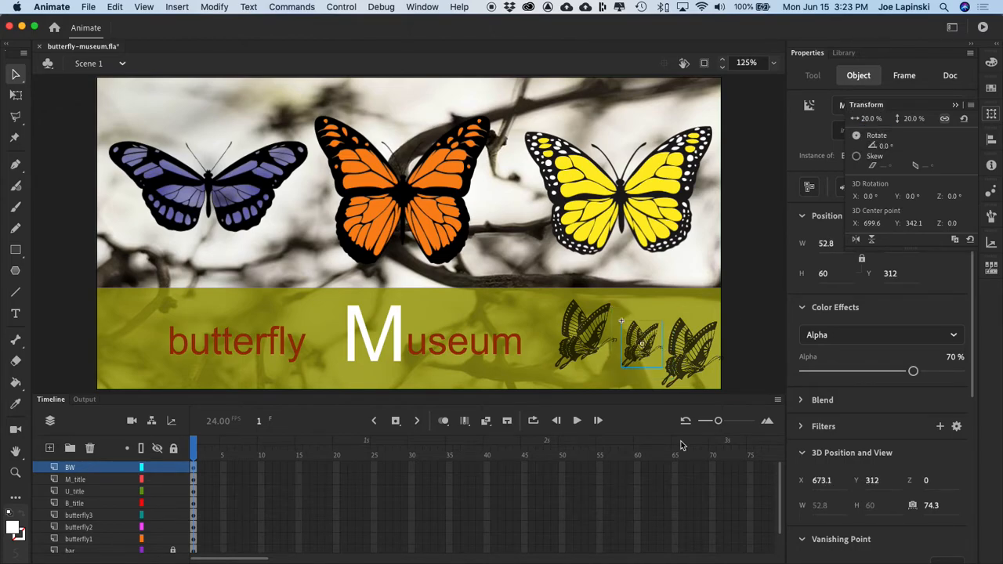
Step: Scale the rightmost BW-bug butterfly on the bar to 12%
{"action": "left_click", "coordinate": [700, 359]}
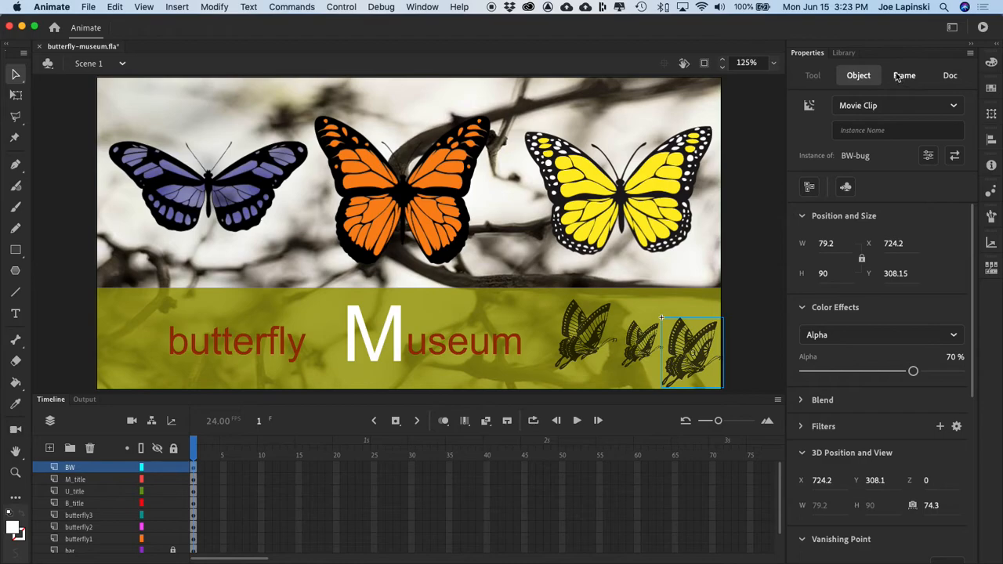
{"action": "left_click", "coordinate": [989, 116]}
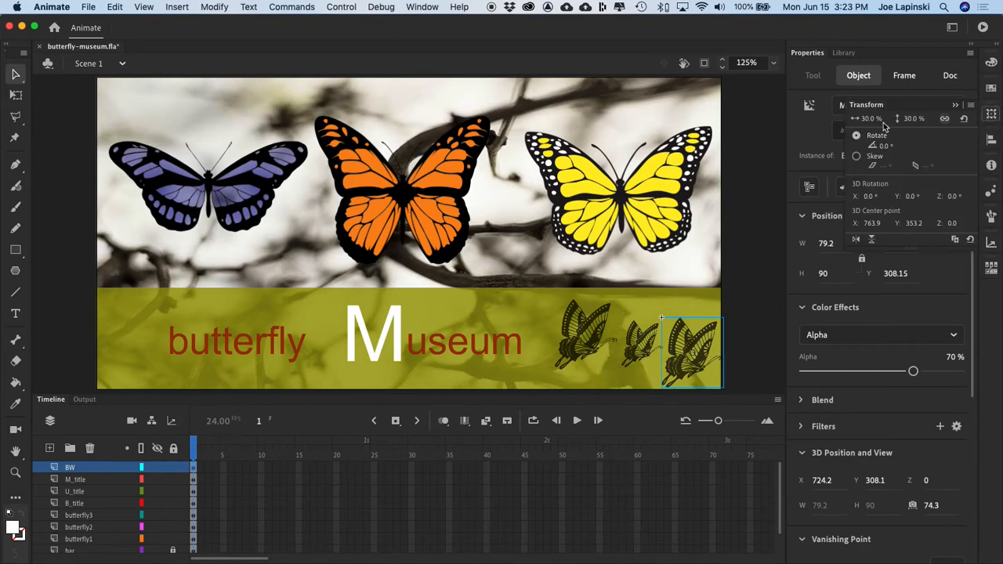
{"action": "left_click", "coordinate": [866, 118]}
{"action": "type", "text": "12"}
{"action": "key", "text": "Return"}
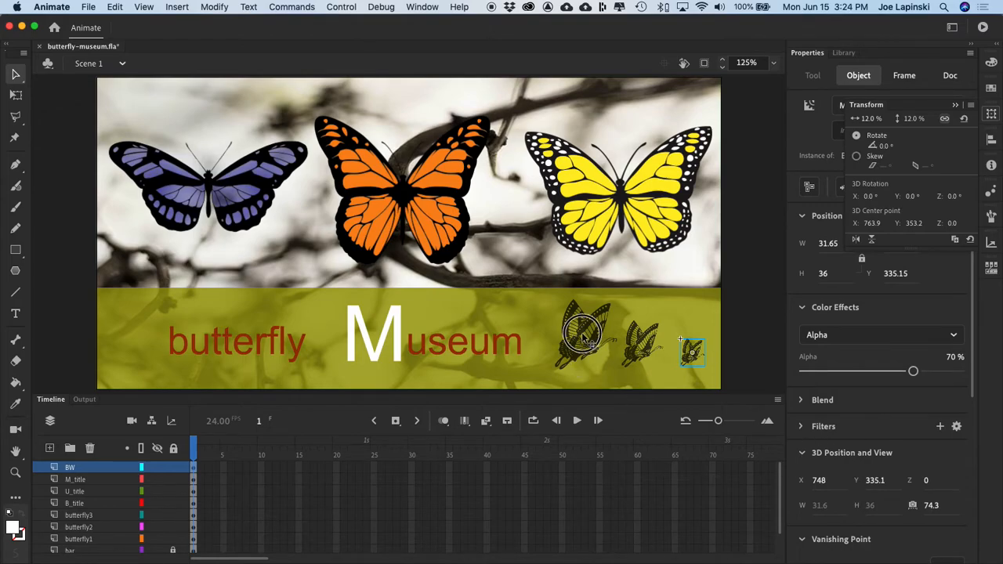
Step: Stagger the three BW-bug butterflies on the bar, with the smallest at about X 729, Y 342, and save the document
{"action": "left_click", "coordinate": [592, 337]}
{"action": "left_click_drag", "start_coordinate": [643, 341], "coordinate": [660, 321]}
{"action": "mouse_move", "coordinate": [689, 352]}
{"action": "left_mouse_down"}
{"action": "mouse_move", "coordinate": [671, 353]}
{"action": "mouse_move", "coordinate": [679, 358]}
{"action": "left_mouse_up"}
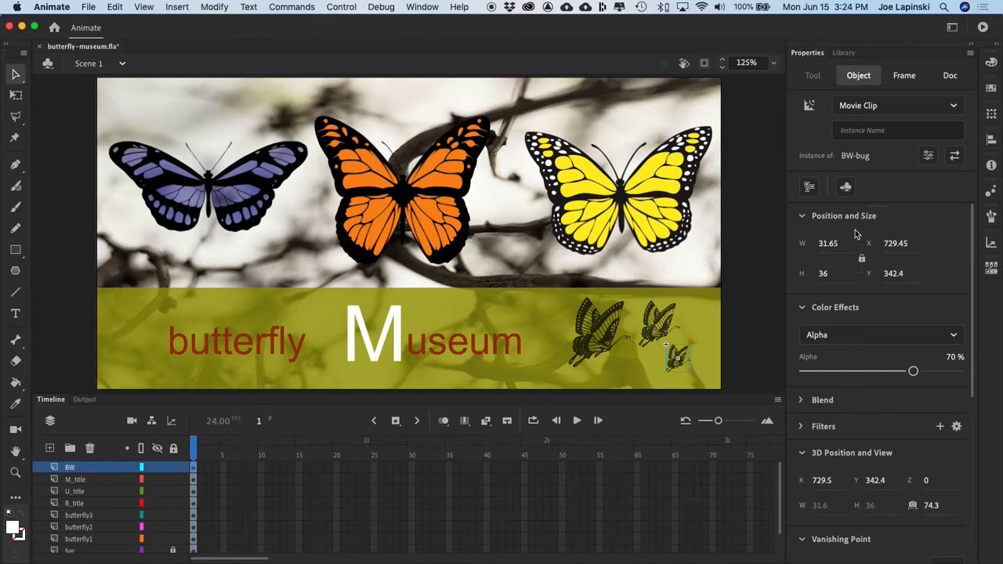
{"action": "left_click", "coordinate": [749, 202]}
{"action": "key", "text": "super+s"}
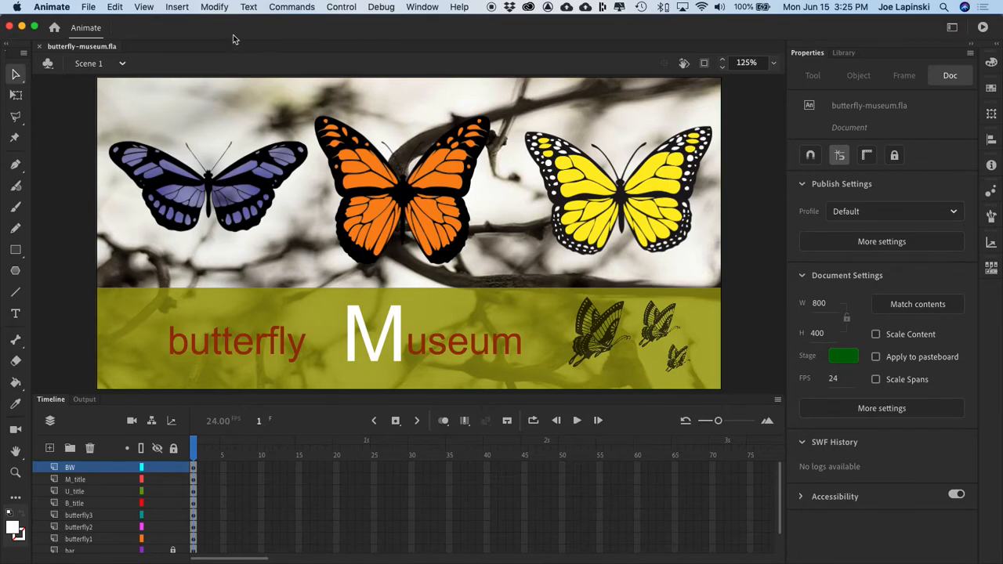
Step: Enable JPEG Image output in the publish settings with quality 60 and publish the butterfly-museum document
{"action": "left_click", "coordinate": [89, 8]}
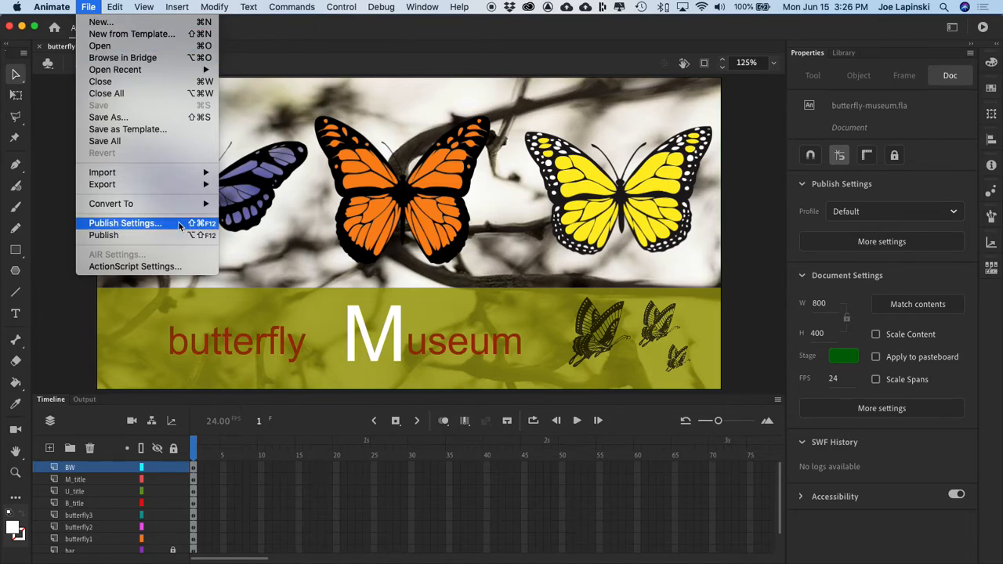
{"action": "left_click", "coordinate": [178, 226]}
{"action": "left_click_drag", "start_coordinate": [444, 43], "coordinate": [441, 34]}
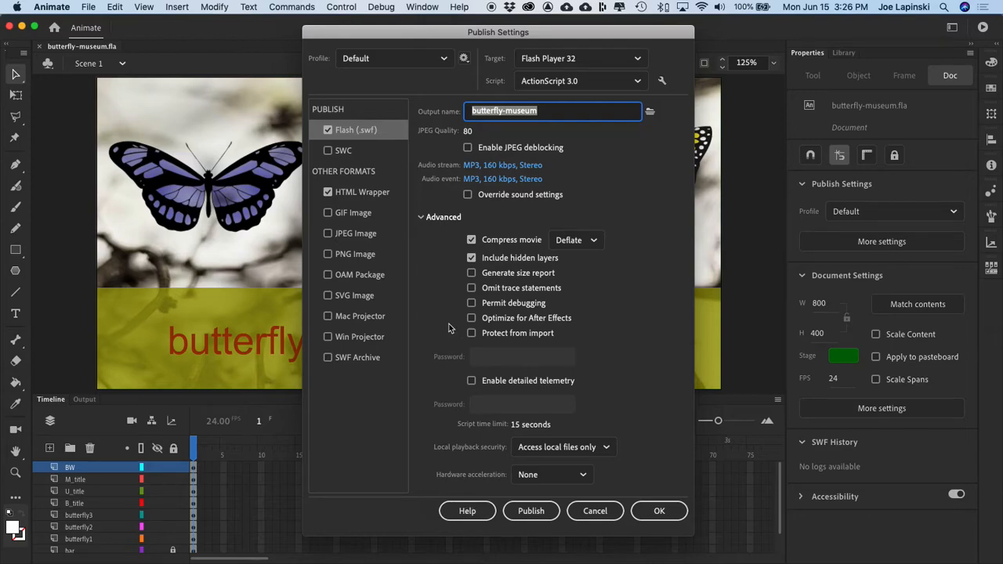
{"action": "left_click", "coordinate": [329, 233]}
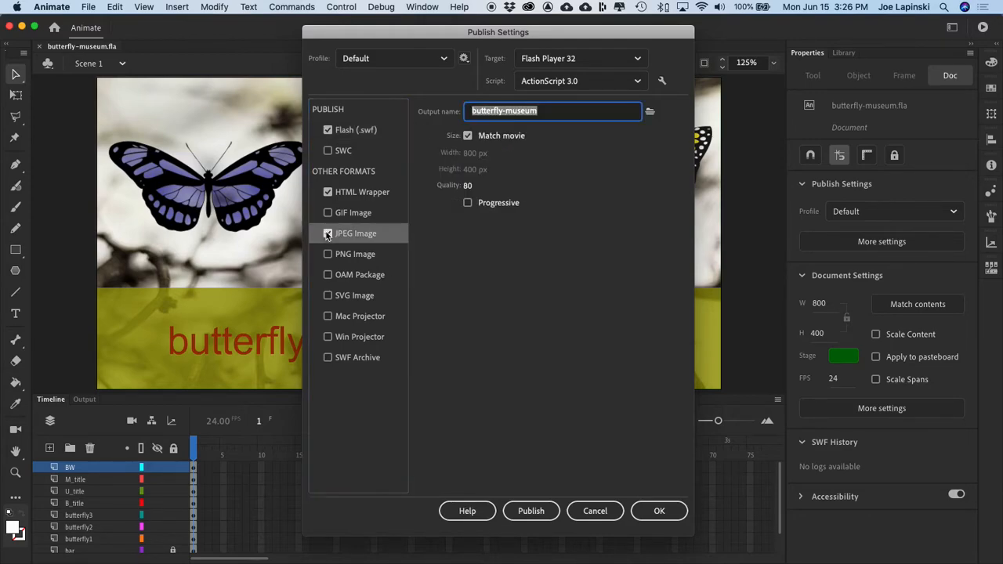
{"action": "left_click", "coordinate": [467, 186]}
{"action": "type", "text": "60"}
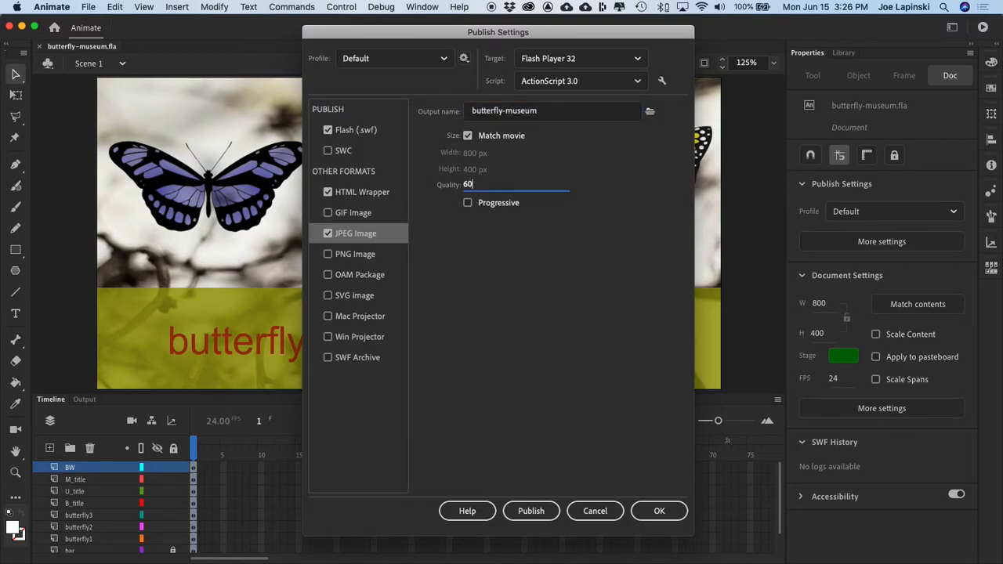
{"action": "left_click", "coordinate": [550, 318]}
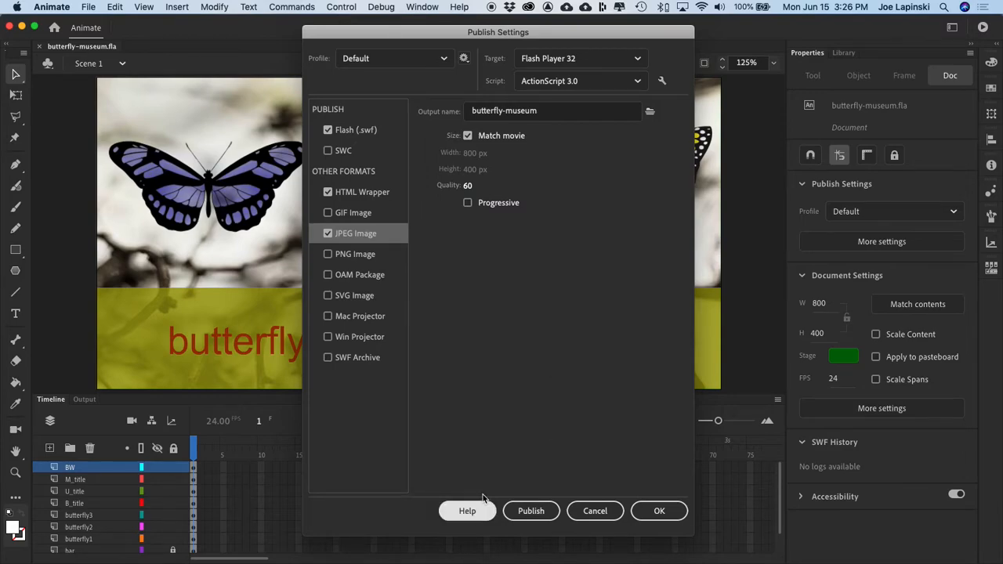
{"action": "left_click", "coordinate": [529, 511]}
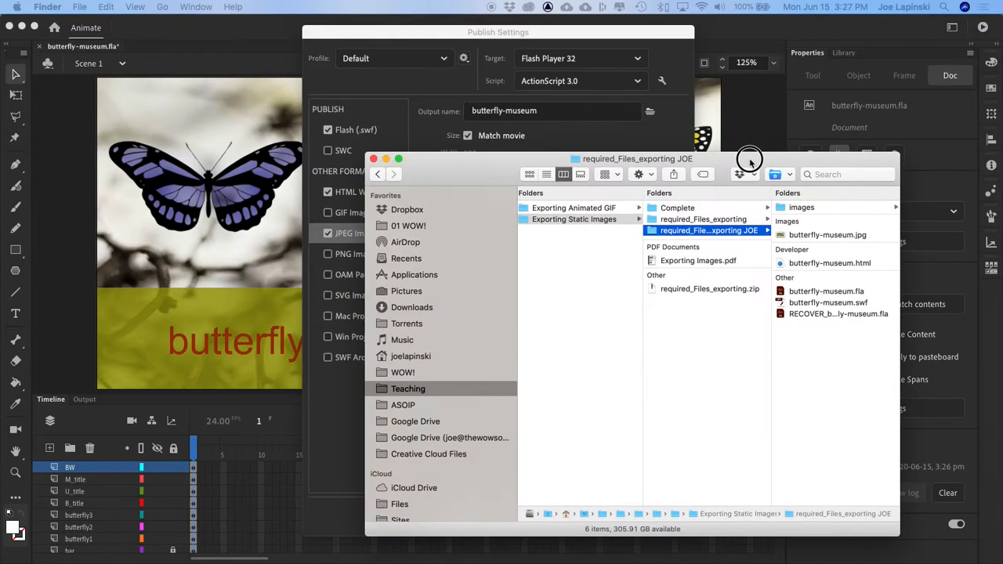
Step: Locate the published butterfly-museum.jpg in Finder, inspect it in Preview, and return to Animate's publish settings
{"action": "left_click_drag", "start_coordinate": [750, 161], "coordinate": [712, 60]}
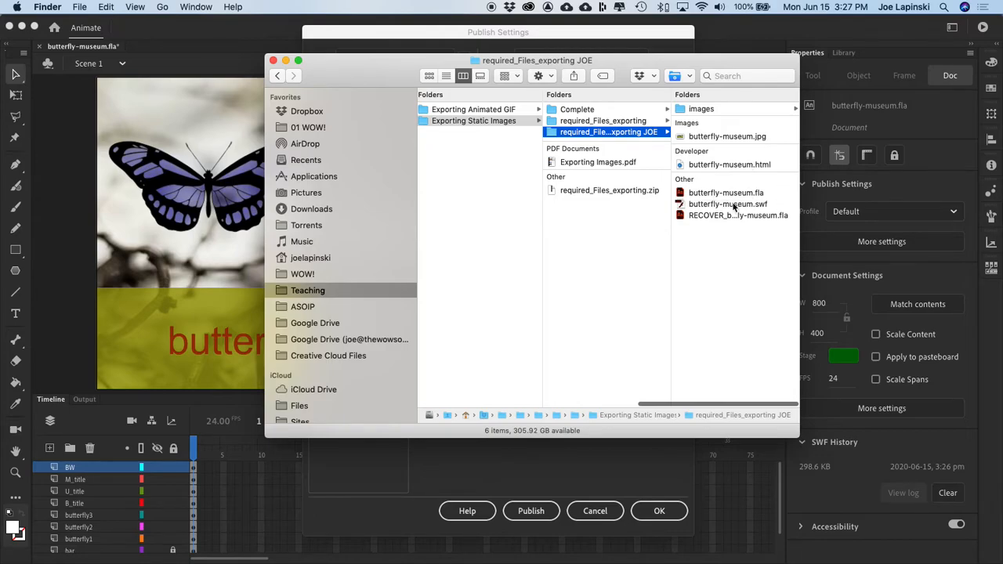
{"action": "left_click", "coordinate": [719, 139]}
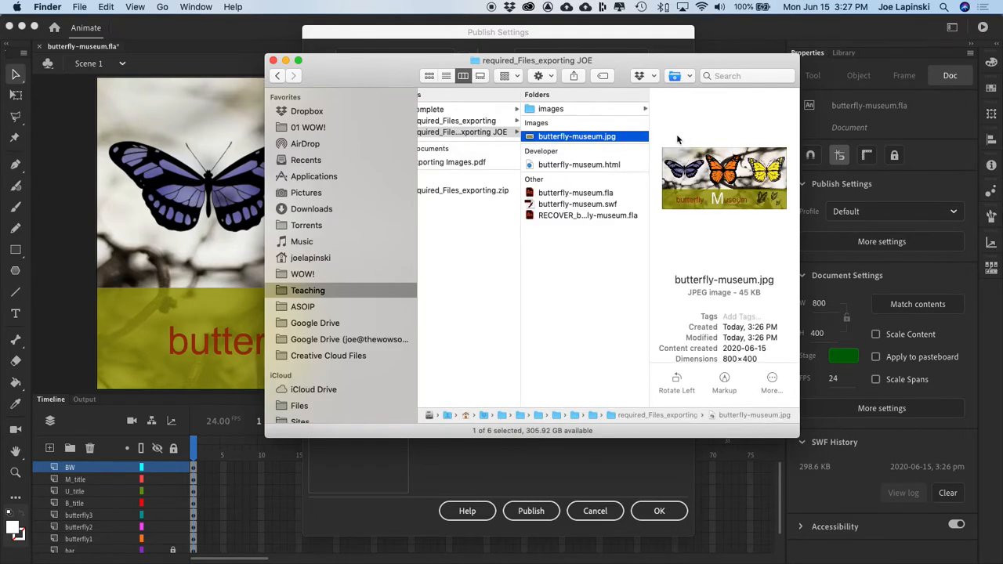
{"action": "double_click", "coordinate": [584, 139]}
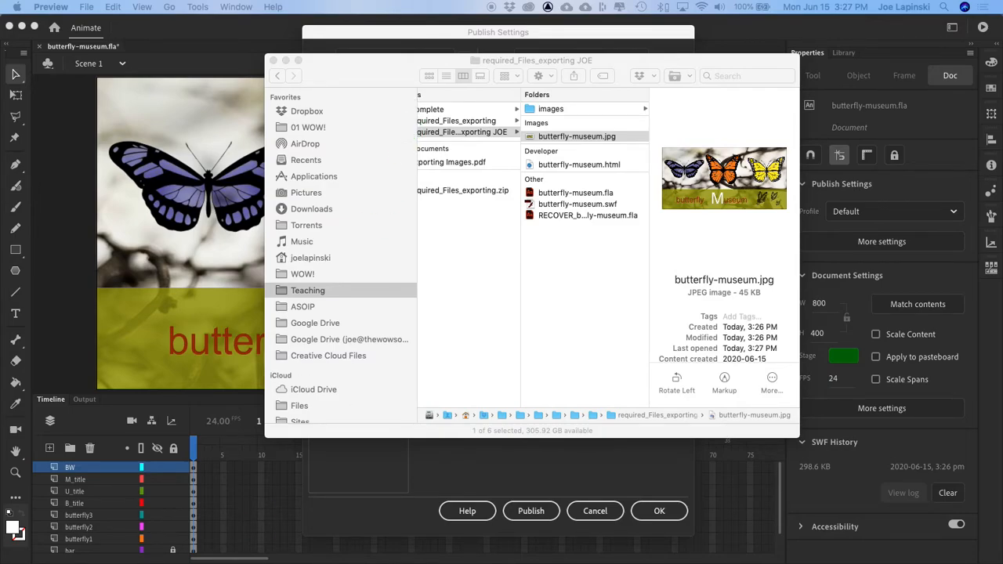
{"action": "left_click_drag", "start_coordinate": [312, 479], "coordinate": [352, 134]}
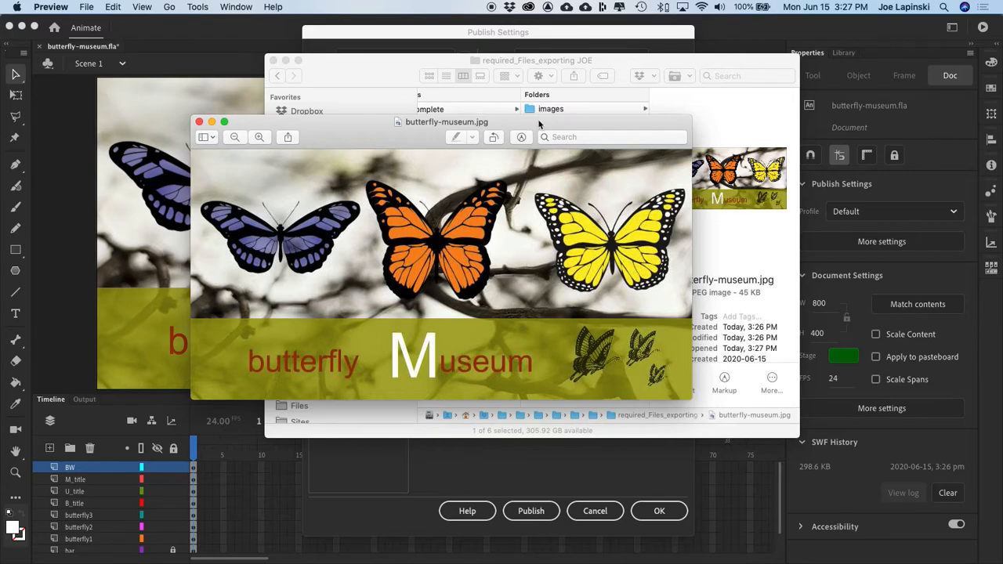
{"action": "left_click_drag", "start_coordinate": [539, 123], "coordinate": [515, 103]}
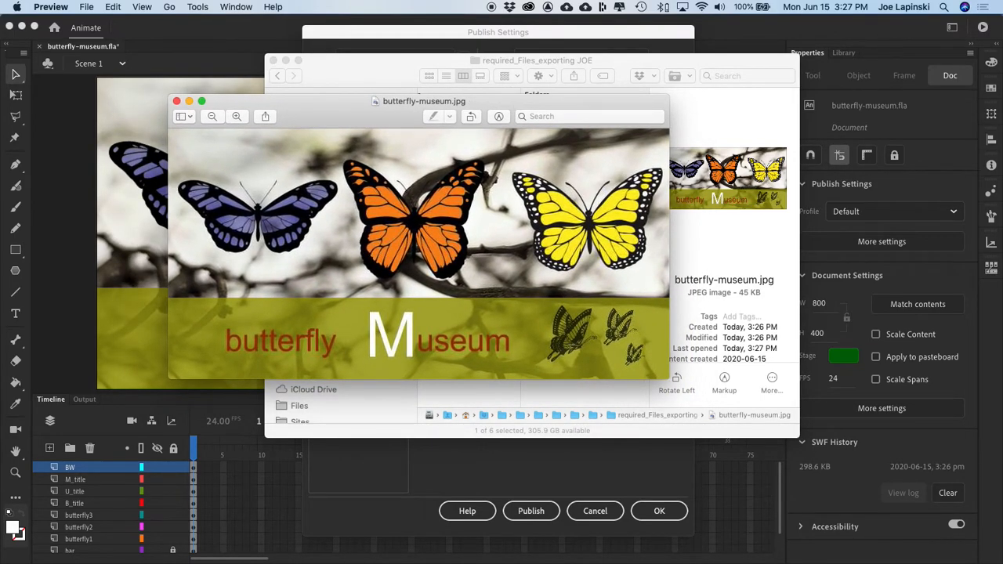
{"action": "left_click", "coordinate": [550, 466]}
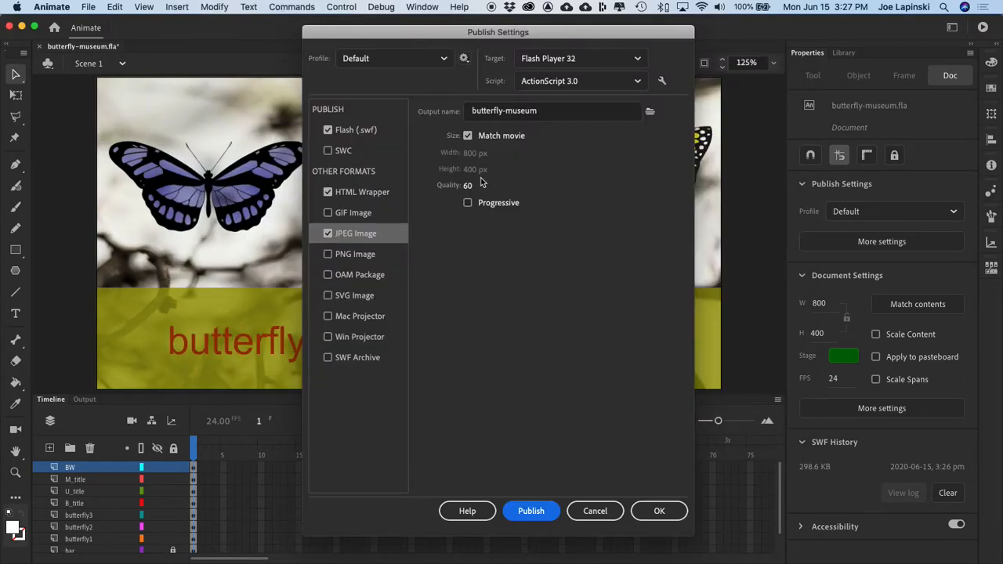
Step: Set the JPEG quality to 70 and publish again
{"action": "left_click", "coordinate": [467, 185]}
{"action": "type", "text": "70"}
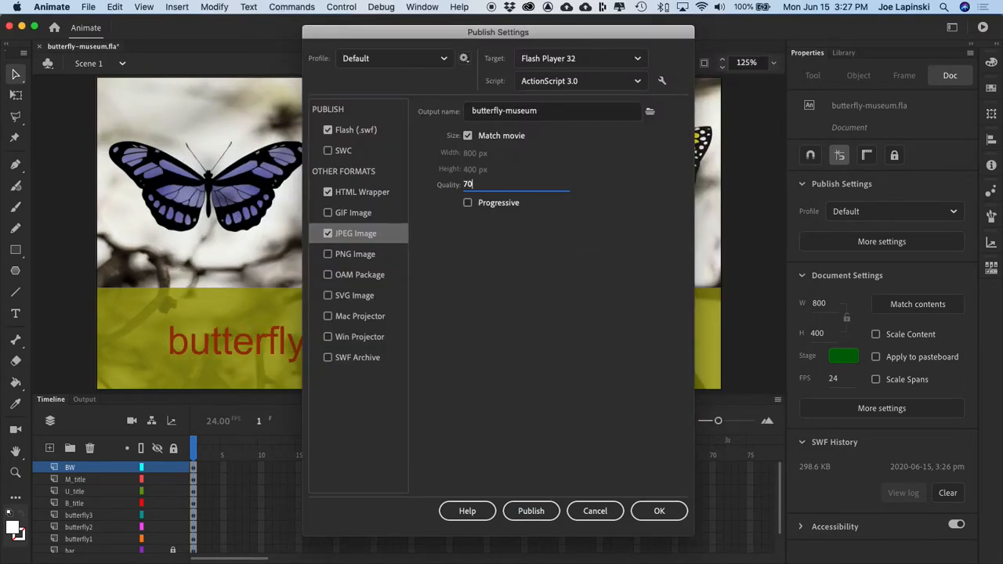
{"action": "left_click", "coordinate": [530, 511]}
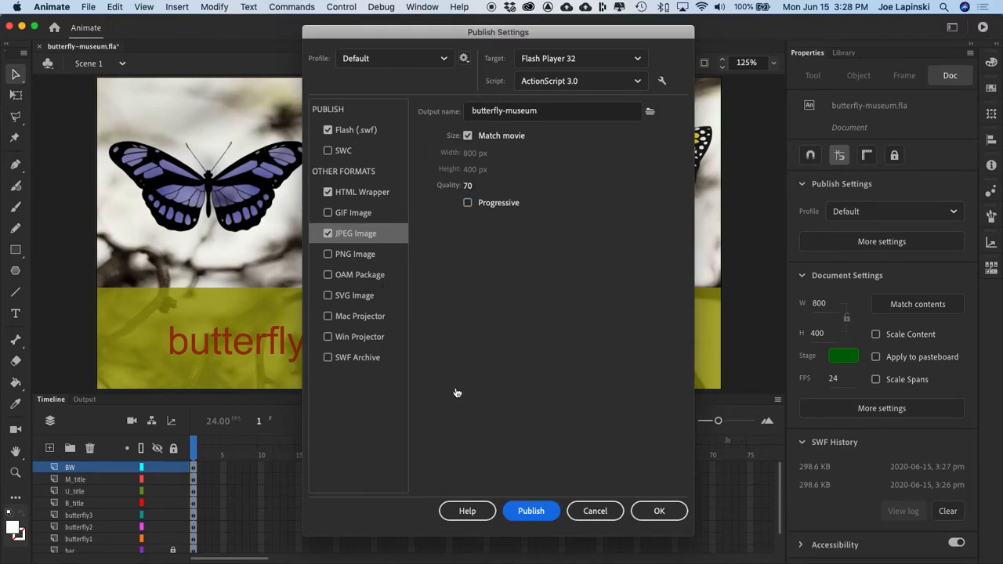
Step: Reopen the republished butterfly-museum.jpg from Finder in Preview to check its image quality, and return to Animate
{"action": "key", "text": "super+q"}
{"action": "key", "text": "super+Tab"}
{"action": "double_click", "coordinate": [568, 136]}
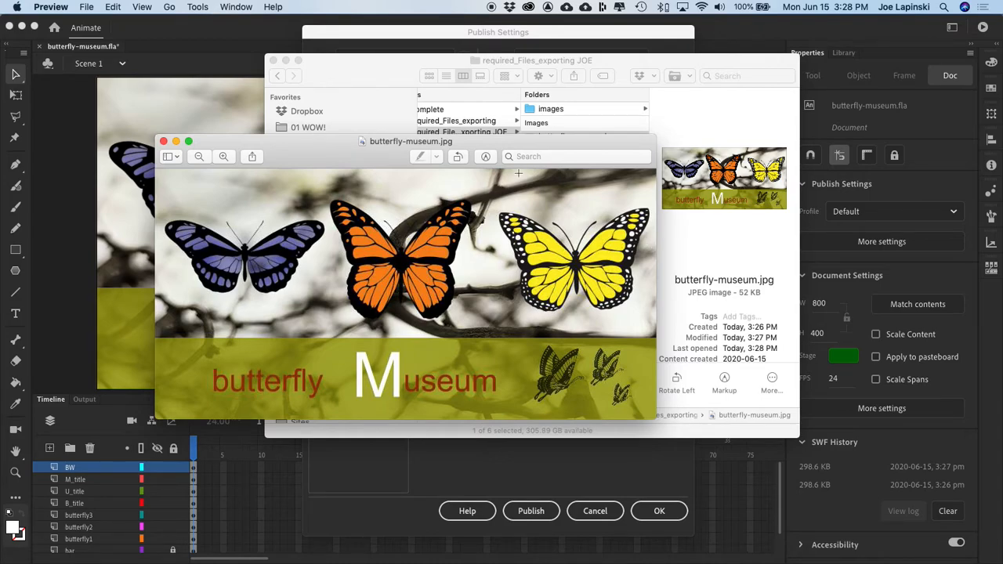
{"action": "left_click_drag", "start_coordinate": [333, 147], "coordinate": [391, 166]}
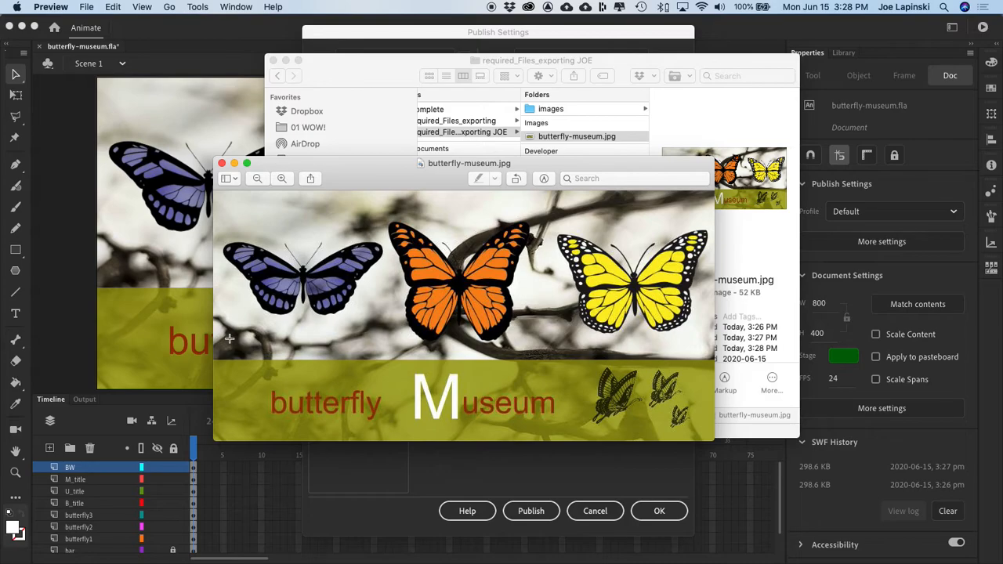
{"action": "left_click", "coordinate": [51, 221]}
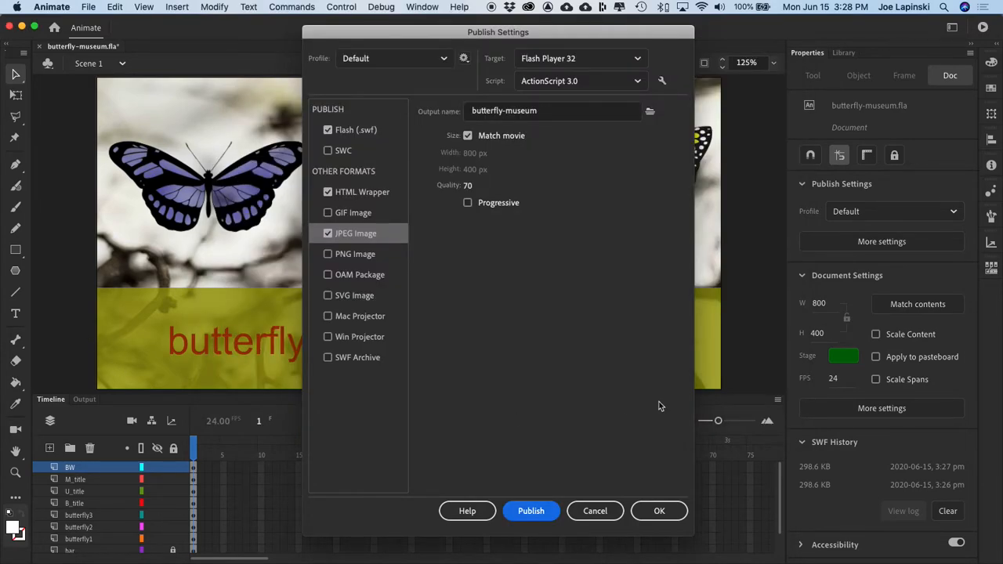
Step: Accept the publish settings and hide the branches layer
{"action": "left_click", "coordinate": [659, 511]}
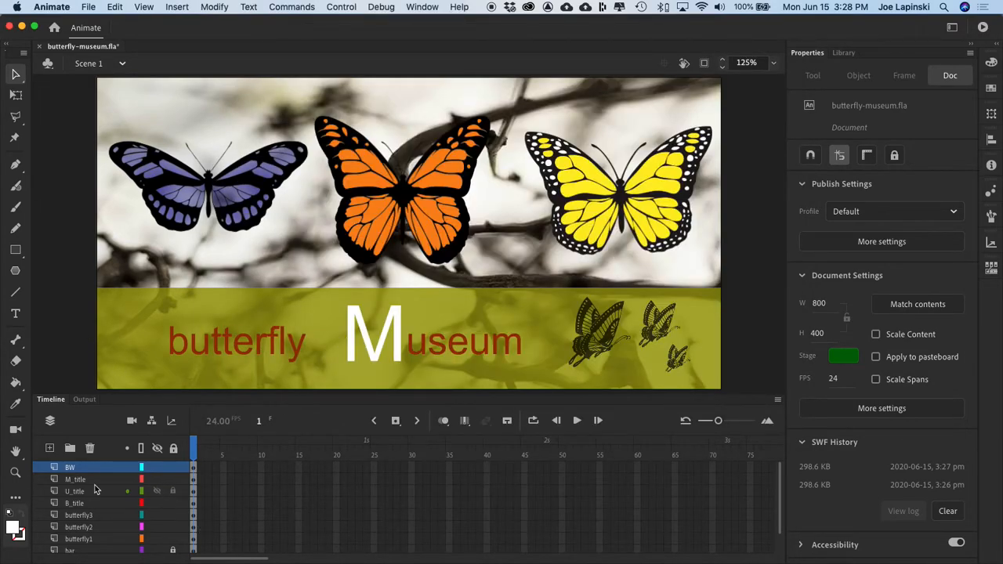
{"action": "scroll", "coordinate": [98, 489], "scroll_direction": "down", "scroll_amount": 2}
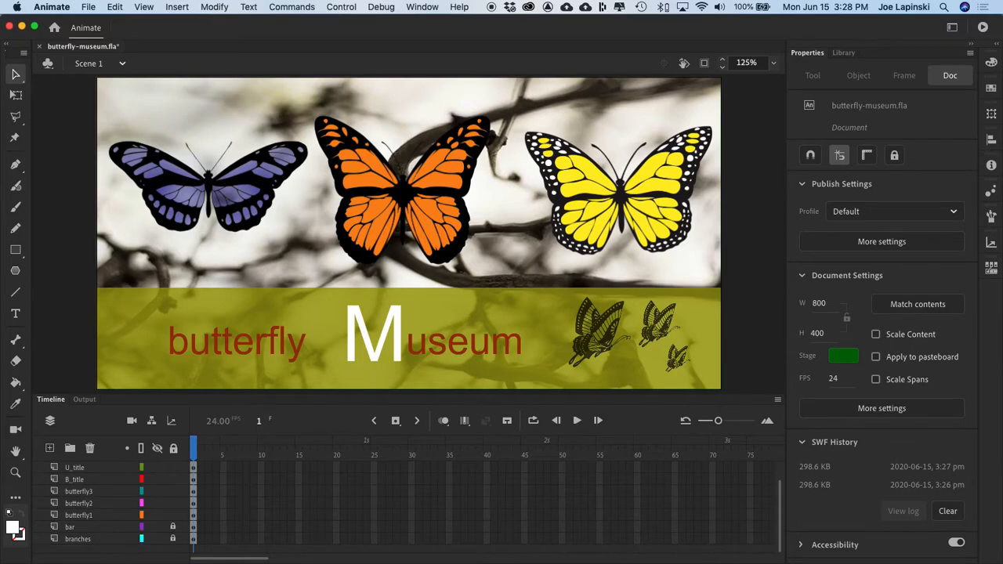
{"action": "left_click", "coordinate": [156, 538]}
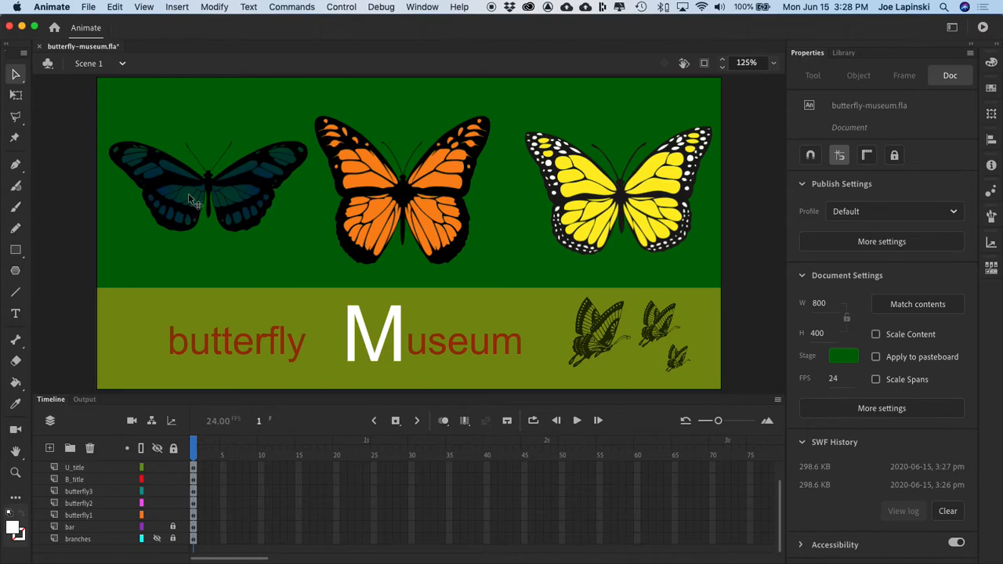
Step: Switch the published image format from JPEG to PNG, using 24-bit with Alpha, and publish
{"action": "left_click", "coordinate": [89, 8]}
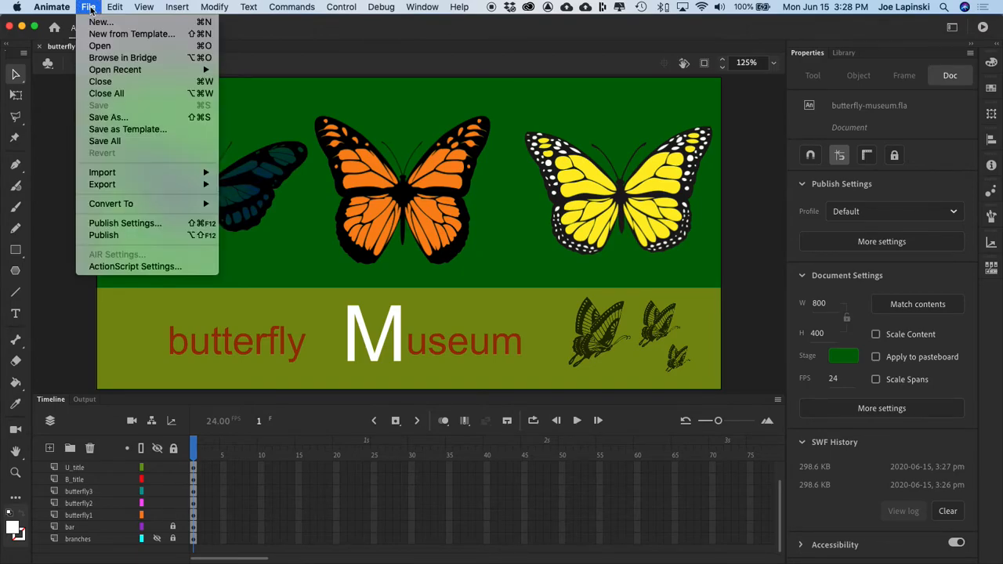
{"action": "left_click", "coordinate": [141, 224]}
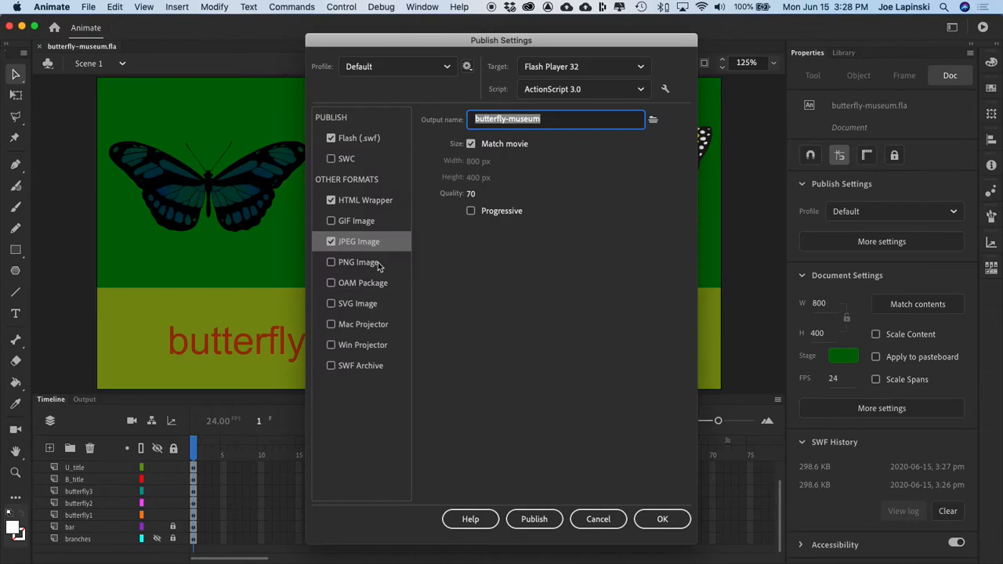
{"action": "left_click", "coordinate": [330, 263]}
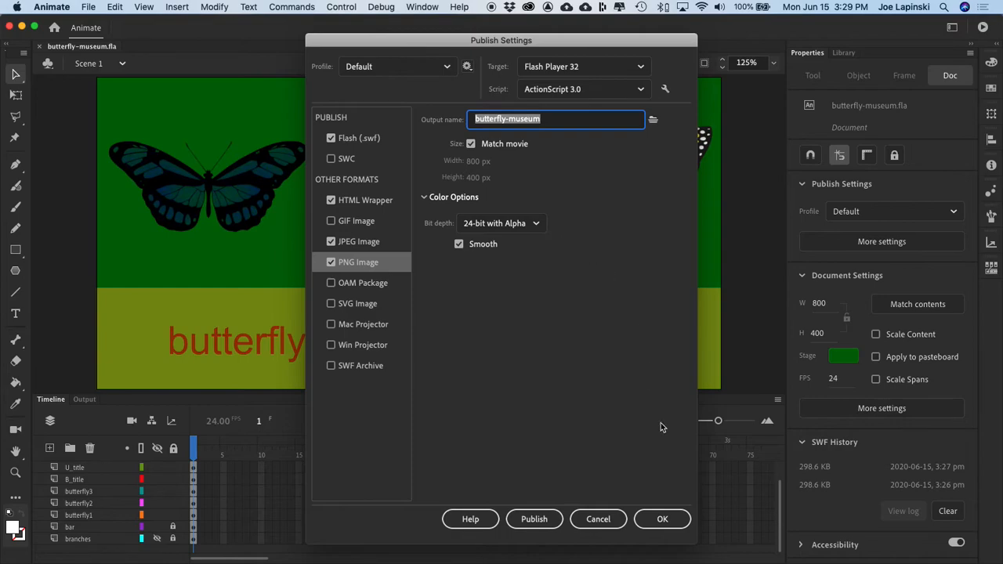
{"action": "left_click", "coordinate": [332, 242]}
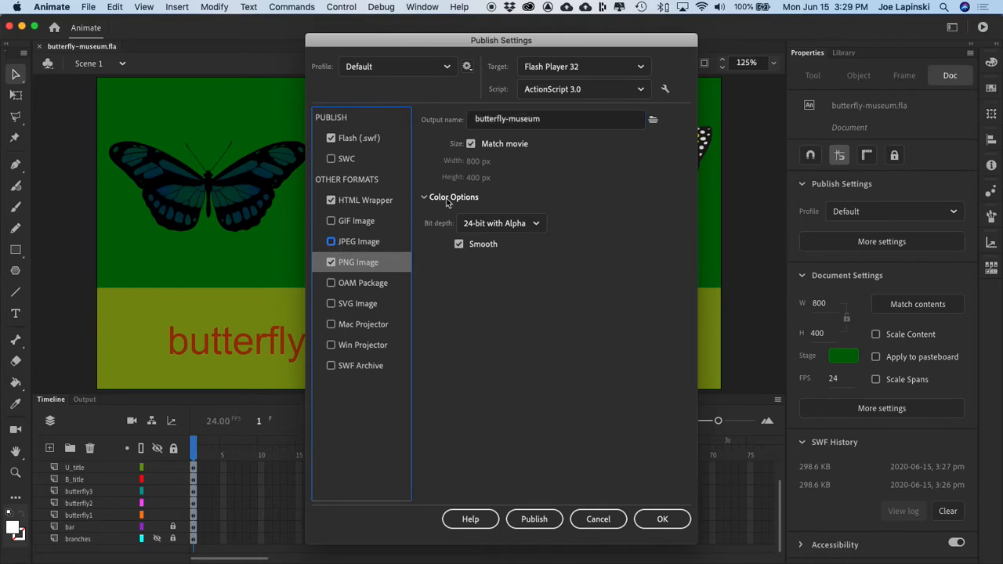
{"action": "left_click", "coordinate": [533, 518]}
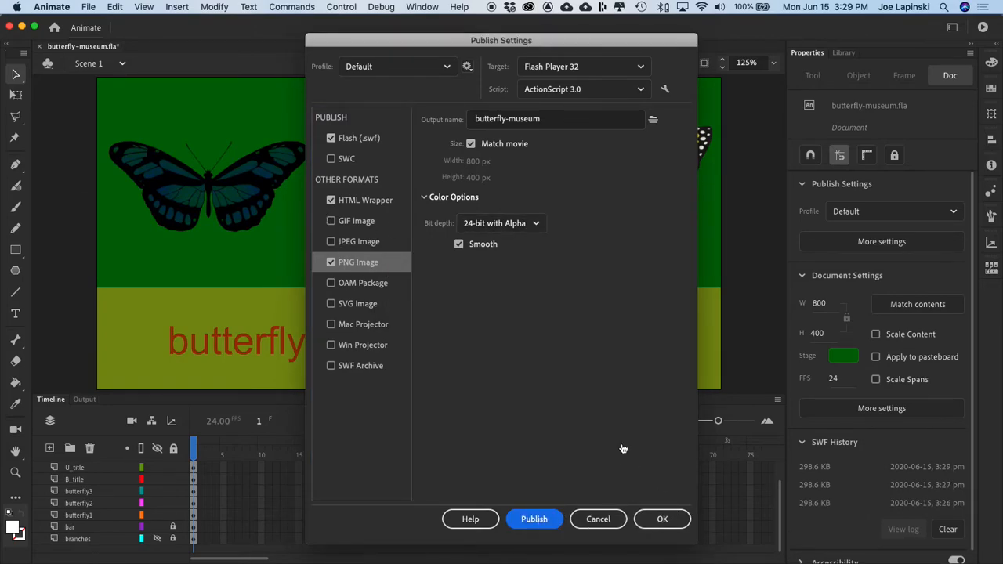
Step: Open the published butterfly-museum.png from Finder in Google Chrome to check it without the branches background
{"action": "key", "text": "super+Tab"}
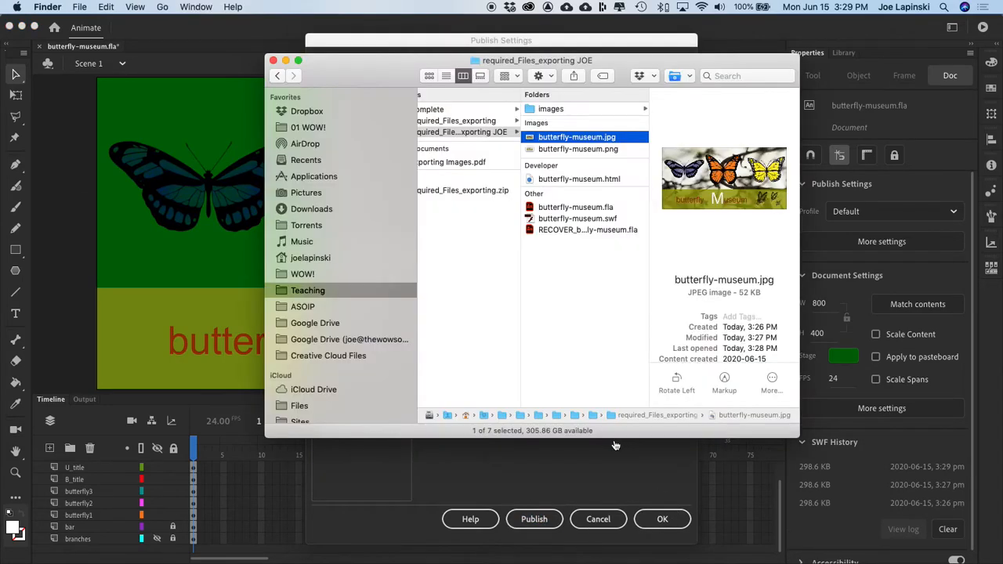
{"action": "right_click", "coordinate": [577, 150]}
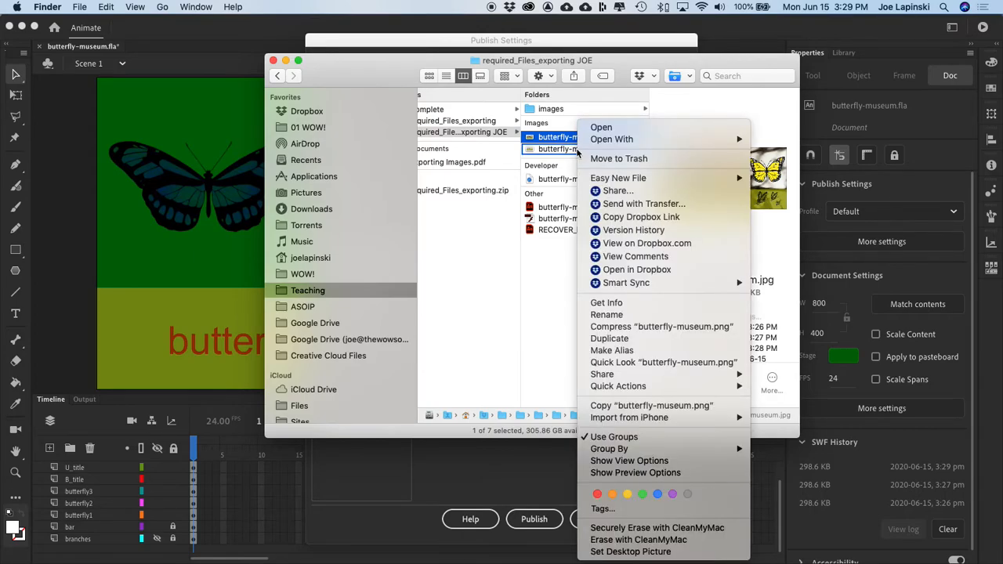
{"action": "mouse_move", "coordinate": [641, 143]}
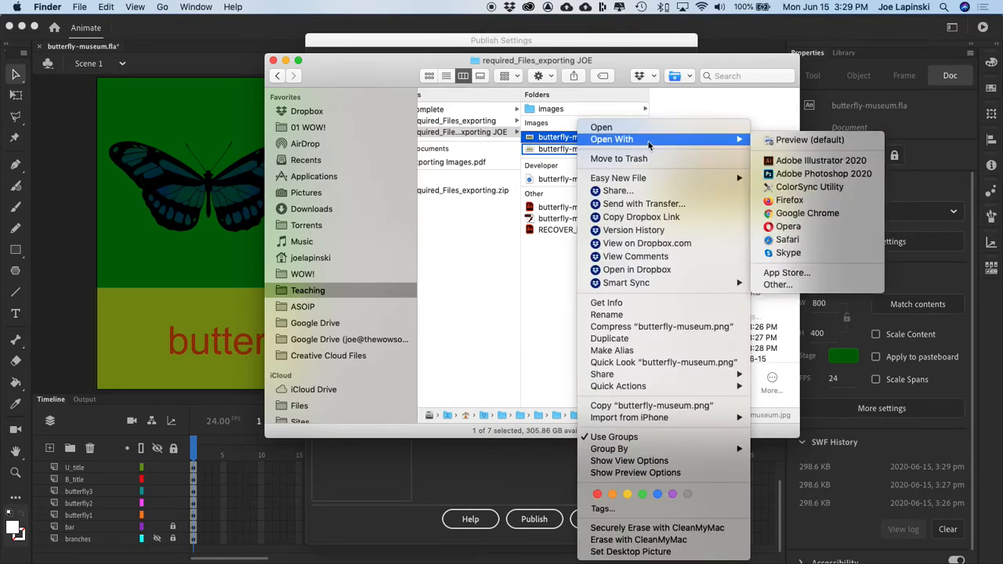
{"action": "left_click", "coordinate": [833, 216]}
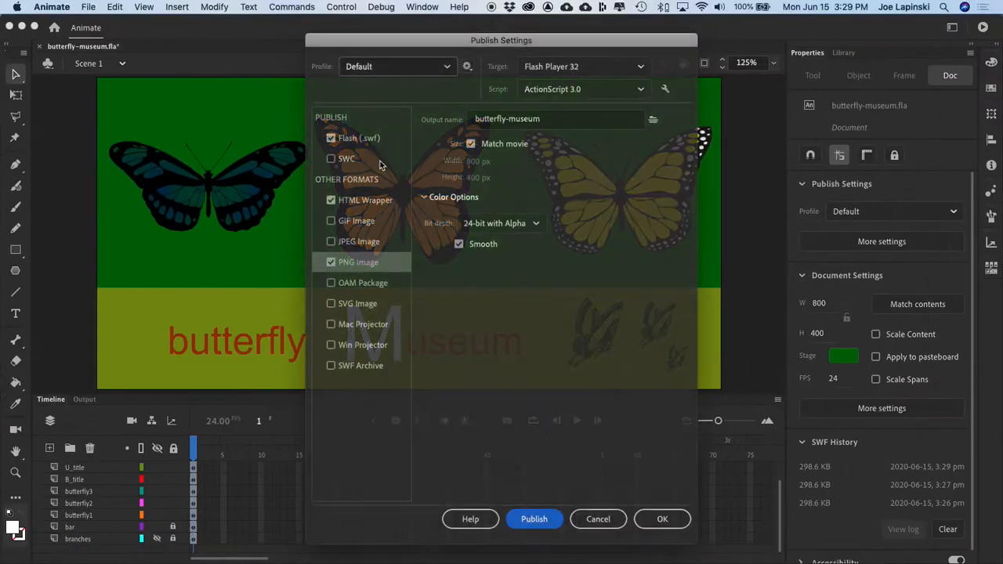
Step: Switch the published image format from PNG to SVG, set the image location to Embed, and publish
{"action": "left_click", "coordinate": [329, 267]}
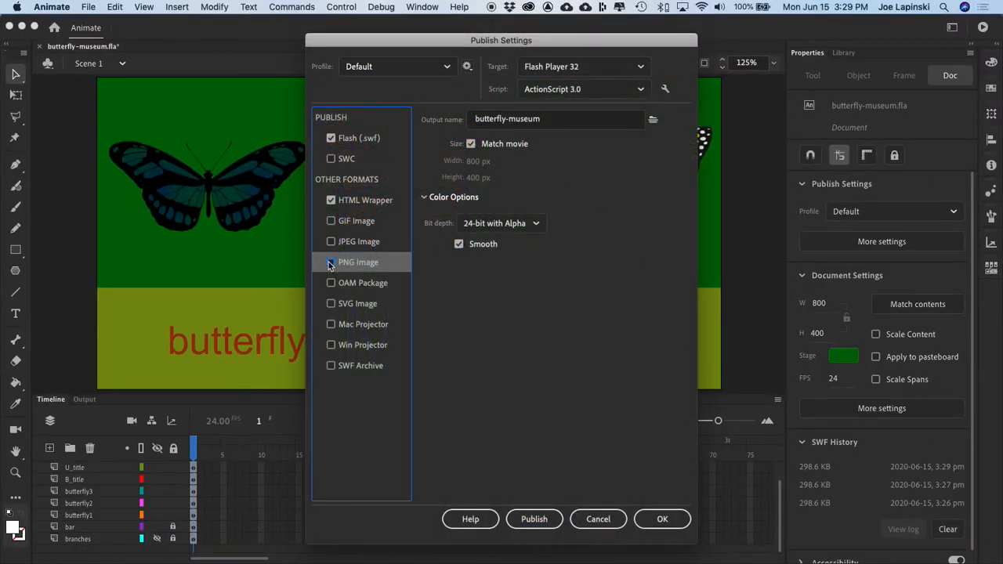
{"action": "left_click", "coordinate": [331, 305]}
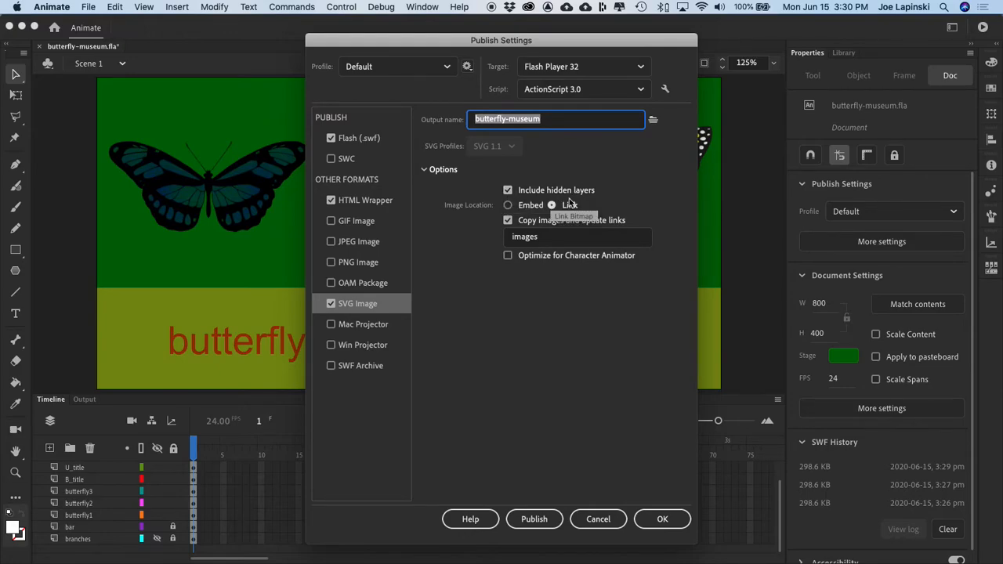
{"action": "left_click", "coordinate": [508, 205]}
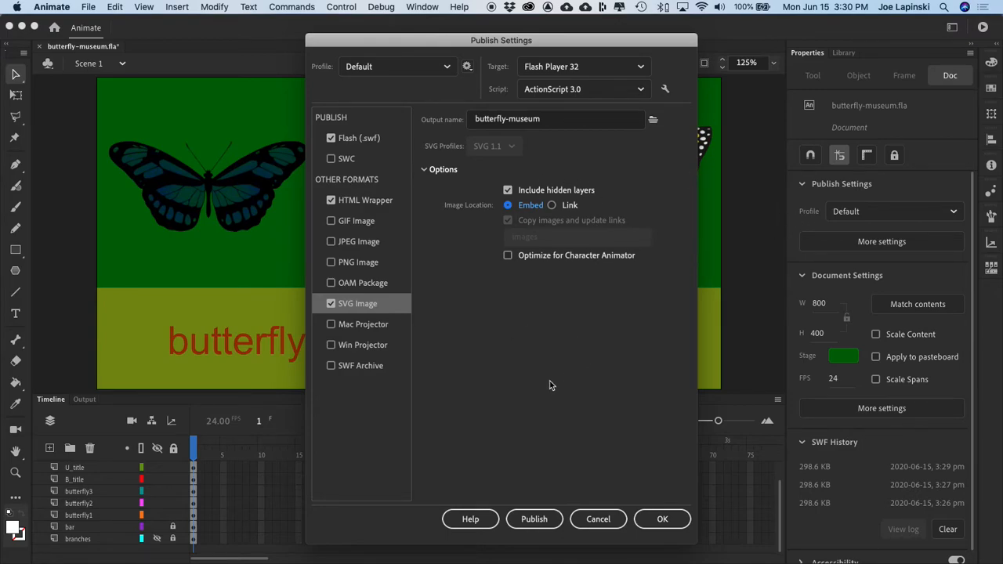
{"action": "left_click", "coordinate": [535, 519]}
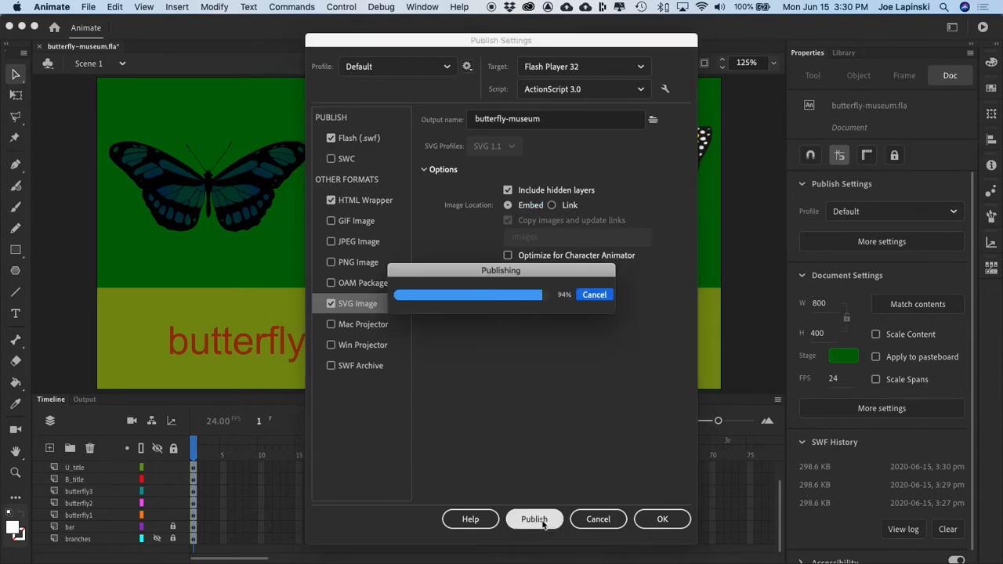
Step: Switch to Finder and open the published butterfly-museum.svg in Google Chrome to check it
{"action": "key", "text": "super+Tab"}
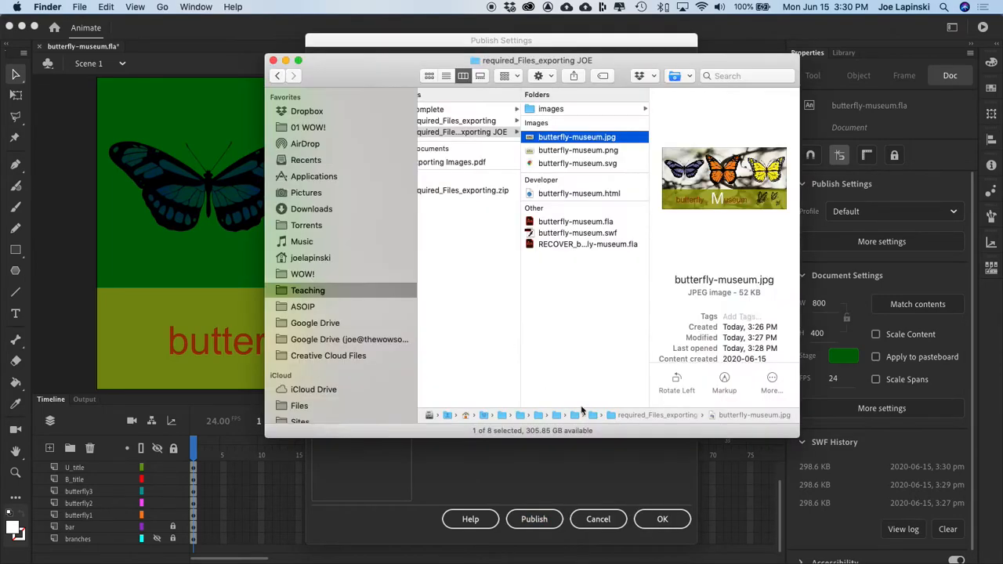
{"action": "right_click", "coordinate": [550, 162]}
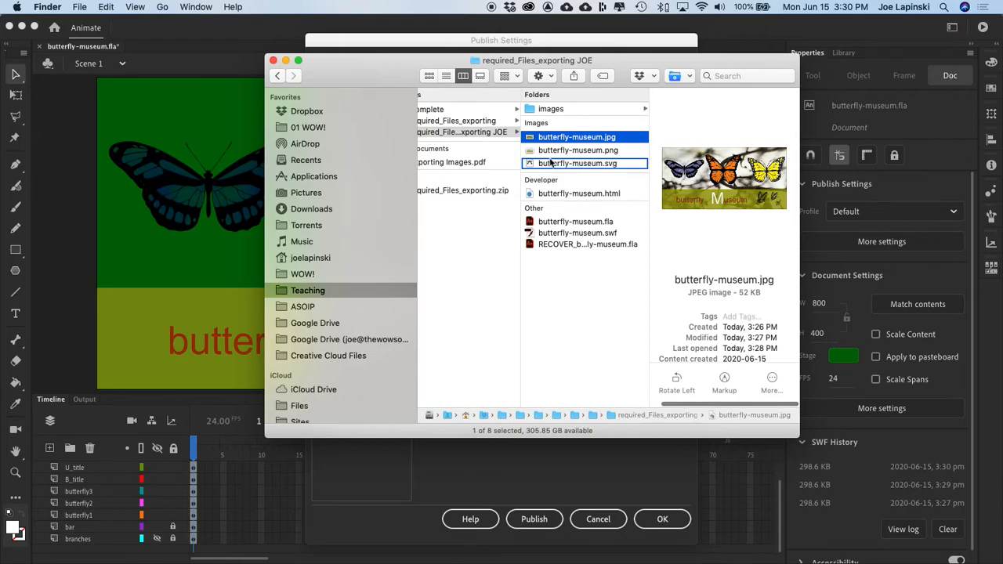
{"action": "mouse_move", "coordinate": [697, 126]}
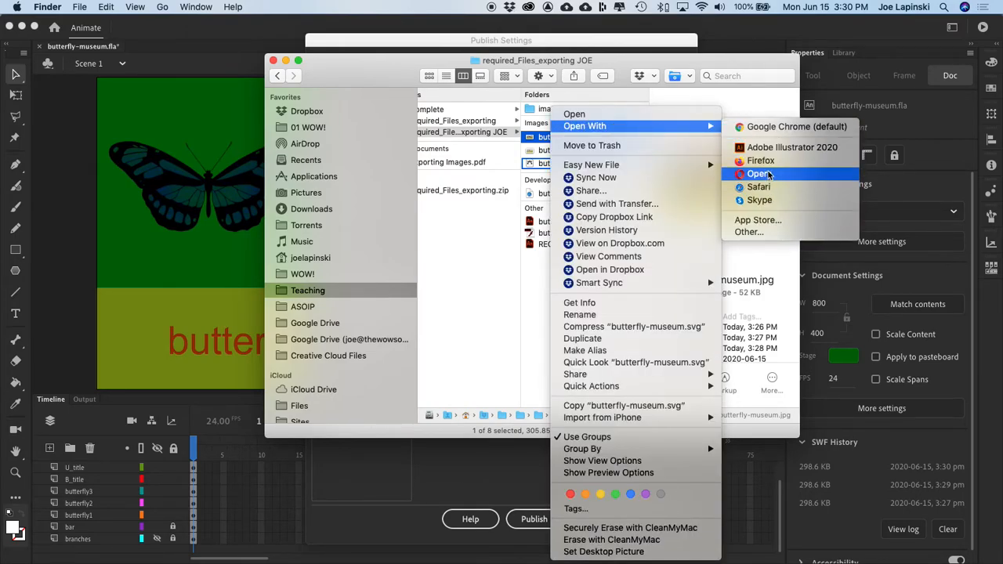
{"action": "left_click", "coordinate": [775, 127]}
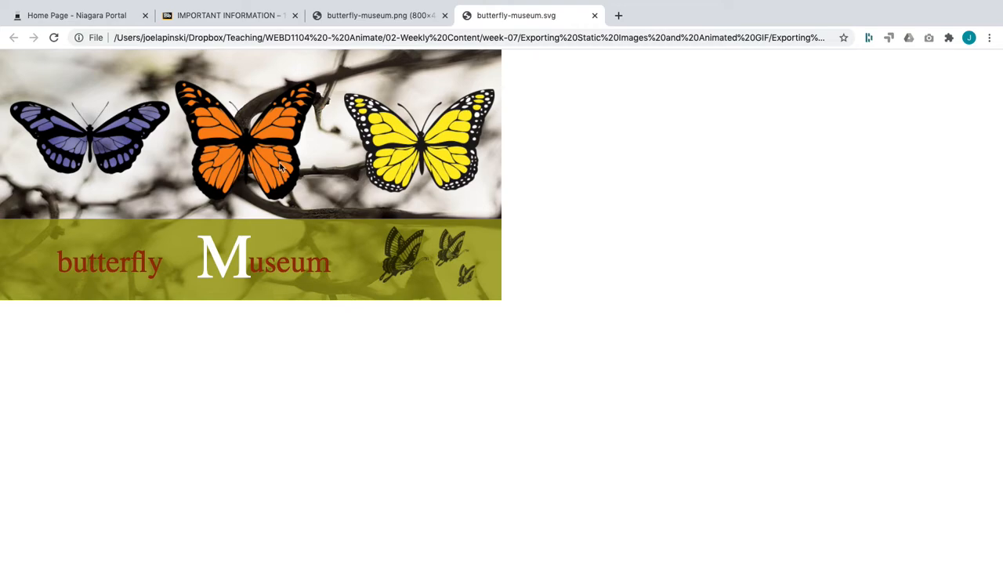
Step: Select parts of the "butterfly Museum" title in the SVG to check whether its text is live
{"action": "left_click_drag", "start_coordinate": [58, 255], "coordinate": [239, 264]}
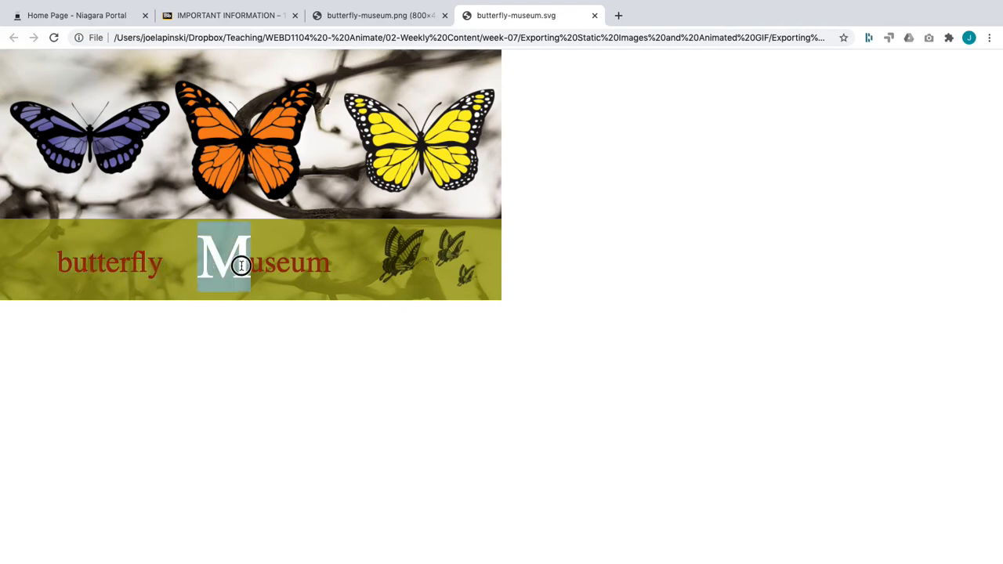
{"action": "double_click", "coordinate": [252, 268]}
{"action": "left_click", "coordinate": [255, 263]}
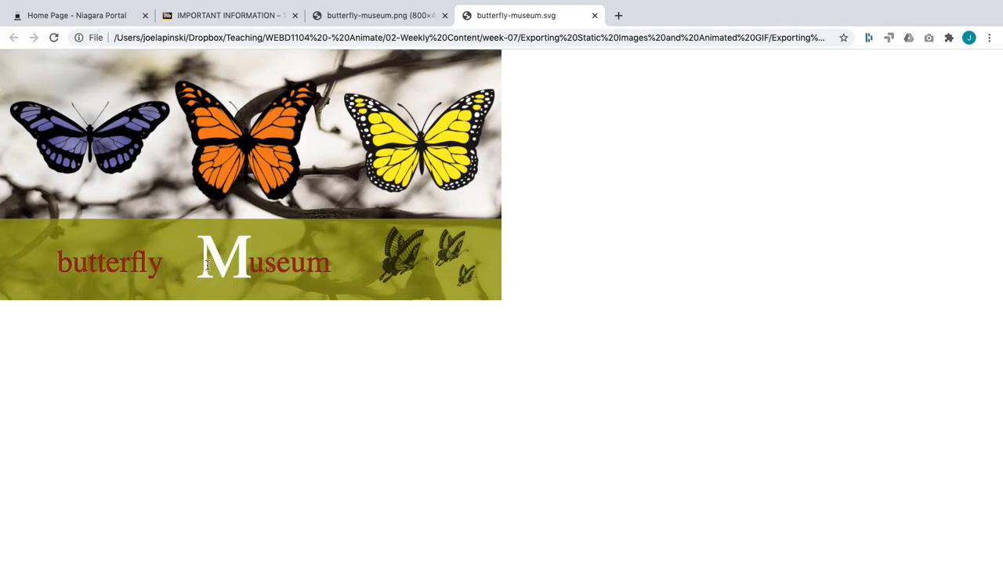
{"action": "left_click", "coordinate": [327, 267]}
{"action": "left_click_drag", "start_coordinate": [327, 267], "coordinate": [253, 267]}
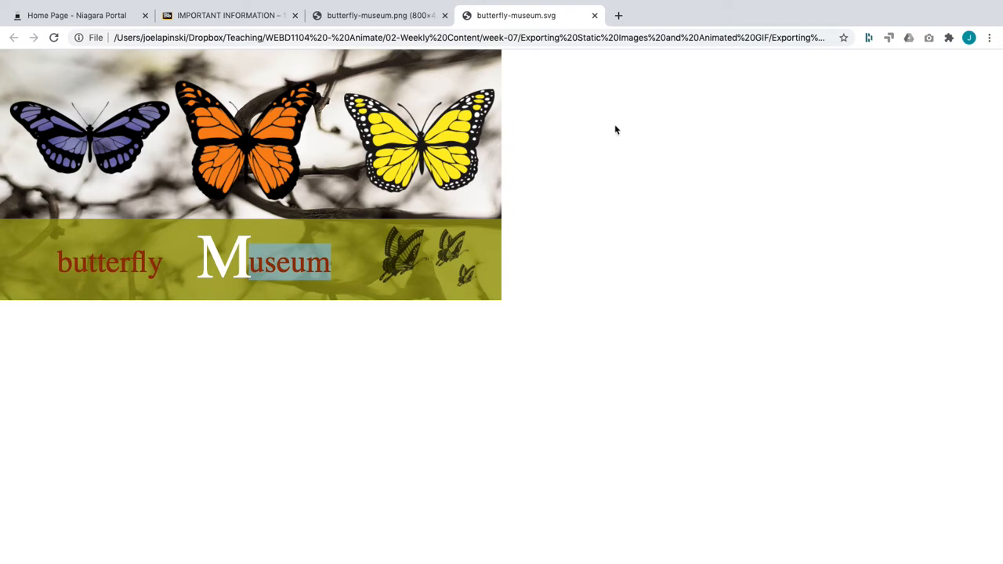
{"action": "left_click_drag", "start_coordinate": [202, 253], "coordinate": [256, 258]}
Step: Return to Finder and bring up the choice of applications for opening butterfly-museum.svg
{"action": "key", "text": "ctrl+Left"}
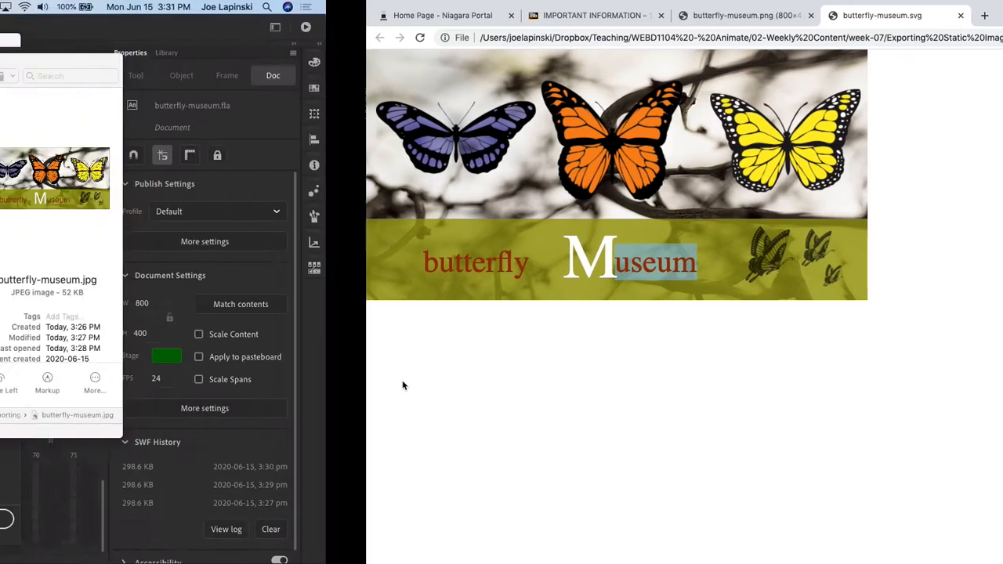
{"action": "right_click", "coordinate": [580, 163]}
{"action": "mouse_move", "coordinate": [705, 139]}
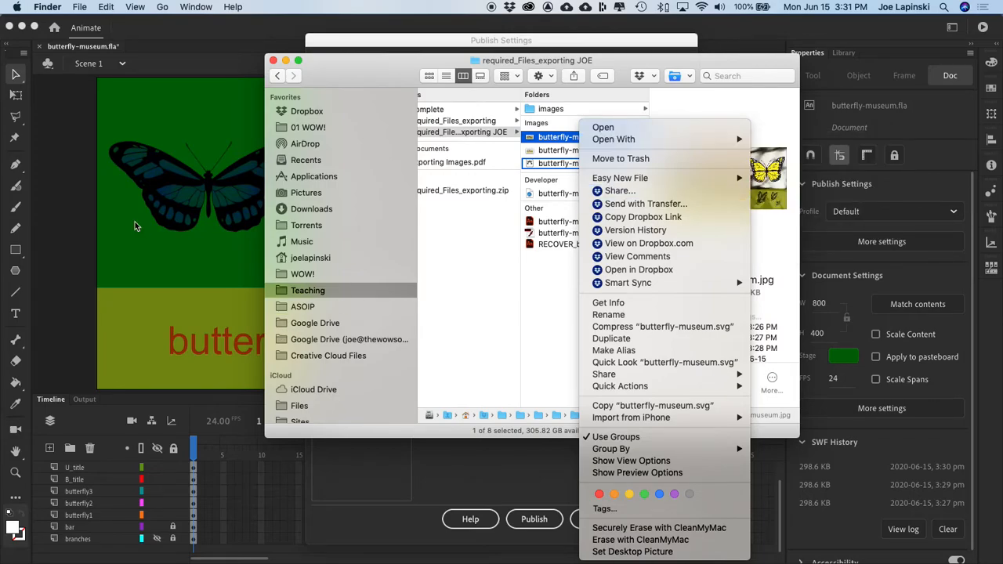
Step: Return to the Animate document, accept the publish settings and make the branches layer visible again
{"action": "left_click", "coordinate": [123, 271]}
{"action": "left_click", "coordinate": [665, 524]}
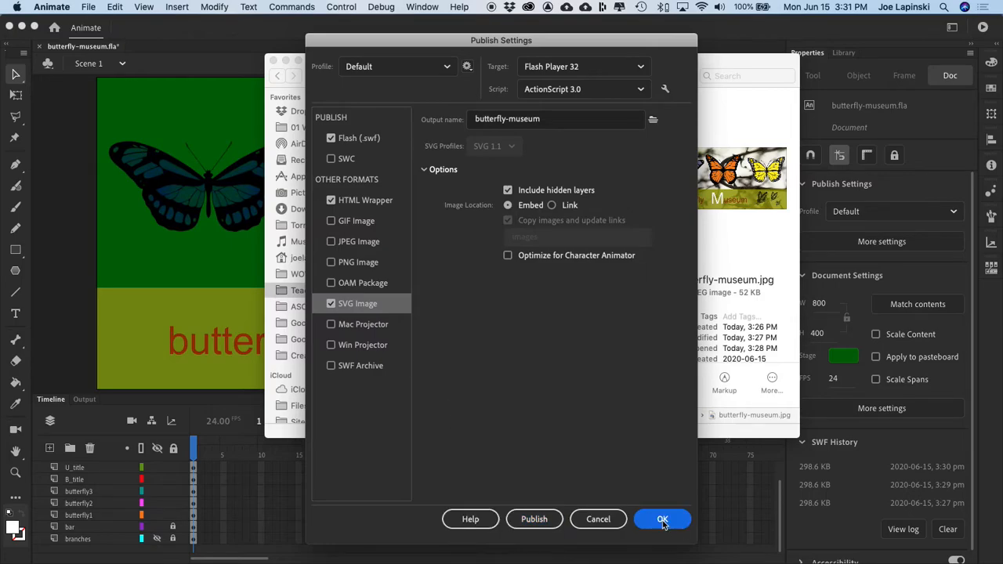
{"action": "left_click", "coordinate": [156, 538]}
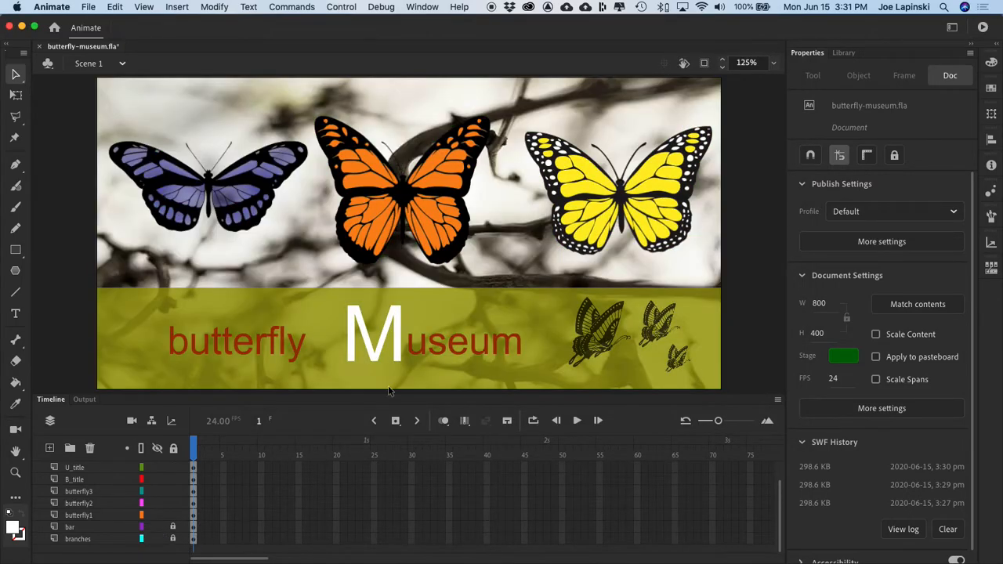
Step: Break apart the "butterfly" title instance repeatedly until its letters are plain vector shapes
{"action": "left_click", "coordinate": [200, 348]}
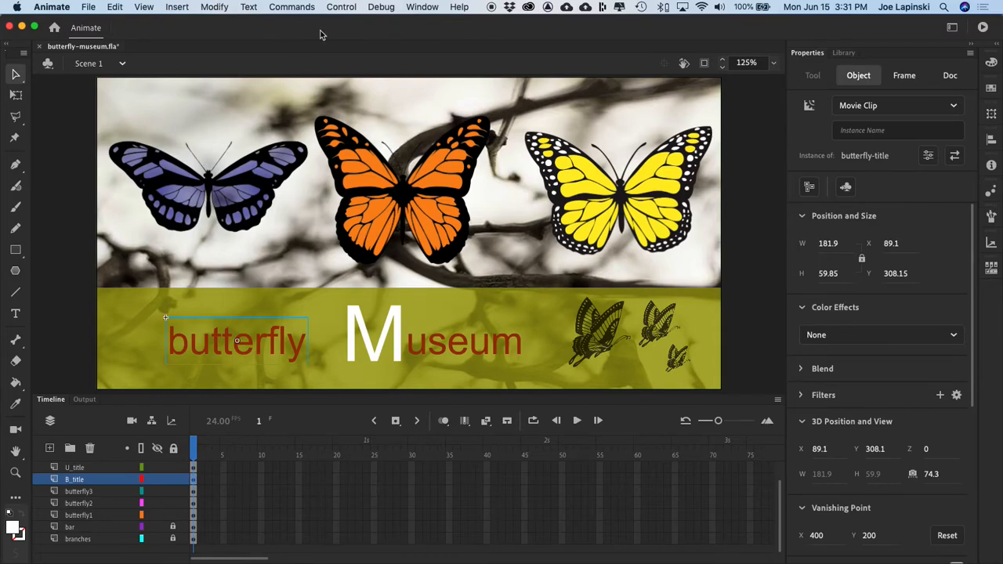
{"action": "left_click", "coordinate": [214, 7]}
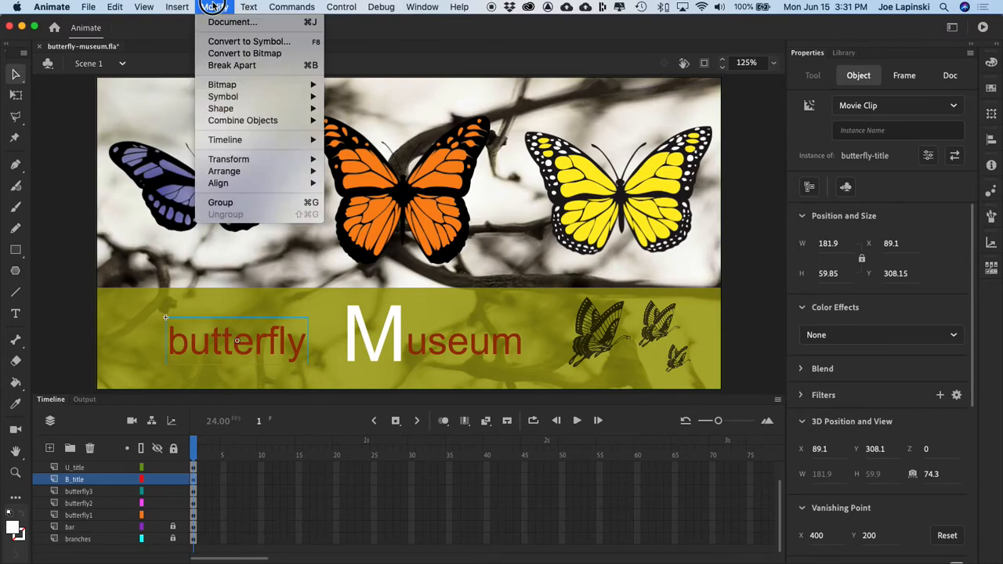
{"action": "left_click", "coordinate": [230, 66]}
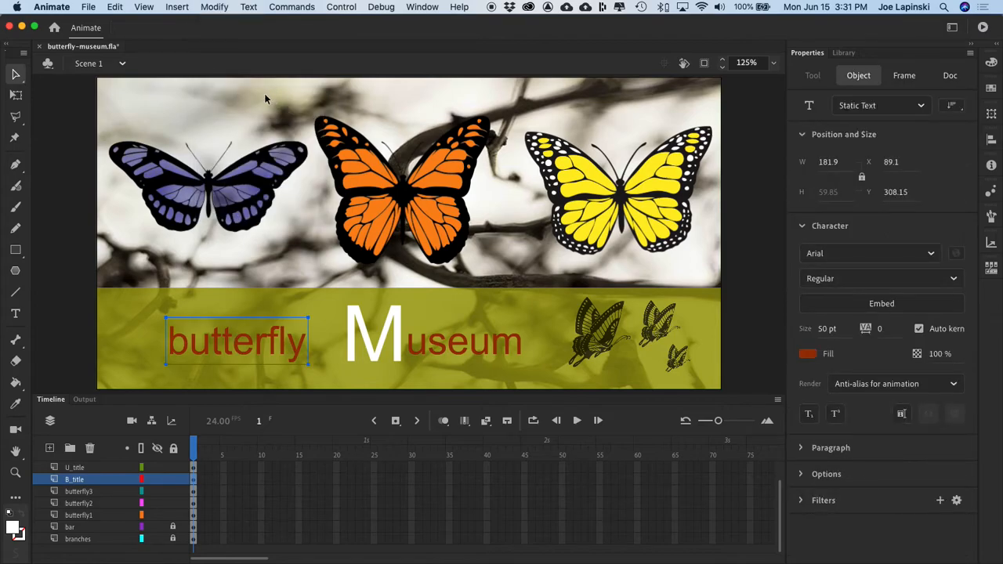
{"action": "left_click", "coordinate": [211, 10]}
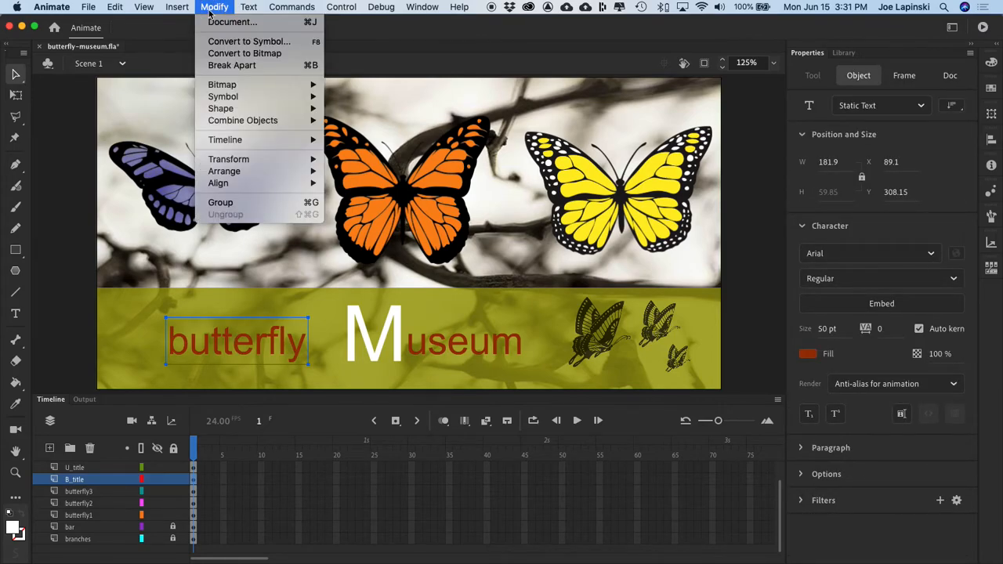
{"action": "left_click", "coordinate": [235, 66]}
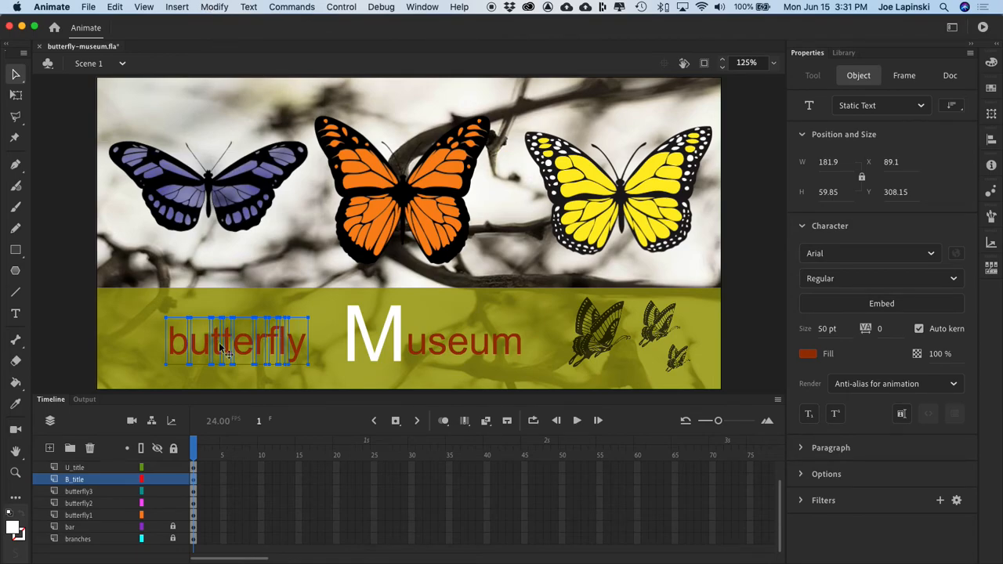
{"action": "left_click", "coordinate": [215, 10]}
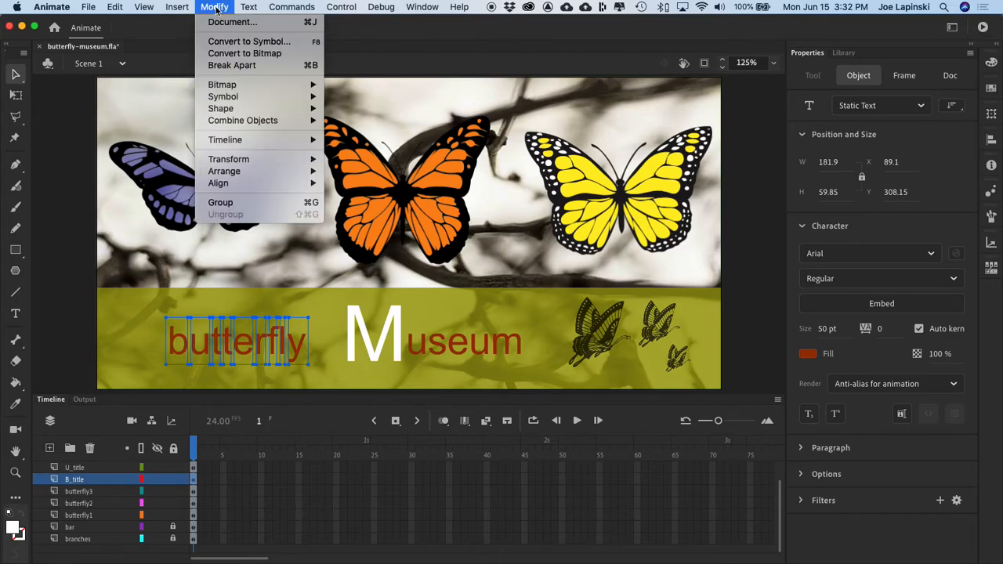
{"action": "left_click", "coordinate": [231, 67]}
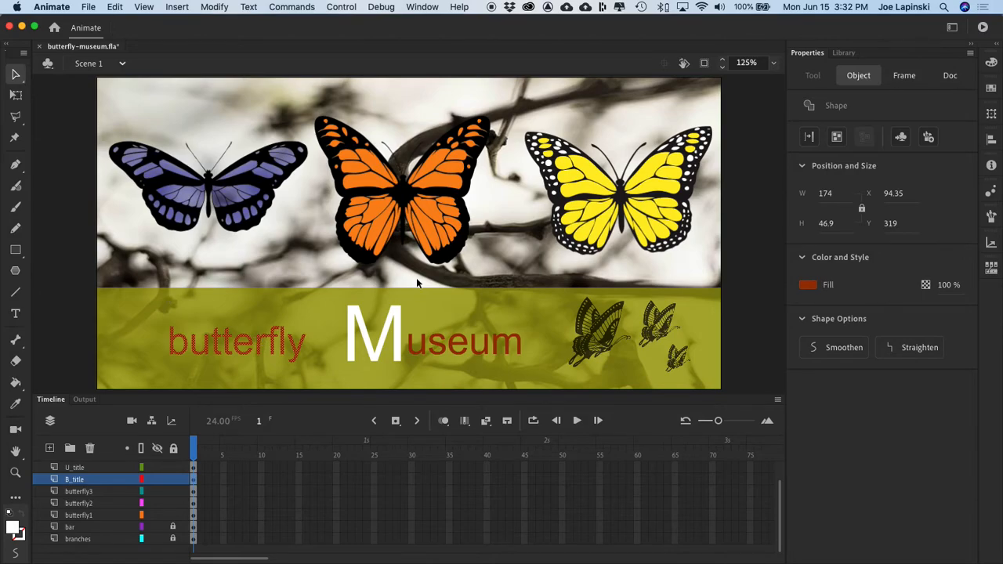
Step: Break apart the large white "M" title instance twice to turn it into a vector shape
{"action": "left_click", "coordinate": [390, 338]}
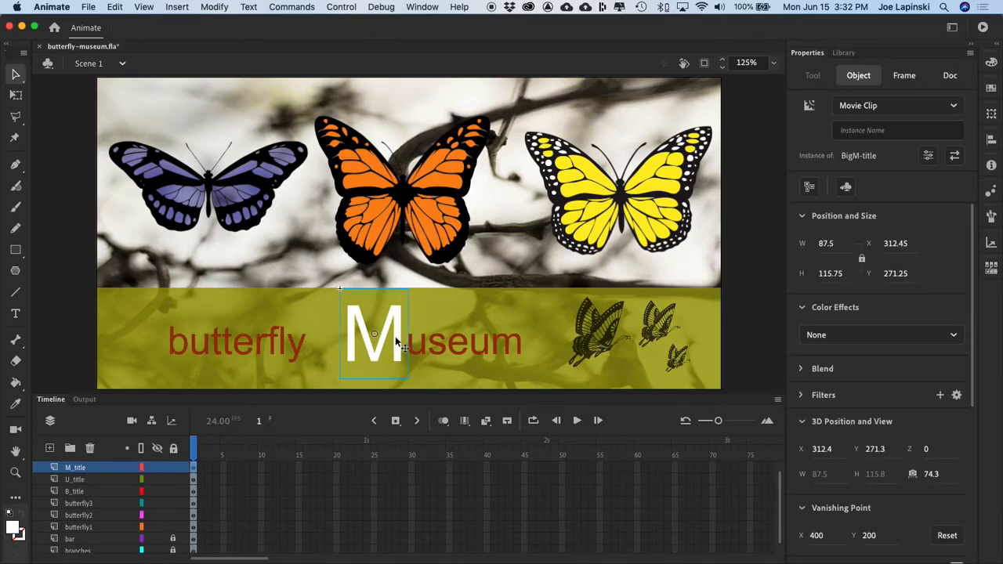
{"action": "left_click", "coordinate": [216, 11]}
{"action": "left_click", "coordinate": [238, 66]}
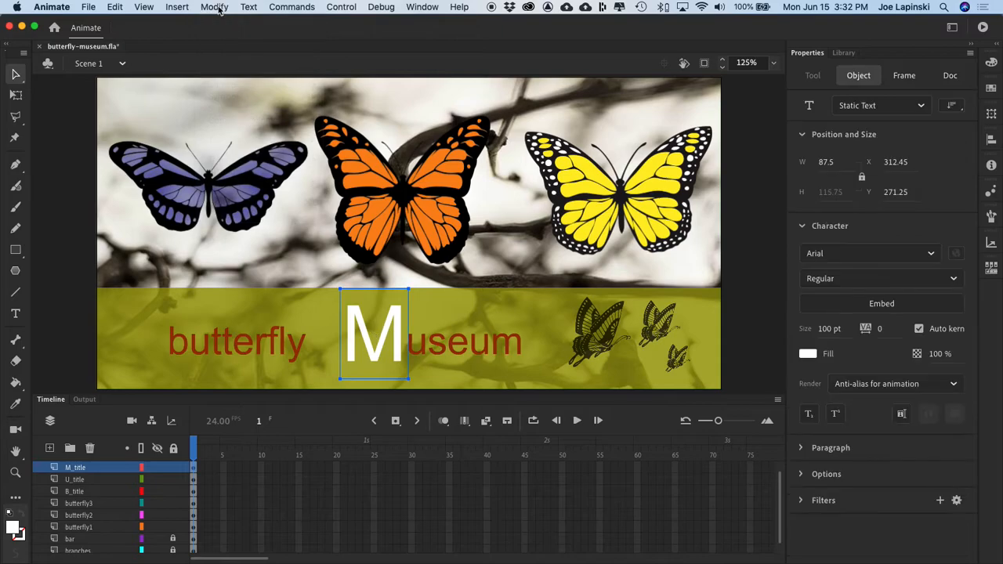
{"action": "left_click", "coordinate": [214, 7]}
{"action": "left_click", "coordinate": [233, 65]}
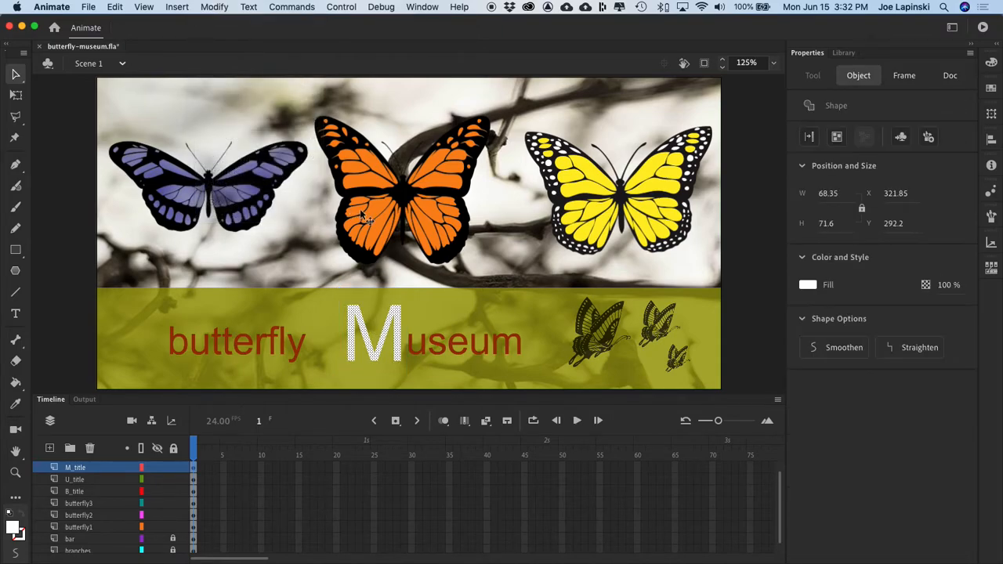
Step: Break apart the "useum" title instance three times so all its letters become vector shapes
{"action": "left_click", "coordinate": [445, 349]}
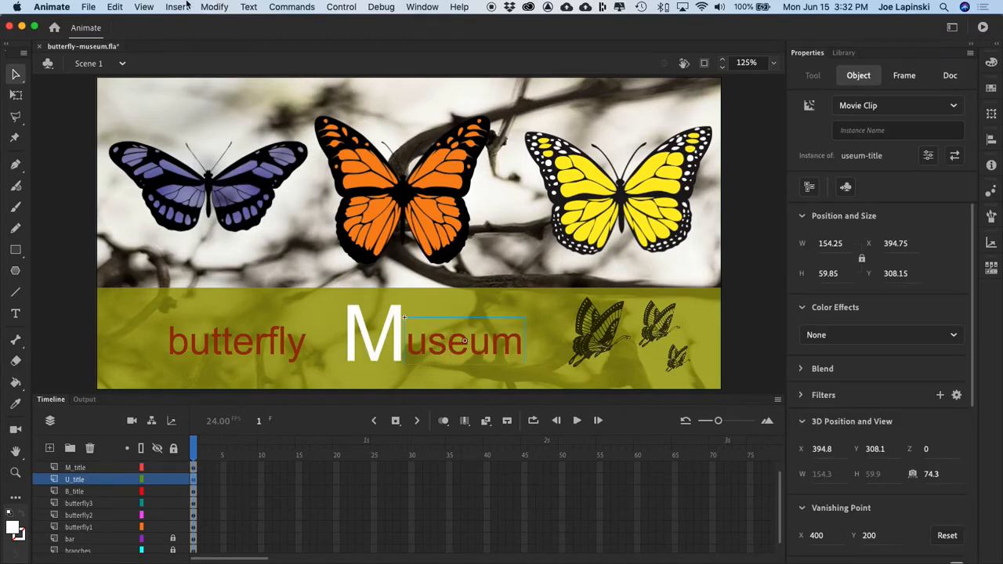
{"action": "left_click", "coordinate": [209, 7]}
{"action": "left_click", "coordinate": [215, 67]}
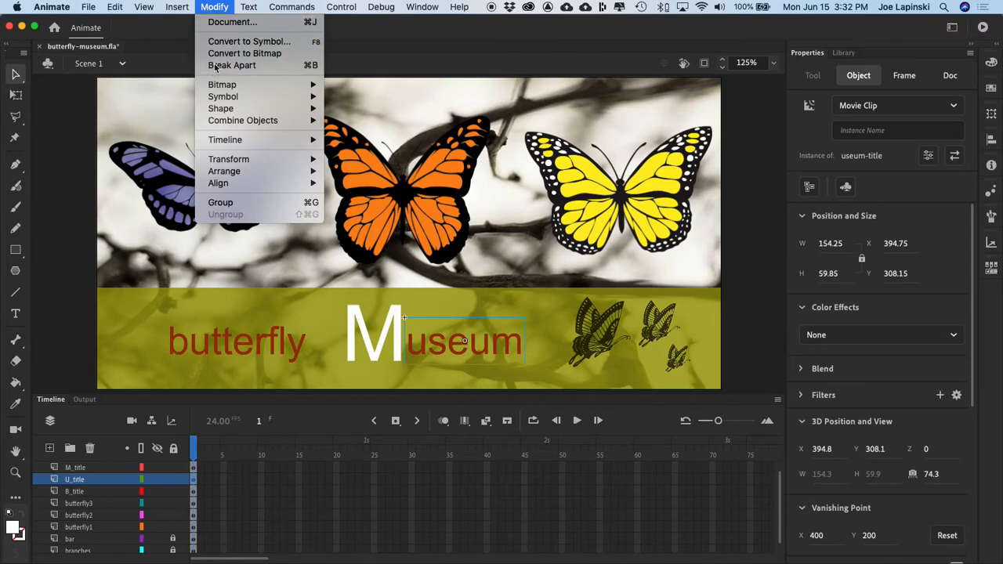
{"action": "left_click", "coordinate": [214, 7]}
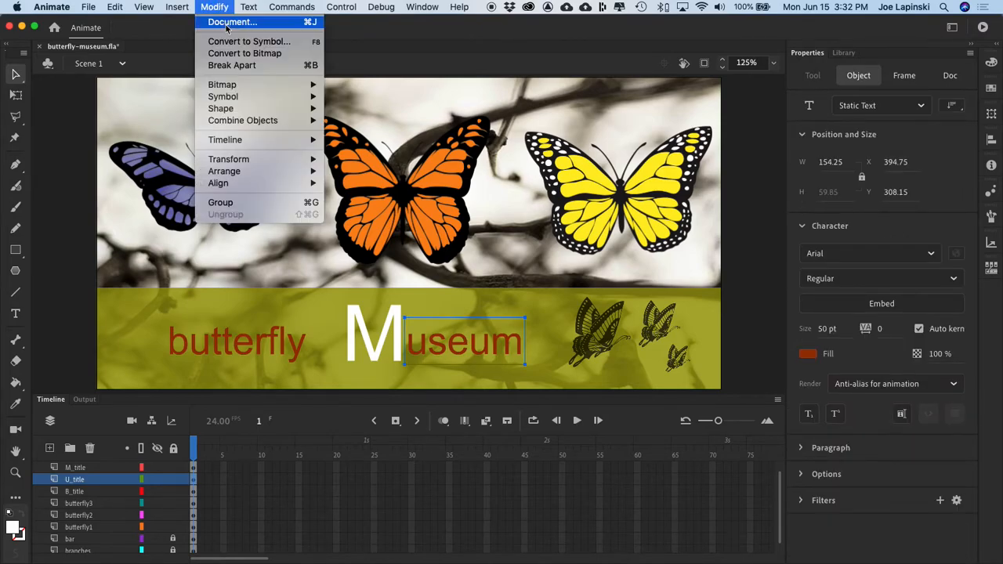
{"action": "left_click", "coordinate": [222, 65]}
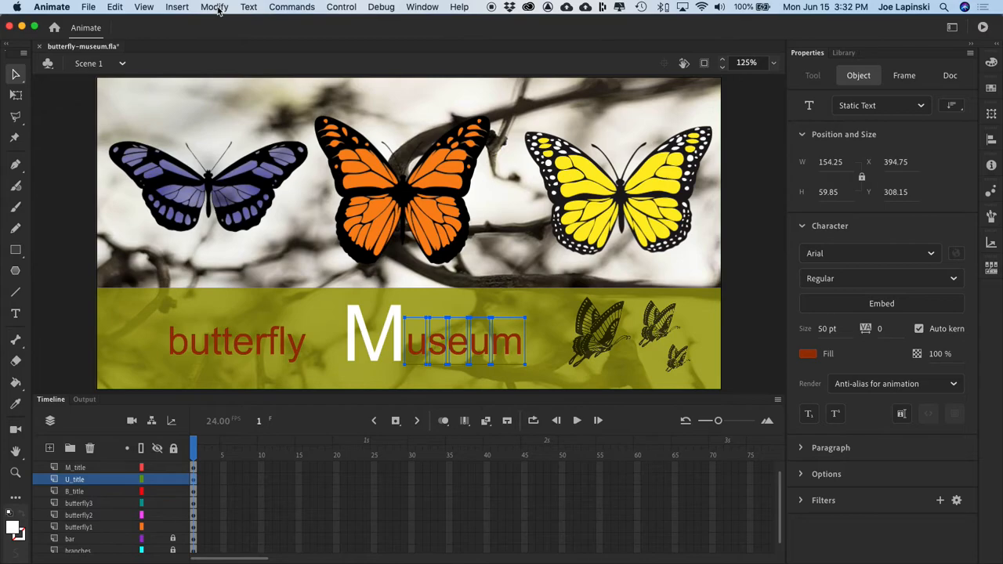
{"action": "left_click", "coordinate": [217, 8]}
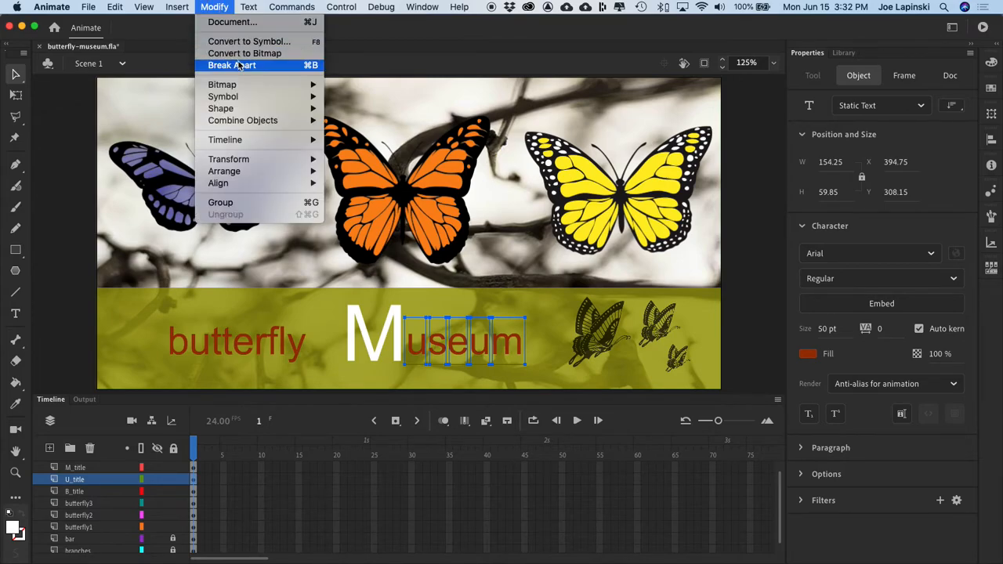
{"action": "left_click", "coordinate": [289, 69]}
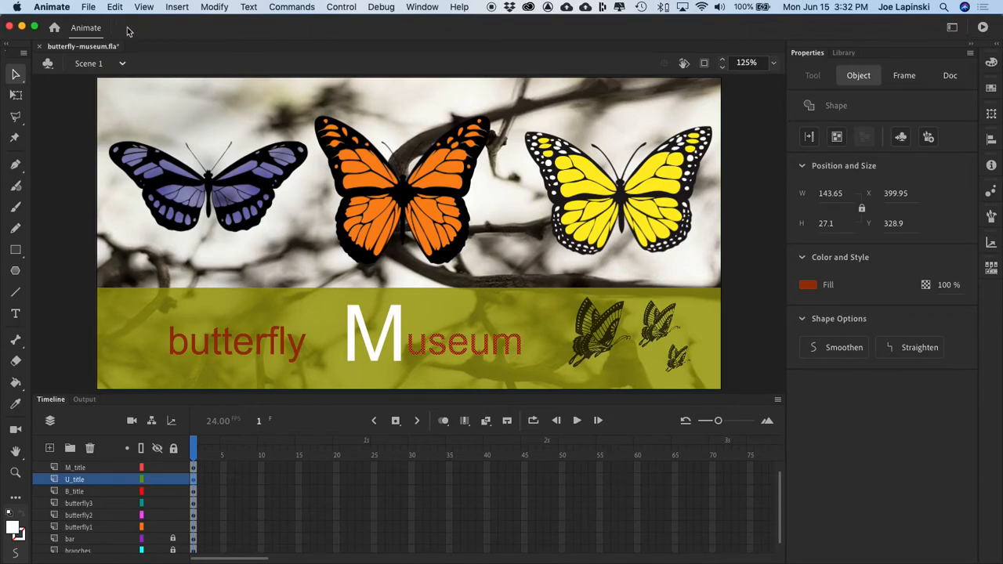
Step: Publish the document again with SVG Image enabled, hidden layers included and images embedded
{"action": "left_click", "coordinate": [89, 7]}
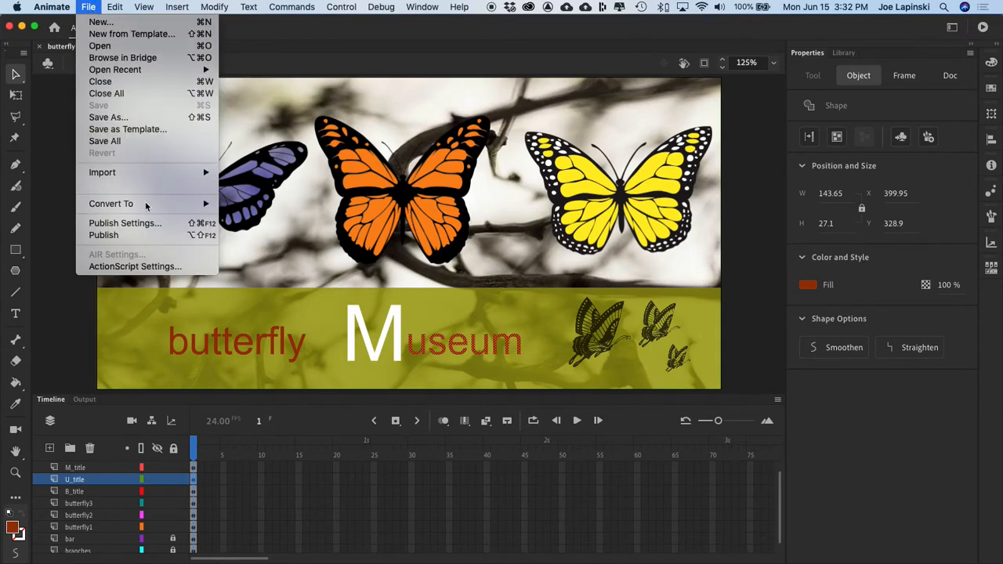
{"action": "left_click", "coordinate": [155, 224]}
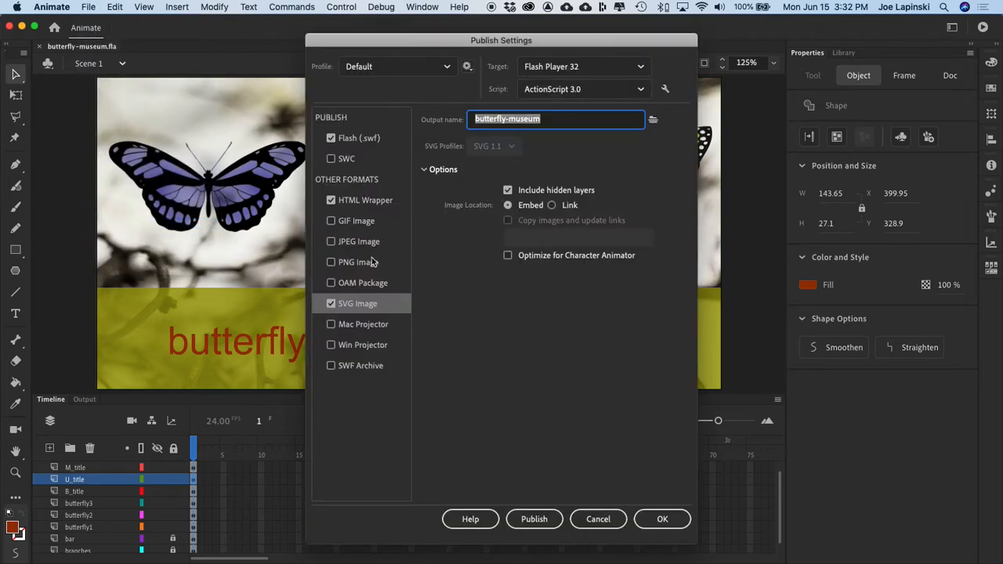
{"action": "left_click", "coordinate": [534, 519]}
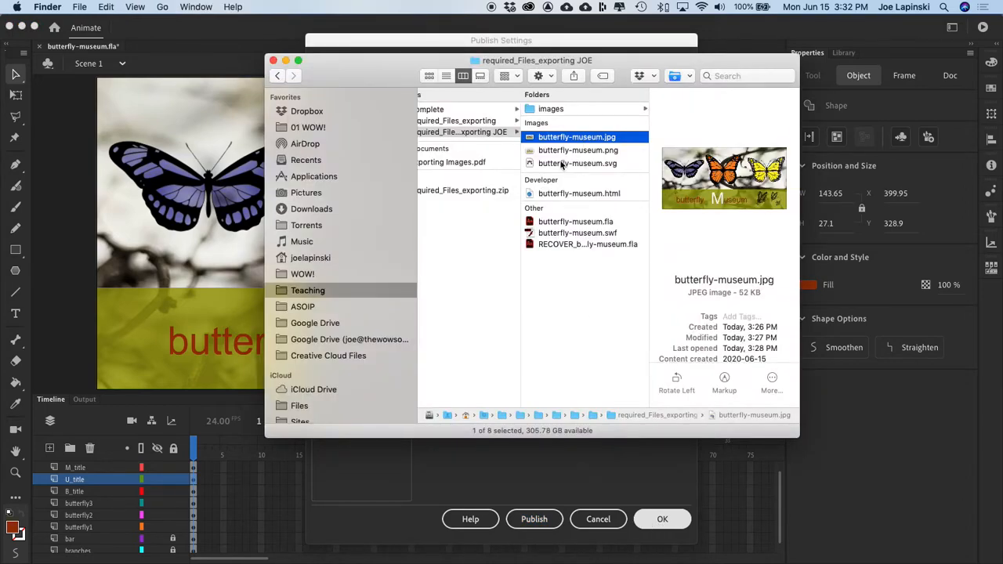
Step: Switch to Finder and open the republished butterfly-museum.svg in Google Chrome to check its appearance
{"action": "right_click", "coordinate": [561, 164]}
{"action": "mouse_move", "coordinate": [625, 129]}
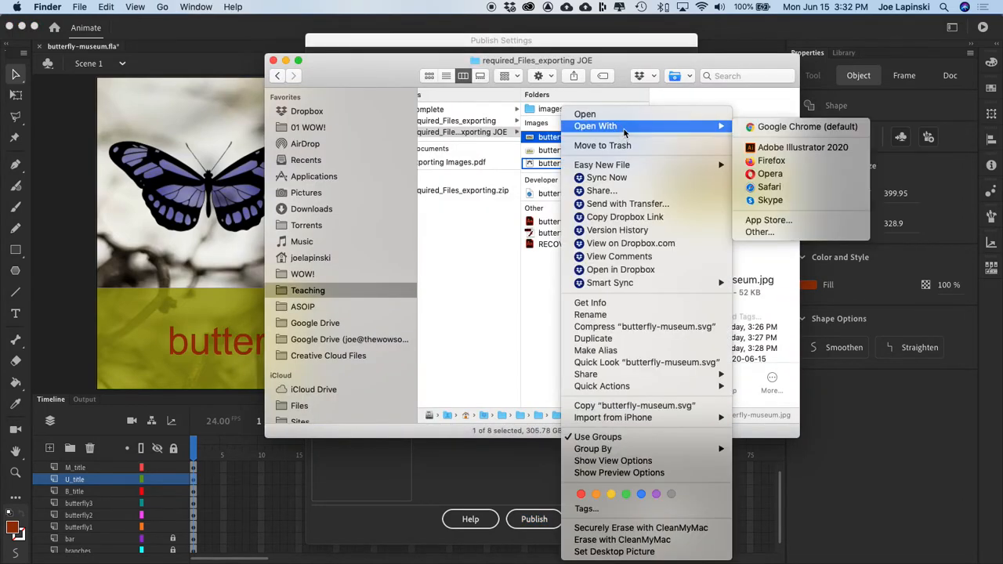
{"action": "left_click", "coordinate": [799, 127]}
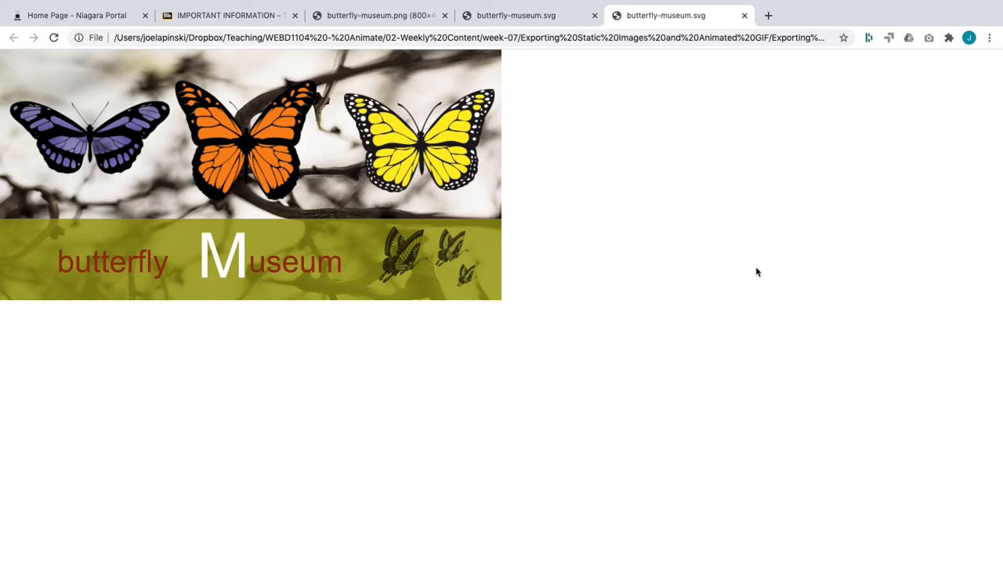
Step: Switch back to Animate and accept the publish settings to close them
{"action": "key", "text": "ctrl+Left"}
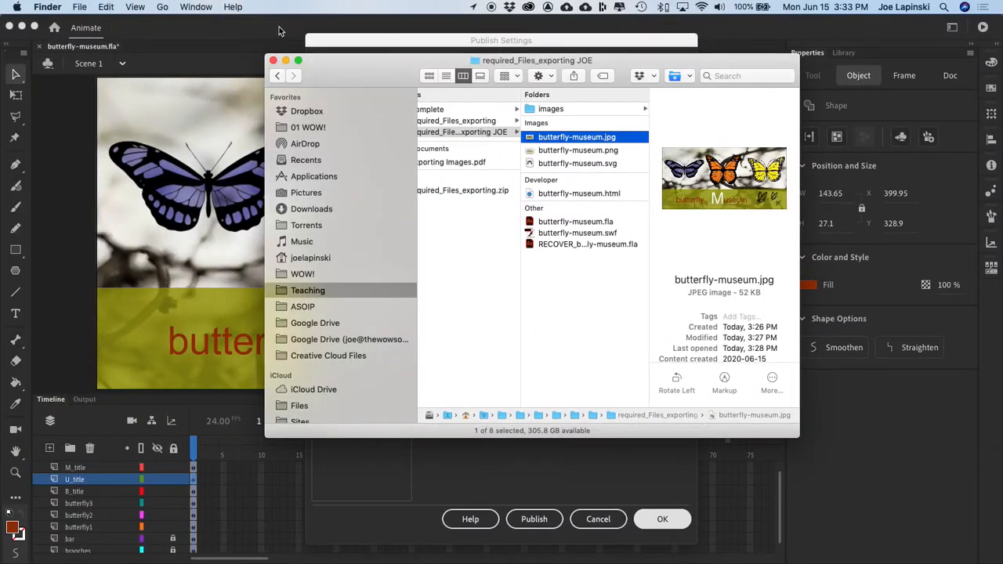
{"action": "left_click", "coordinate": [383, 41]}
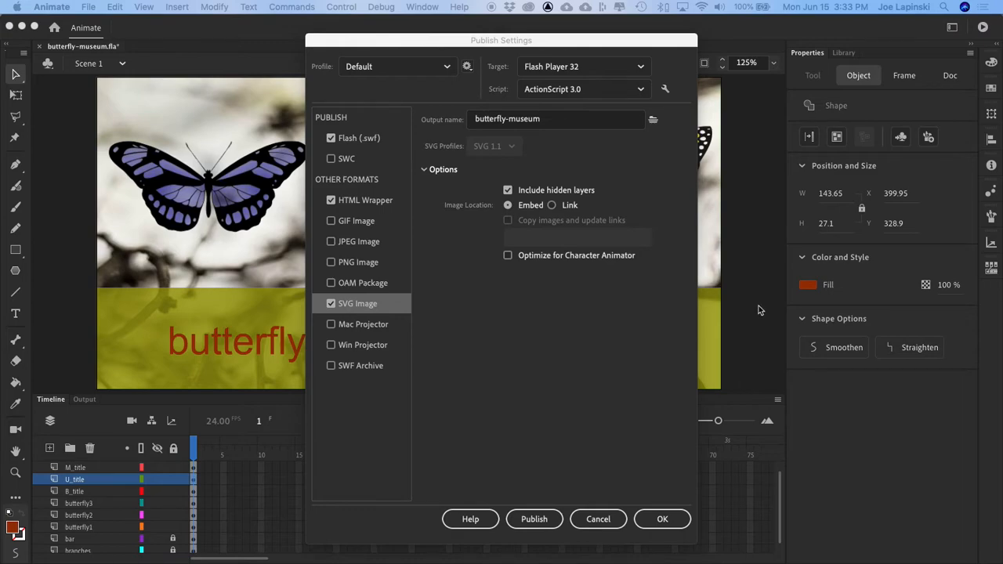
{"action": "left_click", "coordinate": [662, 520]}
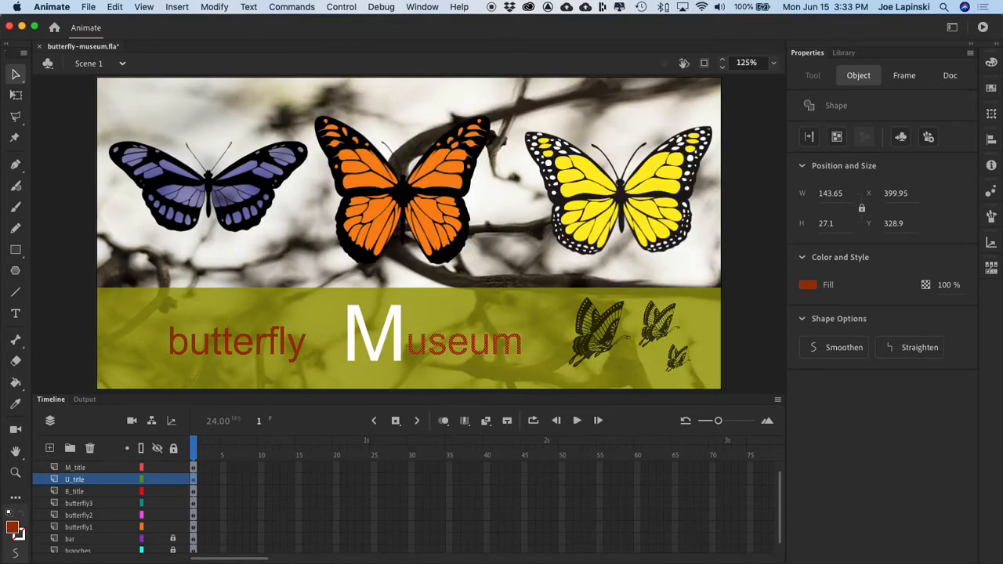
Step: Switch to Finder and open AnimatedGif.fla from the personal copy of the required_files_GIF folder inside Exporting Animated GIF
{"action": "key", "text": "super+Tab"}
{"action": "scroll", "coordinate": [537, 165], "scroll_direction": "left", "scroll_amount": 3}
{"action": "left_click", "coordinate": [463, 109]}
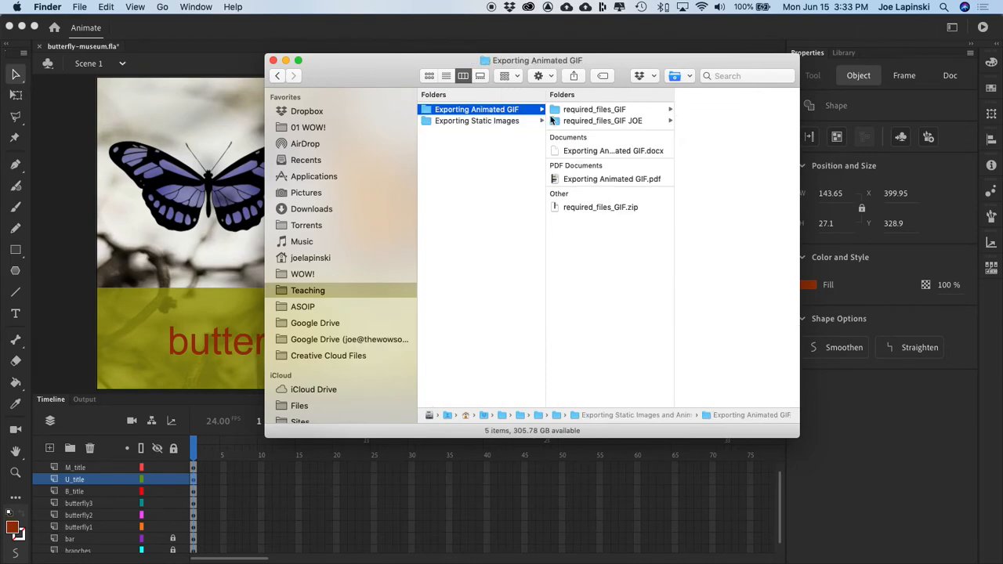
{"action": "left_click", "coordinate": [608, 121]}
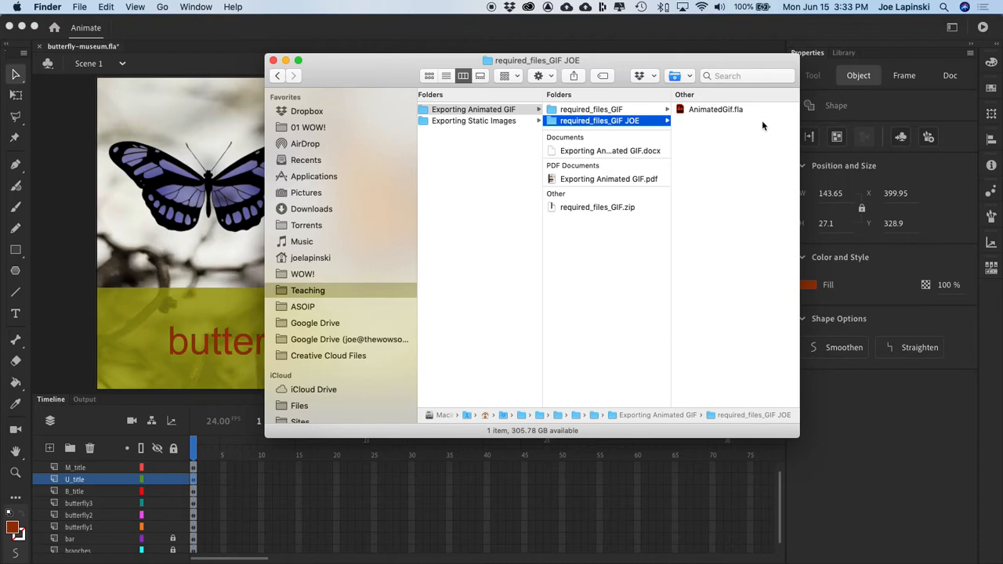
{"action": "double_click", "coordinate": [694, 110]}
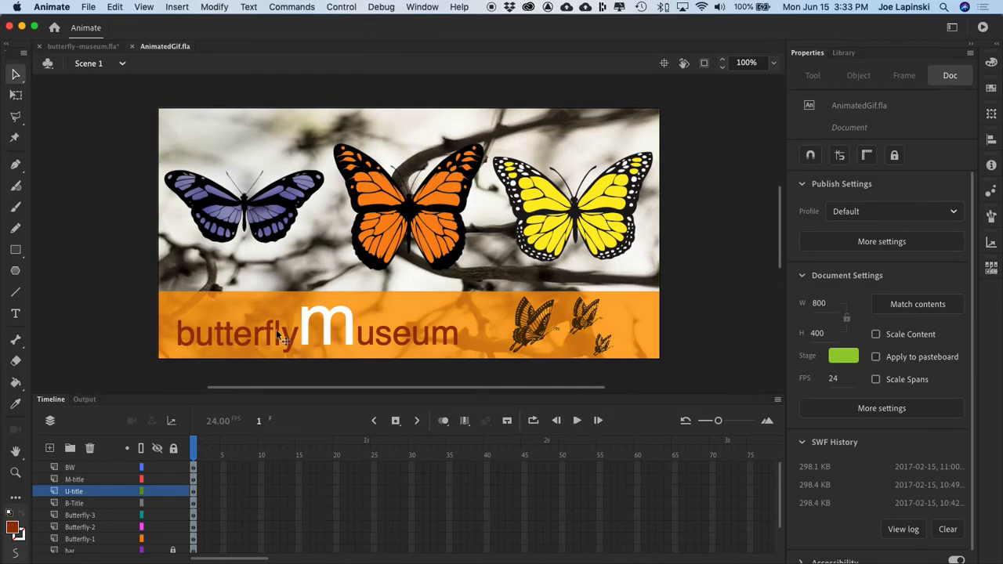
Step: Inspect the text properties inside the "butterfly" title's movie clip, then return to Scene 1
{"action": "left_click", "coordinate": [237, 338]}
{"action": "double_click", "coordinate": [237, 338]}
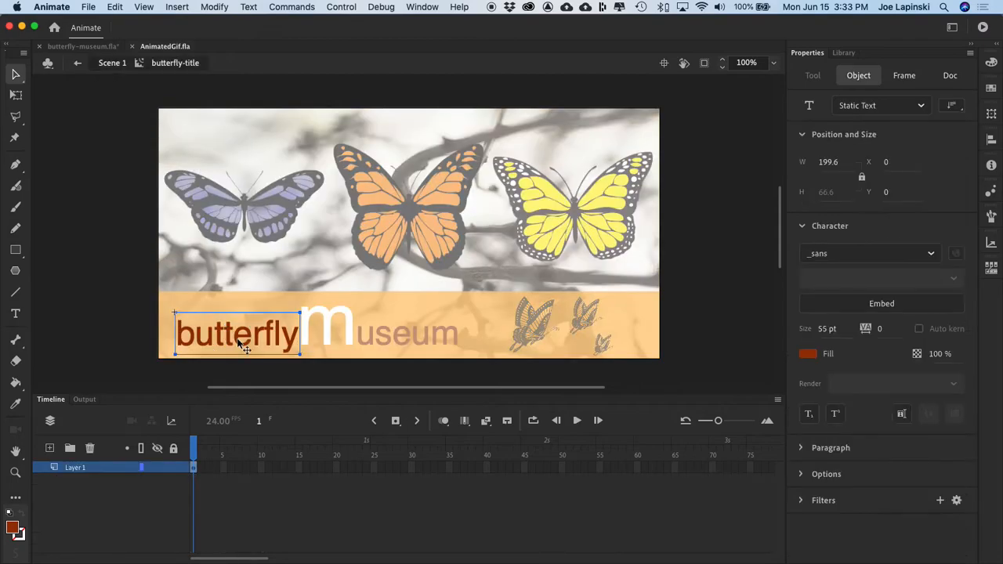
{"action": "double_click", "coordinate": [117, 280]}
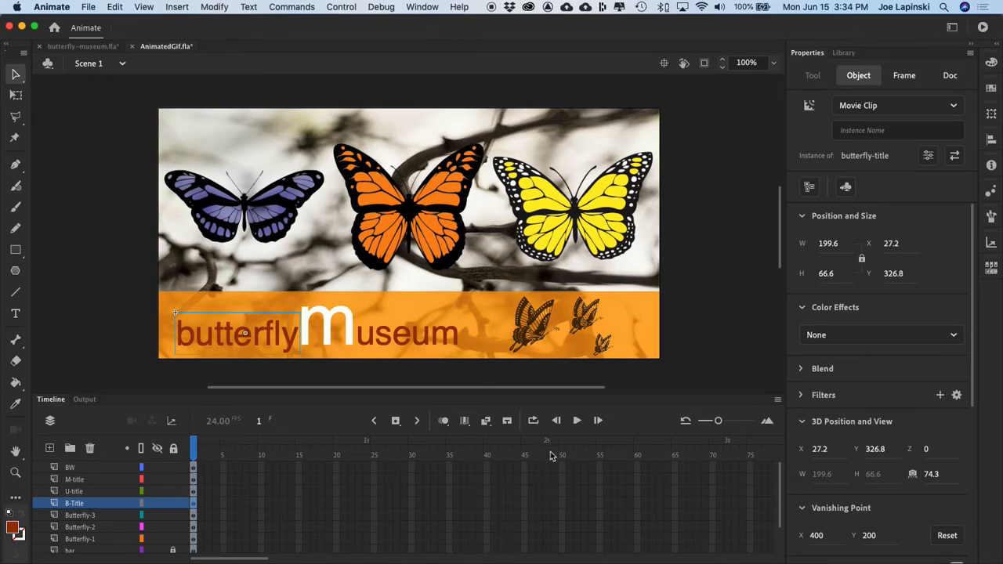
Step: Extend every layer from BW down to Layer 1 with frames through frame 45
{"action": "left_click", "coordinate": [524, 467]}
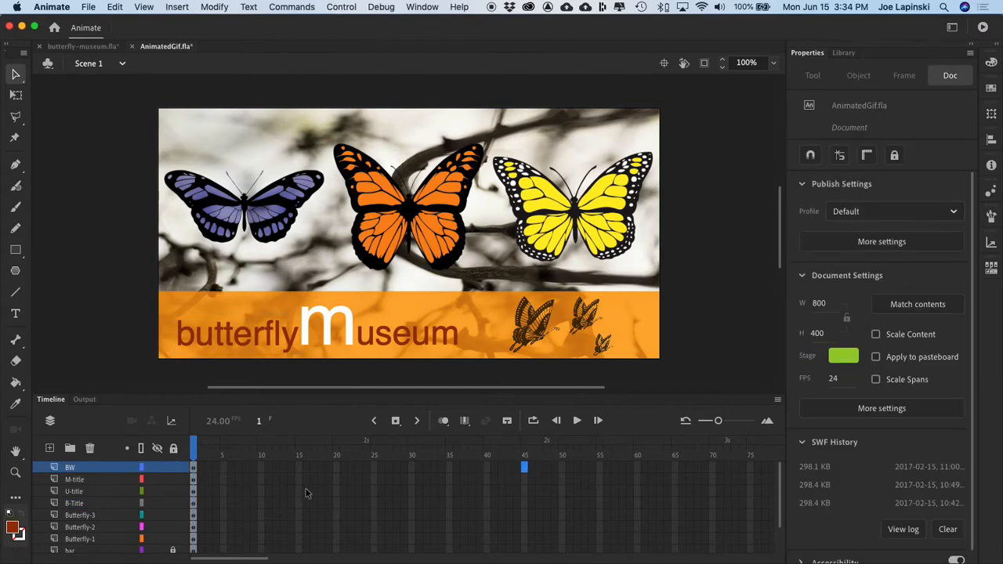
{"action": "scroll", "coordinate": [254, 537], "scroll_direction": "down", "scroll_amount": 3}
{"action": "scroll", "coordinate": [254, 537], "scroll_direction": "up", "scroll_amount": 3}
{"action": "scroll", "coordinate": [516, 466], "scroll_direction": "down", "scroll_amount": 3}
{"action": "scroll", "coordinate": [516, 465], "scroll_direction": "up", "scroll_amount": 3}
{"action": "scroll", "coordinate": [516, 465], "scroll_direction": "right", "scroll_amount": 3}
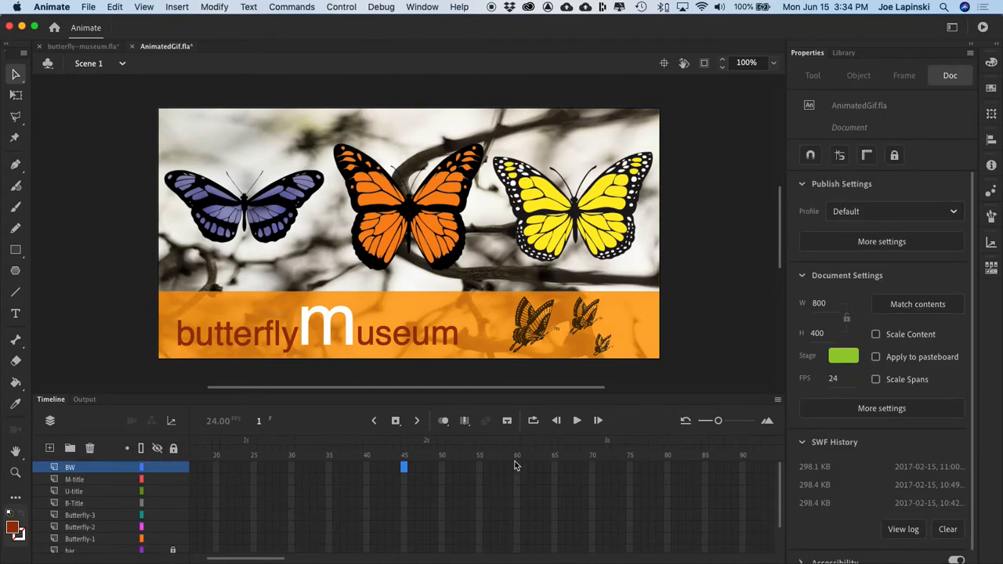
{"action": "scroll", "coordinate": [449, 510], "scroll_direction": "left", "scroll_amount": 3}
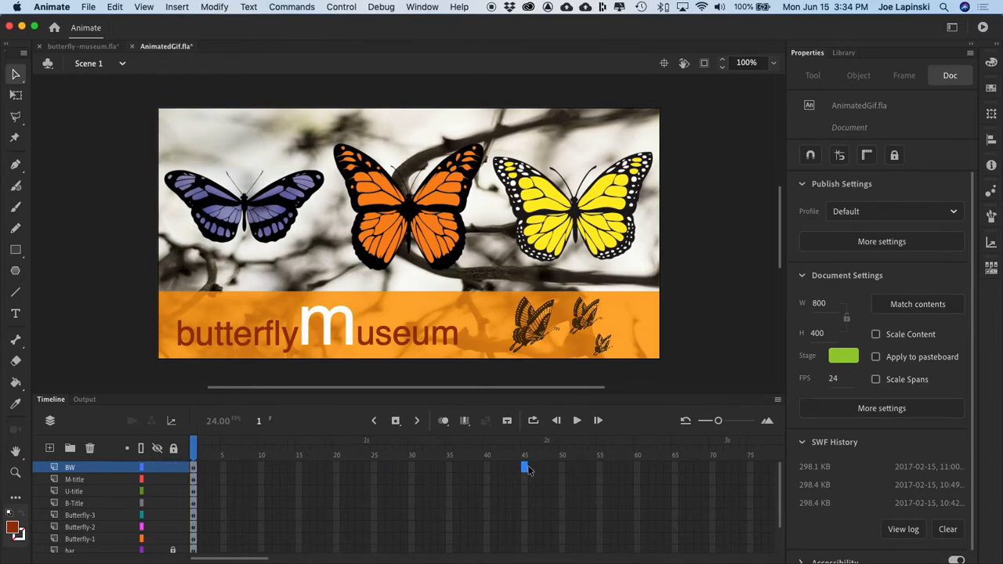
{"action": "scroll", "coordinate": [523, 468], "scroll_direction": "down", "scroll_amount": 3}
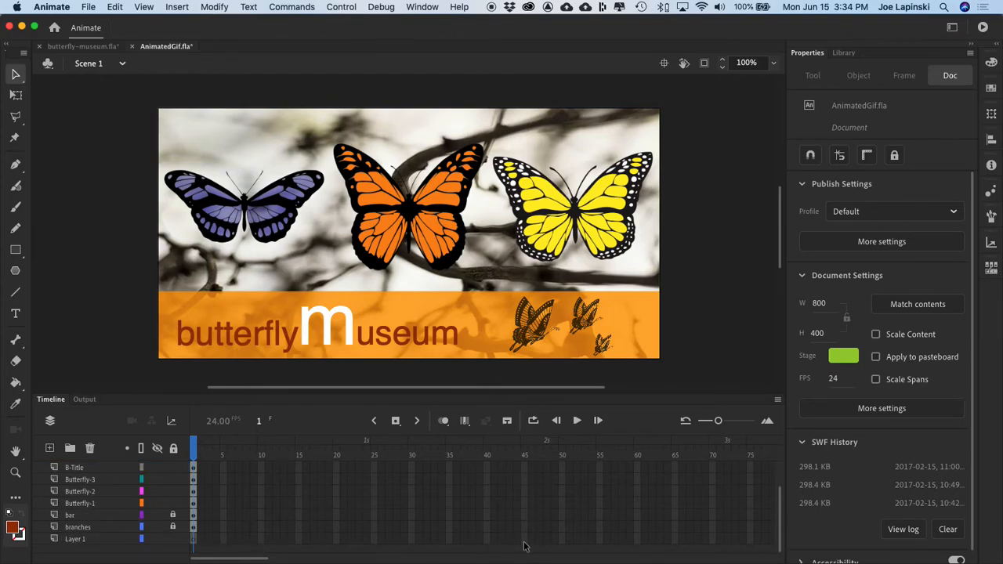
{"action": "left_click_drag", "start_coordinate": [525, 467], "coordinate": [524, 546]}
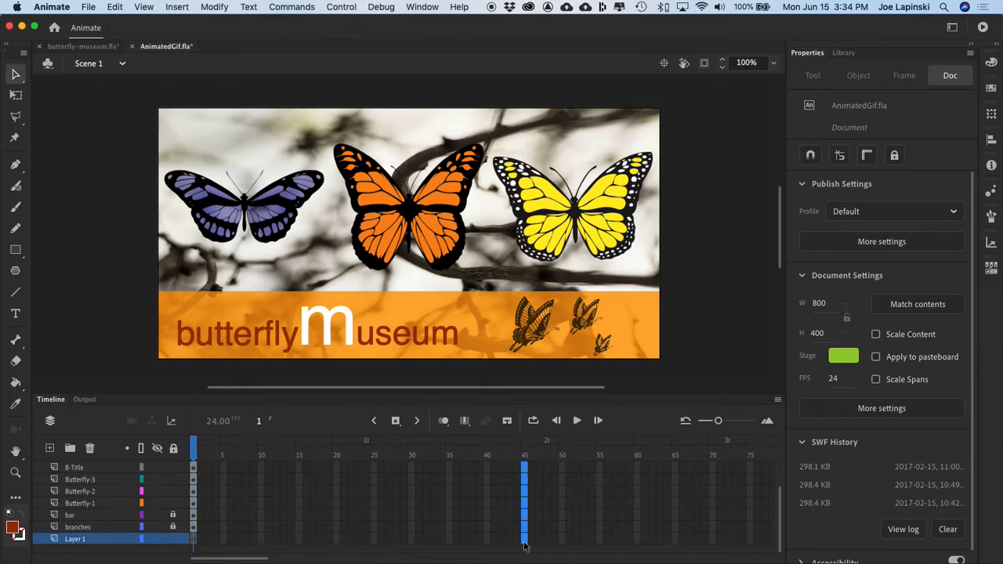
{"action": "key", "text": "F5"}
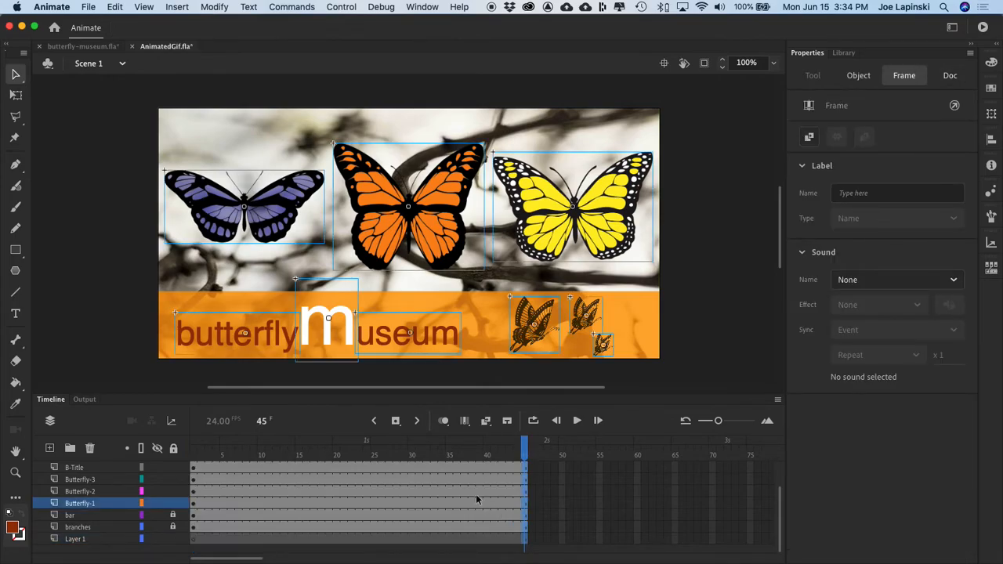
Step: Delete the empty Layer 1 beneath the branches layer
{"action": "scroll", "coordinate": [453, 497], "scroll_direction": "up", "scroll_amount": 3}
{"action": "scroll", "coordinate": [453, 497], "scroll_direction": "right", "scroll_amount": 2}
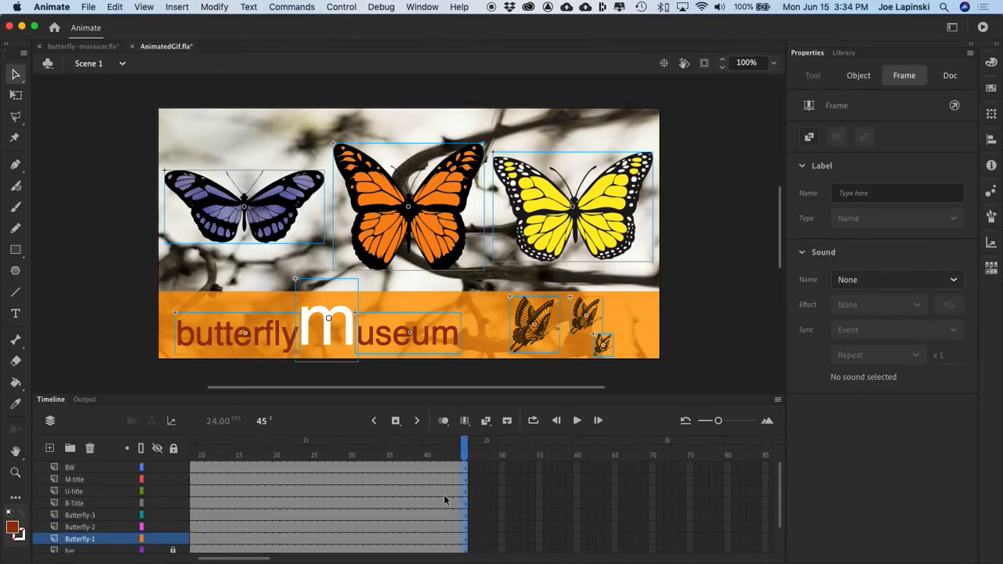
{"action": "scroll", "coordinate": [443, 494], "scroll_direction": "left", "scroll_amount": 2}
{"action": "left_click", "coordinate": [443, 493]}
{"action": "scroll", "coordinate": [444, 500], "scroll_direction": "down", "scroll_amount": 3}
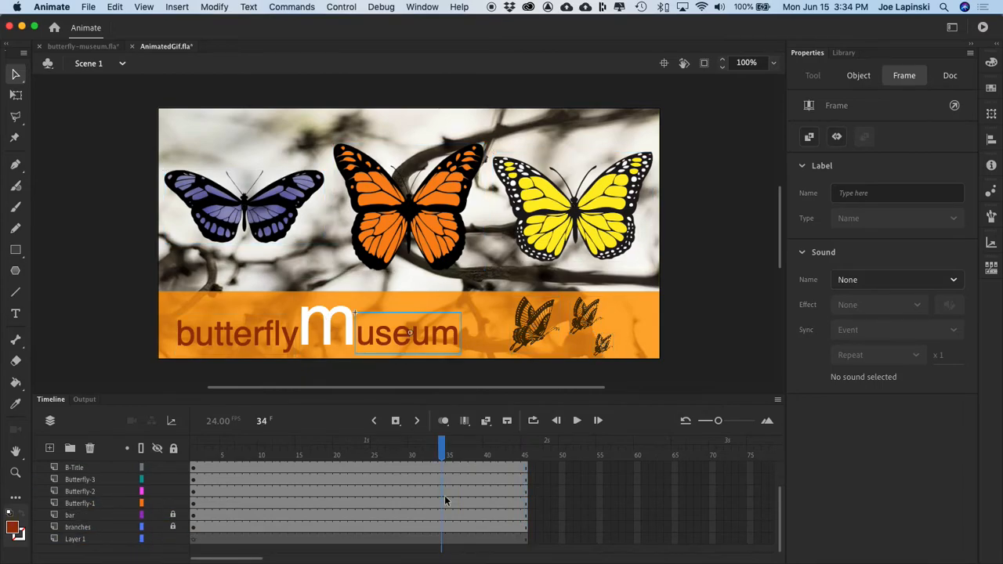
{"action": "left_click", "coordinate": [122, 541]}
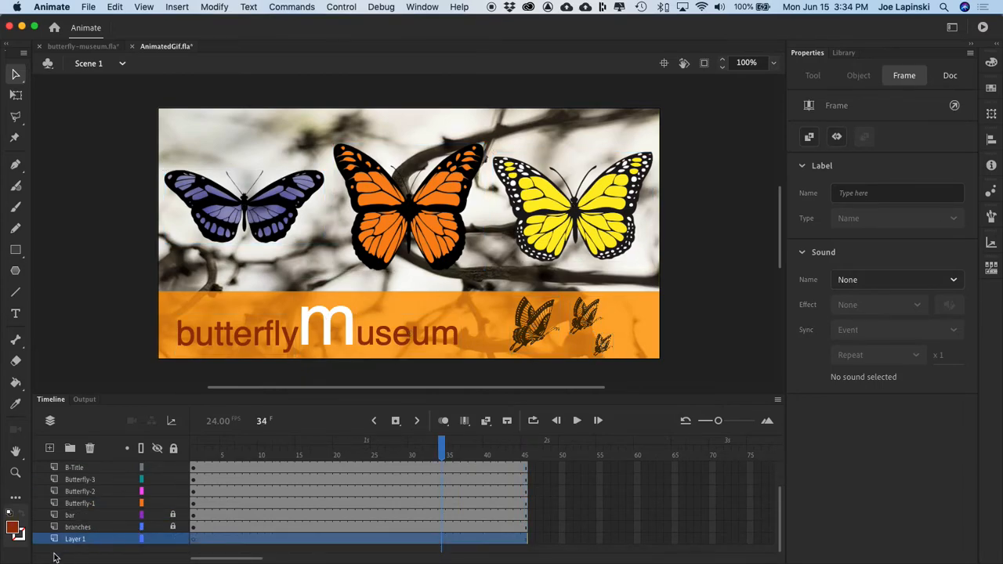
{"action": "left_click", "coordinate": [90, 448]}
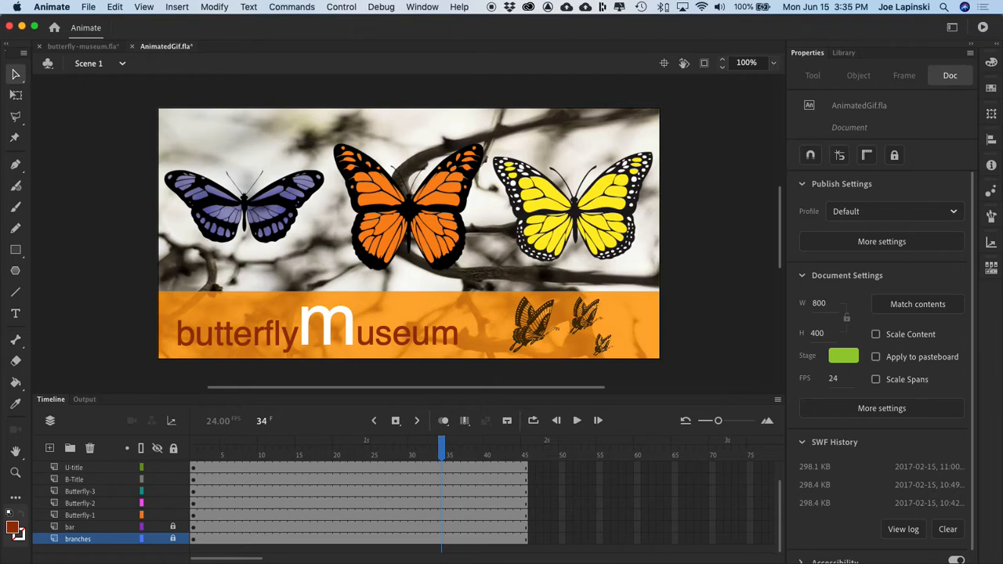
Step: Insert keyframes at frames 6, 11 and 16 on the Butterfly-1 layer
{"action": "left_click", "coordinate": [101, 517]}
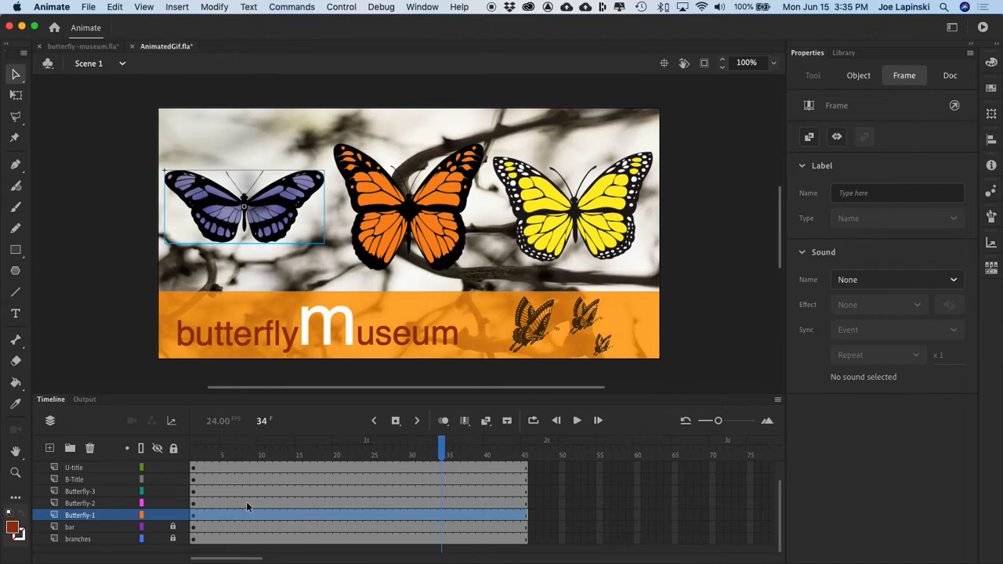
{"action": "left_click", "coordinate": [225, 511]}
{"action": "left_click", "coordinate": [231, 516]}
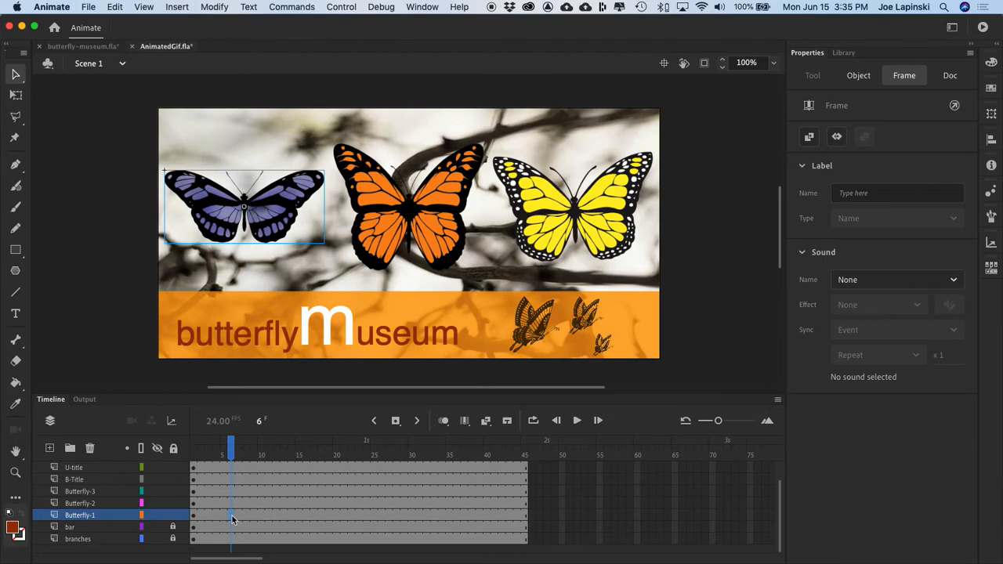
{"action": "key", "text": "F6"}
{"action": "left_click", "coordinate": [268, 514]}
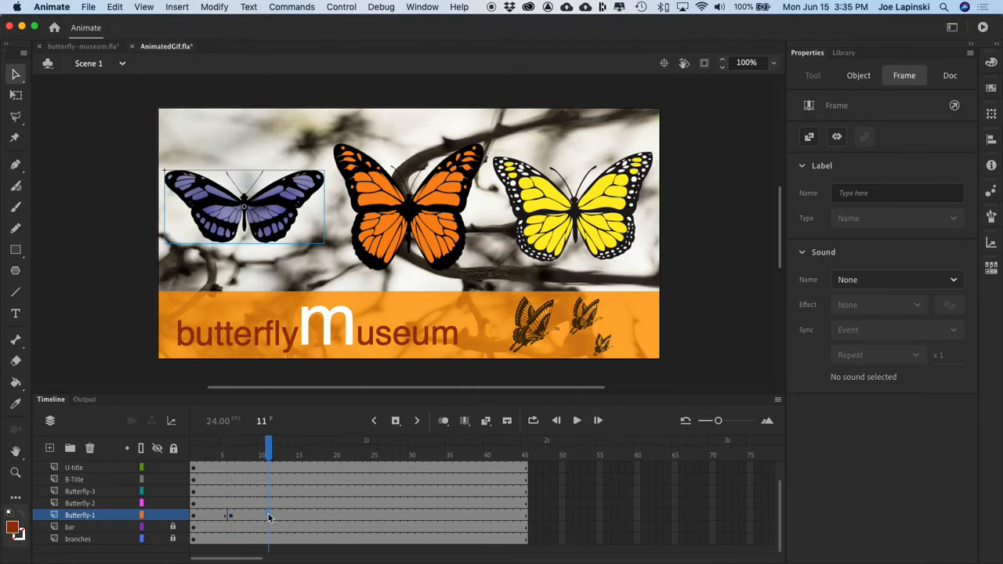
{"action": "key", "text": "F6"}
{"action": "left_click", "coordinate": [302, 515]}
{"action": "left_click", "coordinate": [306, 518]}
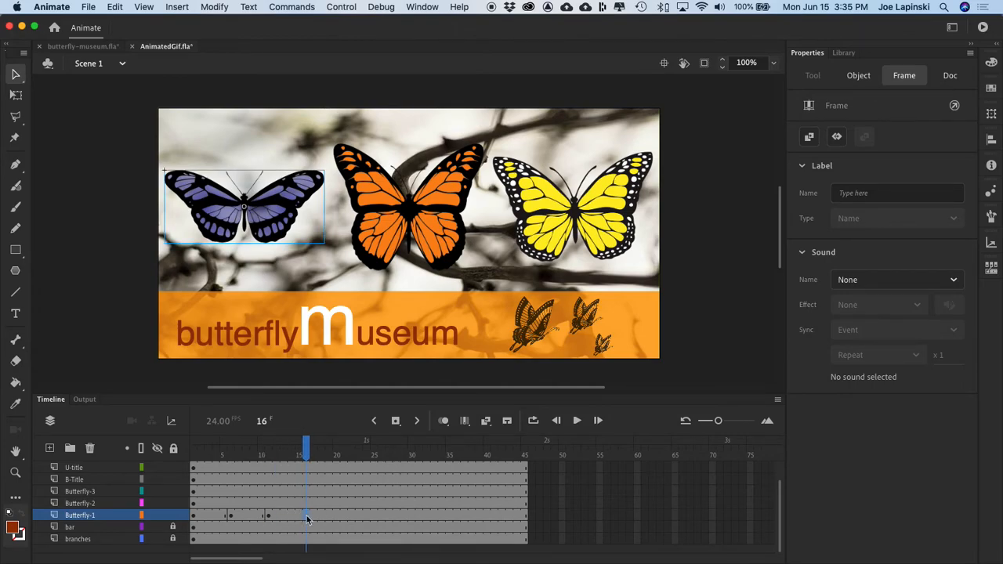
{"action": "key", "text": "F6"}
Step: At frame 6 of Butterfly-1, unlink the blue butterfly's scale proportions and set its horizontal scale to 15%
{"action": "left_click", "coordinate": [230, 516]}
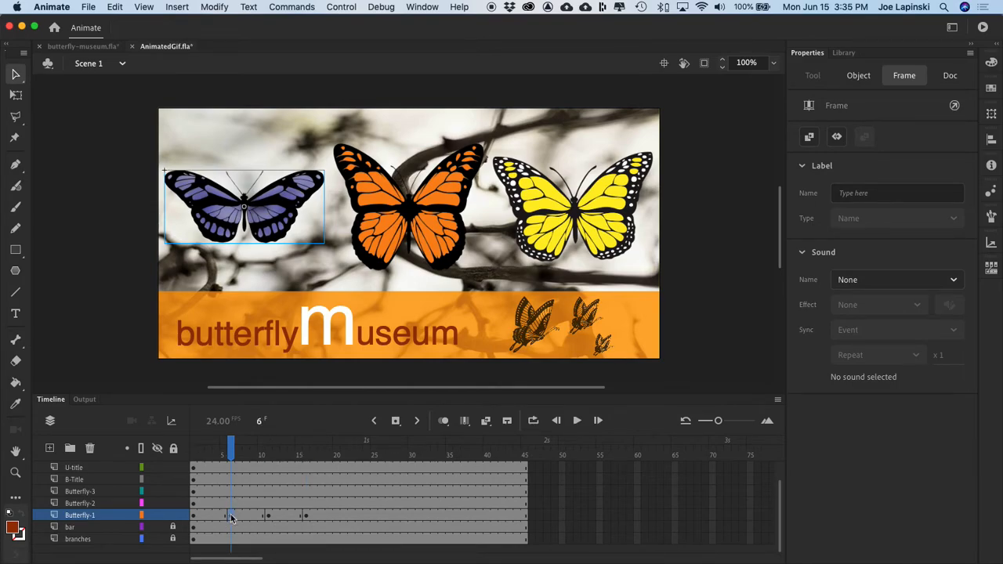
{"action": "key", "text": "F6"}
{"action": "left_click", "coordinate": [282, 215]}
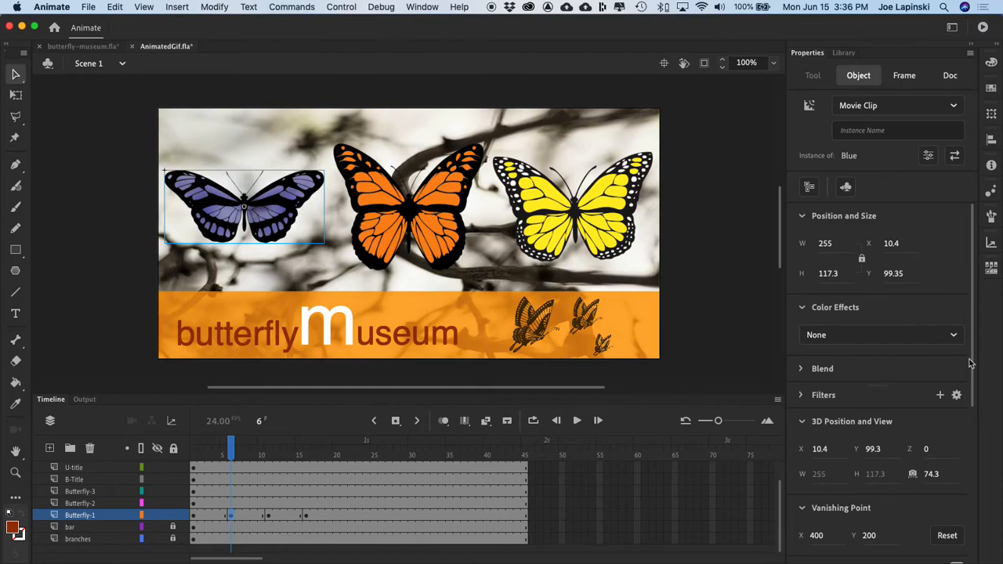
{"action": "left_click", "coordinate": [992, 117]}
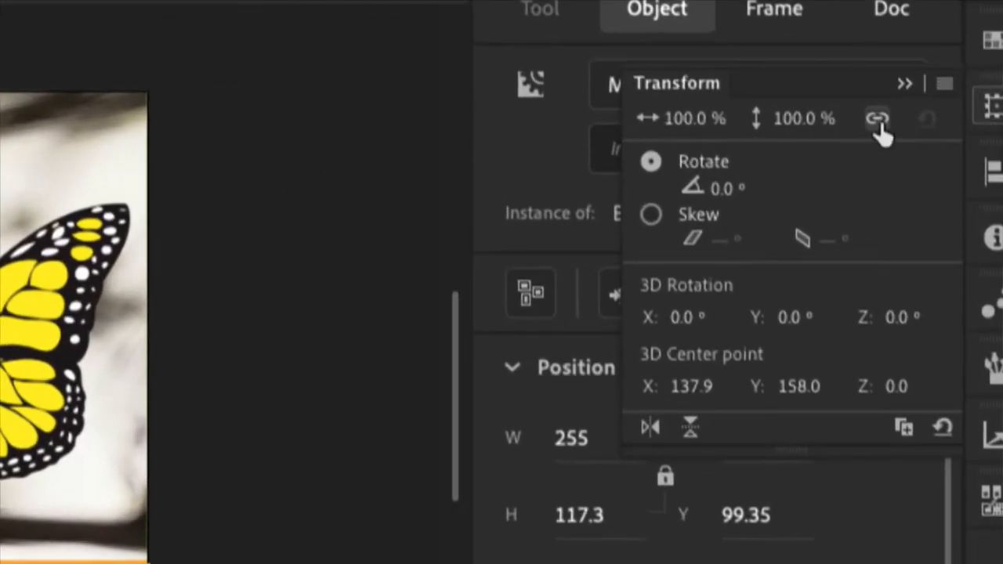
{"action": "left_click", "coordinate": [878, 125]}
{"action": "left_click", "coordinate": [689, 116]}
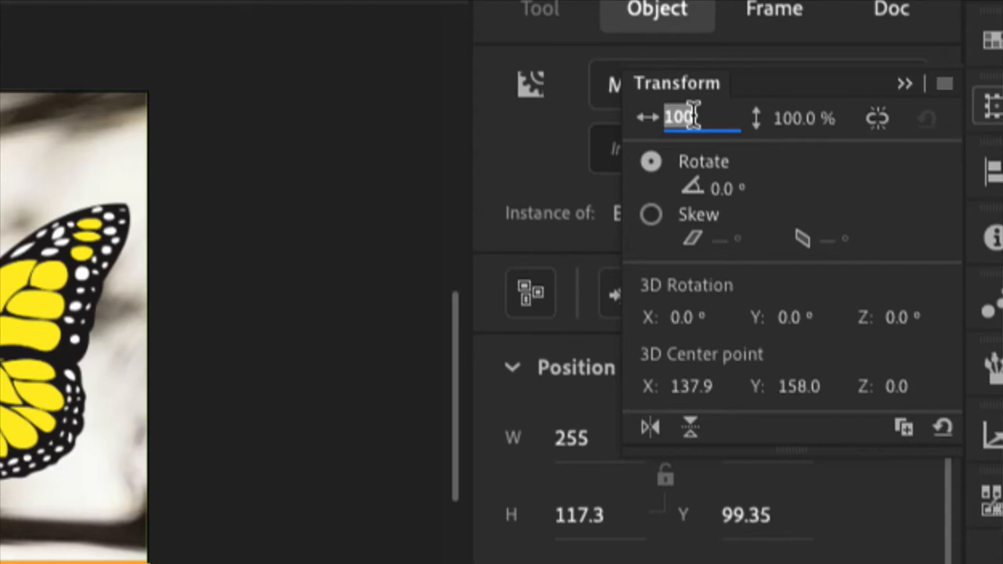
{"action": "type", "text": "15"}
{"action": "key", "text": "Return"}
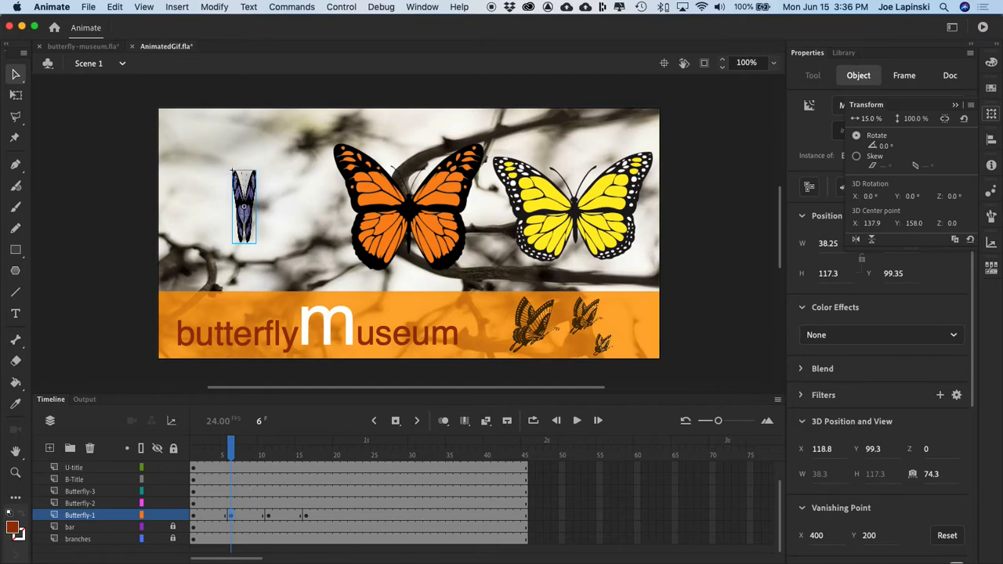
Step: Try a motion tween between frames 1 and 6 on Butterfly-1 and scrub through it
{"action": "right_click", "coordinate": [212, 514]}
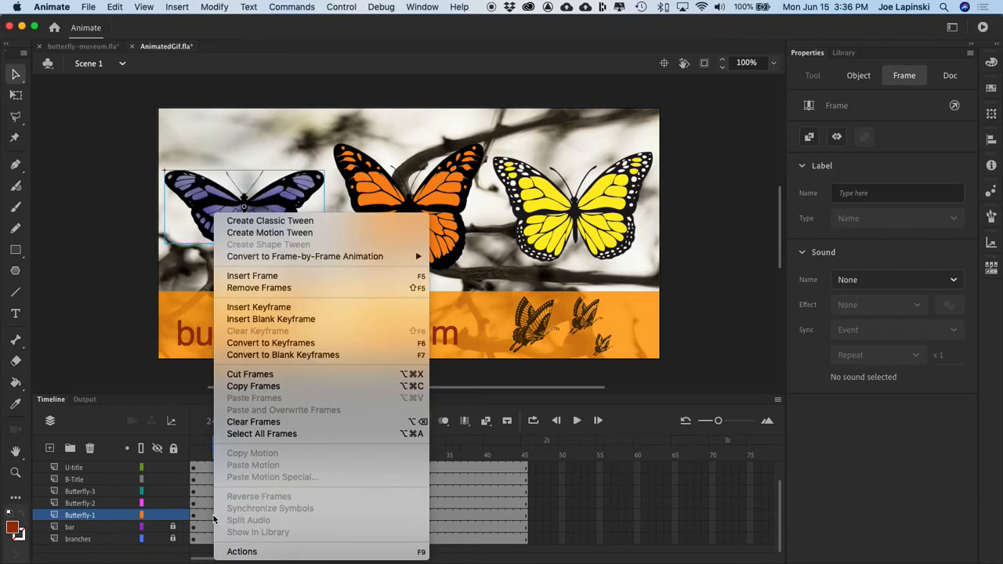
{"action": "left_click", "coordinate": [316, 231]}
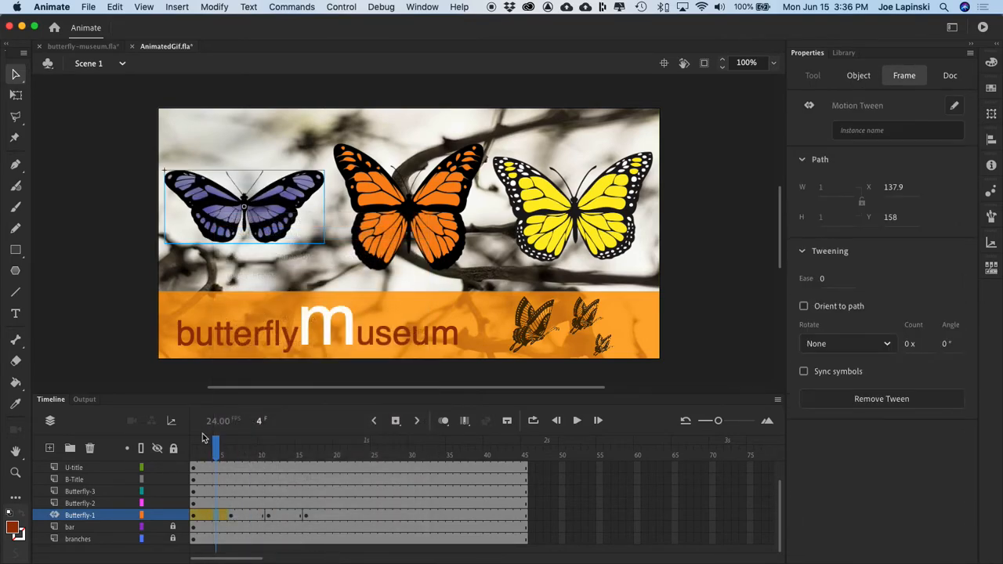
{"action": "left_click", "coordinate": [232, 455]}
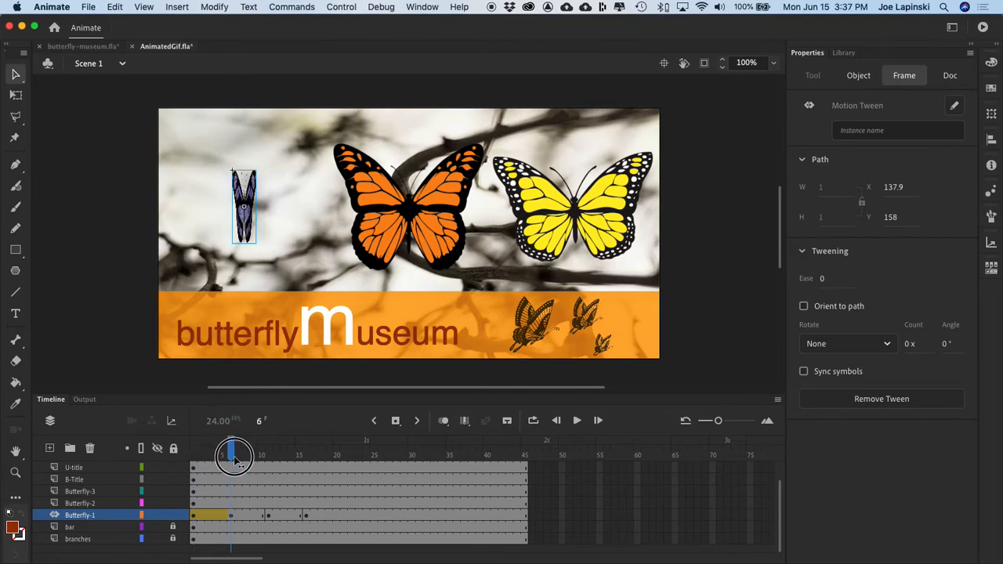
{"action": "left_click_drag", "start_coordinate": [232, 455], "coordinate": [216, 455]}
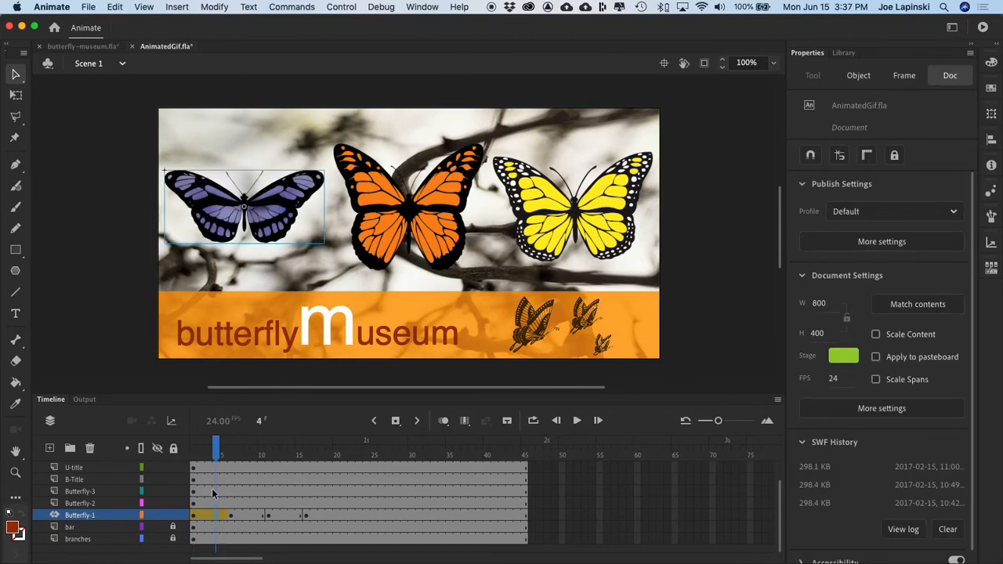
Step: Create classic tweens on Butterfly-1 between frames 1 and 6 and between frames 6 and 11, scrubbing to check each flap
{"action": "right_click", "coordinate": [210, 515]}
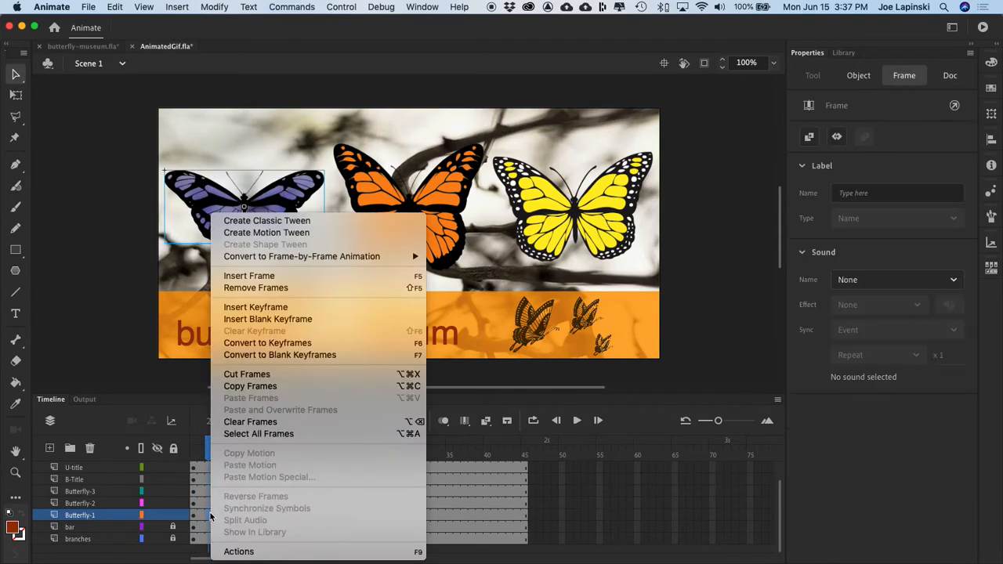
{"action": "left_click", "coordinate": [311, 222]}
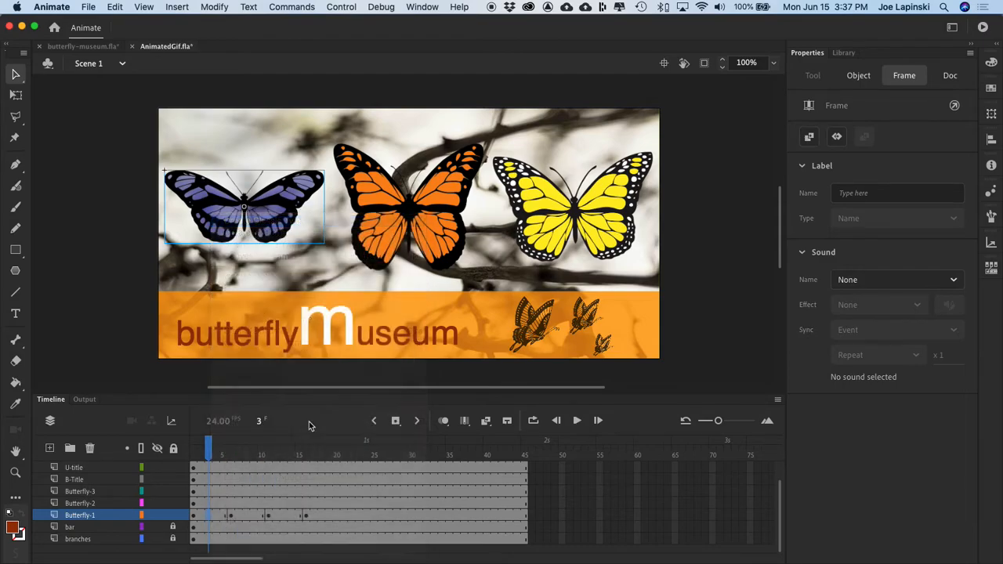
{"action": "left_click", "coordinate": [192, 451]}
{"action": "left_click_drag", "start_coordinate": [192, 451], "coordinate": [248, 476]}
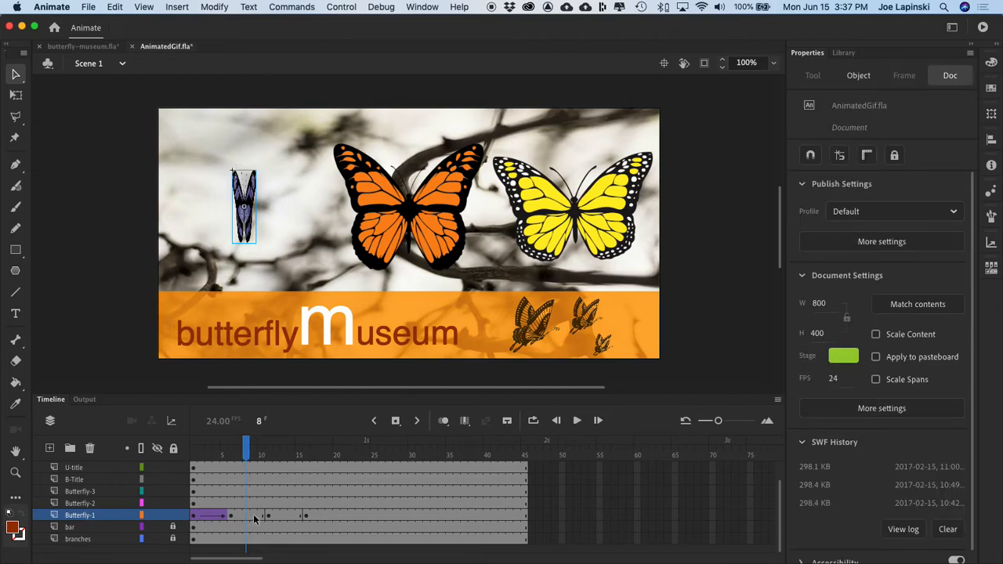
{"action": "right_click", "coordinate": [255, 518]}
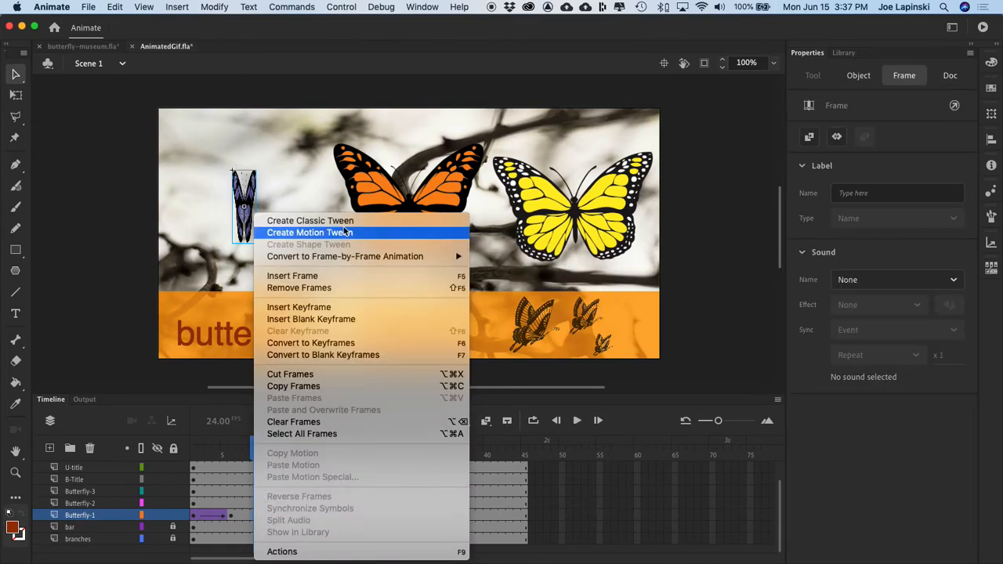
{"action": "left_click", "coordinate": [310, 220]}
{"action": "left_click", "coordinate": [255, 448]}
{"action": "left_click_drag", "start_coordinate": [255, 448], "coordinate": [313, 490]}
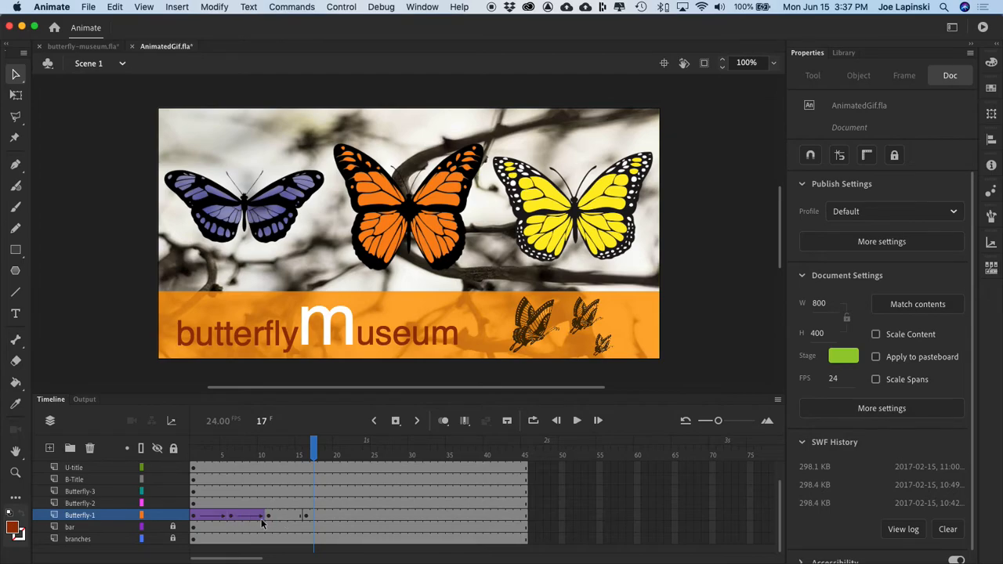
Step: Test the movie to preview the blue butterfly's wing flap, and close the preview window
{"action": "left_click", "coordinate": [305, 515]}
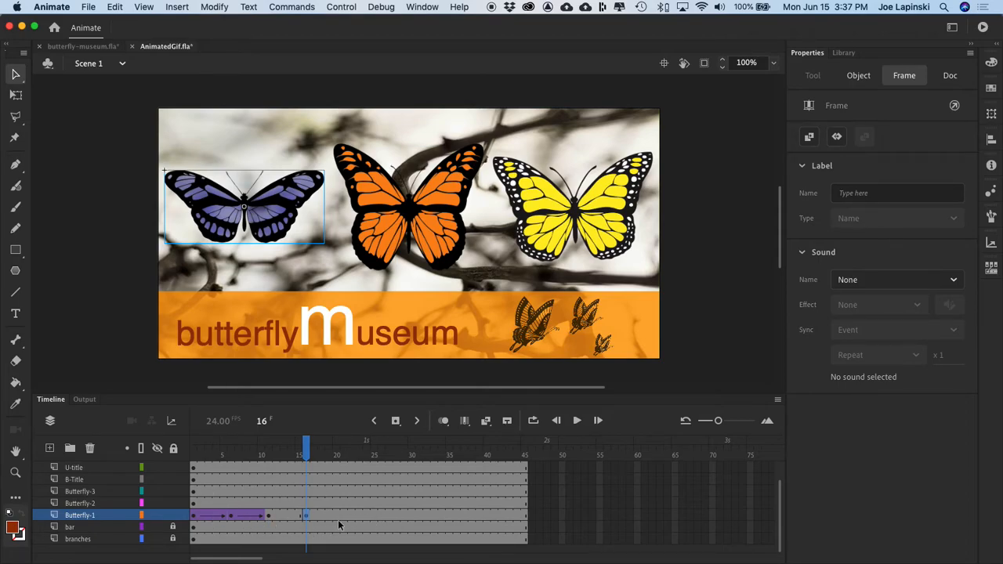
{"action": "key", "text": "super+Return"}
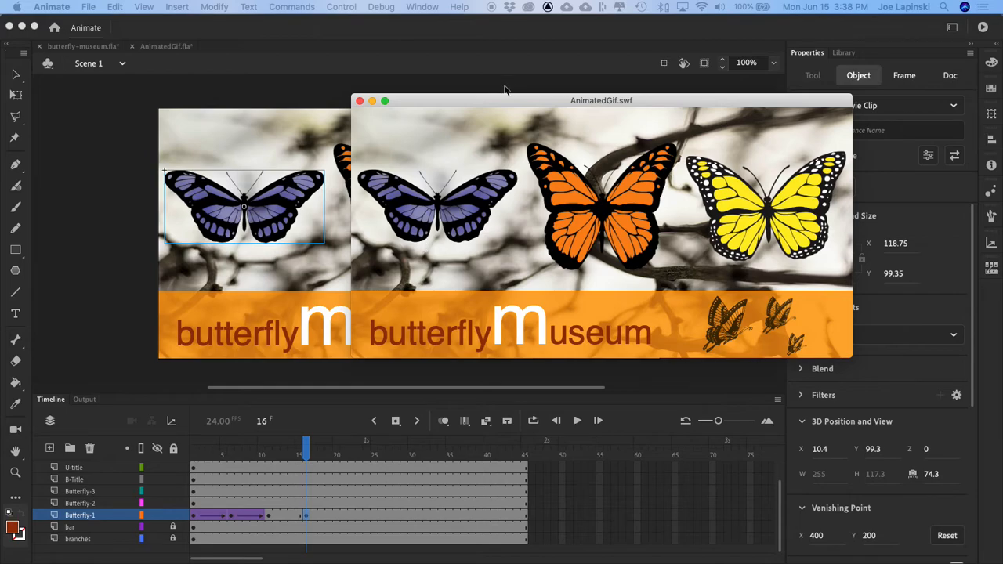
{"action": "left_click_drag", "start_coordinate": [444, 104], "coordinate": [402, 73]}
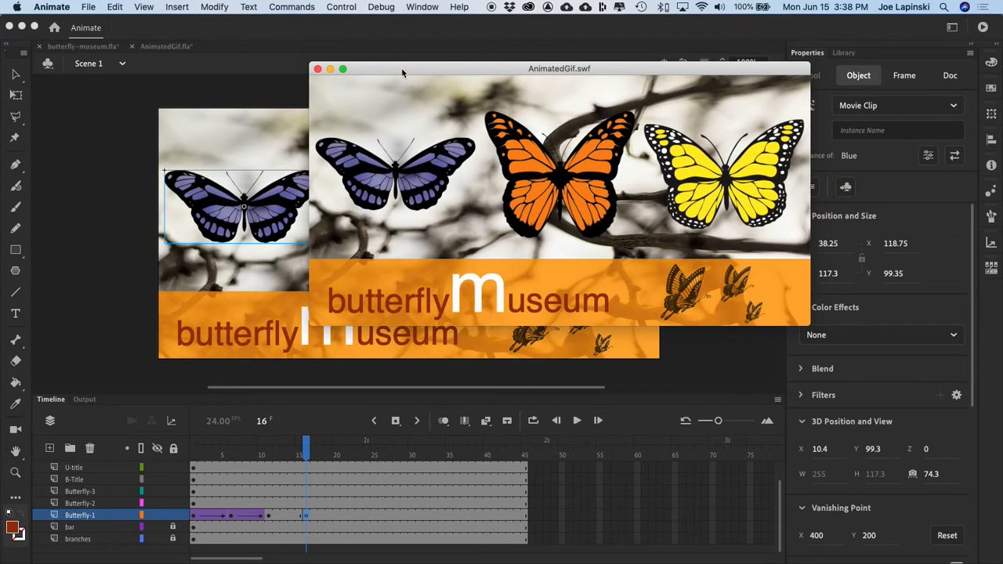
{"action": "left_click", "coordinate": [317, 69]}
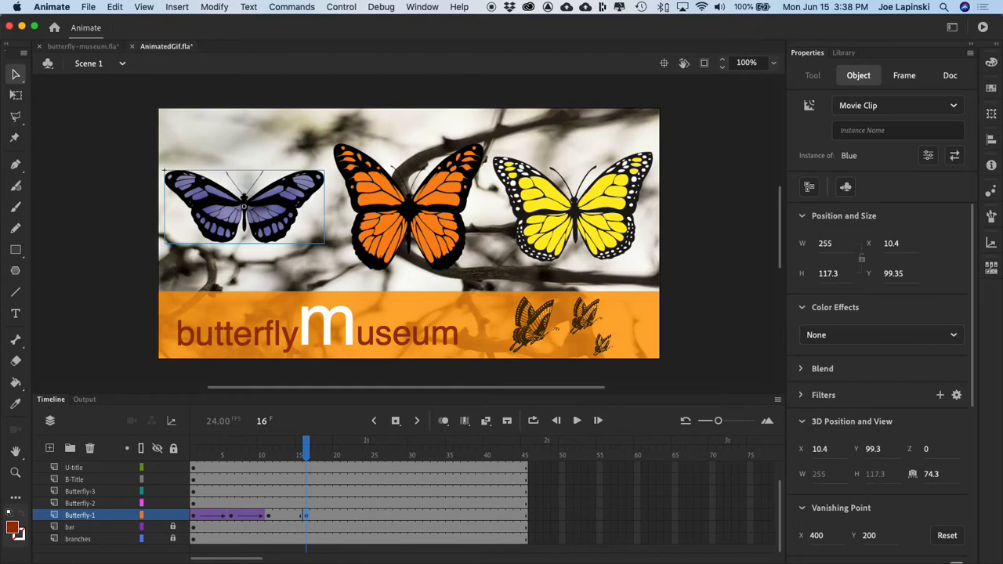
Step: Insert keyframes on the Butterfly-2 layer at frames 14, 19 and 24
{"action": "left_click", "coordinate": [103, 503]}
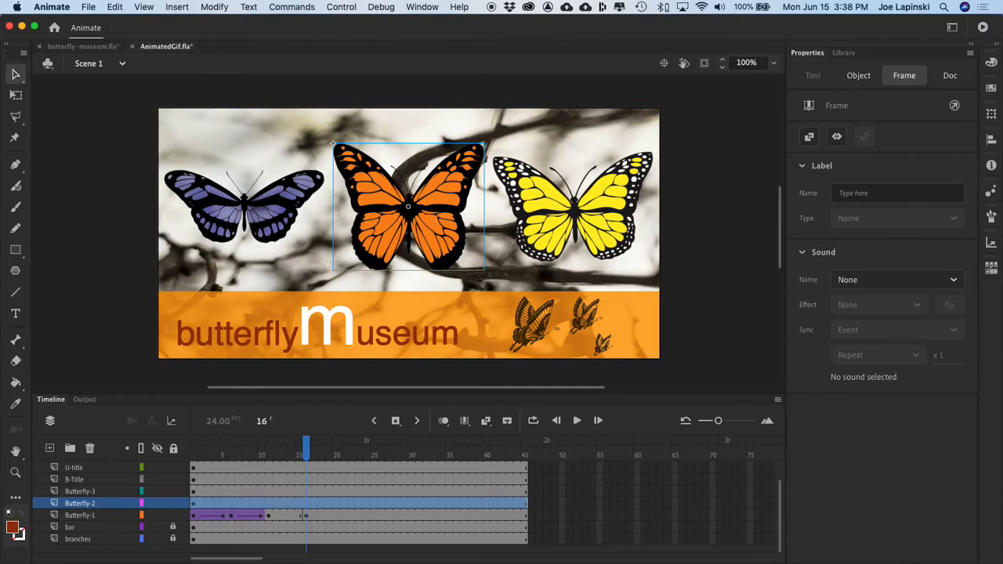
{"action": "left_click", "coordinate": [294, 493]}
{"action": "left_click", "coordinate": [294, 505]}
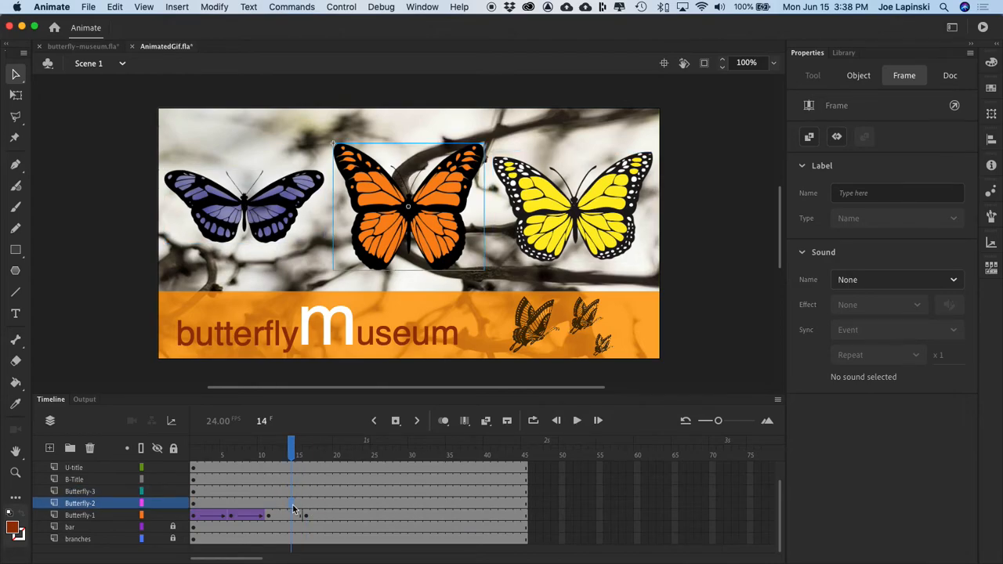
{"action": "key", "text": "F6"}
{"action": "left_click", "coordinate": [330, 504]}
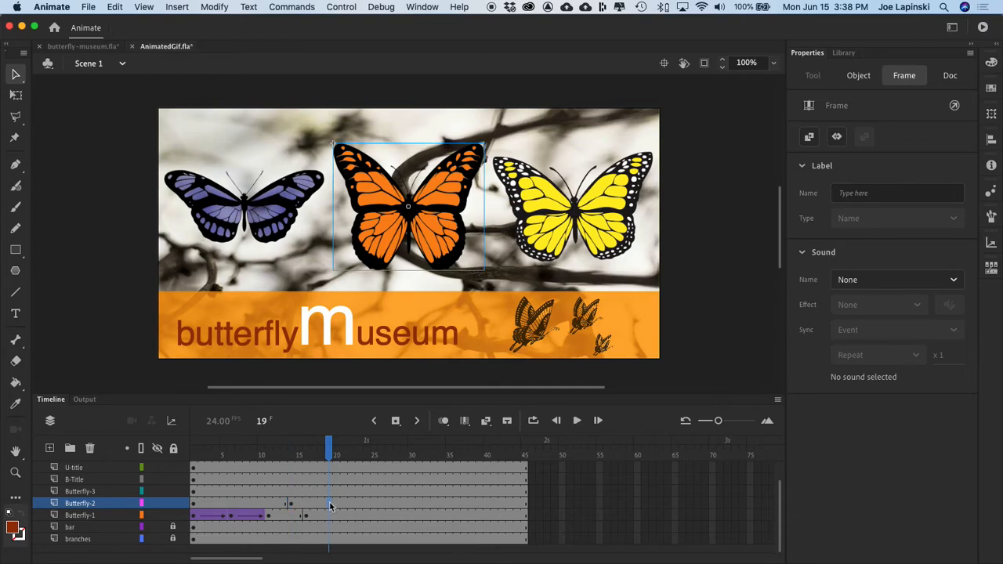
{"action": "key", "text": "F6"}
{"action": "left_click", "coordinate": [365, 502]}
{"action": "key", "text": "F6"}
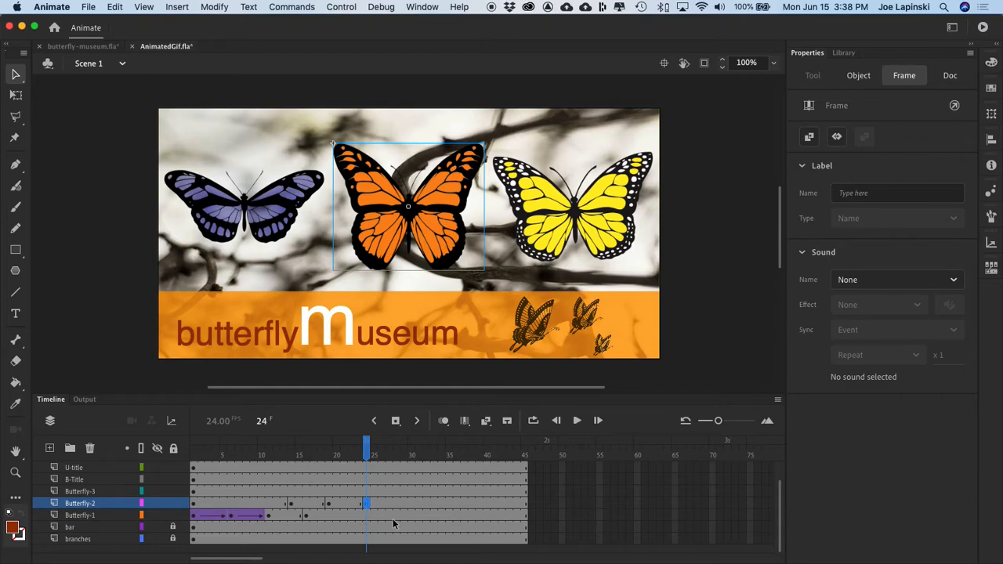
Step: Add two more keyframes on Butterfly-2, at frames 32 and 28
{"action": "left_click", "coordinate": [425, 502]}
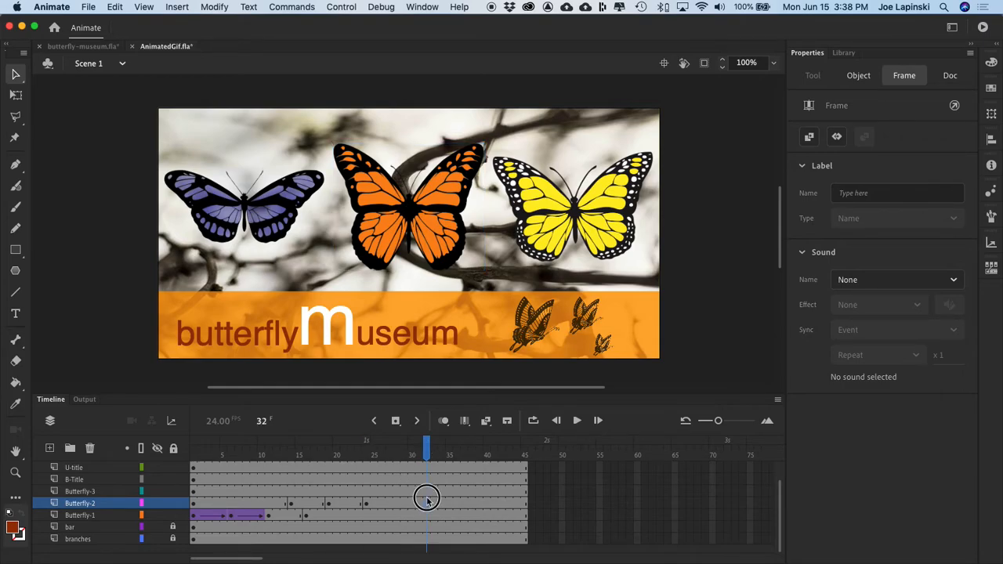
{"action": "left_click", "coordinate": [421, 502]}
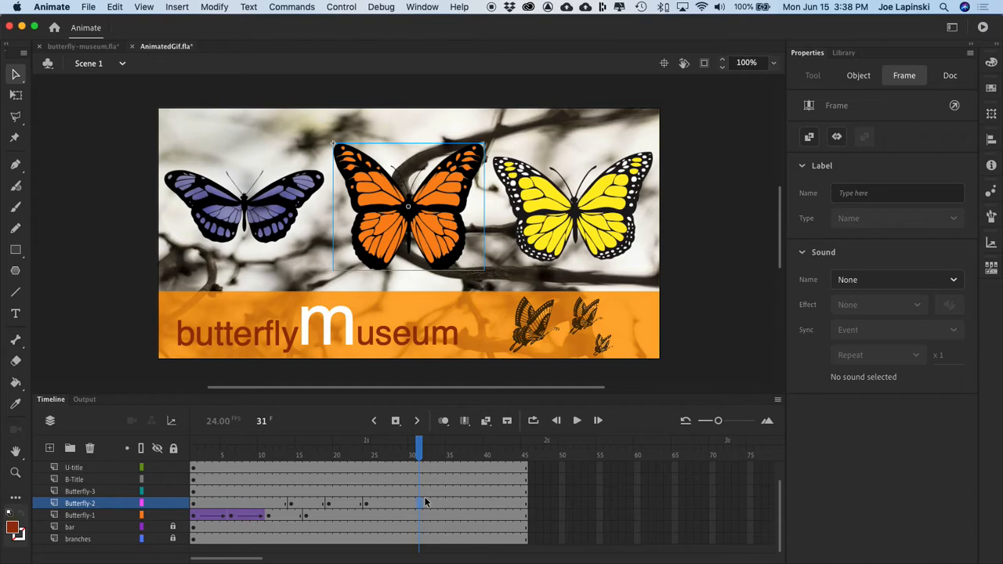
{"action": "left_click", "coordinate": [427, 502]}
{"action": "key", "text": "F6"}
{"action": "left_click", "coordinate": [394, 505]}
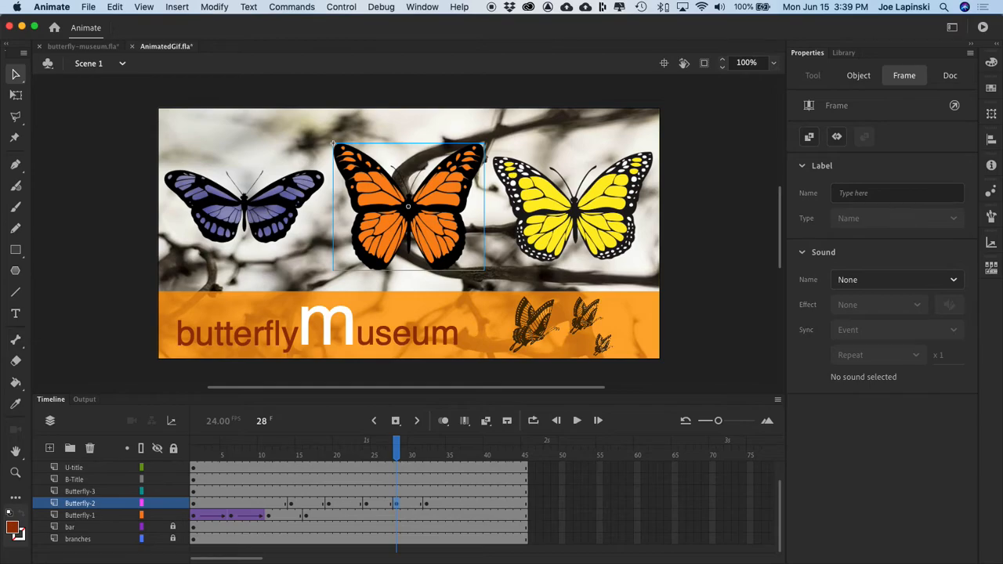
Step: At frame 19 of Butterfly-2, set the orange butterfly's horizontal scale to 15%, leaving the vertical scale at 100%
{"action": "left_click", "coordinate": [328, 505]}
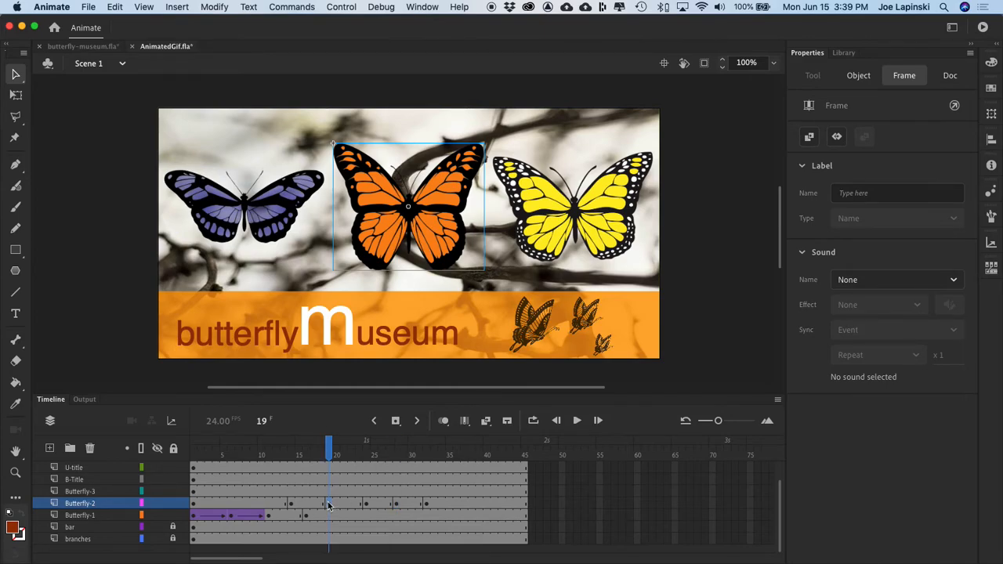
{"action": "left_click", "coordinate": [443, 206]}
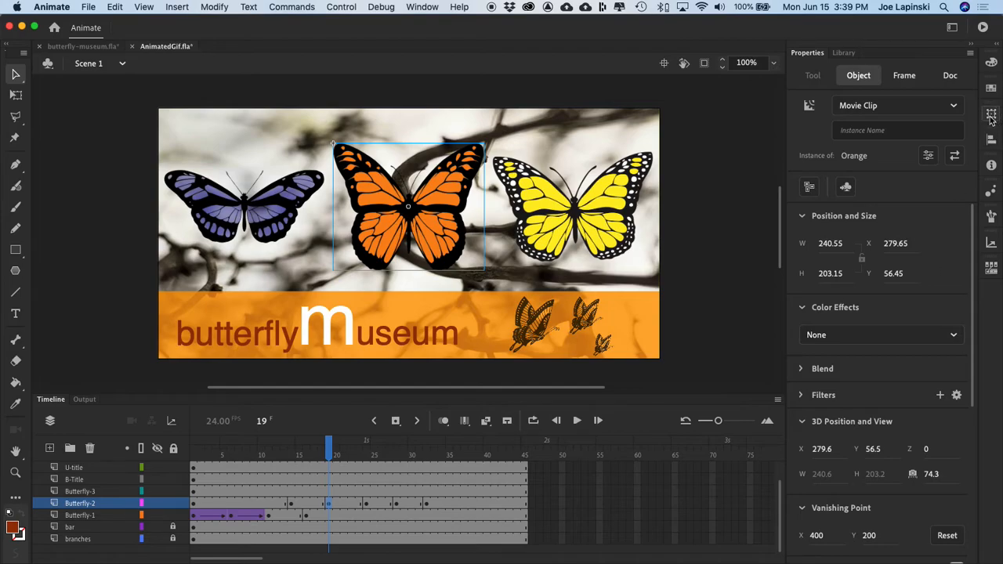
{"action": "left_click", "coordinate": [991, 116]}
{"action": "left_click", "coordinate": [869, 121]}
{"action": "type", "text": "1"}
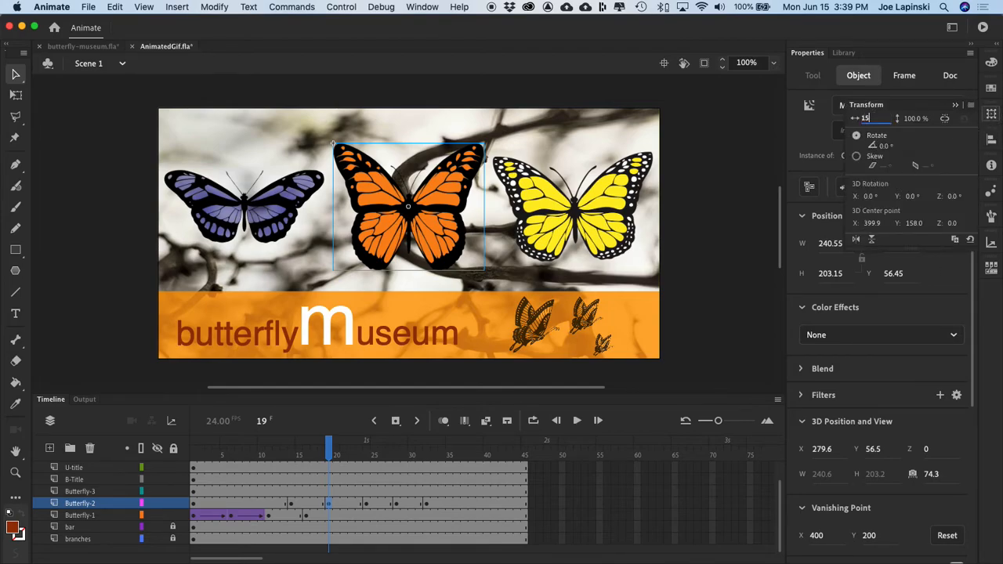
{"action": "type", "text": "5"}
{"action": "key", "text": "Return"}
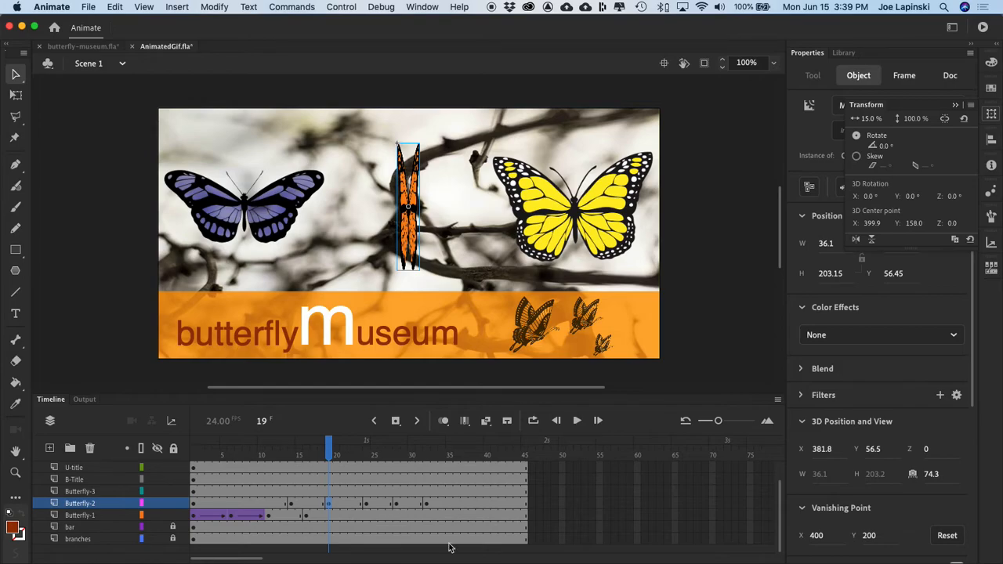
Step: At frame 28 of Butterfly-2, set the orange butterfly's horizontal scale to 15%
{"action": "left_click", "coordinate": [396, 508]}
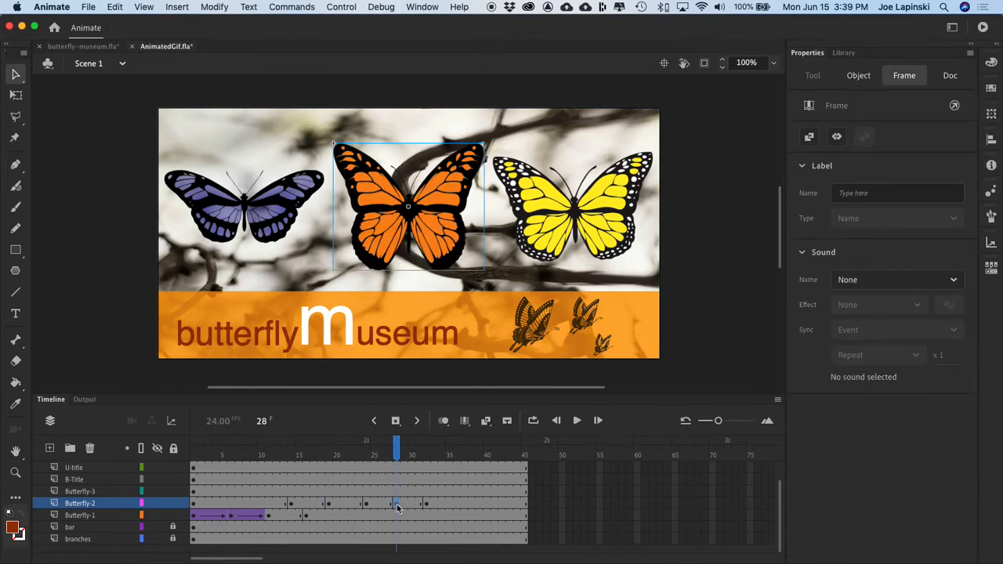
{"action": "left_click", "coordinate": [444, 186]}
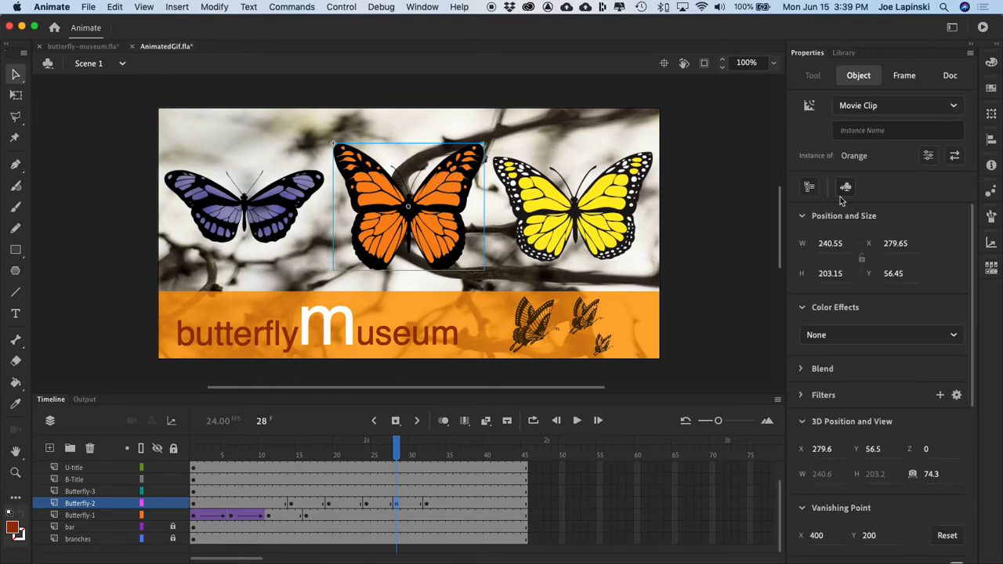
{"action": "left_click", "coordinate": [991, 113]}
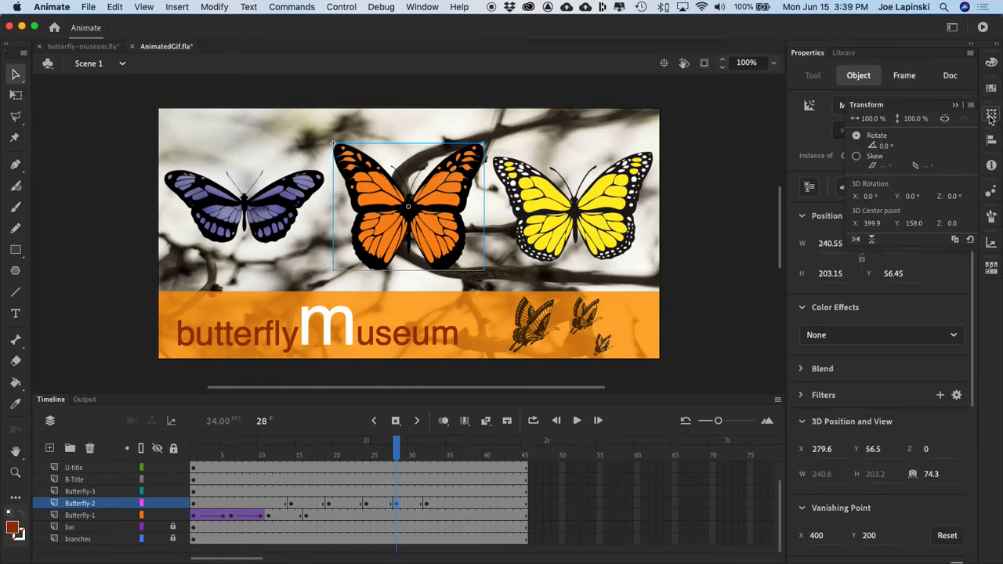
{"action": "left_click", "coordinate": [868, 119]}
{"action": "type", "text": "15"}
{"action": "key", "text": "Return"}
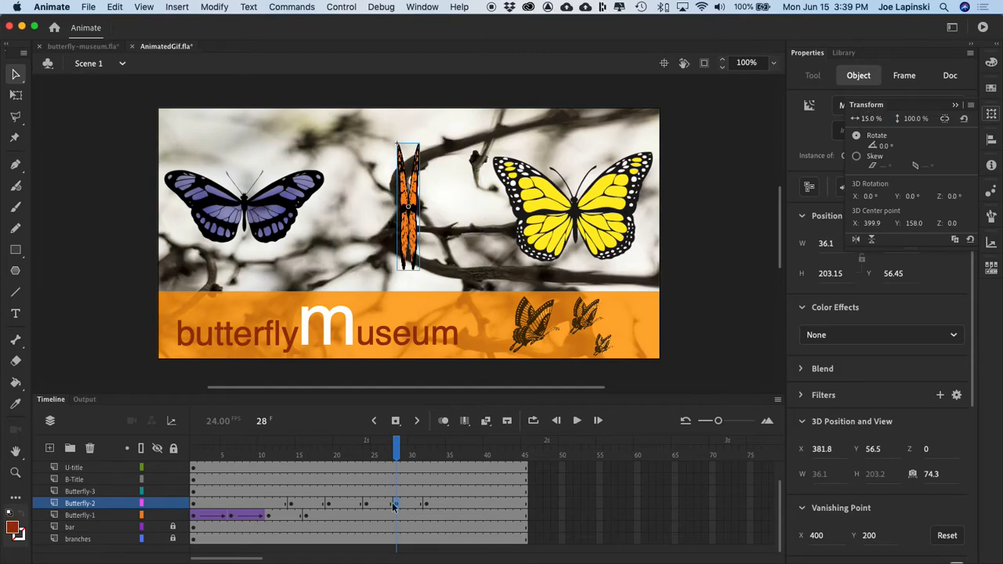
Step: Create classic tweens on Butterfly-2 between frames 14 and 19 and between frames 19 and 24
{"action": "right_click", "coordinate": [306, 504]}
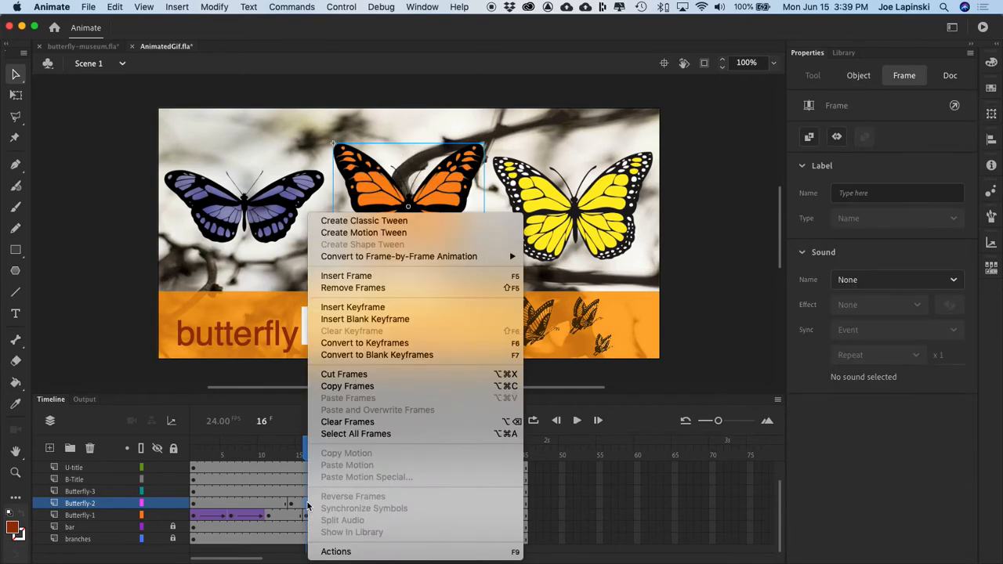
{"action": "left_click", "coordinate": [413, 222]}
{"action": "left_click", "coordinate": [291, 505]}
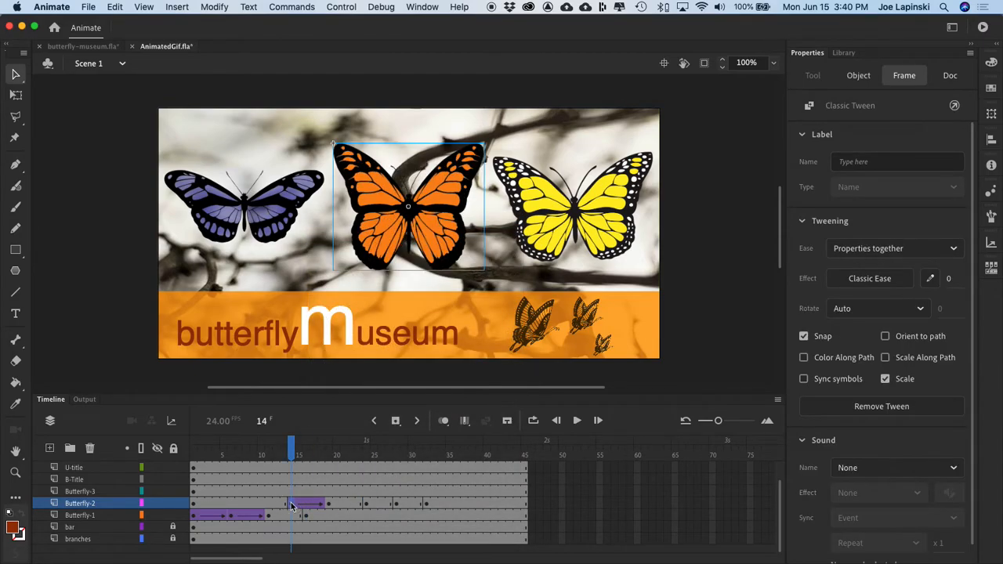
{"action": "left_click", "coordinate": [329, 504]}
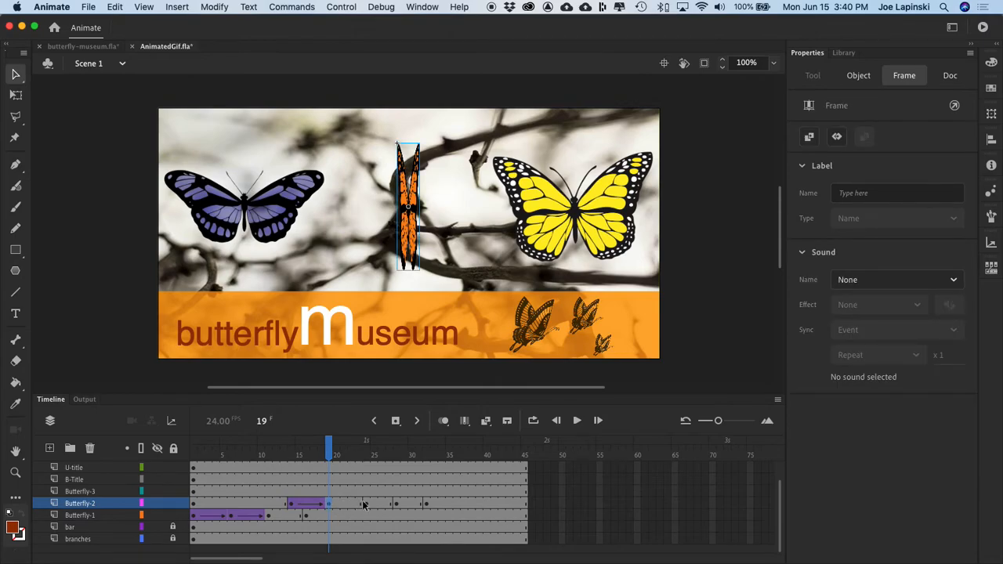
{"action": "left_click", "coordinate": [365, 503]}
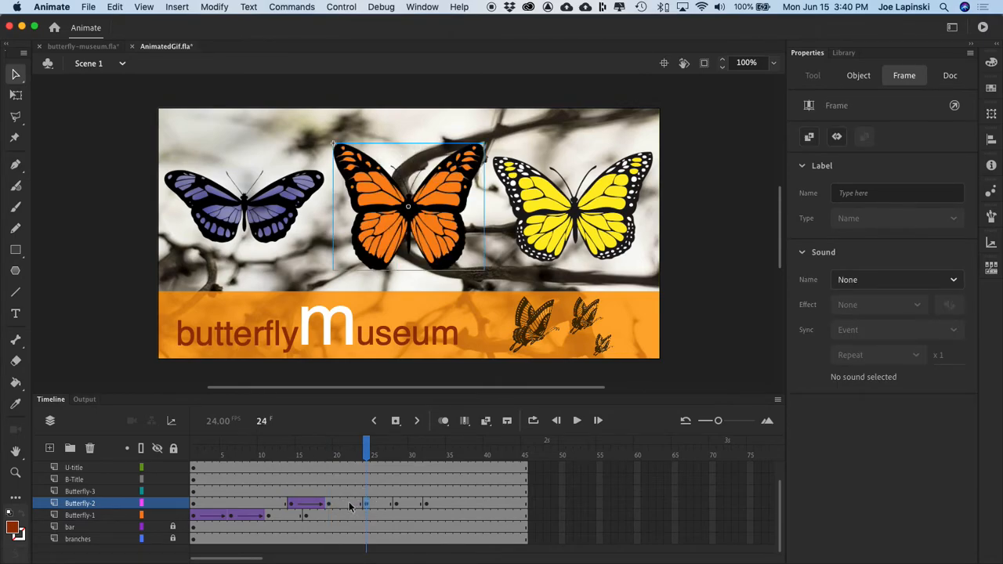
{"action": "right_click", "coordinate": [350, 504]}
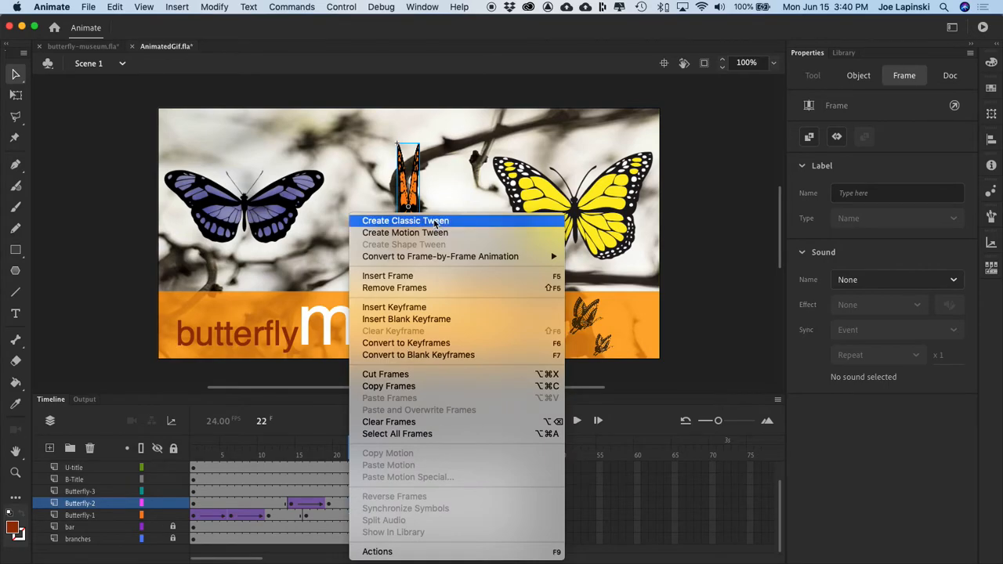
{"action": "left_click", "coordinate": [435, 222]}
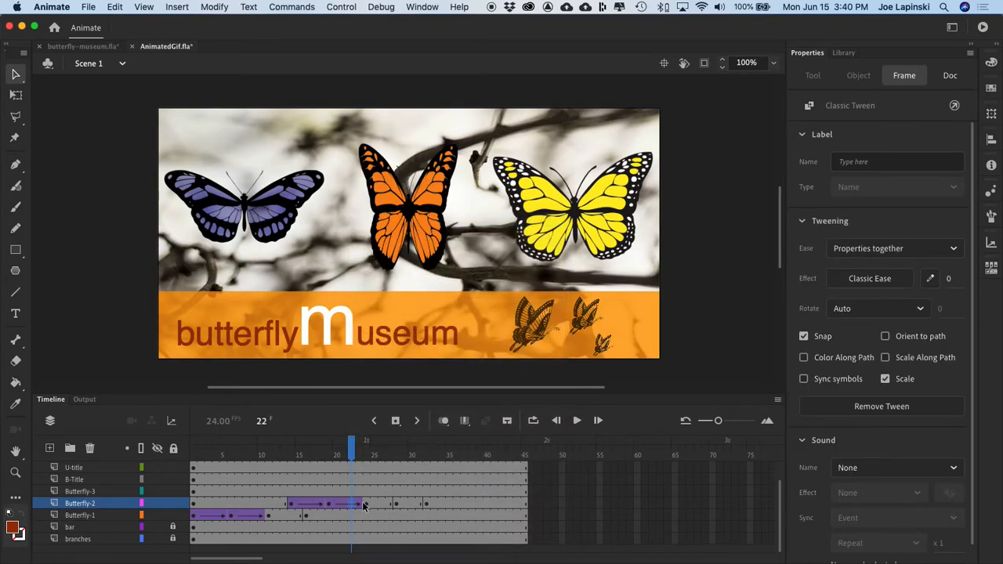
Step: Create classic tweens on Butterfly-2 between frames 24 and 28 and between frames 28 and 32, and move the playhead to frame 44
{"action": "left_click", "coordinate": [399, 504]}
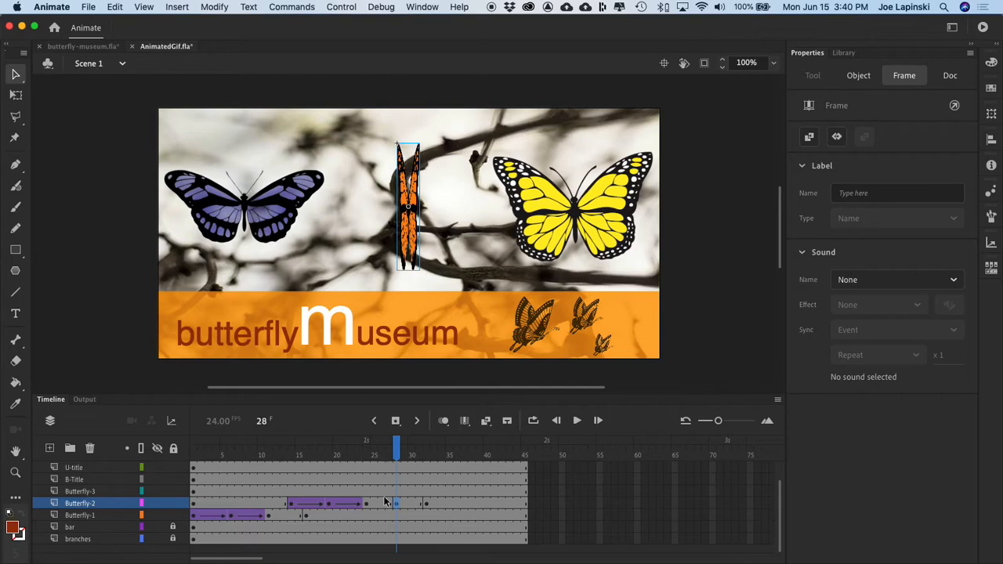
{"action": "right_click", "coordinate": [385, 506]}
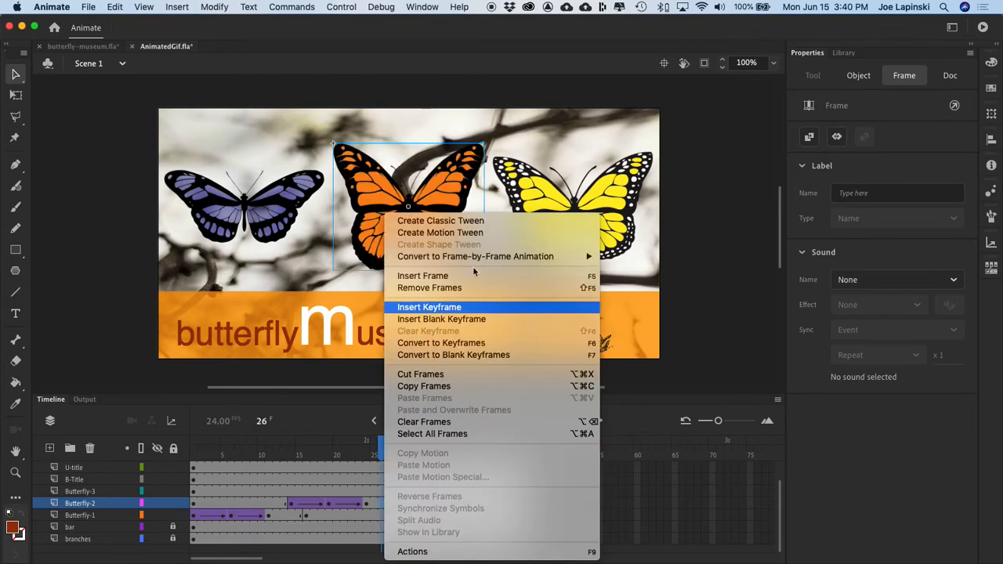
{"action": "left_click", "coordinate": [447, 221]}
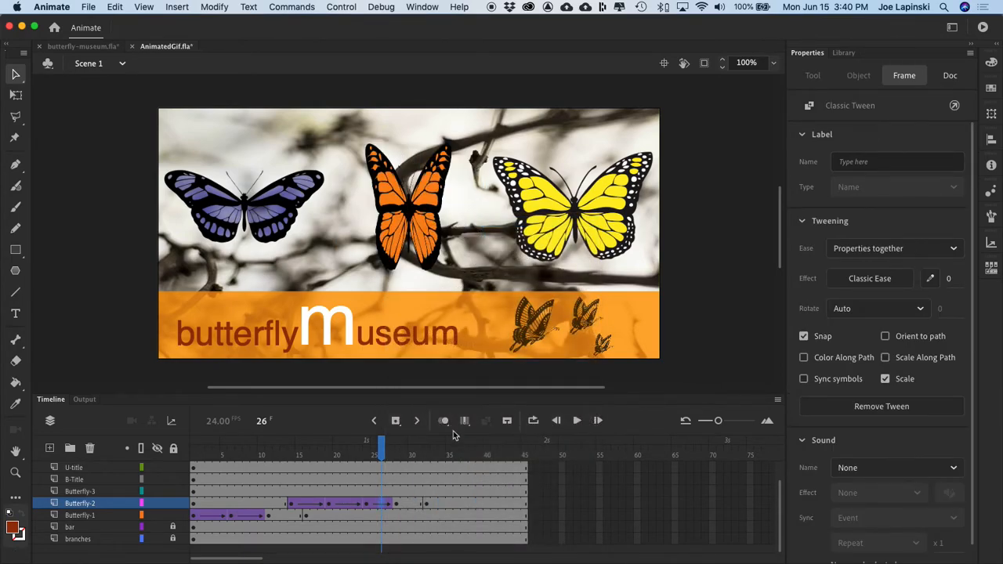
{"action": "right_click", "coordinate": [406, 505]}
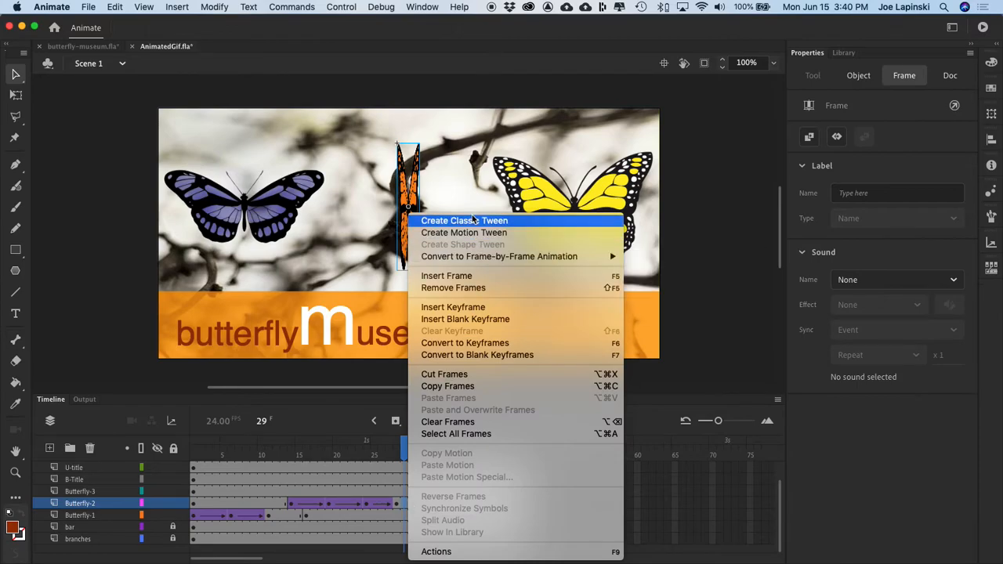
{"action": "left_click", "coordinate": [448, 220]}
{"action": "left_click", "coordinate": [427, 502]}
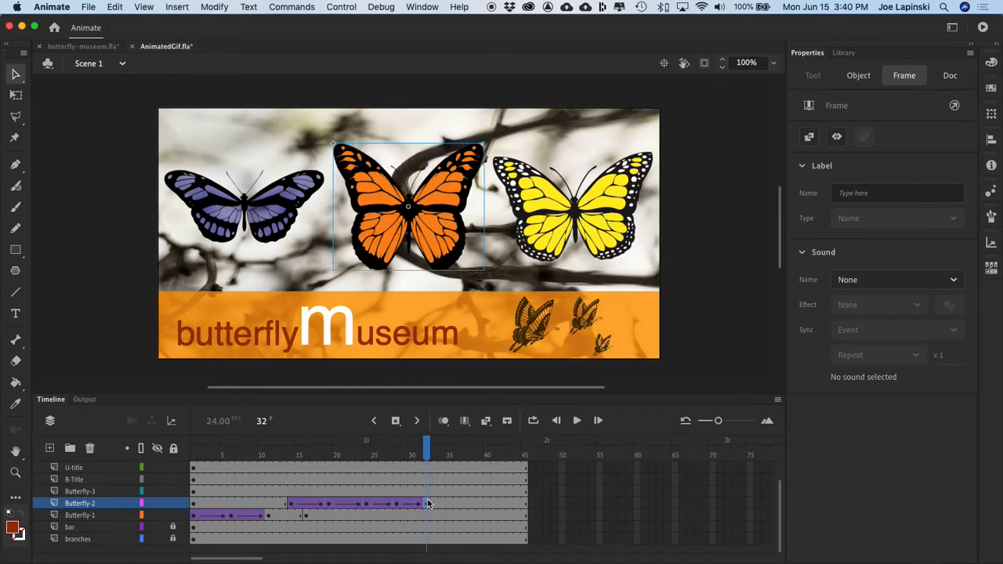
{"action": "left_click_drag", "start_coordinate": [427, 453], "coordinate": [515, 502]}
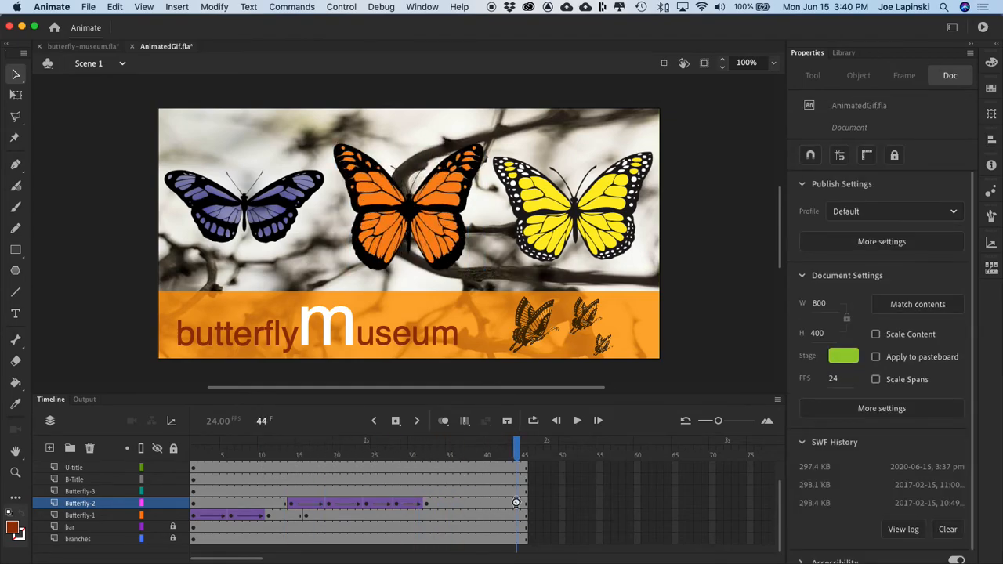
Step: Test the movie to preview the blue and orange wing flaps, close the preview window and save the document
{"action": "key", "text": "super+Return"}
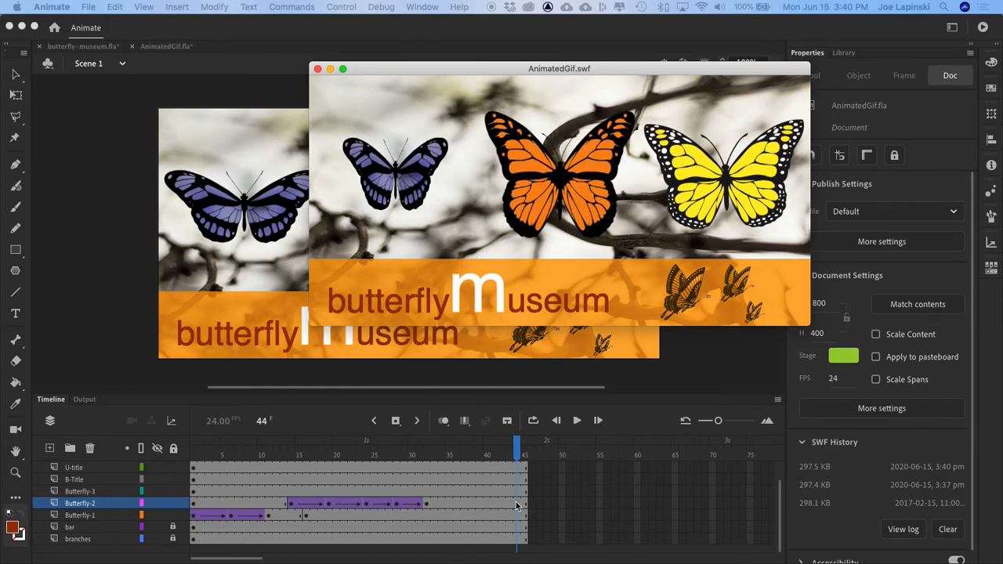
{"action": "left_click", "coordinate": [318, 69]}
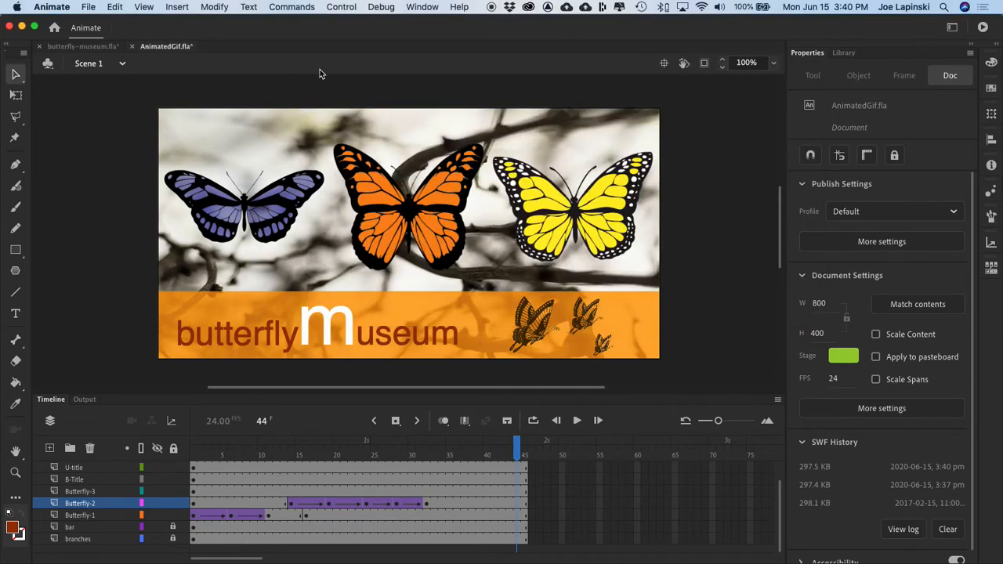
{"action": "key", "text": "super+s"}
Step: Insert keyframes on the Butterfly-3 layer at frames 9, 20 and 40
{"action": "left_click", "coordinate": [252, 487]}
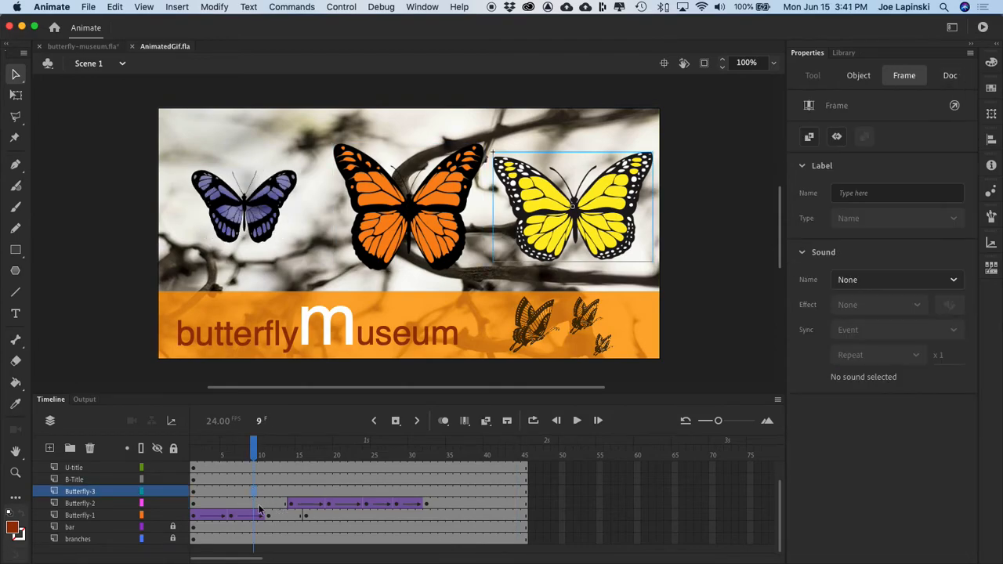
{"action": "key", "text": "F6"}
{"action": "left_click", "coordinate": [337, 491]}
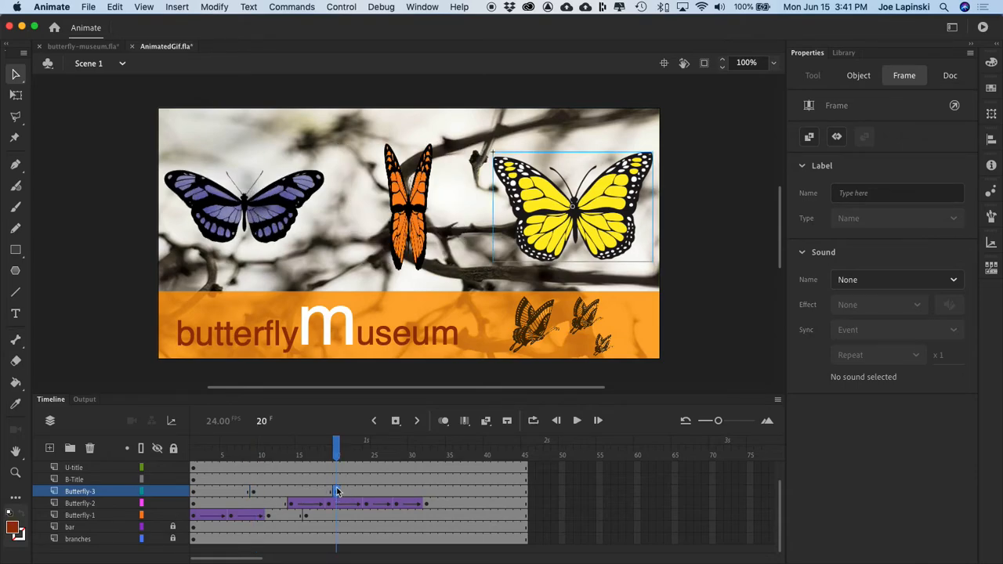
{"action": "left_click", "coordinate": [487, 491]}
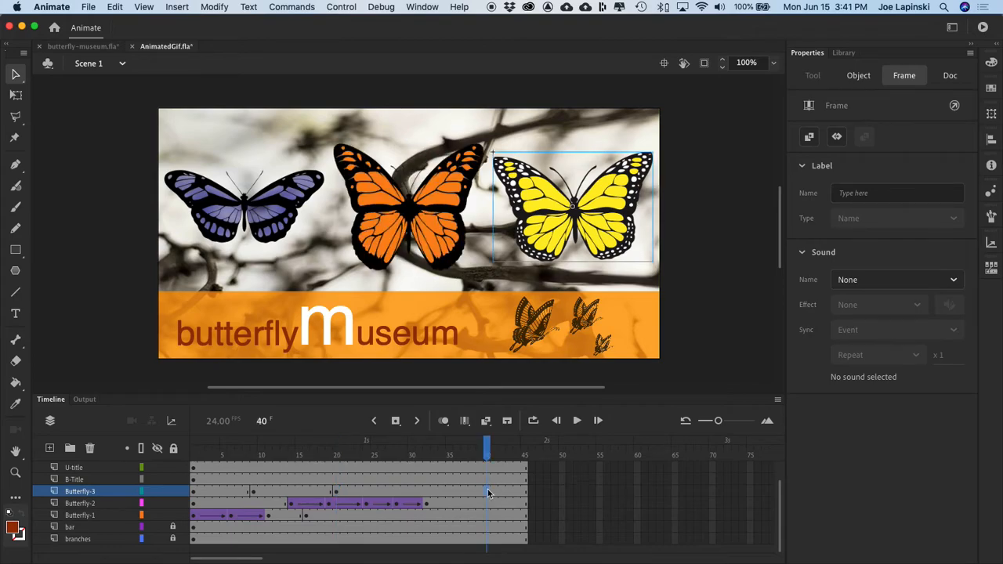
{"action": "key", "text": "F6"}
Step: Scale the yellow butterfly's width to 15% at the frame 20 keyframe of the Butterfly-3 layer
{"action": "left_click", "coordinate": [337, 487]}
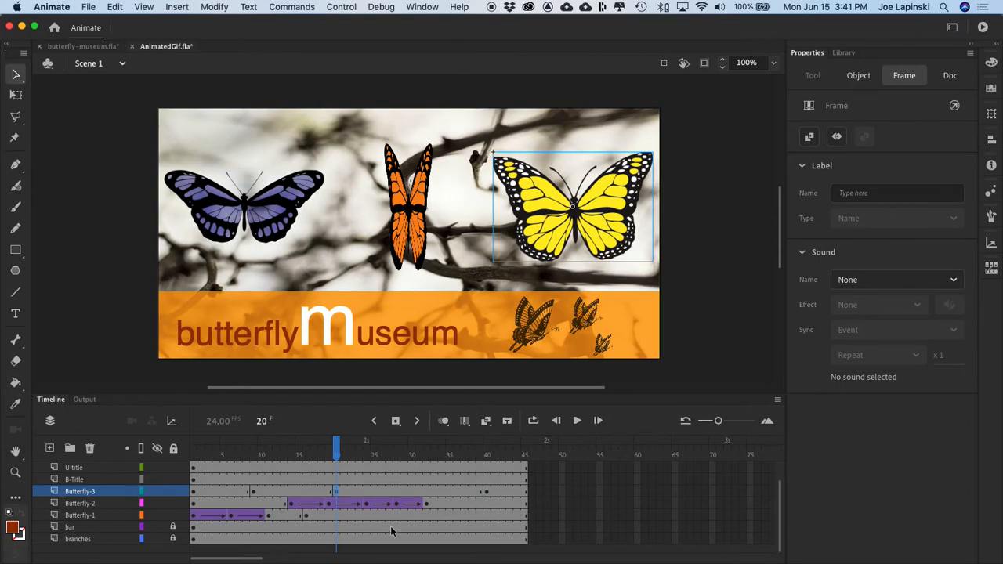
{"action": "left_click", "coordinate": [627, 218]}
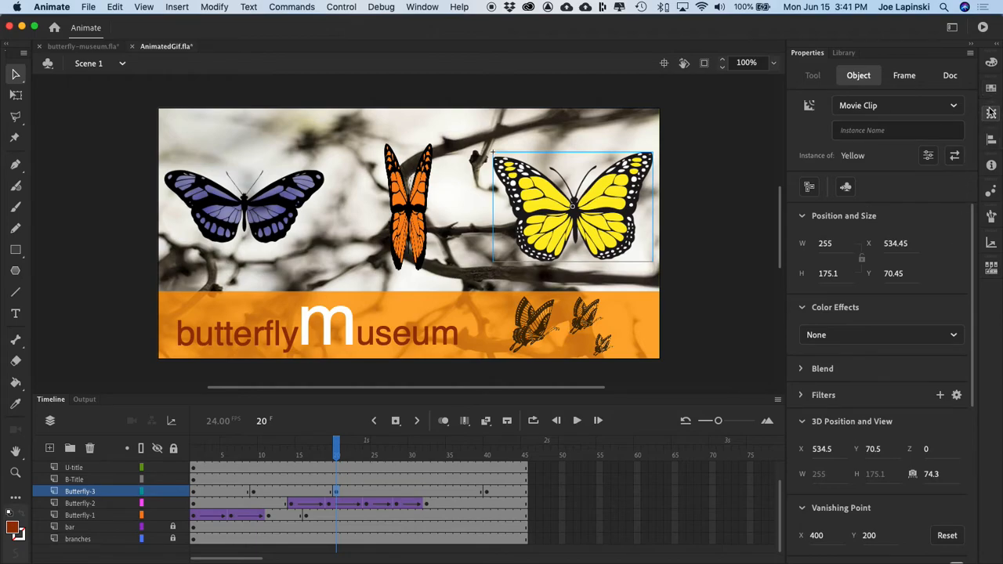
{"action": "left_click", "coordinate": [991, 113]}
{"action": "left_click", "coordinate": [868, 118]}
{"action": "type", "text": "15"}
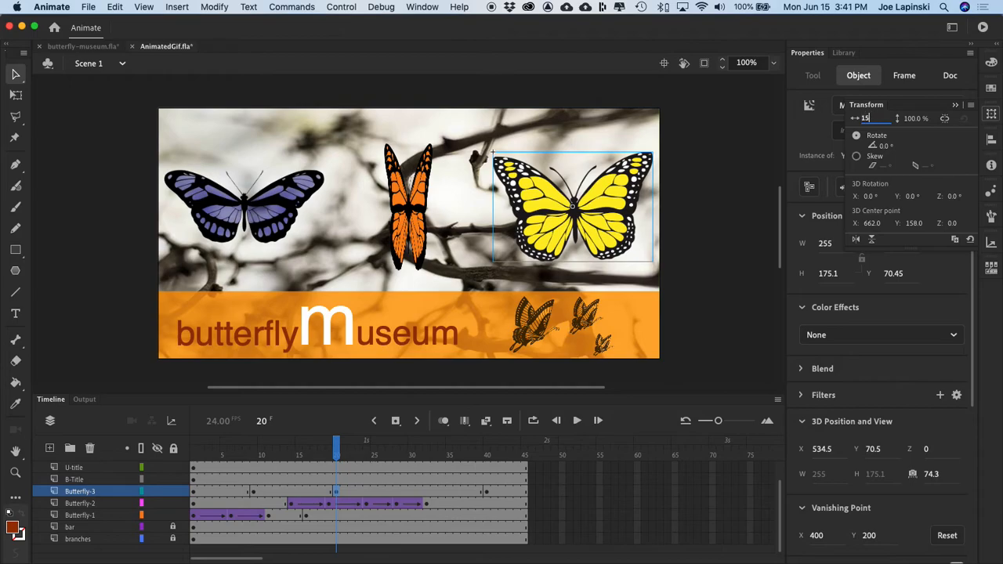
{"action": "key", "text": "Return"}
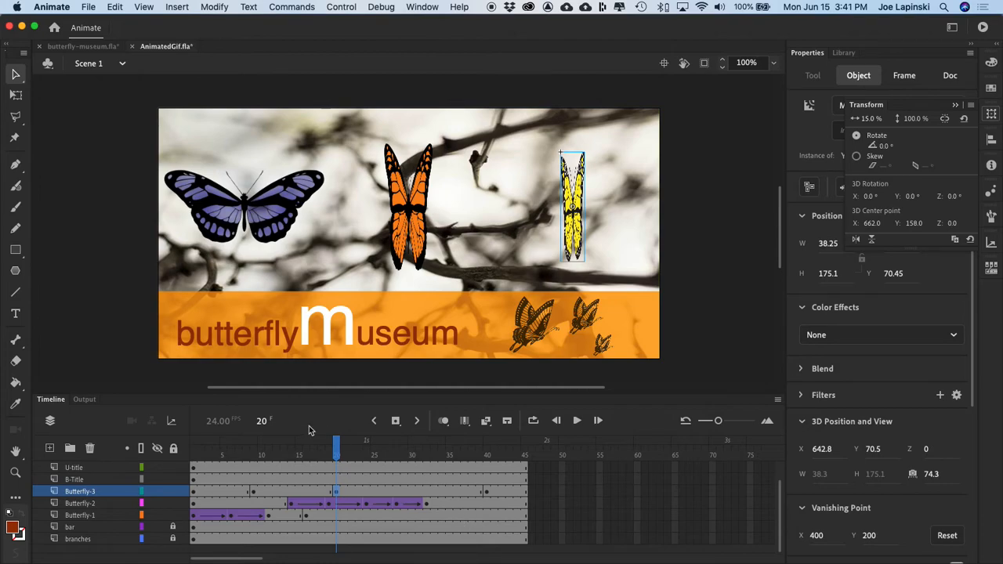
Step: Create classic tweens on Butterfly-3 between frames 9 and 20 and between frames 20 and 40
{"action": "right_click", "coordinate": [289, 492]}
{"action": "left_click", "coordinate": [357, 221]}
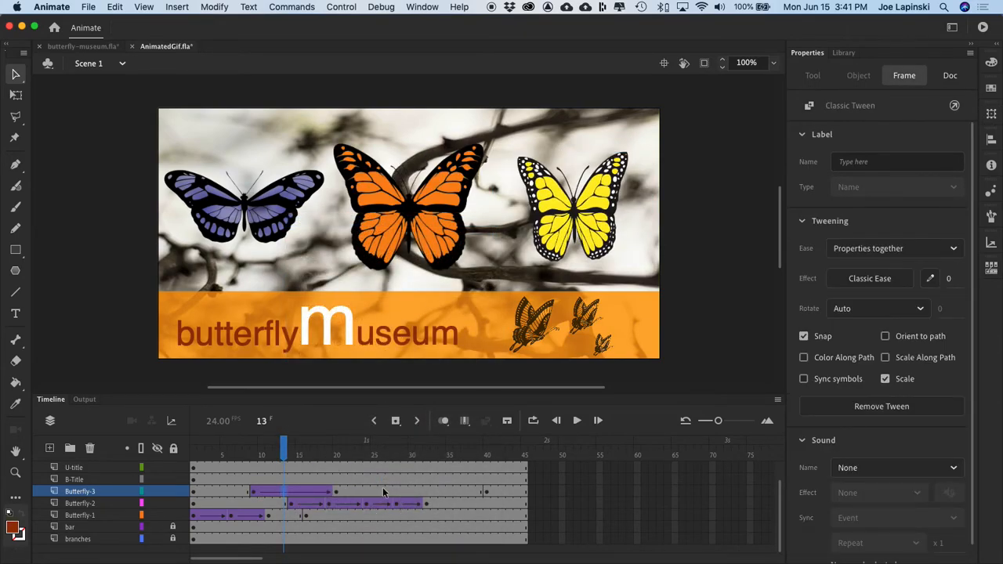
{"action": "right_click", "coordinate": [383, 492]}
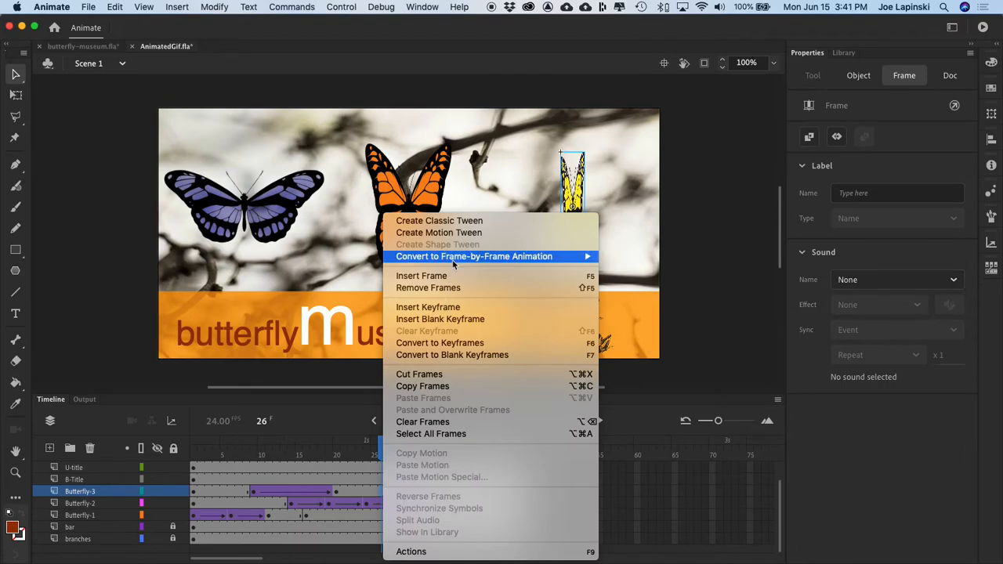
{"action": "left_click", "coordinate": [430, 221]}
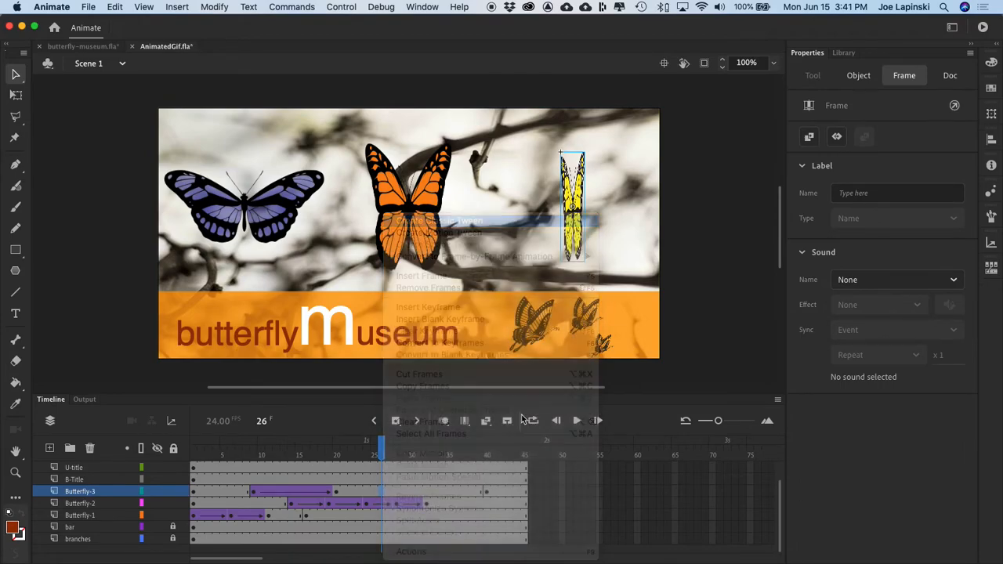
Step: Return the playhead to frame 1, test the movie to preview all three butterfly flaps, and close the preview window
{"action": "left_click_drag", "start_coordinate": [381, 448], "coordinate": [139, 491]}
{"action": "key", "text": "super+Return"}
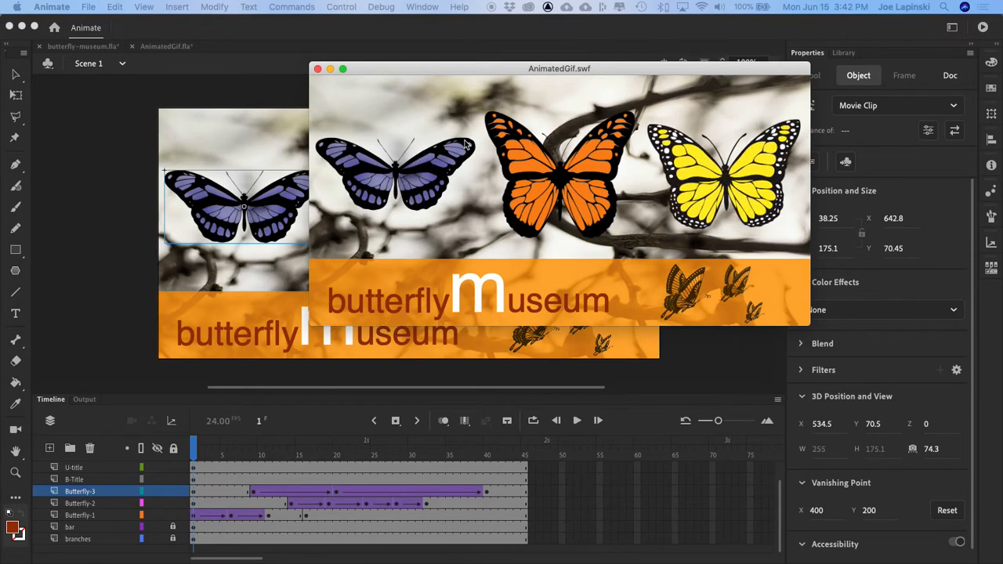
{"action": "left_click", "coordinate": [318, 69]}
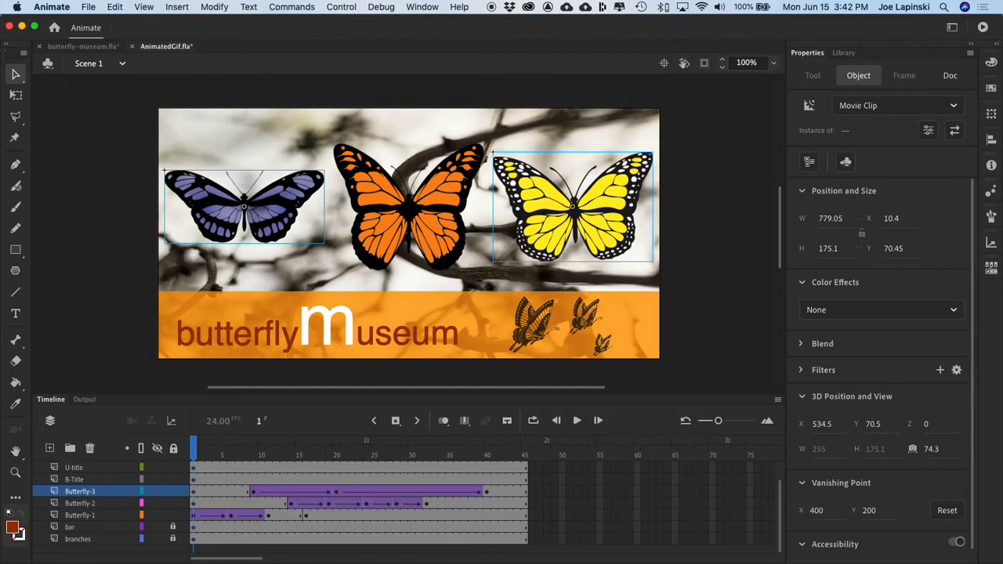
Step: Open the BigM-title symbol from the library, break its m text apart into a shape, and return to Scene 1
{"action": "left_click", "coordinate": [327, 321]}
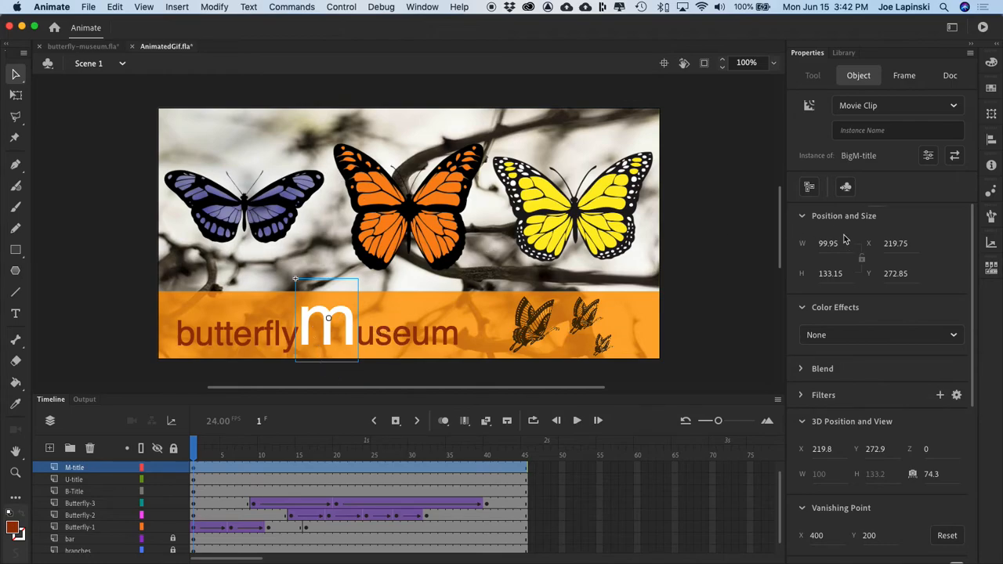
{"action": "left_click", "coordinate": [843, 52]}
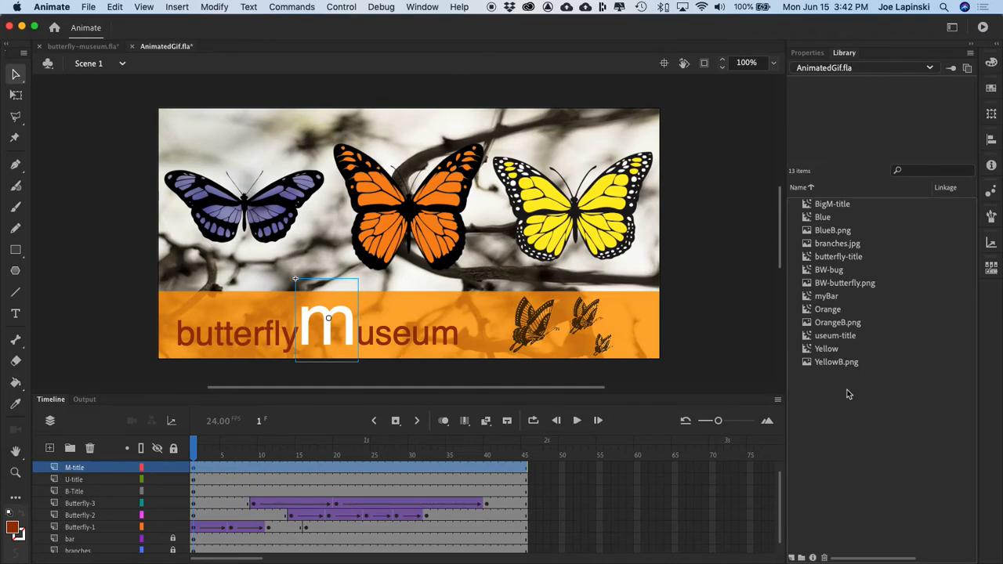
{"action": "left_click", "coordinate": [792, 196]}
{"action": "left_click", "coordinate": [806, 205]}
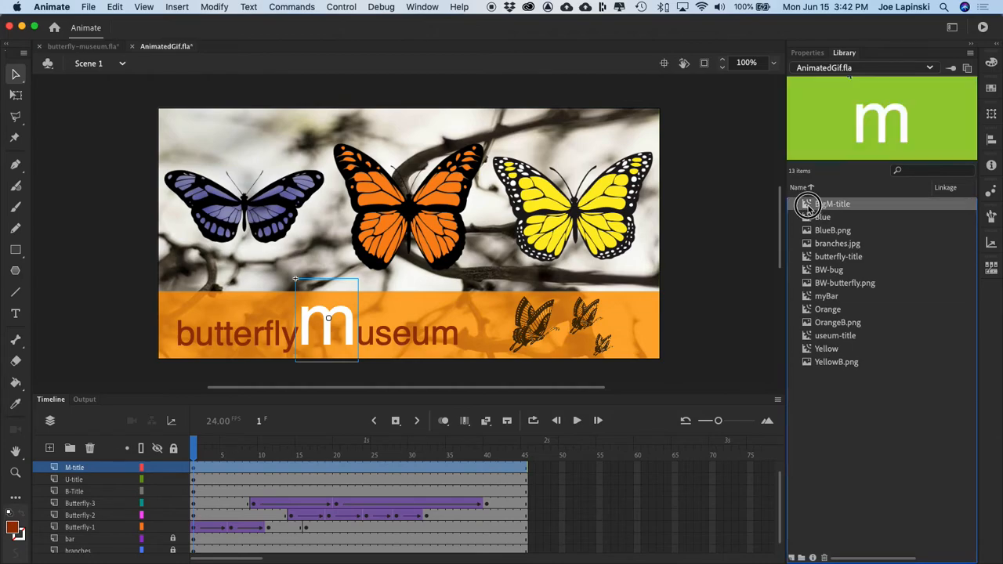
{"action": "double_click", "coordinate": [808, 206]}
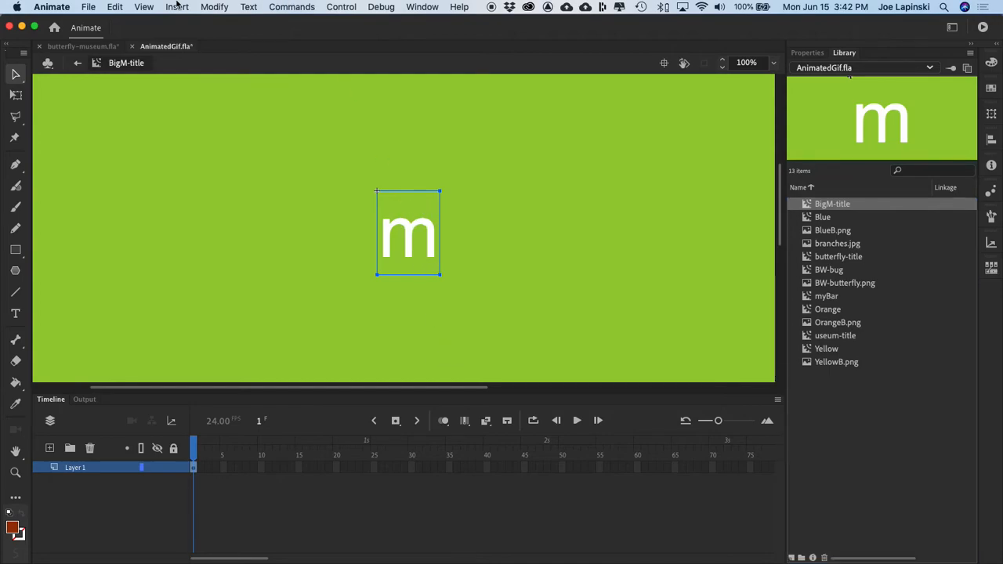
{"action": "left_click", "coordinate": [216, 8]}
{"action": "left_click", "coordinate": [229, 65]}
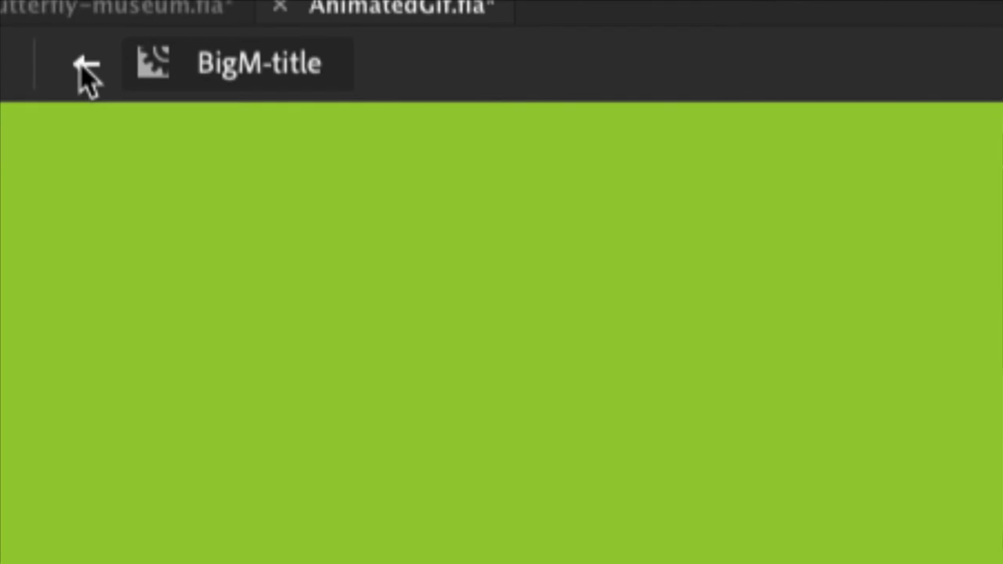
{"action": "left_click", "coordinate": [85, 69]}
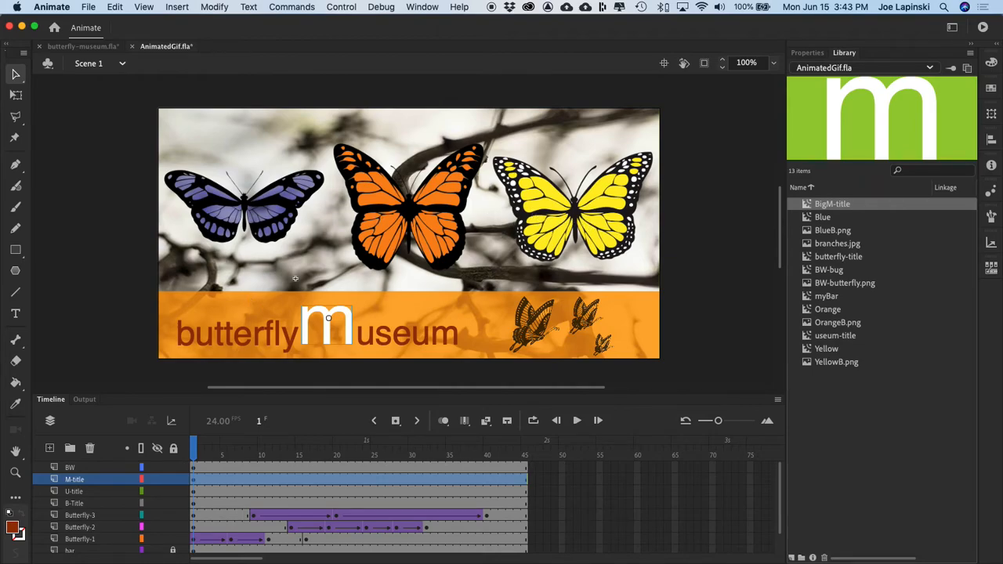
Step: Insert keyframes on the M-title layer at frames 14, 17, 22 and 26
{"action": "left_click", "coordinate": [292, 467]}
{"action": "left_click", "coordinate": [291, 478]}
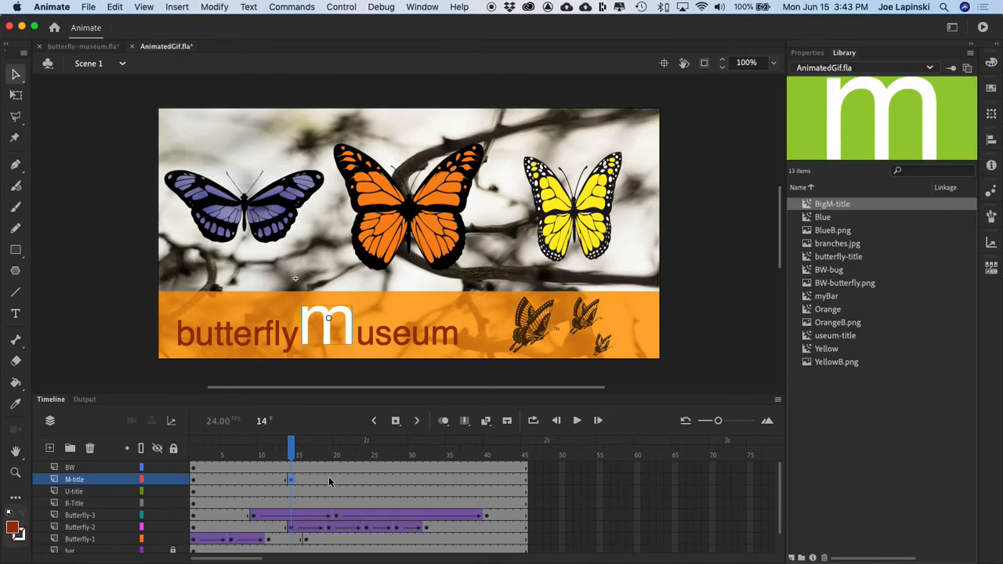
{"action": "left_click", "coordinate": [311, 480]}
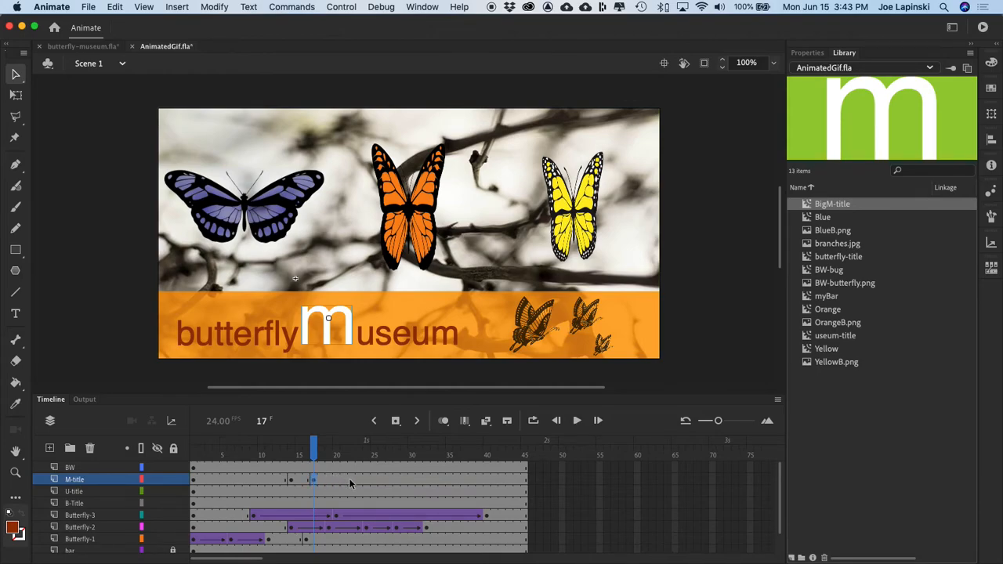
{"action": "left_click", "coordinate": [351, 480]}
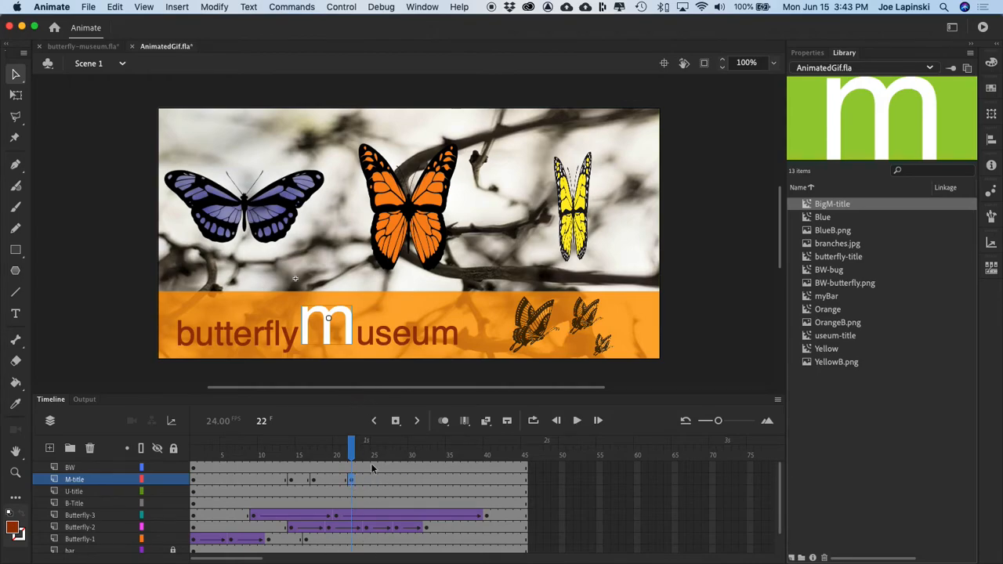
{"action": "left_click", "coordinate": [382, 478]}
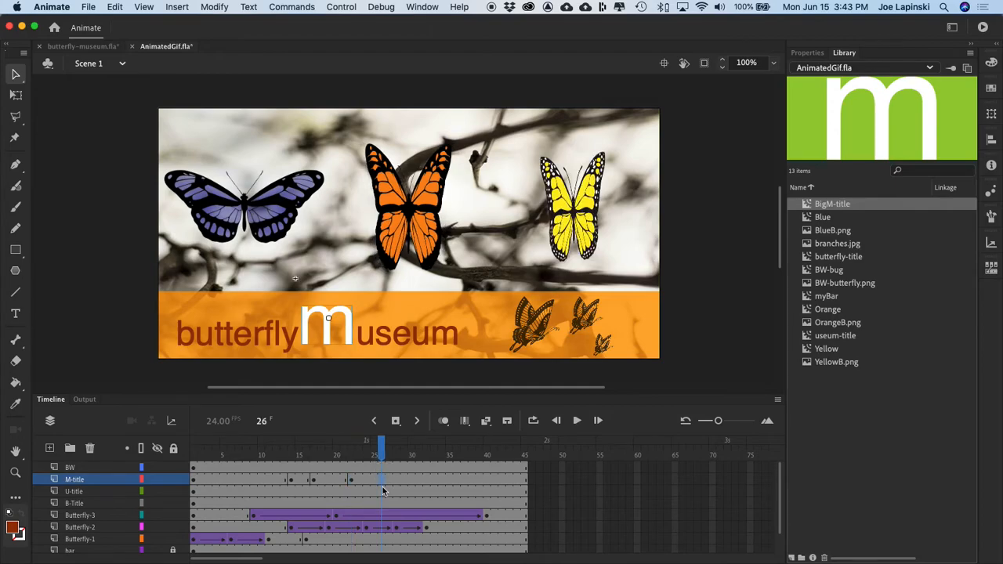
{"action": "key", "text": "F6"}
Step: Scale the large m's width to 15% at the frame 14 keyframe of the M-title layer
{"action": "left_click", "coordinate": [291, 480]}
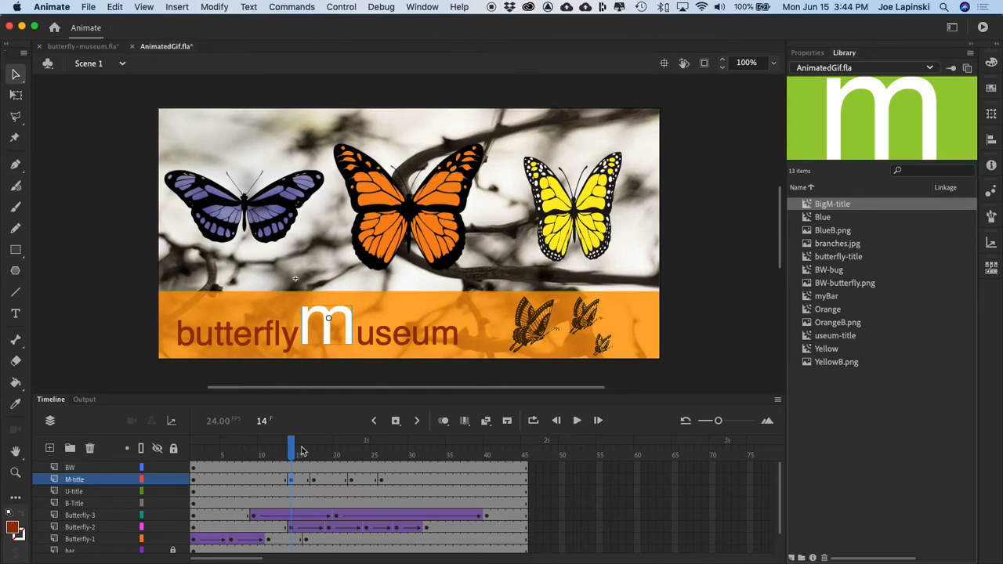
{"action": "left_click", "coordinate": [346, 316]}
{"action": "left_click", "coordinate": [991, 115]}
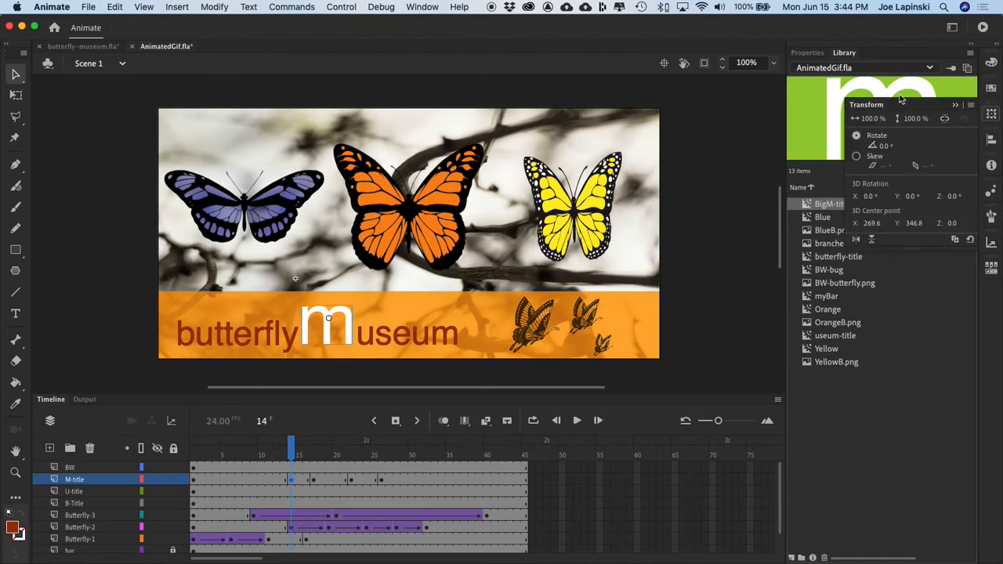
{"action": "left_click", "coordinate": [869, 119]}
{"action": "type", "text": "15"}
{"action": "key", "text": "Return"}
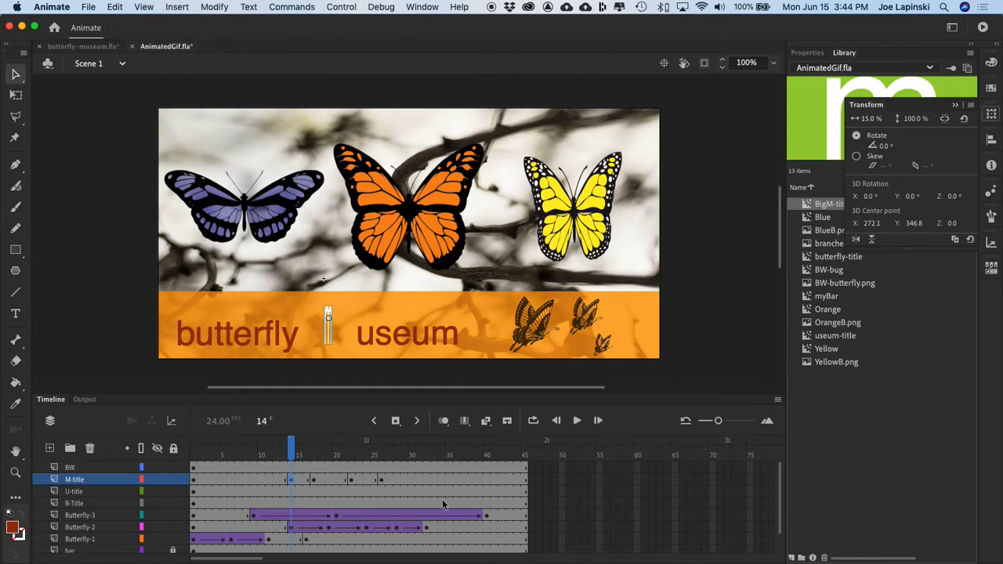
Step: Scale the large m's width to 15% at the frame 22 keyframe of the M-title layer
{"action": "left_click", "coordinate": [351, 480]}
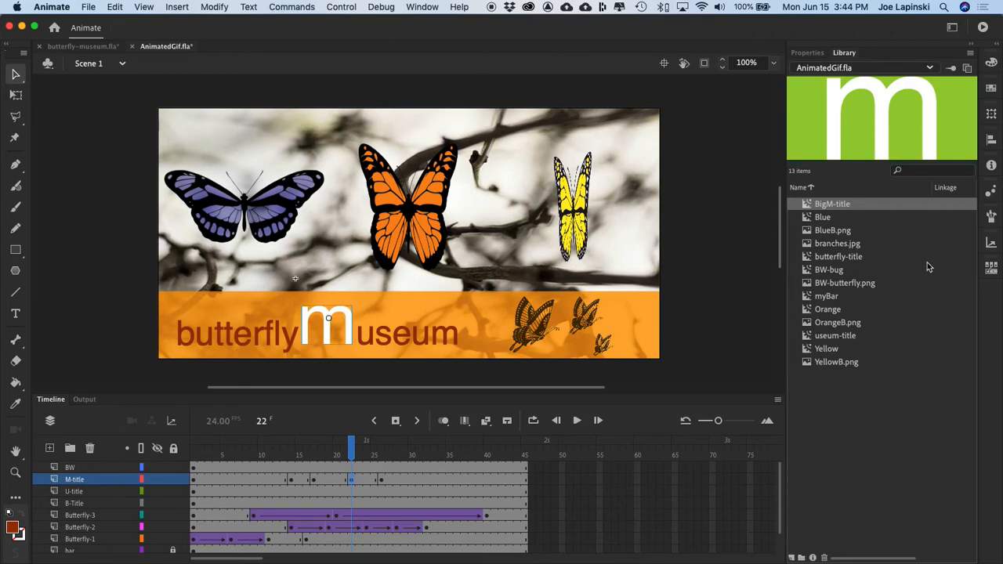
{"action": "left_click", "coordinate": [991, 114]}
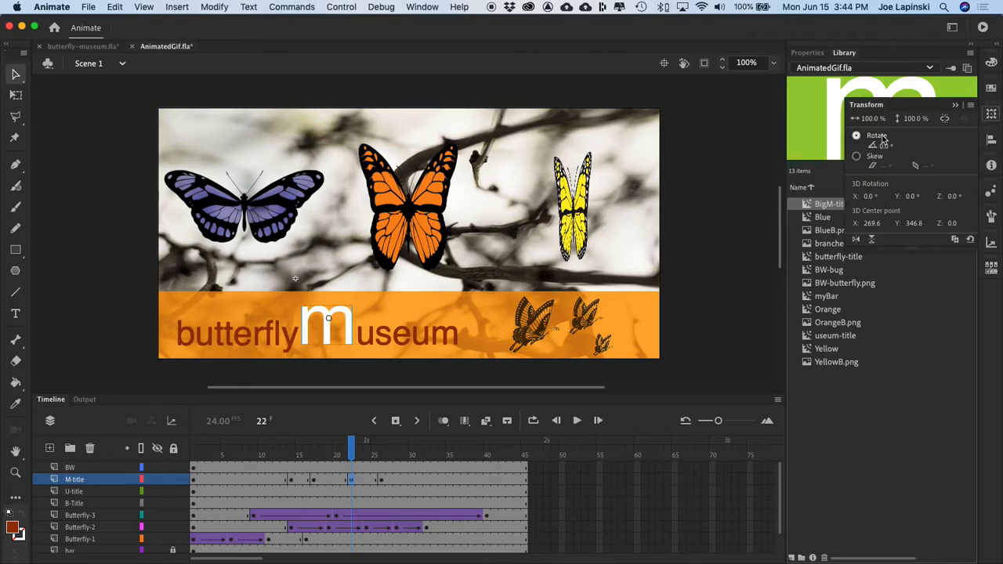
{"action": "left_click", "coordinate": [875, 119]}
{"action": "type", "text": "15"}
{"action": "key", "text": "Return"}
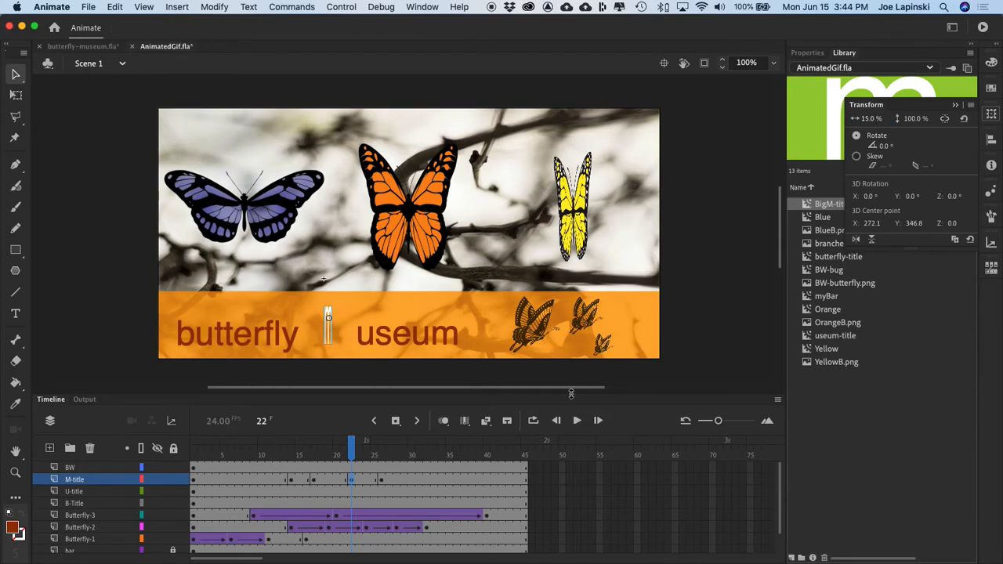
Step: Scrub the timeline around frame 14 and on to frame 26 to review the m's width at its keyframes
{"action": "left_click", "coordinate": [291, 480]}
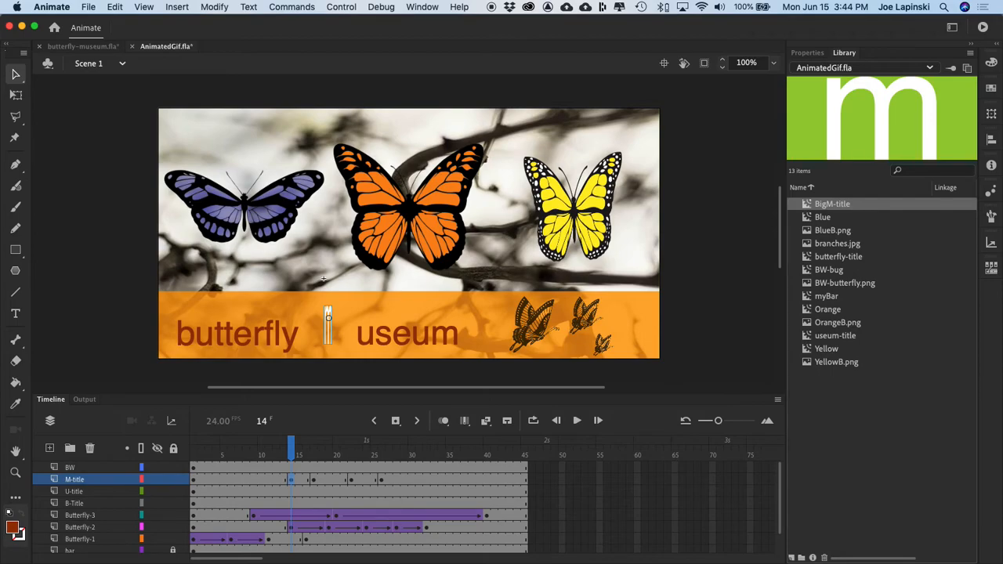
{"action": "left_click", "coordinate": [284, 450]}
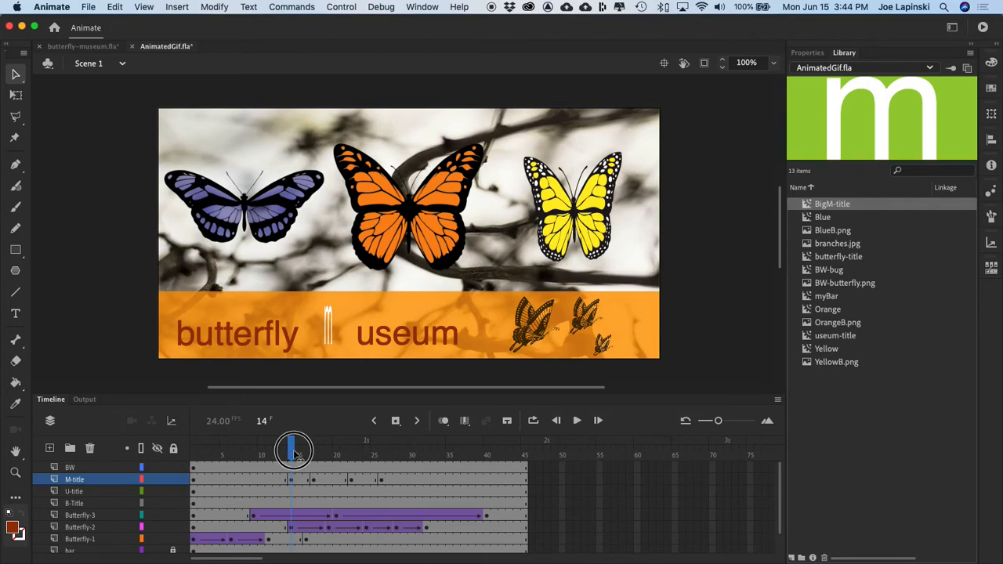
{"action": "mouse_move", "coordinate": [283, 451]}
{"action": "left_mouse_down"}
{"action": "mouse_move", "coordinate": [256, 448]}
{"action": "mouse_move", "coordinate": [301, 459]}
{"action": "mouse_move", "coordinate": [276, 452]}
{"action": "left_mouse_up"}
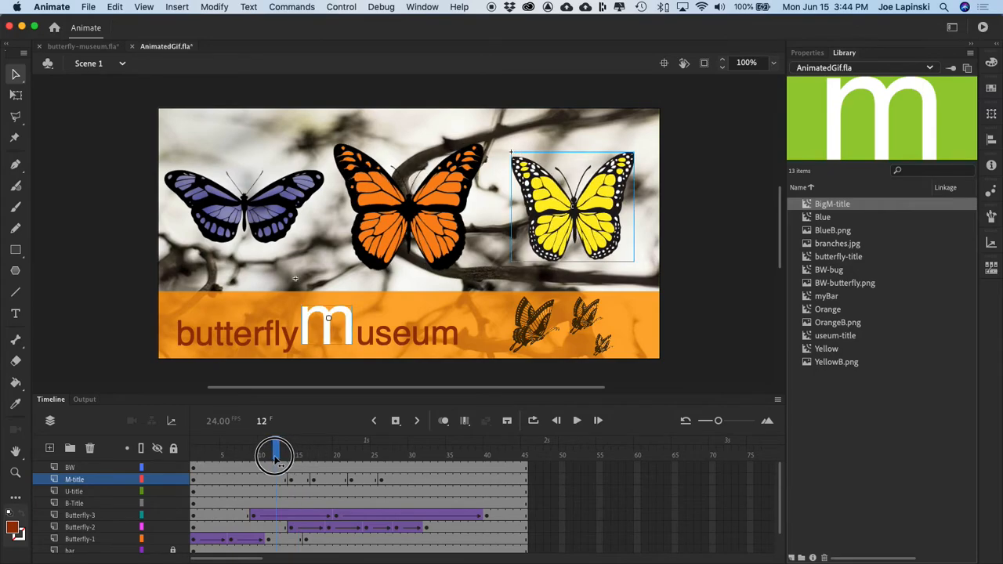
{"action": "right_click", "coordinate": [232, 479]}
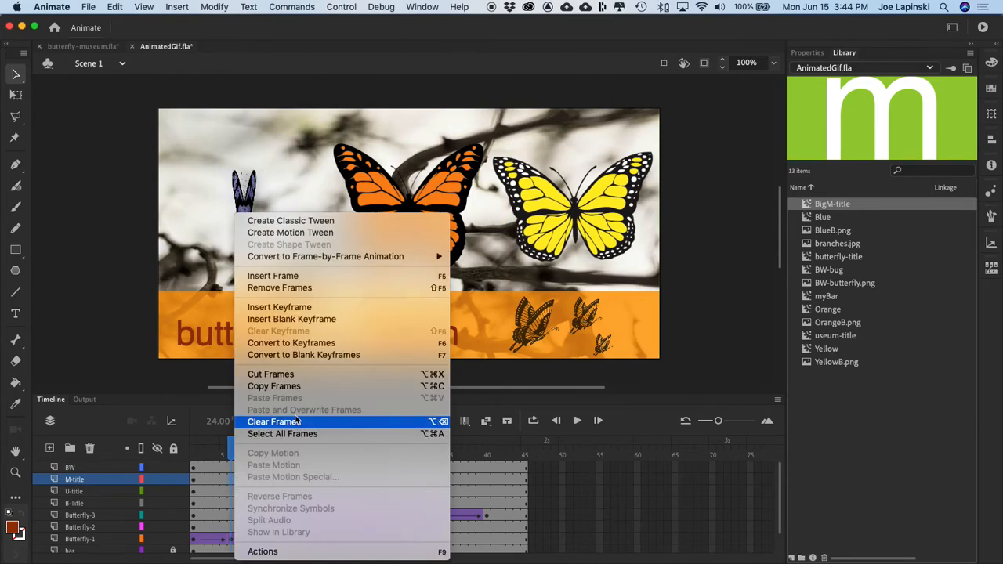
{"action": "left_click", "coordinate": [210, 478]}
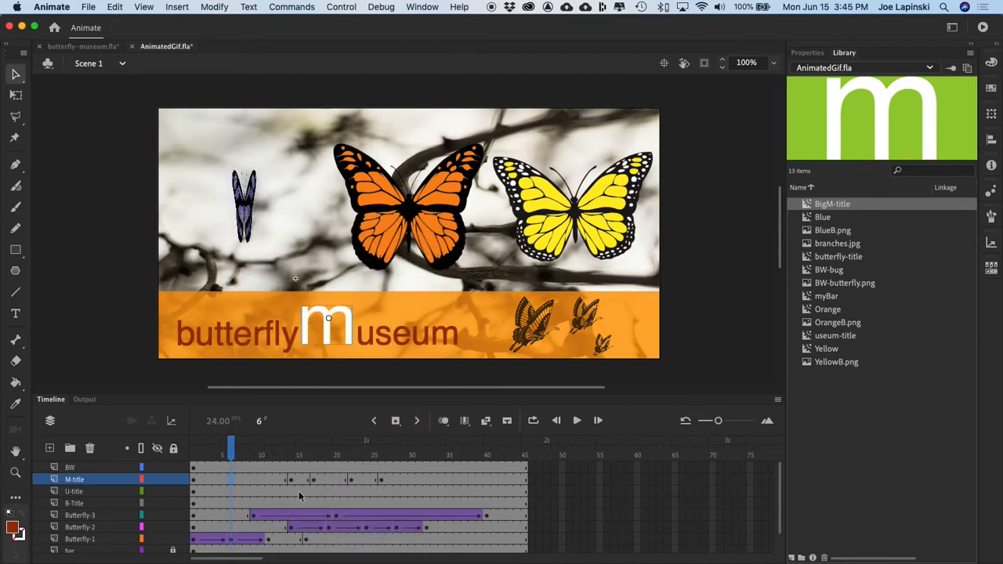
{"action": "left_click", "coordinate": [291, 448]}
{"action": "left_click_drag", "start_coordinate": [291, 448], "coordinate": [385, 479]}
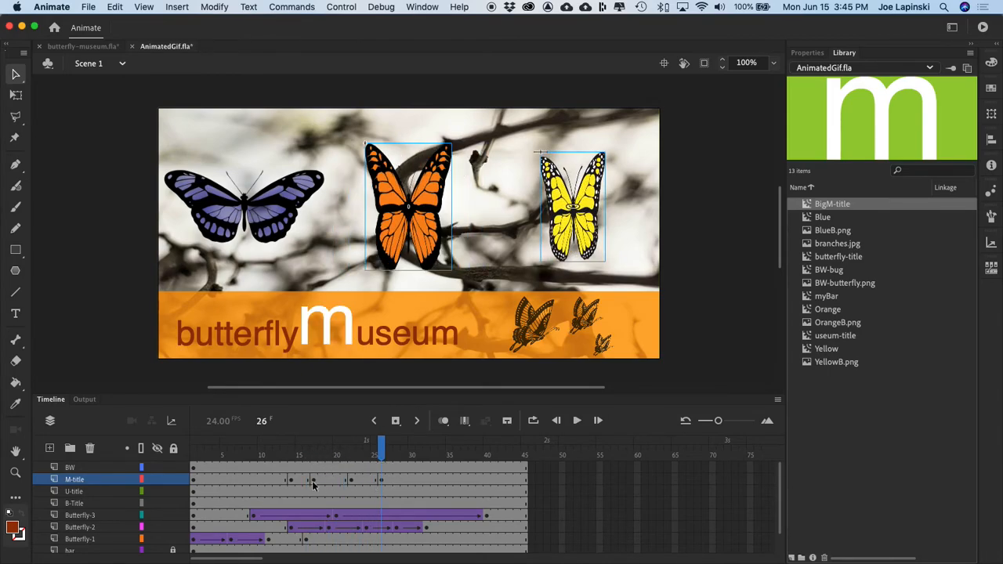
Step: Create classic tweens on M-title between frames 1 and 14 and between frames 14 and 17
{"action": "right_click", "coordinate": [231, 482]}
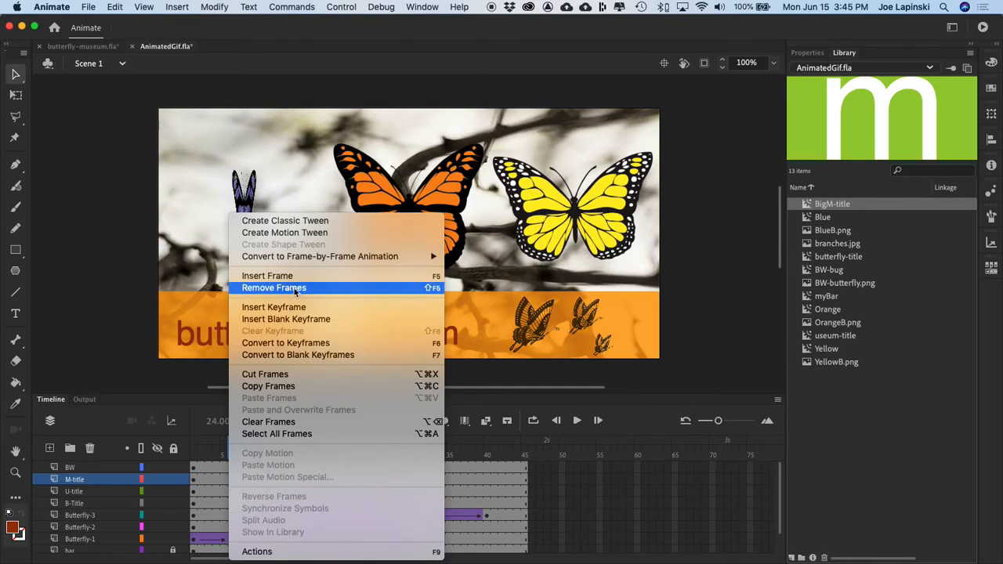
{"action": "left_click", "coordinate": [322, 221]}
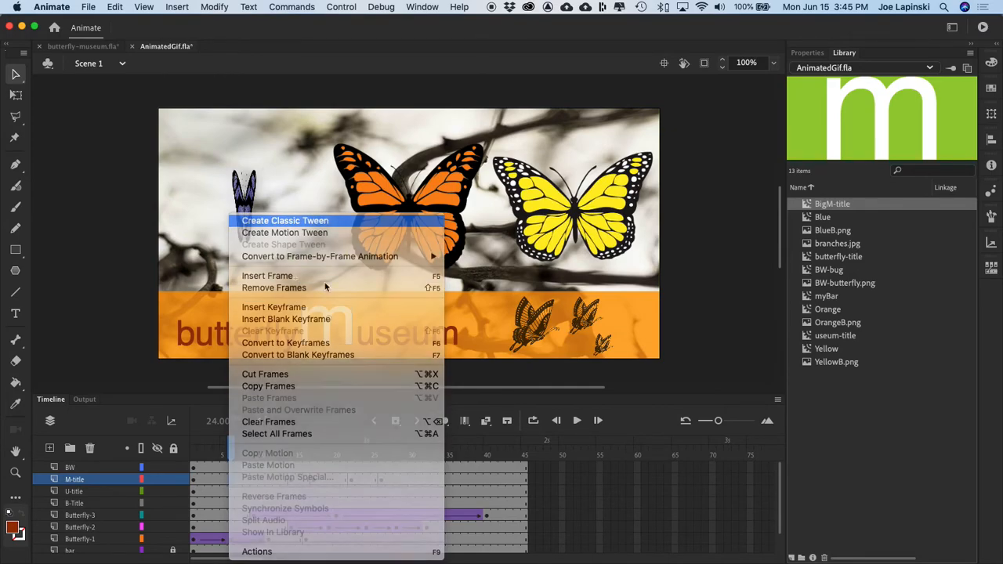
{"action": "right_click", "coordinate": [302, 479]}
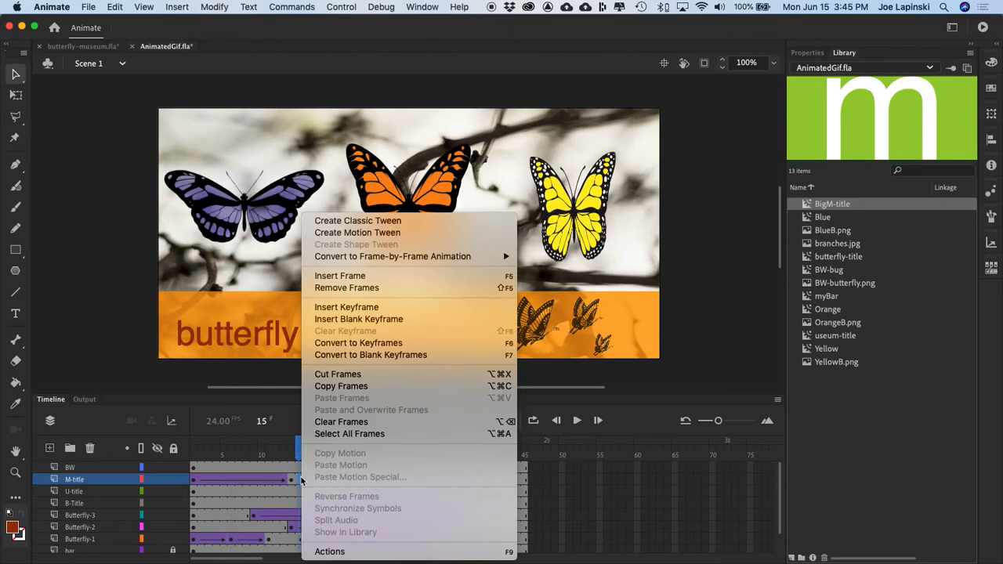
{"action": "left_click", "coordinate": [345, 221]}
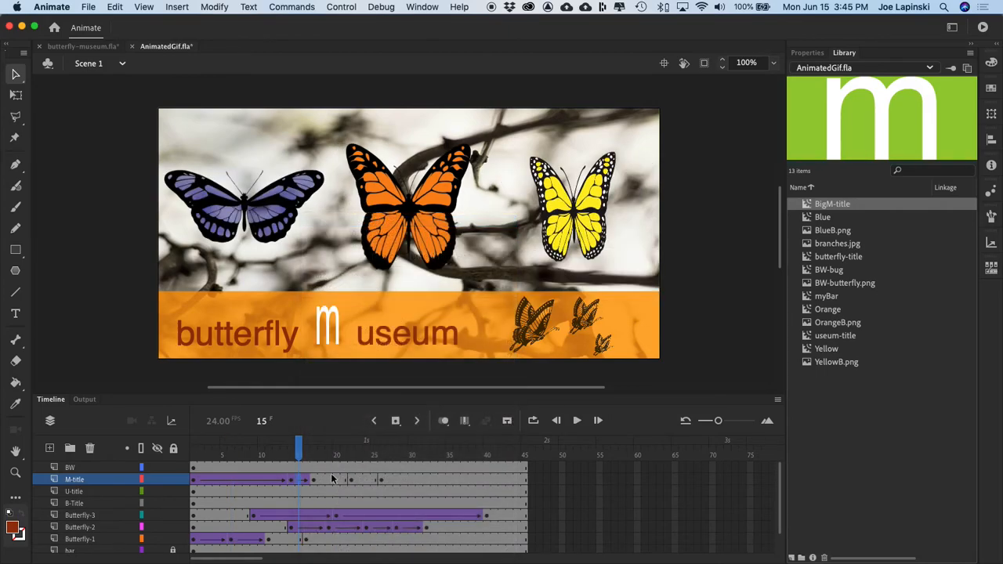
Step: Create classic tweens on M-title between frames 17 and 22 and between frames 22 and 26, and test the movie
{"action": "right_click", "coordinate": [332, 478]}
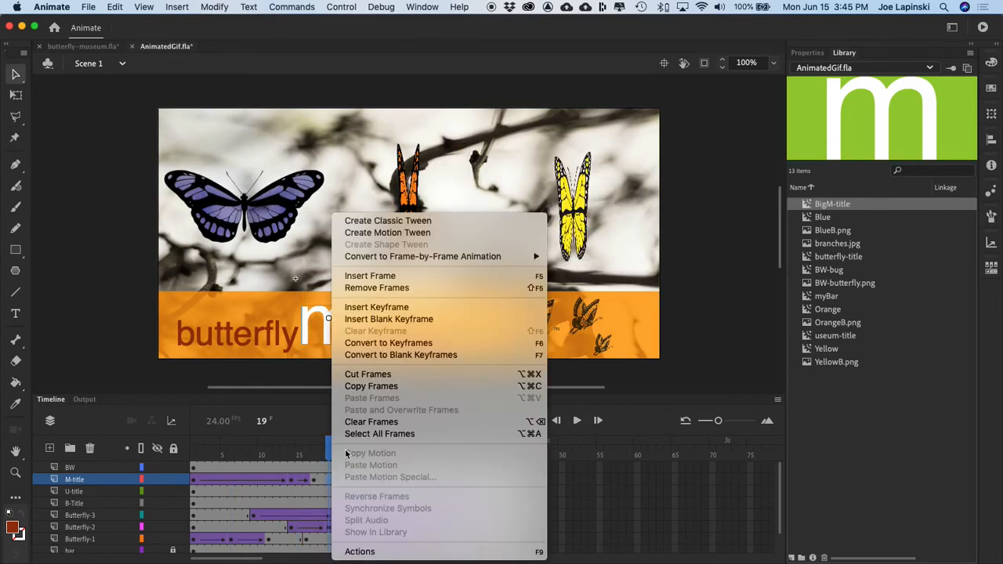
{"action": "left_click", "coordinate": [384, 221]}
{"action": "right_click", "coordinate": [365, 478]}
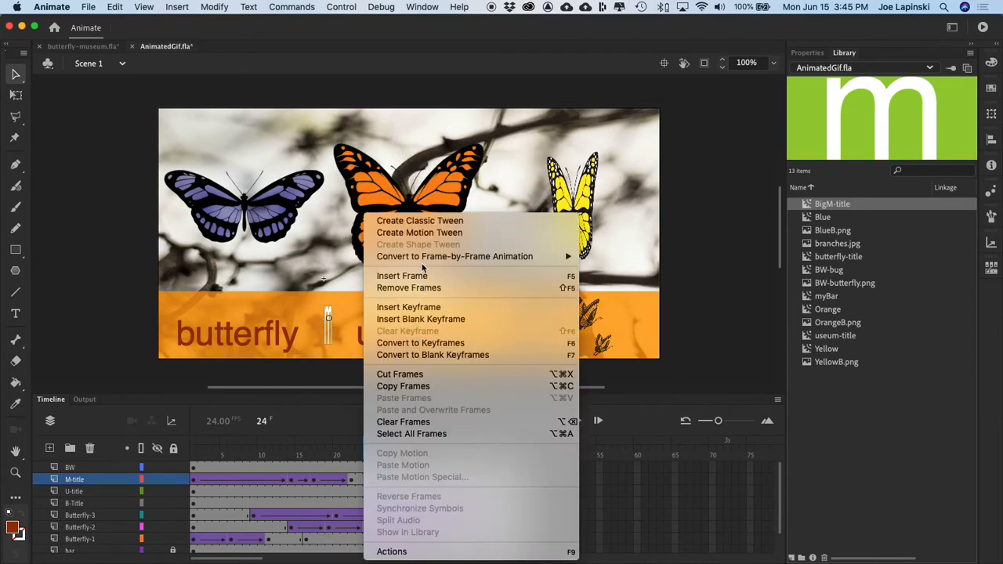
{"action": "left_click", "coordinate": [420, 221]}
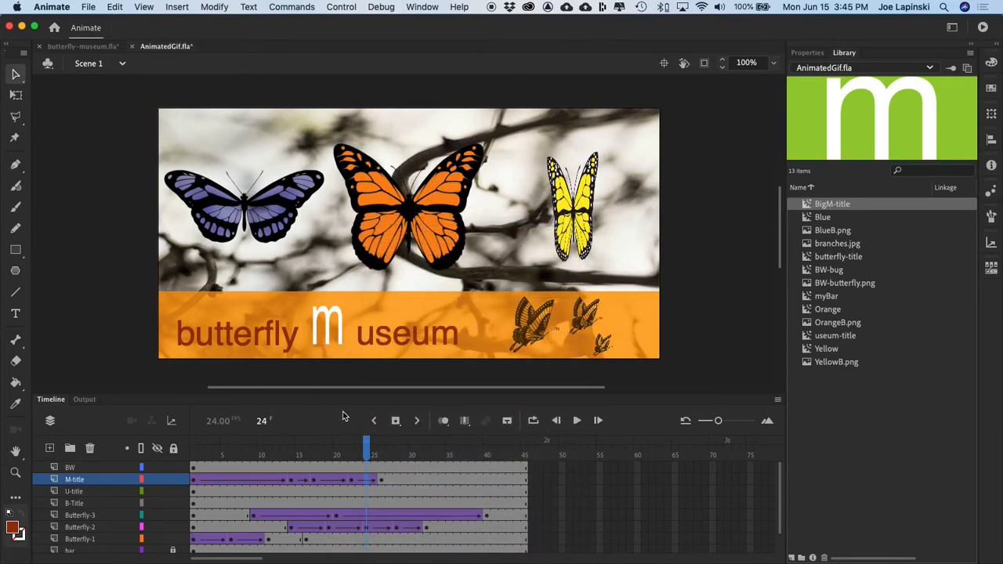
{"action": "key", "text": "super+Return"}
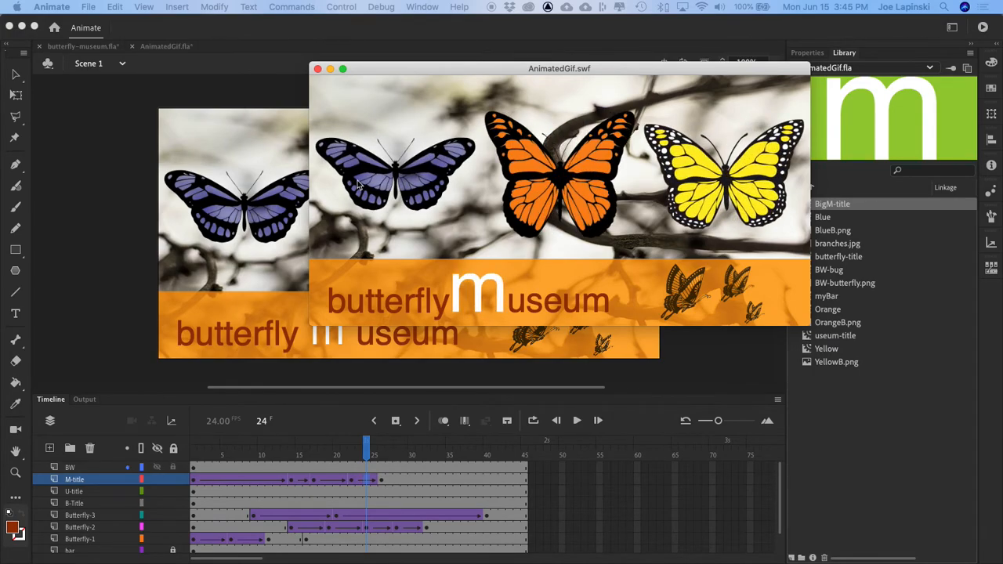
{"action": "left_click", "coordinate": [317, 69]}
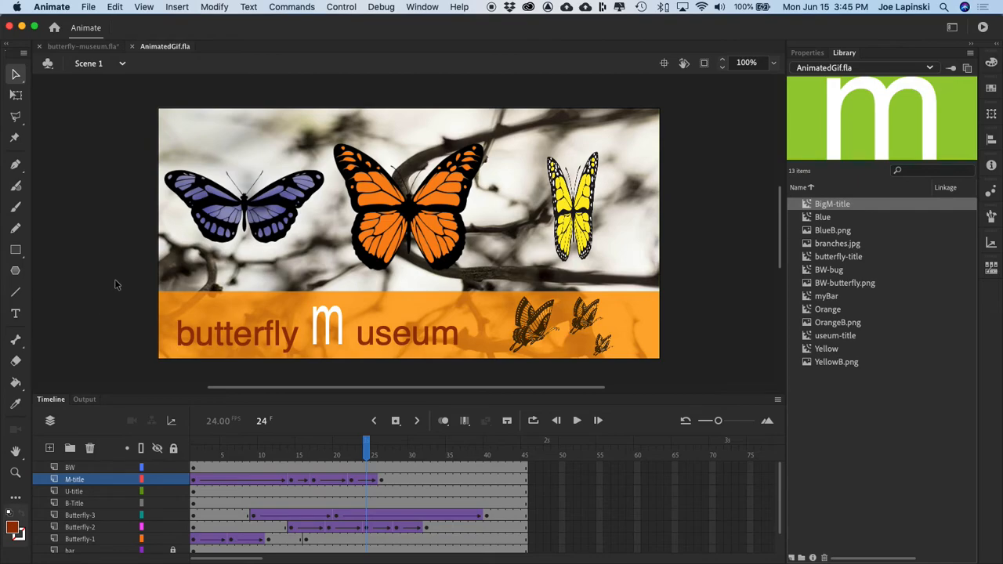
Step: Publish AnimatedGif with the SVG Image format disabled and GIF Image enabled, its playback set to Animated with continuous looping
{"action": "left_click", "coordinate": [89, 7]}
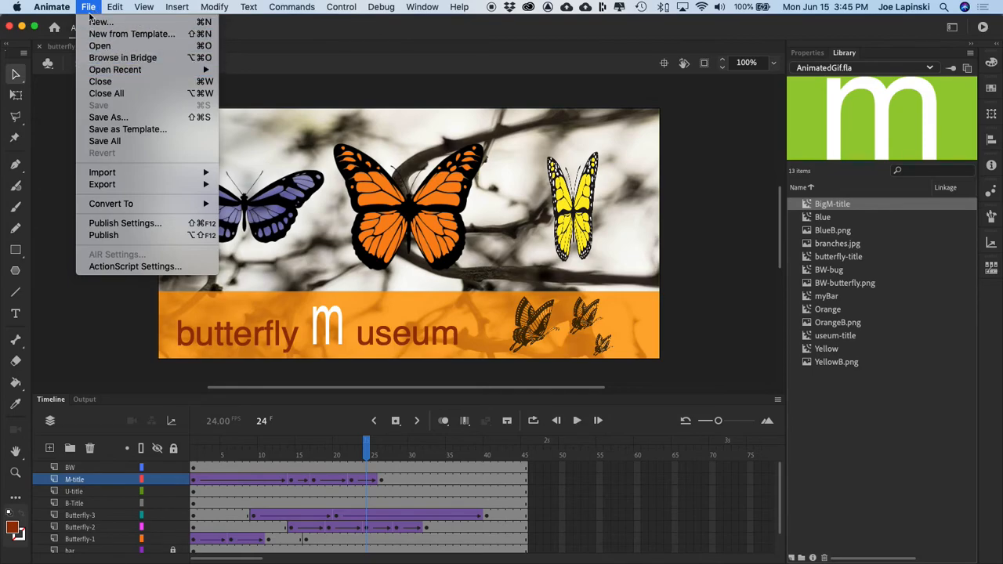
{"action": "left_click", "coordinate": [133, 225]}
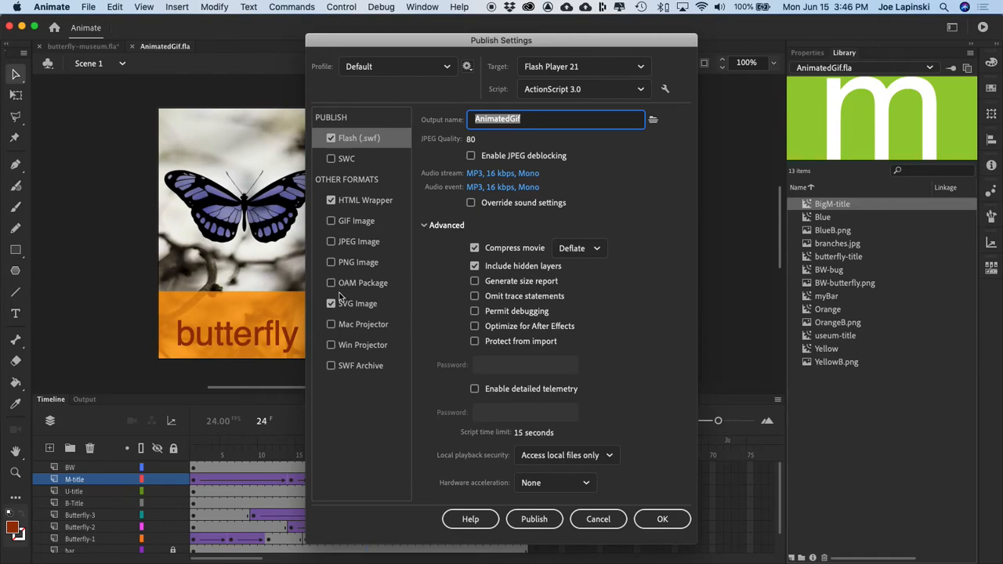
{"action": "left_click", "coordinate": [331, 304]}
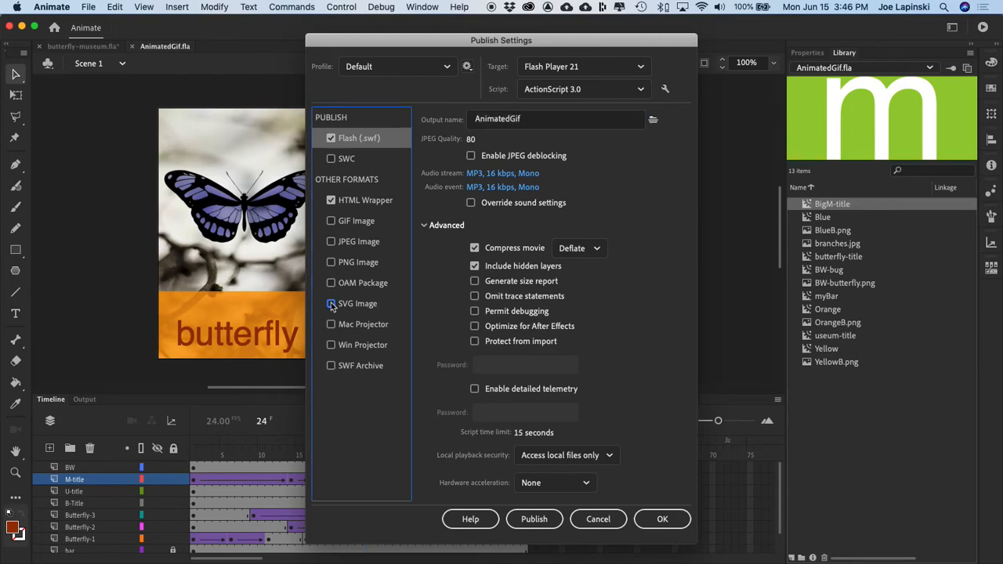
{"action": "left_click", "coordinate": [330, 221]}
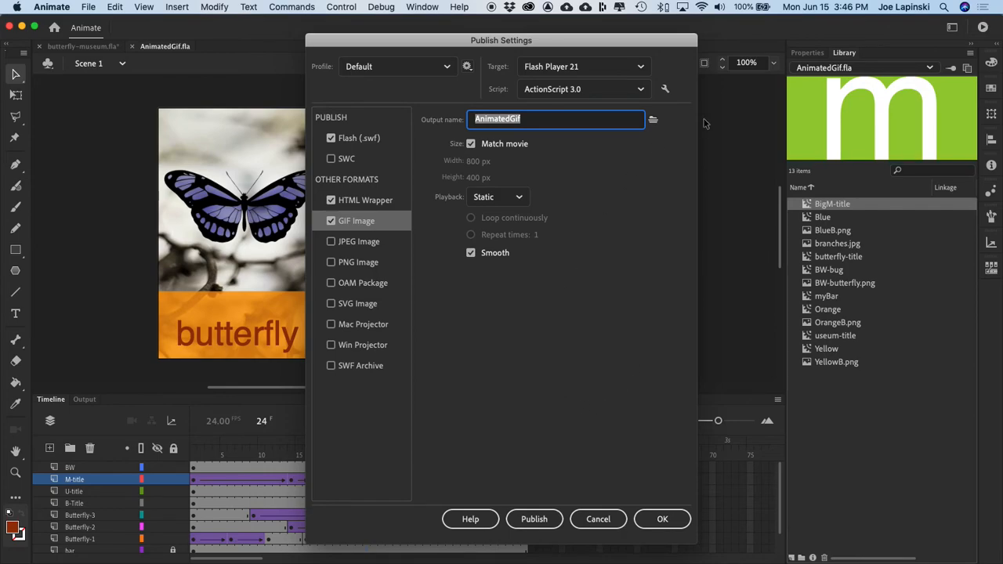
{"action": "left_click", "coordinate": [513, 202]}
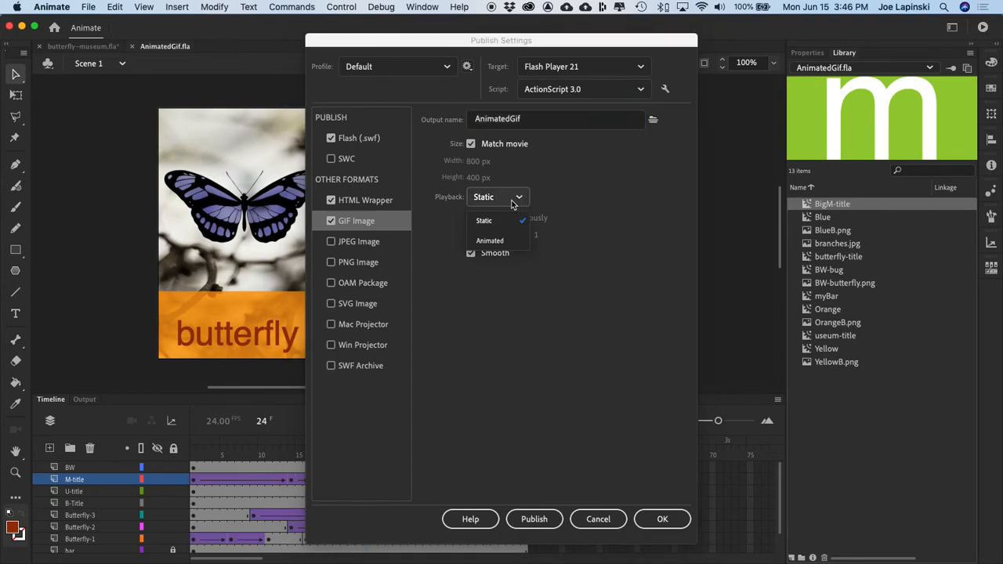
{"action": "left_click", "coordinate": [508, 241]}
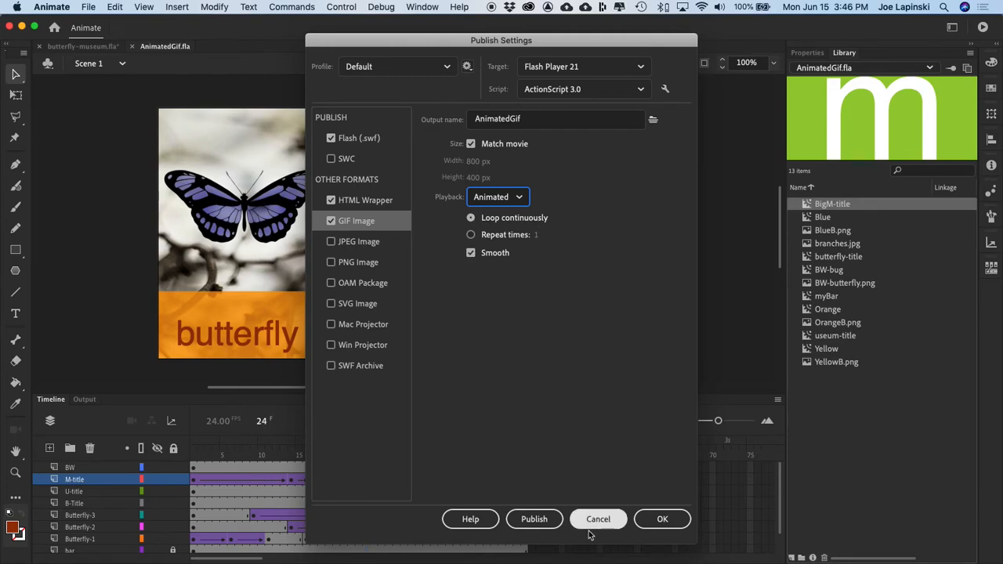
{"action": "left_click", "coordinate": [535, 519]}
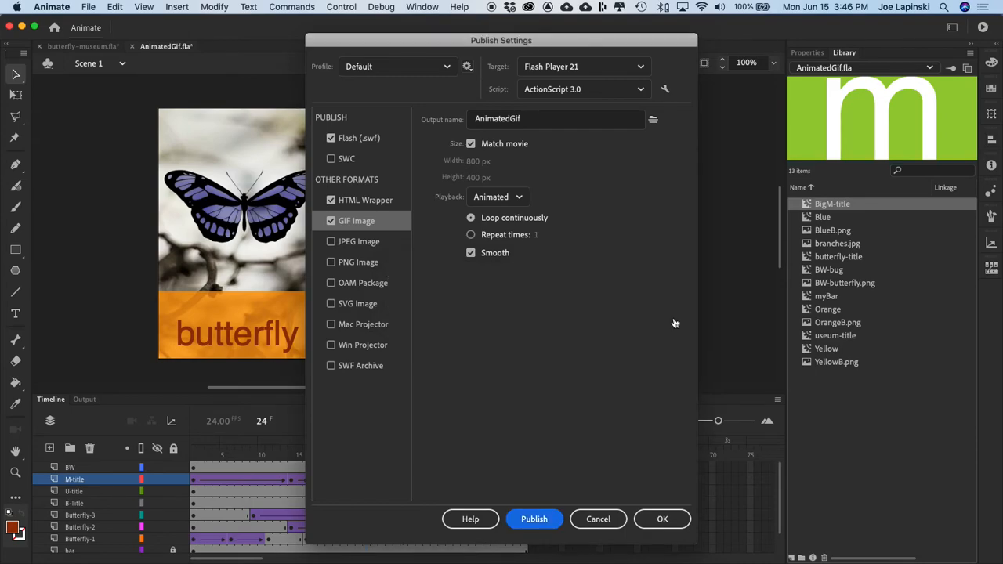
Step: Switch to Finder and open the published AnimatedGif.gif in Google Chrome to review the animation
{"action": "key", "text": "super+Tab"}
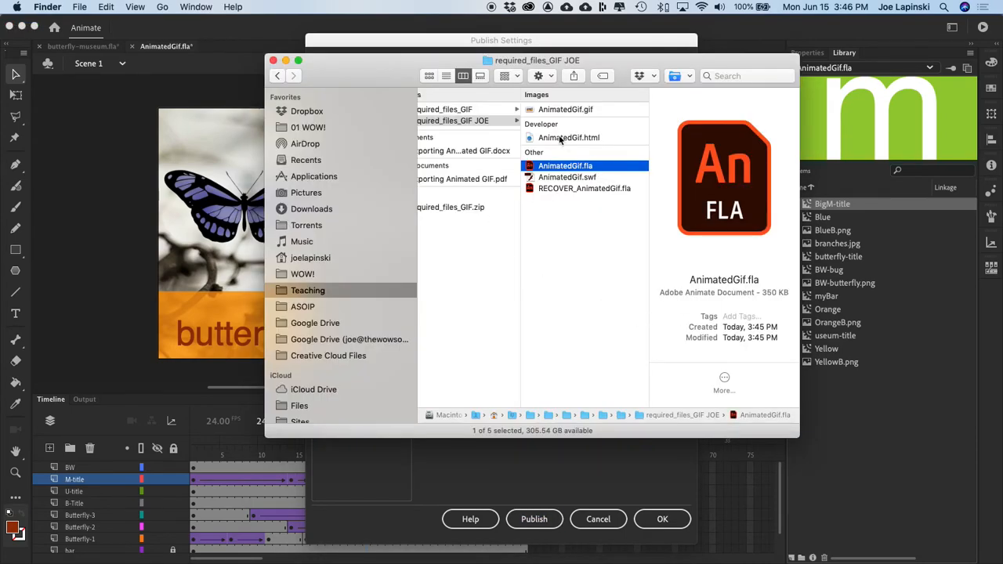
{"action": "left_click", "coordinate": [540, 111]}
{"action": "double_click", "coordinate": [541, 110]}
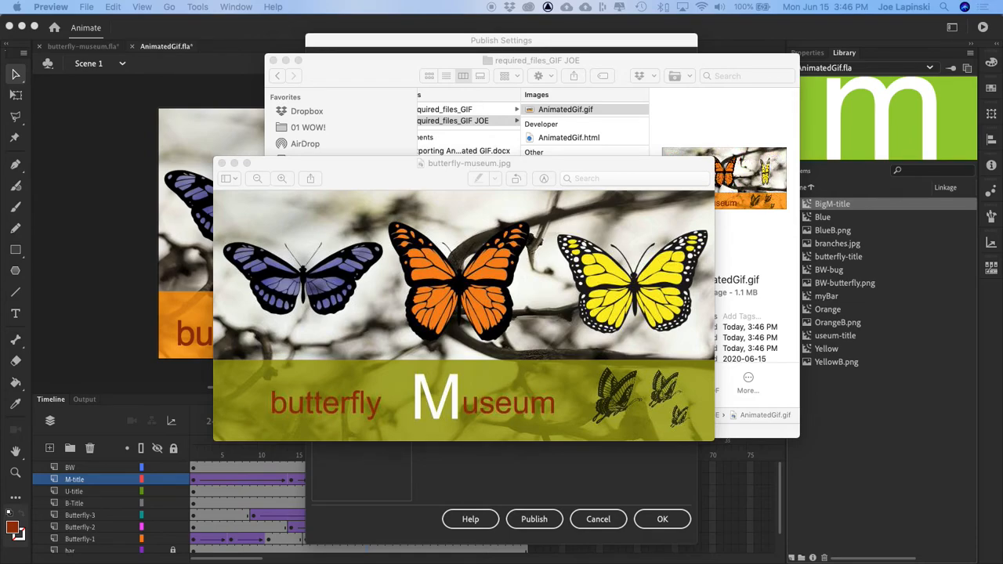
{"action": "key", "text": "super+q"}
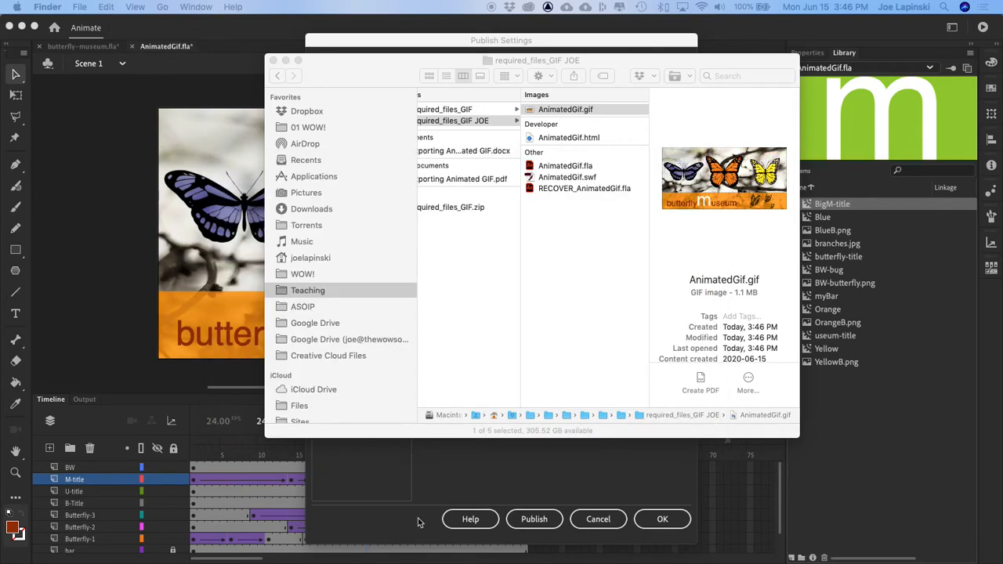
{"action": "right_click", "coordinate": [567, 110]}
{"action": "mouse_move", "coordinate": [630, 130]}
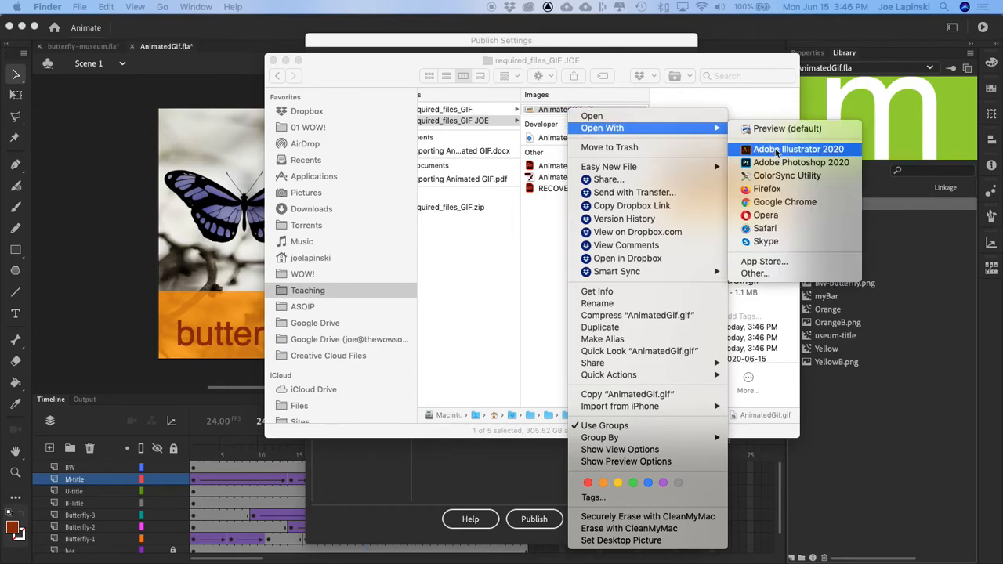
{"action": "left_click", "coordinate": [783, 203]}
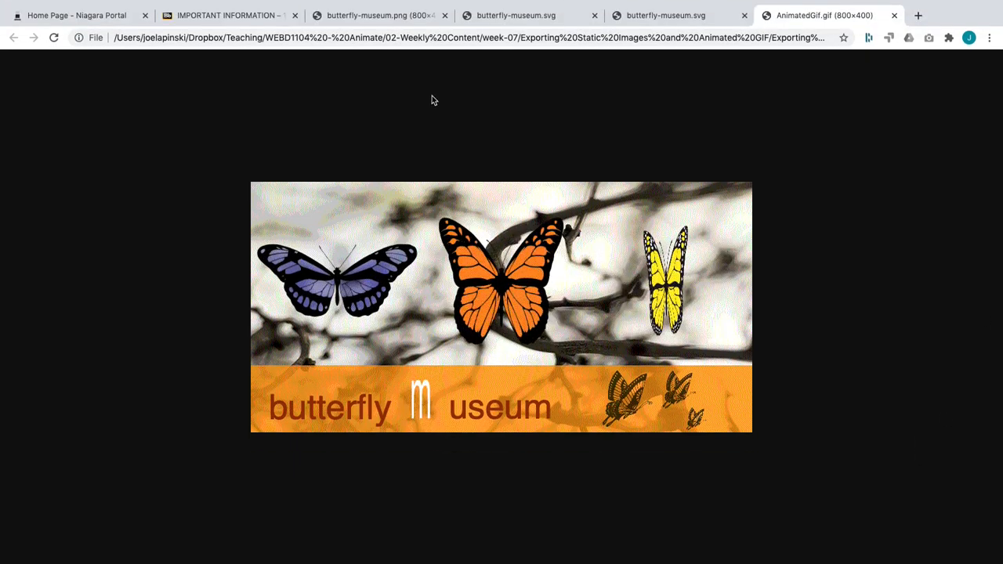
Step: Return to Animate and accept the publish settings
{"action": "key", "text": "ctrl+Left"}
{"action": "left_click", "coordinate": [411, 39]}
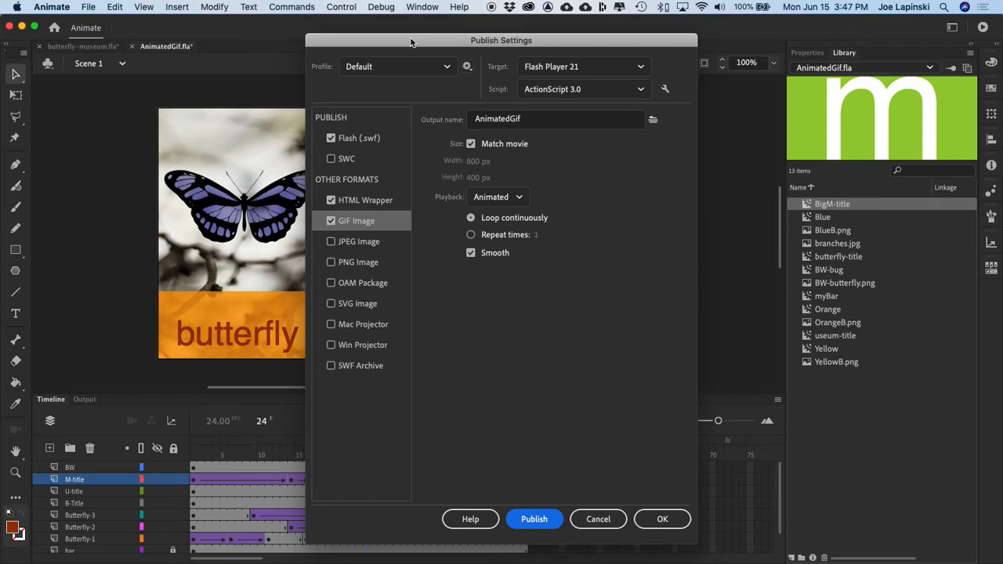
{"action": "left_click", "coordinate": [662, 518]}
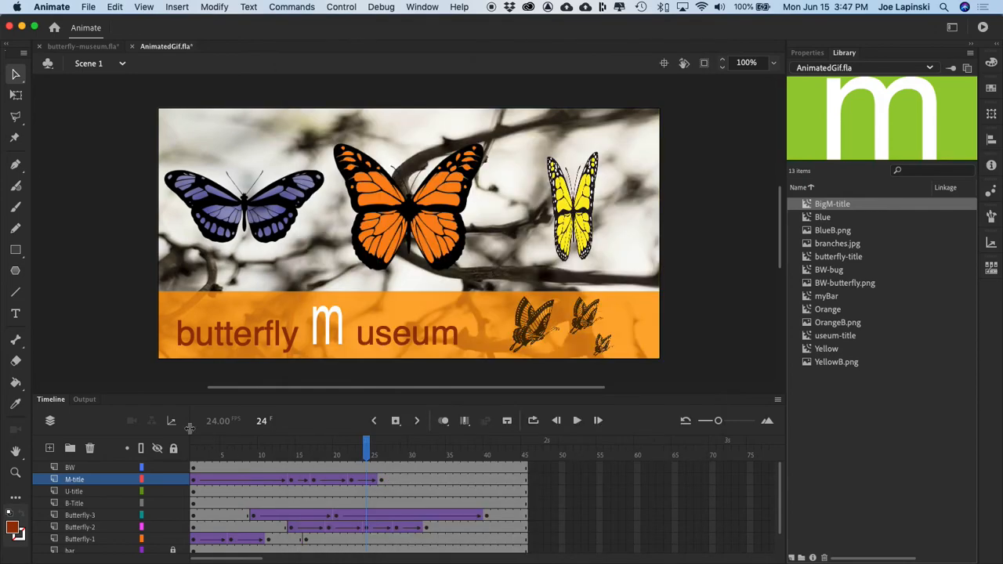
Step: Select all frames of the Butterfly-2 layer and copy them
{"action": "scroll", "coordinate": [137, 498], "scroll_direction": "down", "scroll_amount": 1}
{"action": "left_click", "coordinate": [106, 516]}
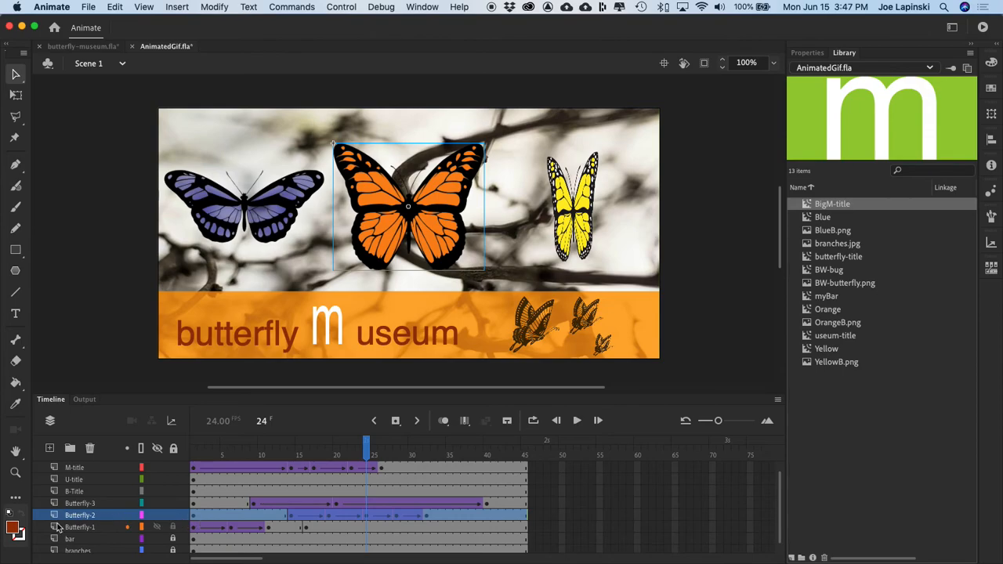
{"action": "left_click", "coordinate": [85, 503]}
{"action": "left_click", "coordinate": [83, 515]}
{"action": "right_click", "coordinate": [218, 518]}
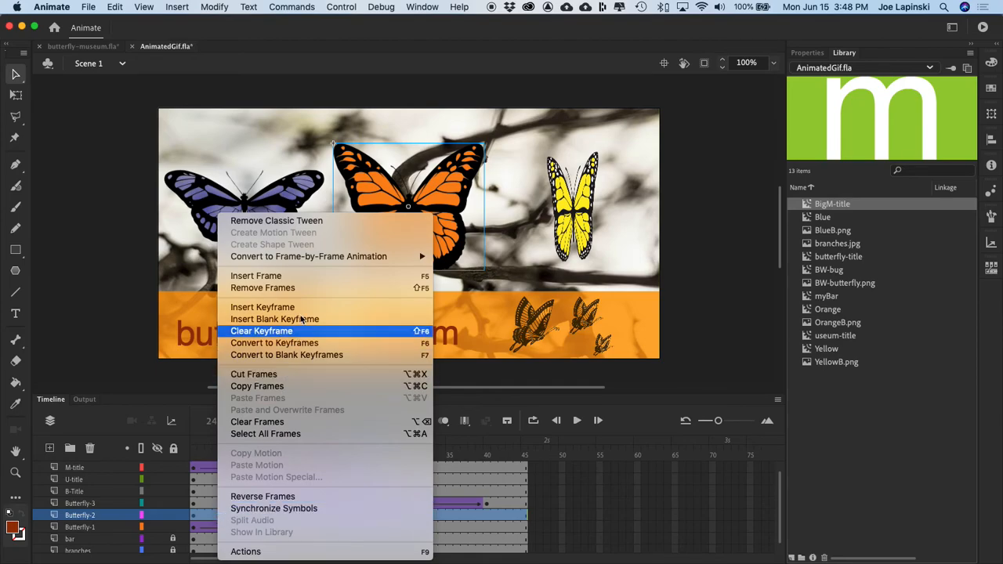
{"action": "left_click", "coordinate": [258, 386]}
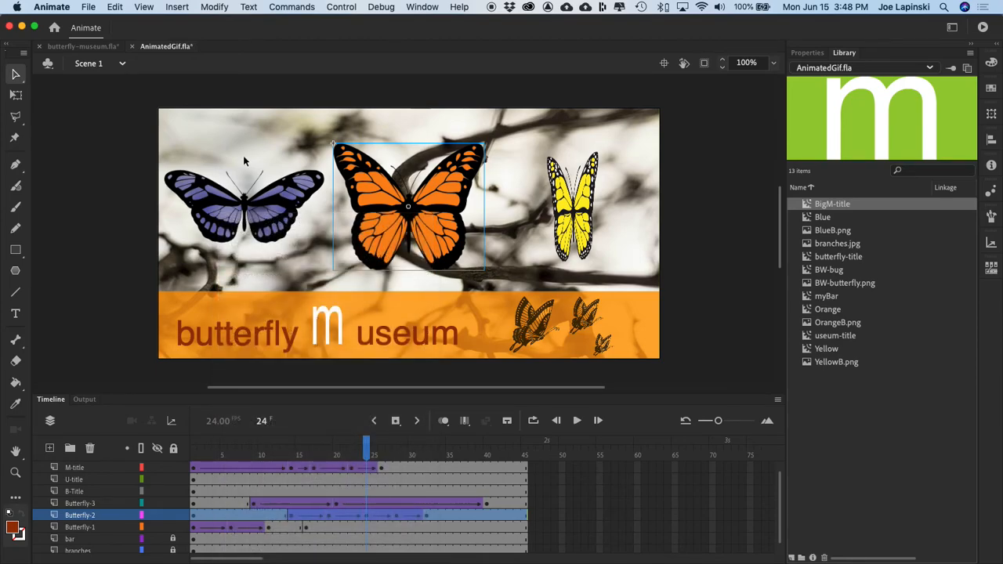
Step: Create a new 800 x 600 web document with the ActionScript 3.0 platform type at 24 fps
{"action": "left_click", "coordinate": [88, 8]}
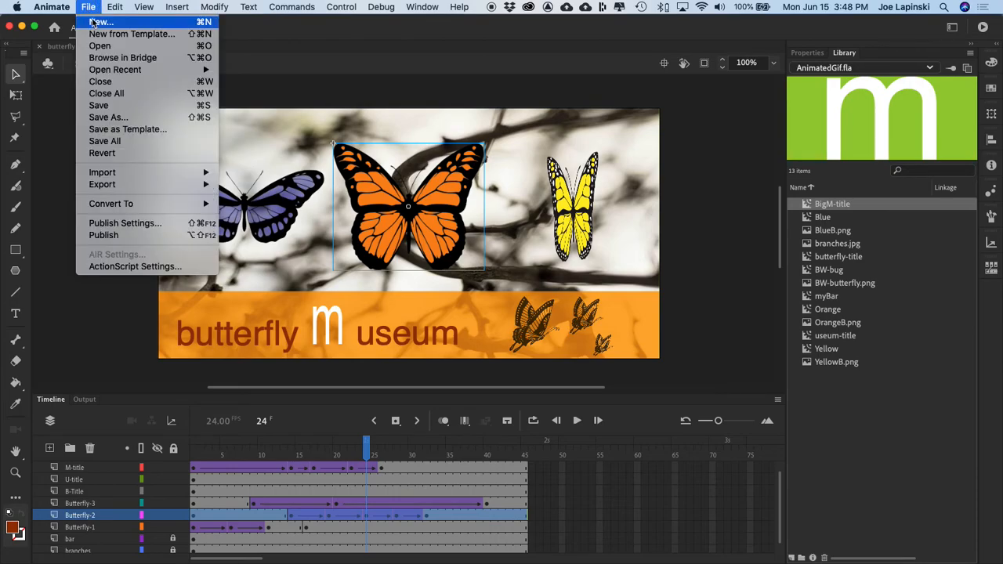
{"action": "left_click", "coordinate": [97, 22]}
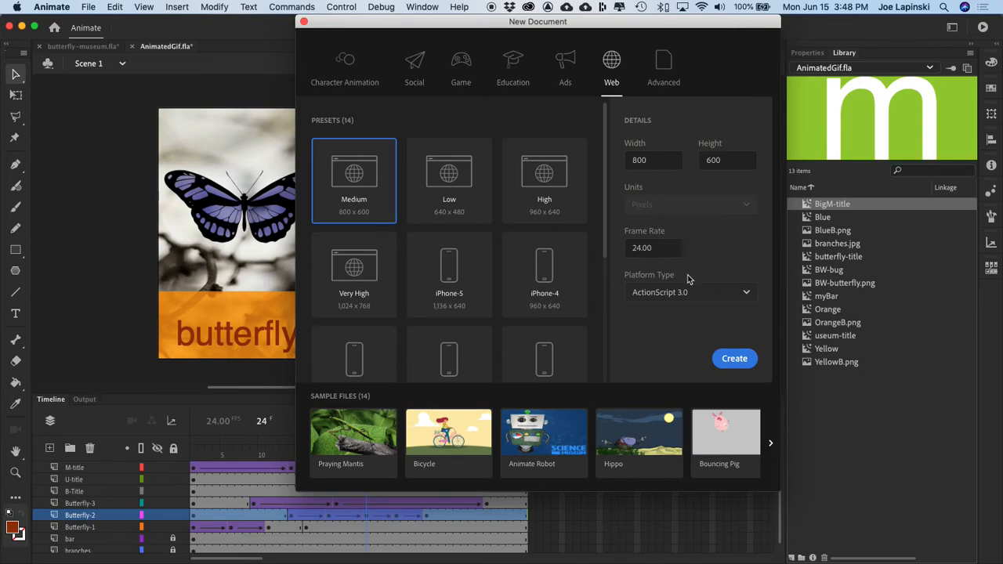
{"action": "left_click", "coordinate": [669, 294]}
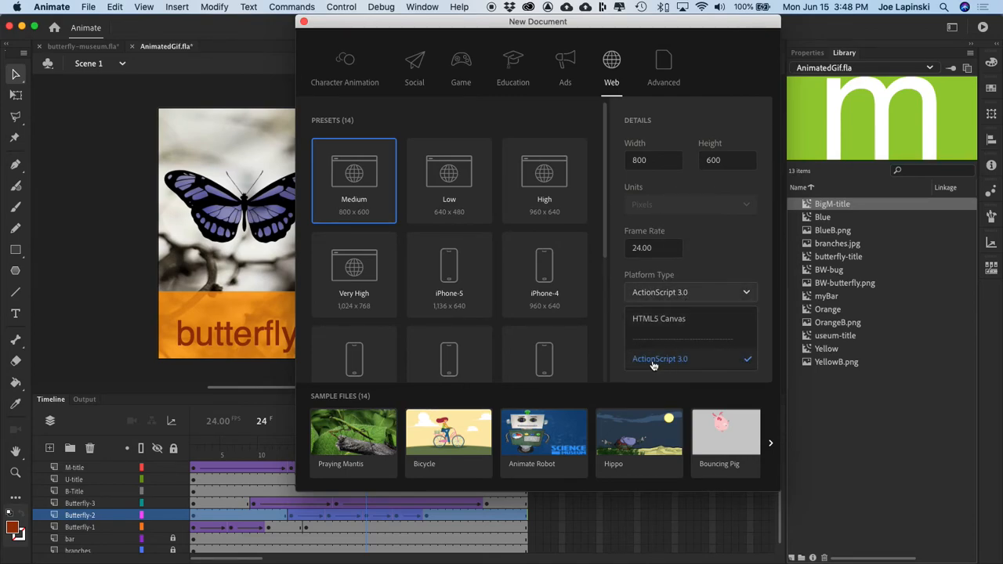
{"action": "left_click", "coordinate": [680, 358]}
{"action": "left_click", "coordinate": [735, 361]}
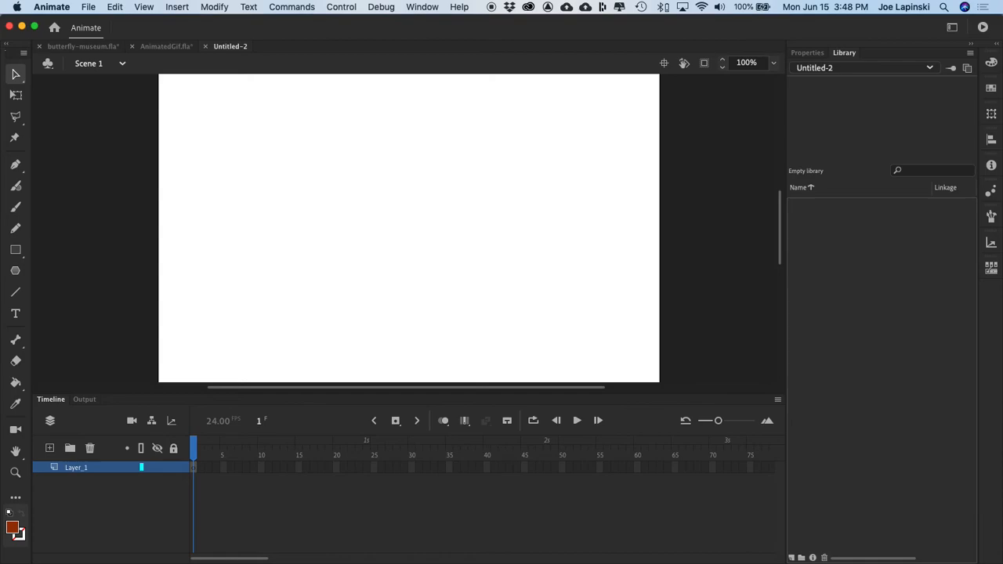
Step: Paste the copied butterfly frames at frame 1 of Layer_1 in the new document
{"action": "right_click", "coordinate": [193, 469]}
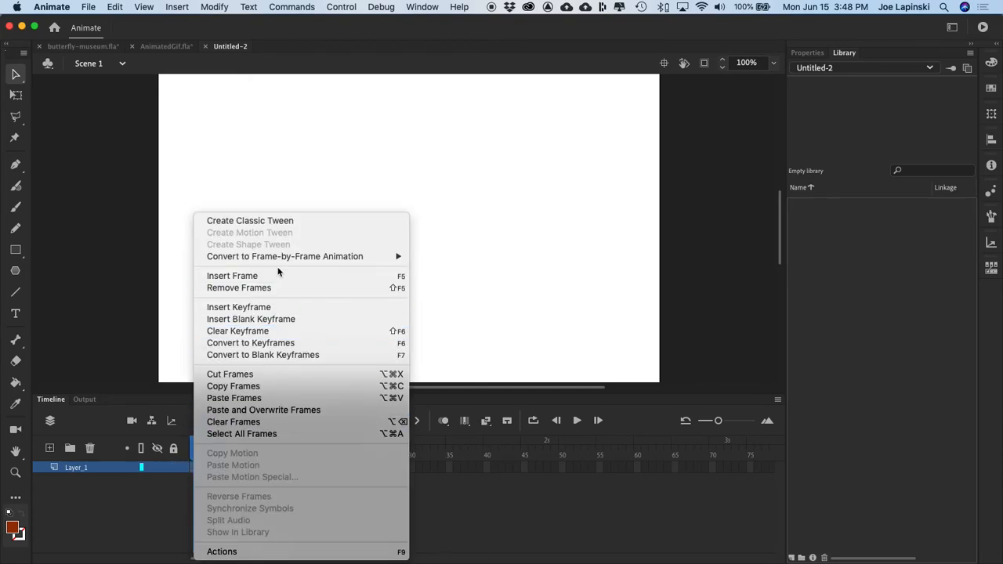
{"action": "left_click", "coordinate": [286, 403]}
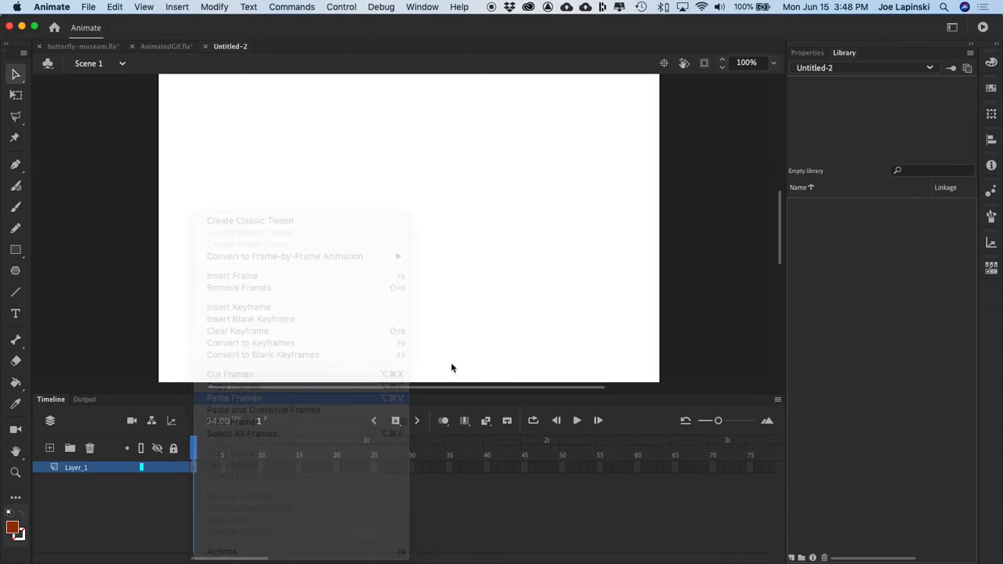
{"action": "left_click_drag", "start_coordinate": [191, 448], "coordinate": [143, 463]}
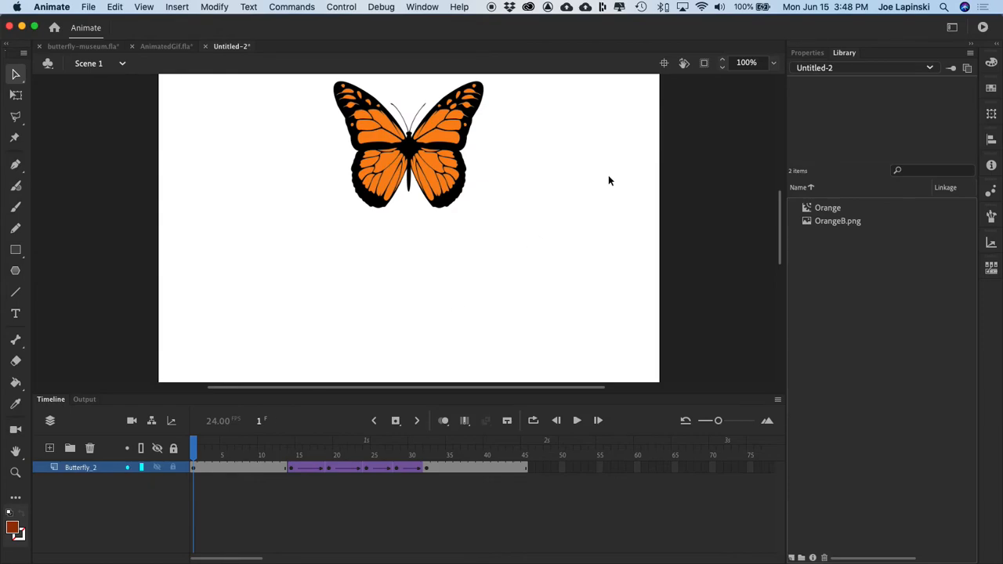
Step: Match the document's stage size to its contents, 241 x 203 px
{"action": "left_click", "coordinate": [772, 62]}
{"action": "left_click", "coordinate": [782, 76]}
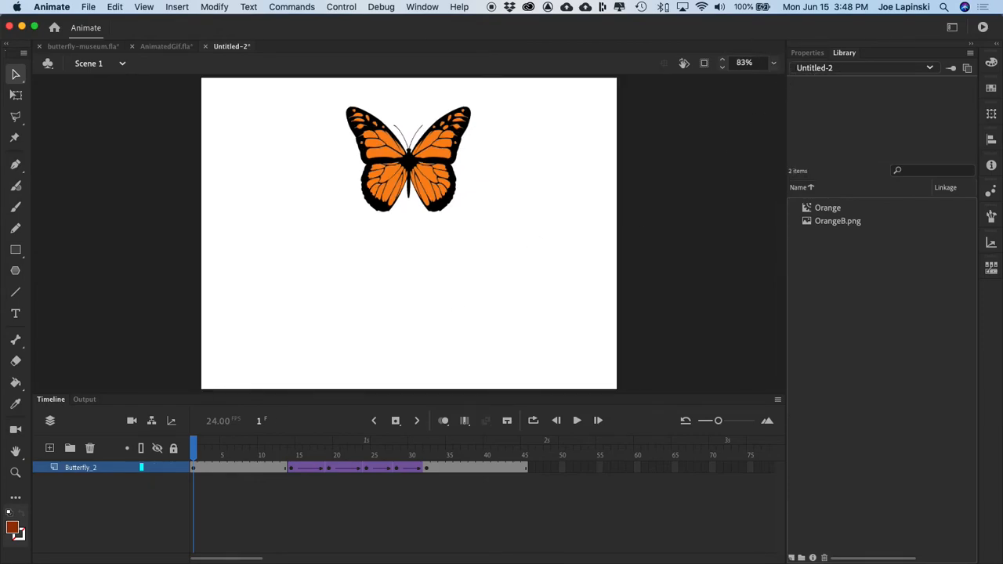
{"action": "left_click", "coordinate": [214, 7]}
{"action": "left_click", "coordinate": [235, 23]}
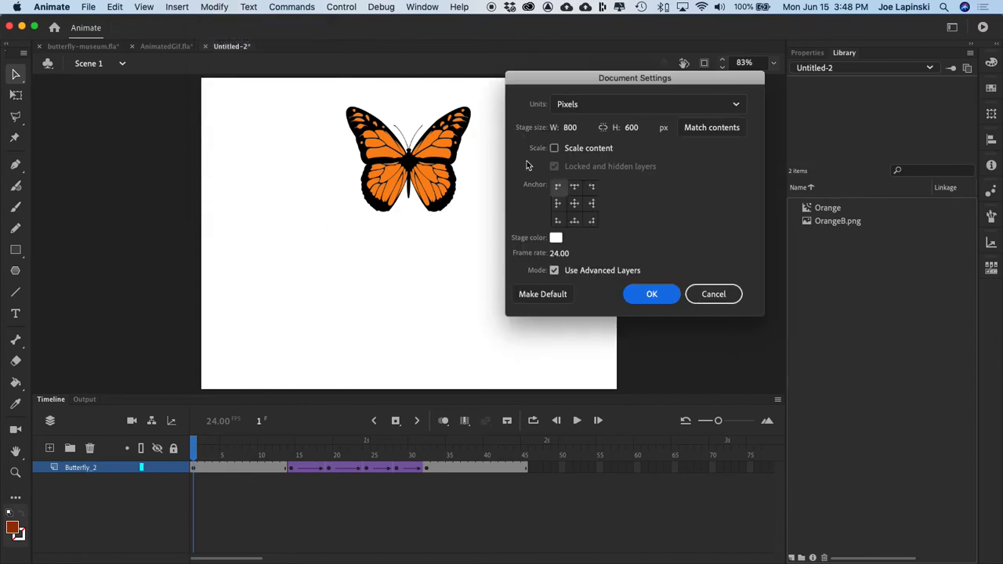
{"action": "left_click", "coordinate": [707, 128]}
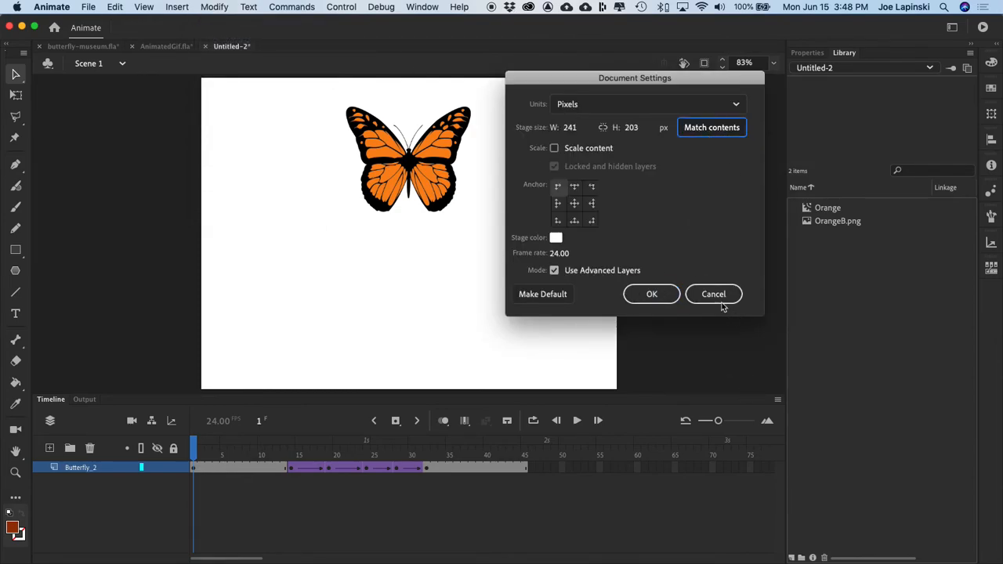
{"action": "left_click", "coordinate": [652, 295]}
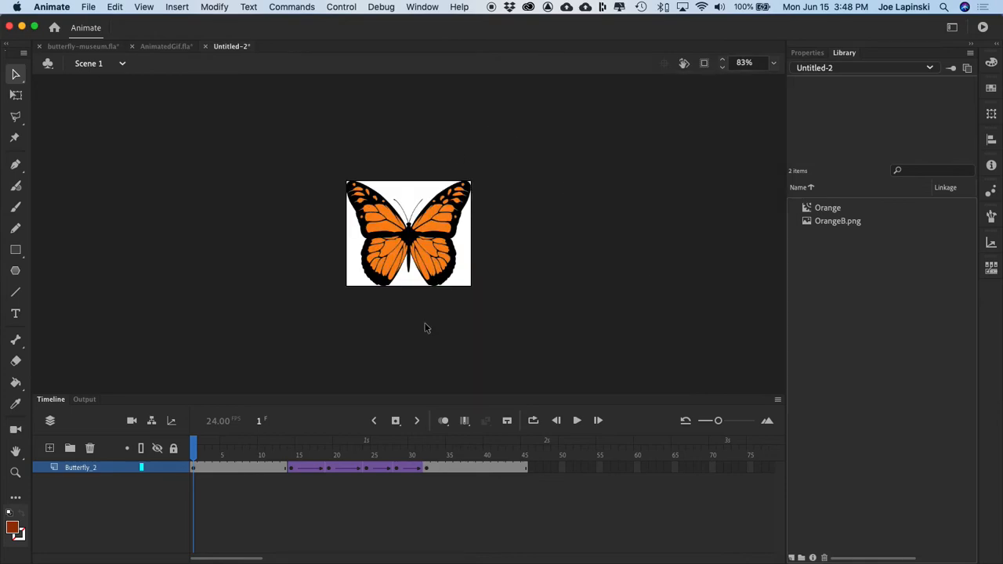
Step: Save the new document as butterfly.fla in a new folder named ani-gif inside the Exporting Animated GIF working files folder
{"action": "key", "text": "super+s"}
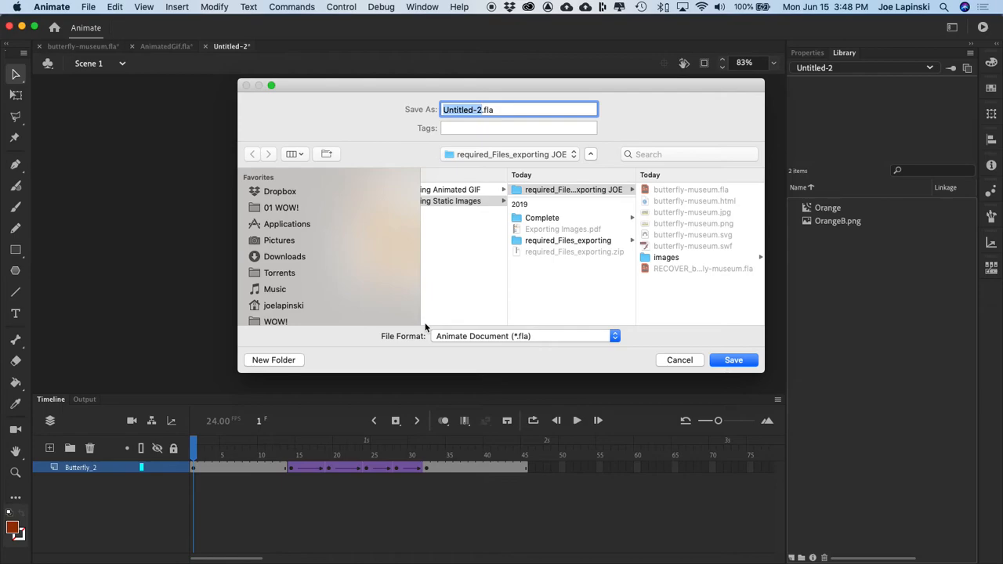
{"action": "type", "text": "butterfly"}
{"action": "left_click", "coordinate": [454, 190]}
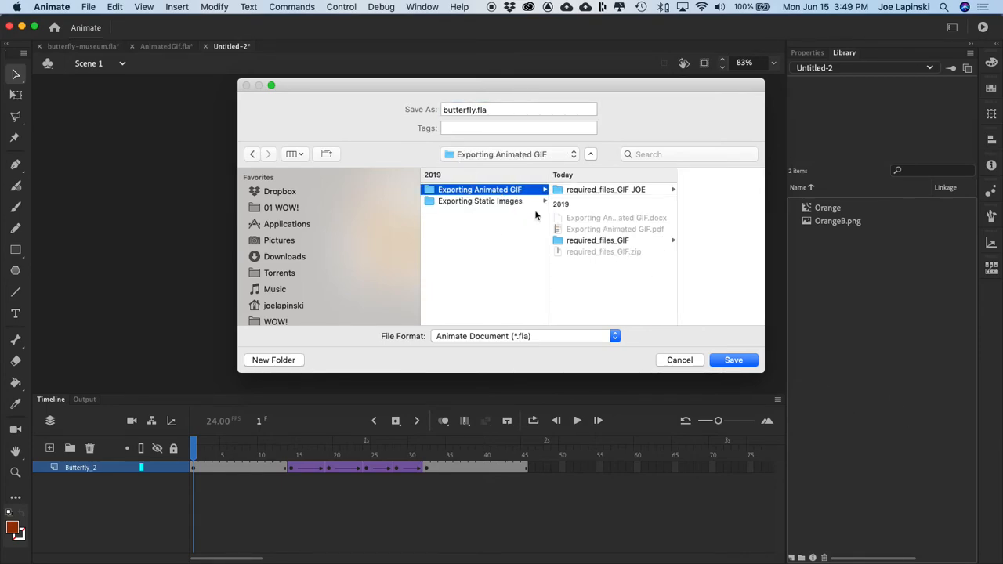
{"action": "left_click", "coordinate": [601, 190]}
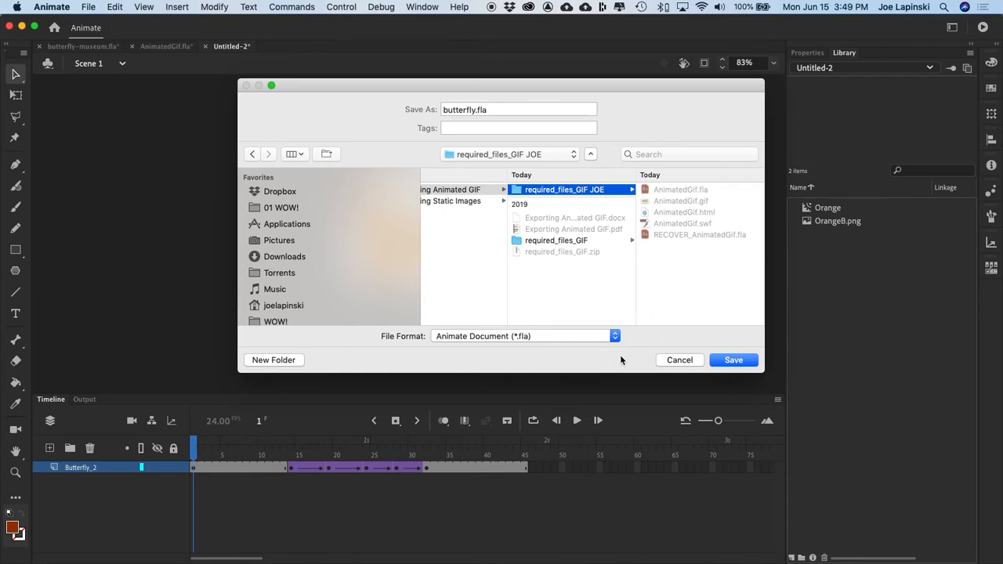
{"action": "key", "text": "super+shift+n"}
{"action": "type", "text": "a"}
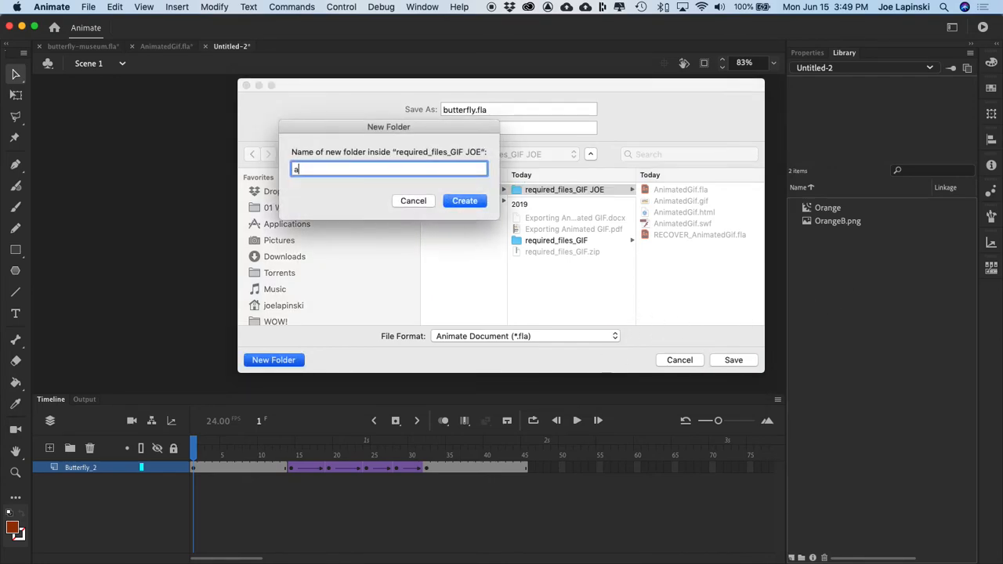
{"action": "type", "text": "ni-gif"}
{"action": "key", "text": "Return"}
{"action": "key", "text": "Return"}
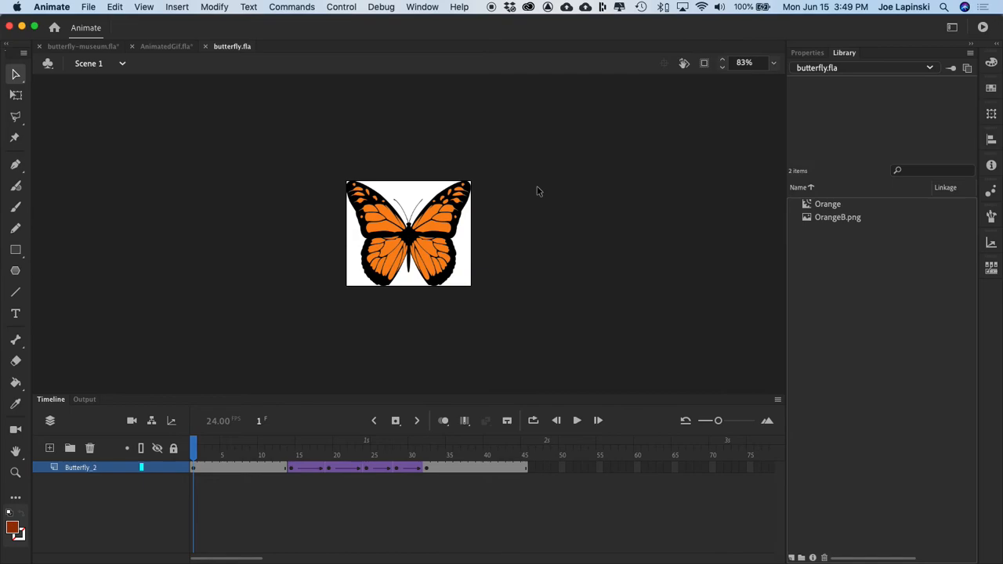
Step: Test the butterfly movie in the SWF player and close the preview
{"action": "key", "text": "super+Return"}
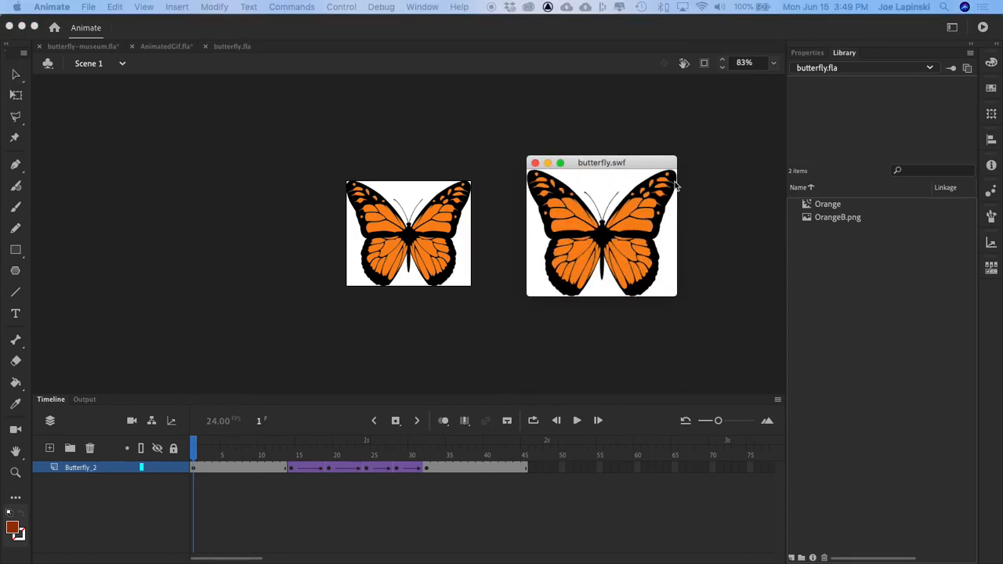
{"action": "left_click_drag", "start_coordinate": [645, 163], "coordinate": [633, 141]}
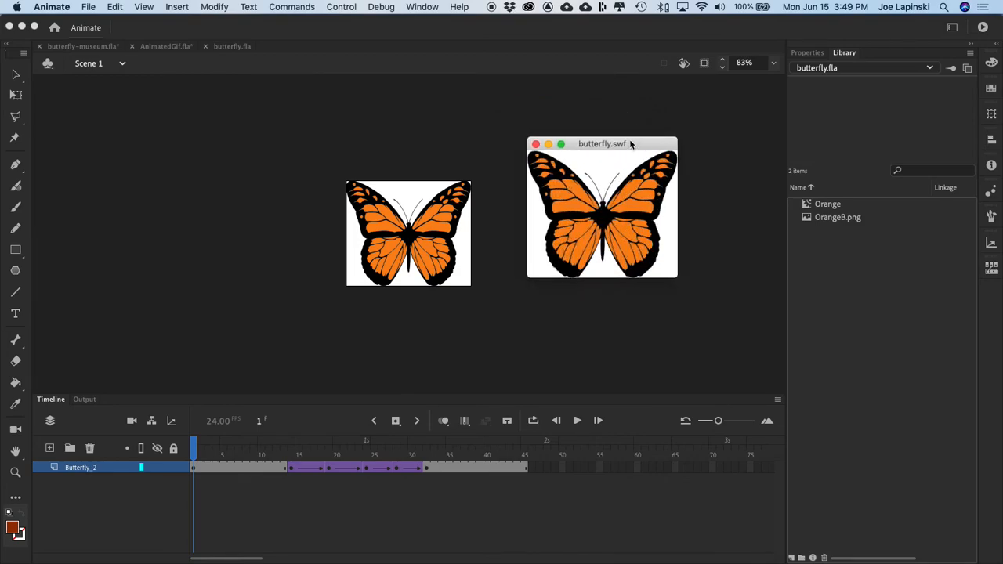
{"action": "left_click", "coordinate": [535, 141]}
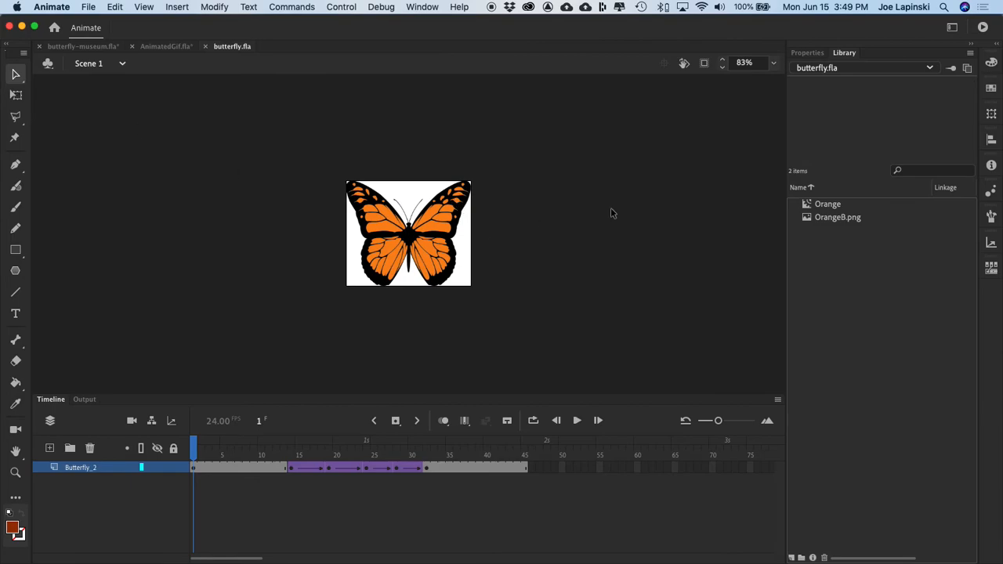
Step: Set the document's stage color to a medium green and save butterfly.fla
{"action": "left_click", "coordinate": [807, 53]}
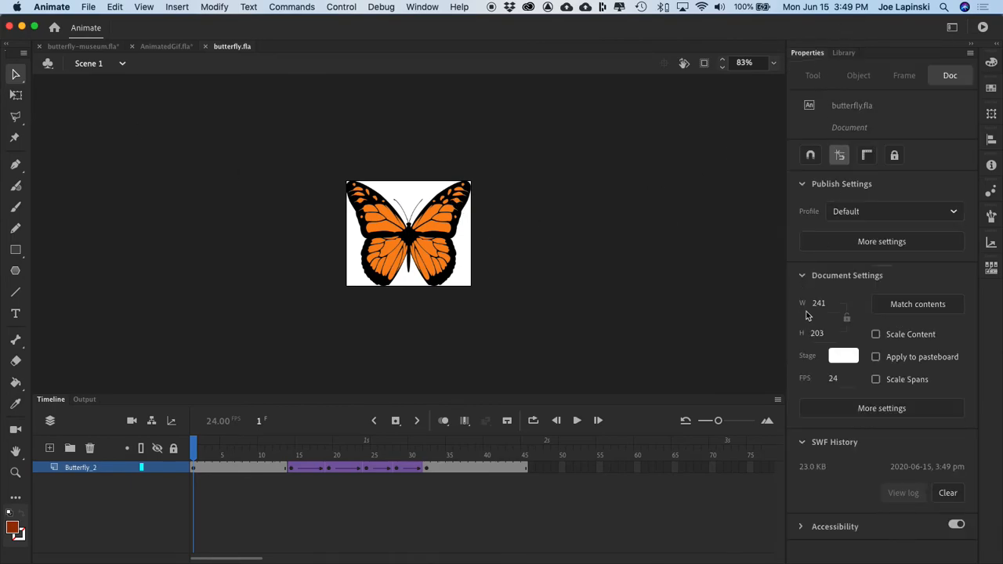
{"action": "left_click", "coordinate": [840, 356]}
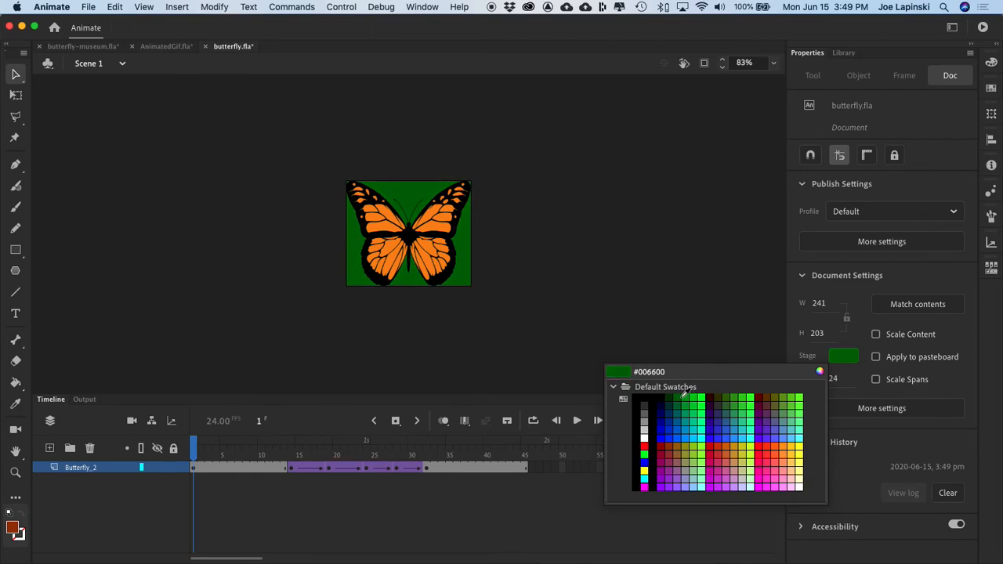
{"action": "left_click", "coordinate": [689, 400]}
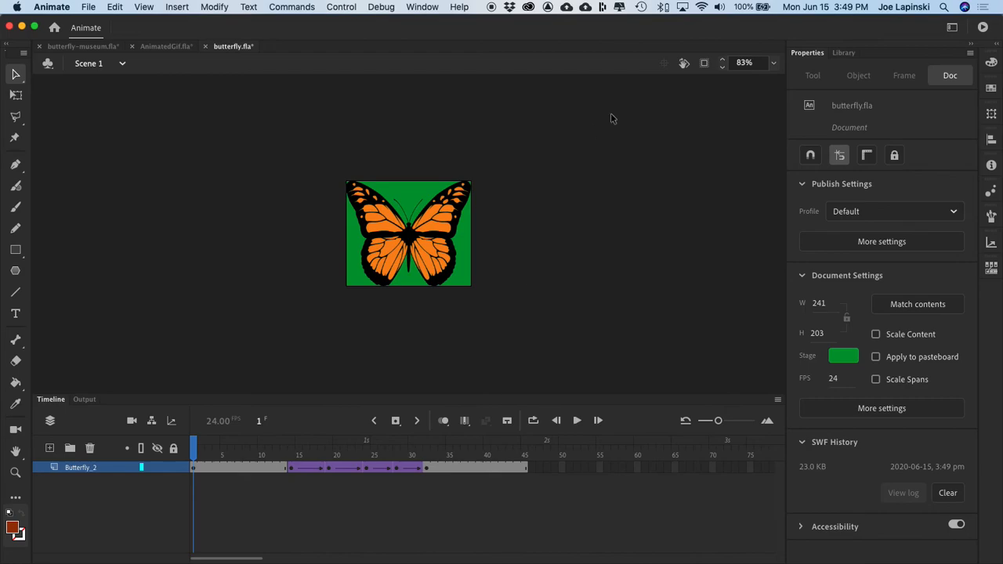
{"action": "key", "text": "super+s"}
Step: Export the document as an animated GIF with transparency and endless looping, saved as butterfly.gif in the ani-gif folder
{"action": "left_click", "coordinate": [88, 7]}
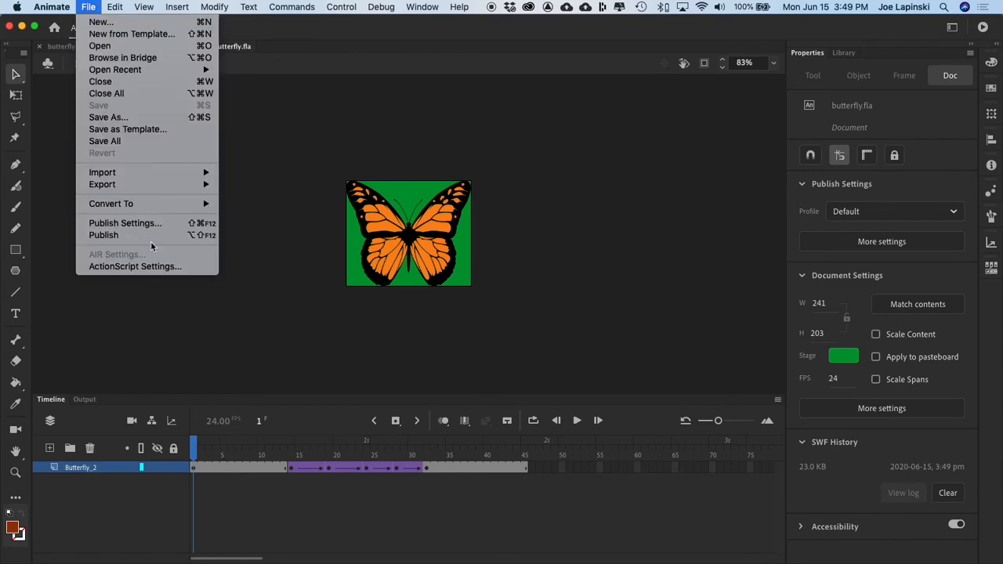
{"action": "mouse_move", "coordinate": [147, 188]}
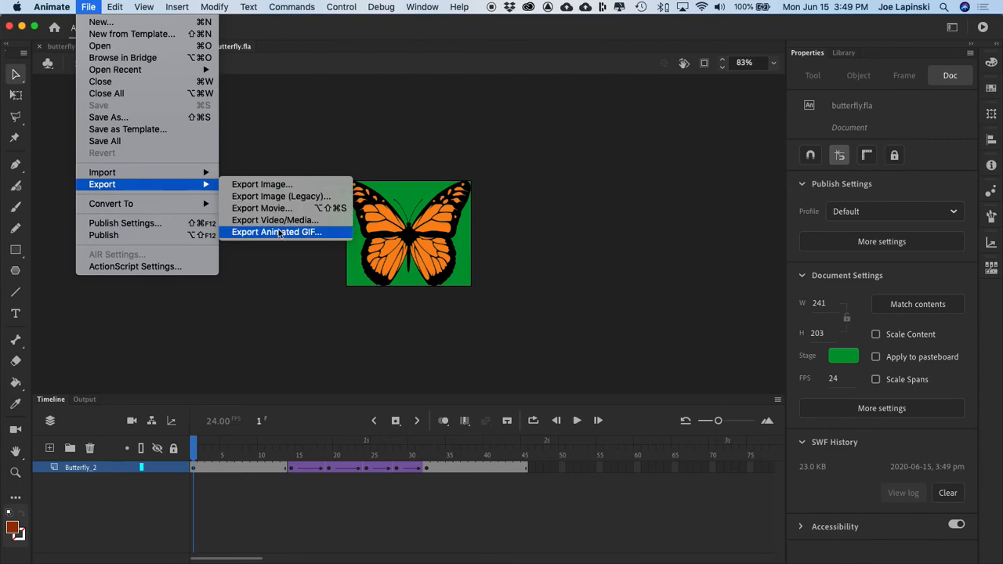
{"action": "left_click", "coordinate": [329, 233]}
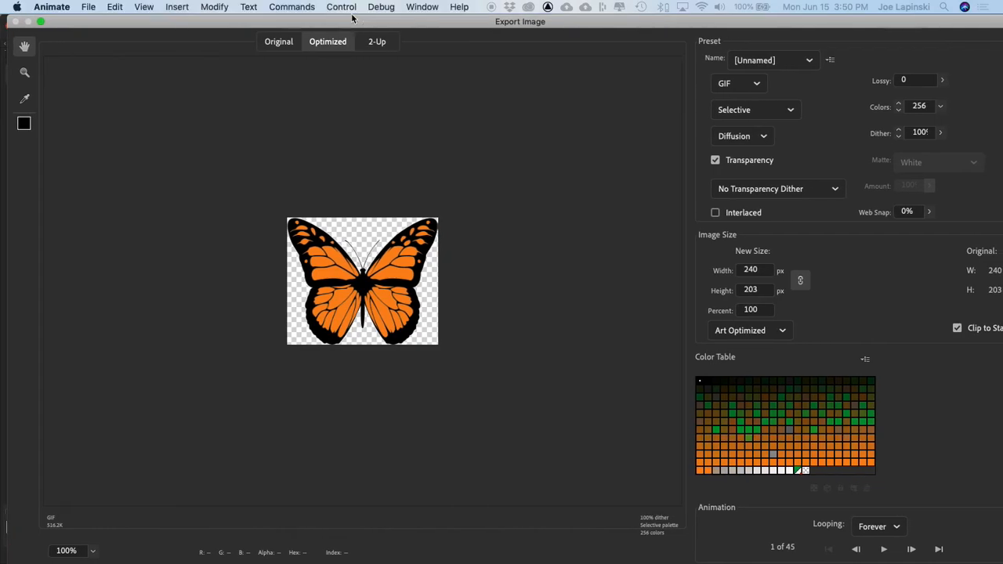
{"action": "left_click", "coordinate": [41, 22]}
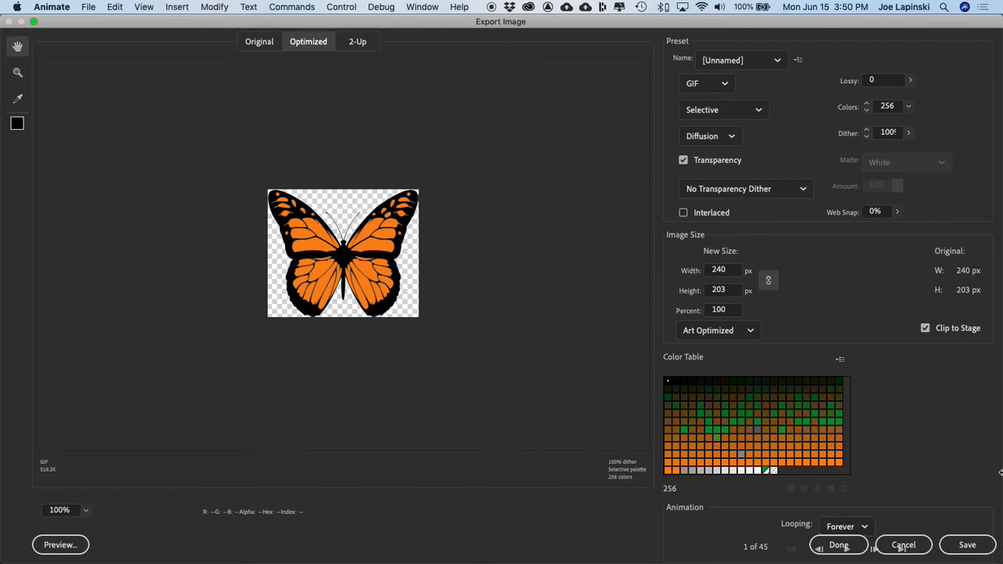
{"action": "left_click", "coordinate": [967, 545]}
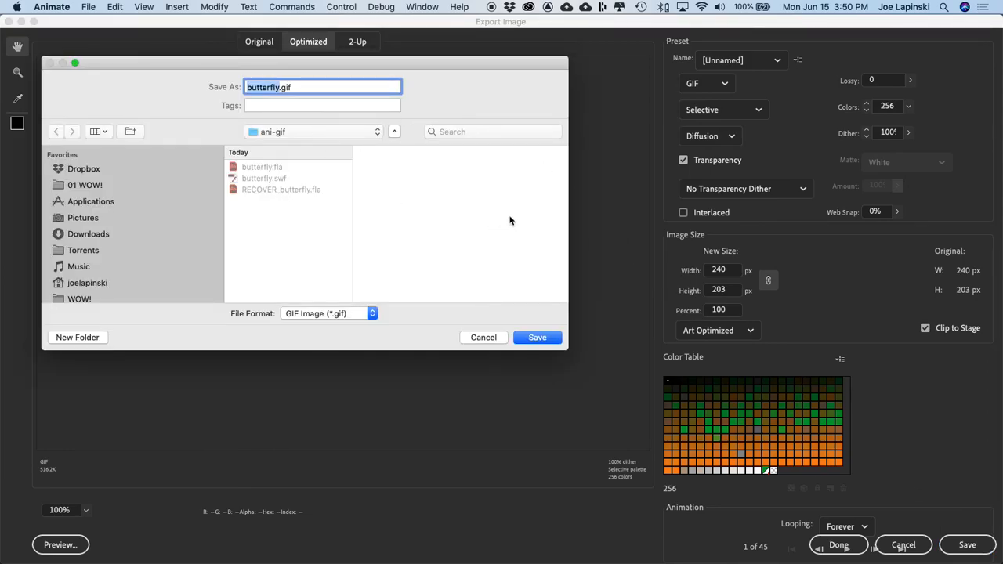
{"action": "left_click", "coordinate": [537, 338]}
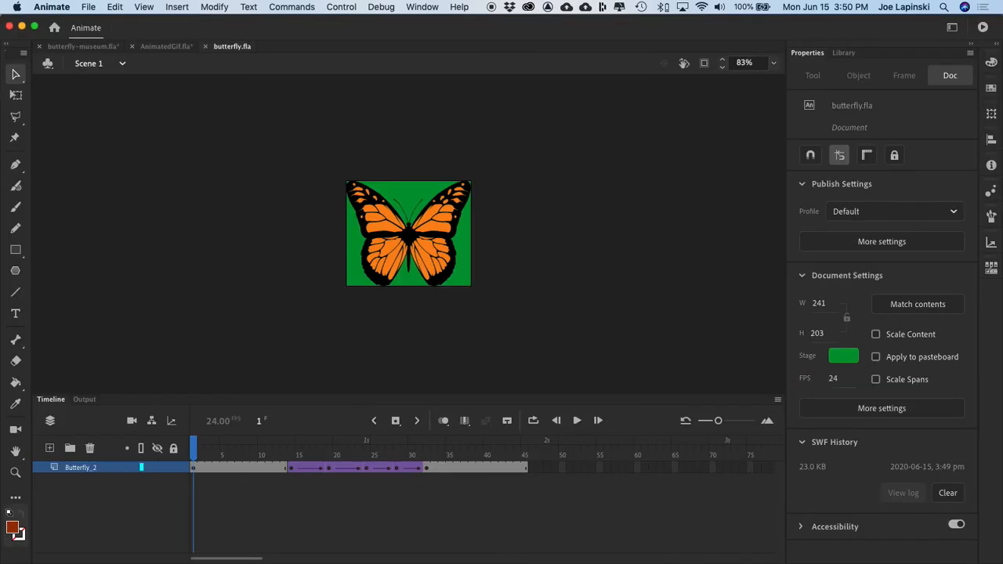
Step: Switch to Finder and open butterfly.gif from the ani-gif folder in Google Chrome to check its edges
{"action": "key", "text": "super+Tab"}
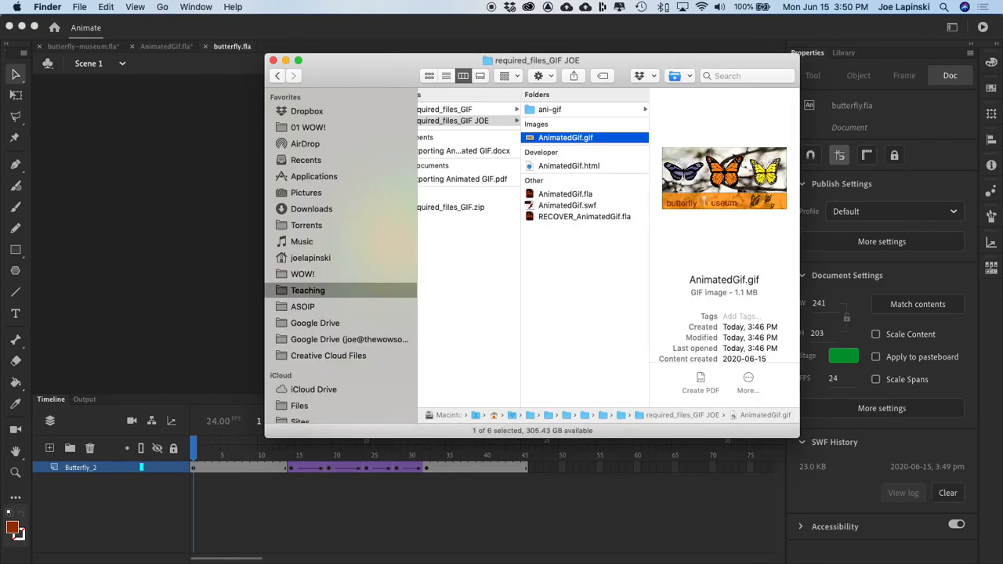
{"action": "left_click", "coordinate": [546, 111]}
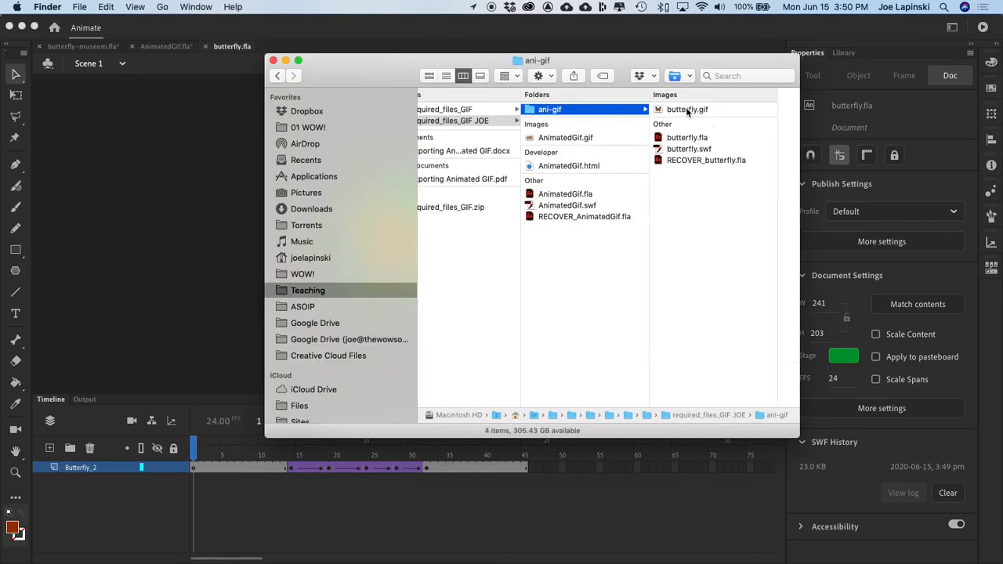
{"action": "right_click", "coordinate": [690, 111]}
{"action": "mouse_move", "coordinate": [736, 128]}
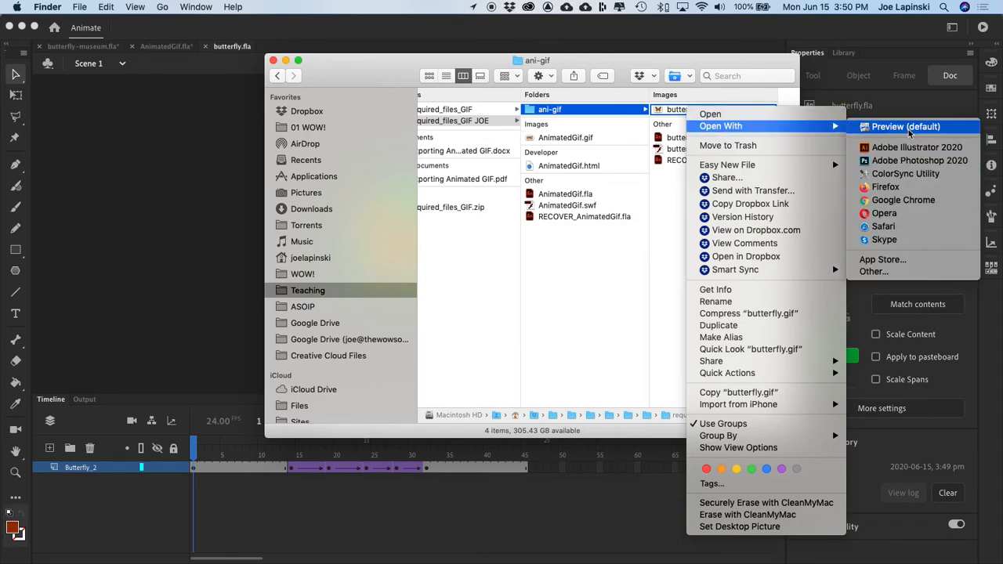
{"action": "left_click", "coordinate": [893, 202]}
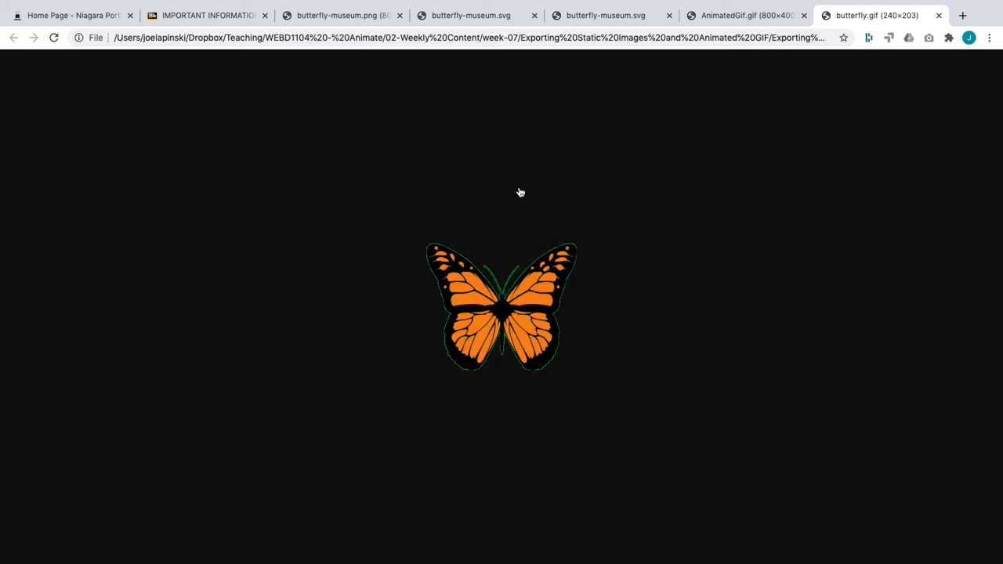
Step: Return to Animate and set the butterfly document's stage color to dark gray
{"action": "key", "text": "super+Tab"}
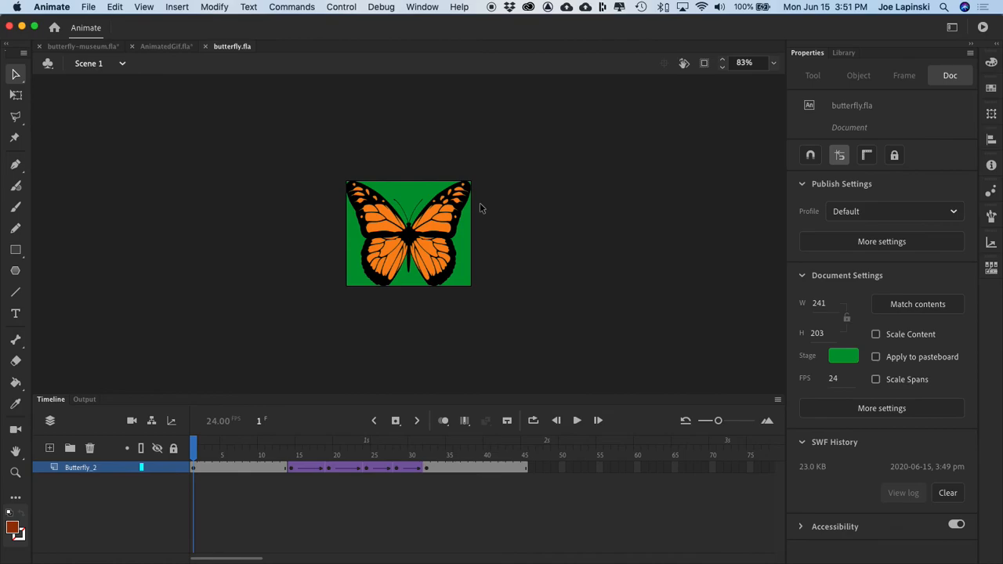
{"action": "left_click", "coordinate": [853, 359]}
{"action": "left_click", "coordinate": [644, 402]}
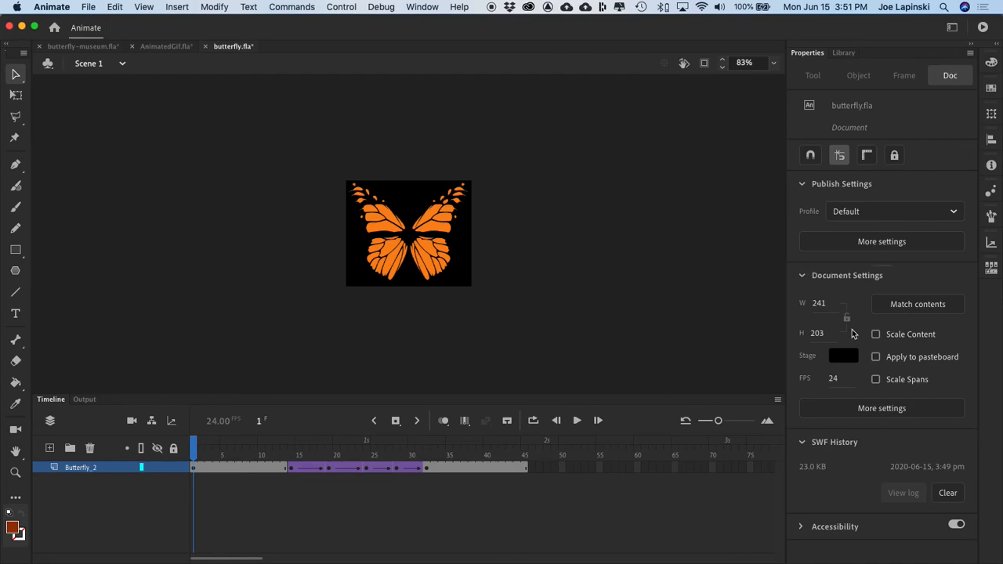
{"action": "left_click", "coordinate": [852, 354]}
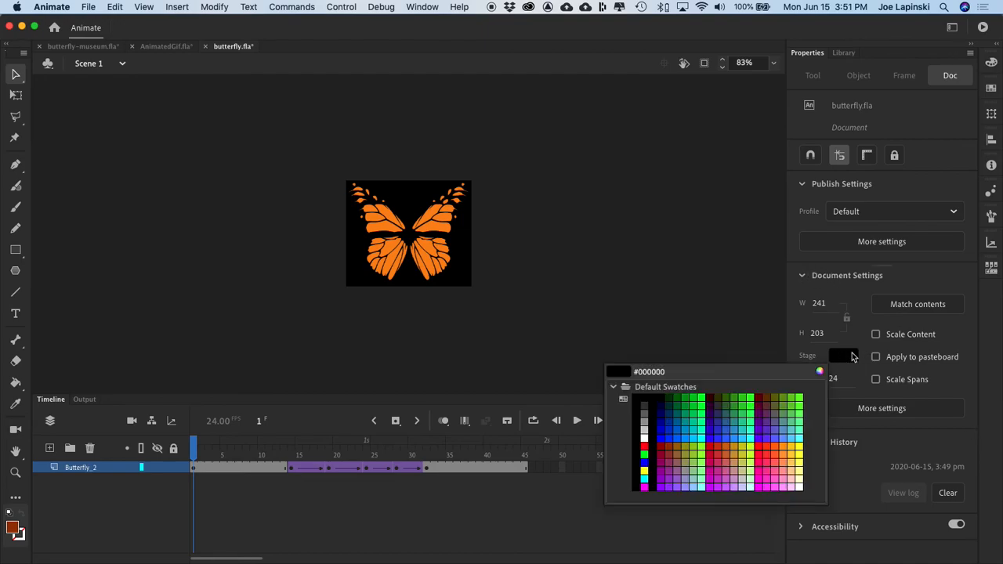
{"action": "left_click", "coordinate": [647, 401]}
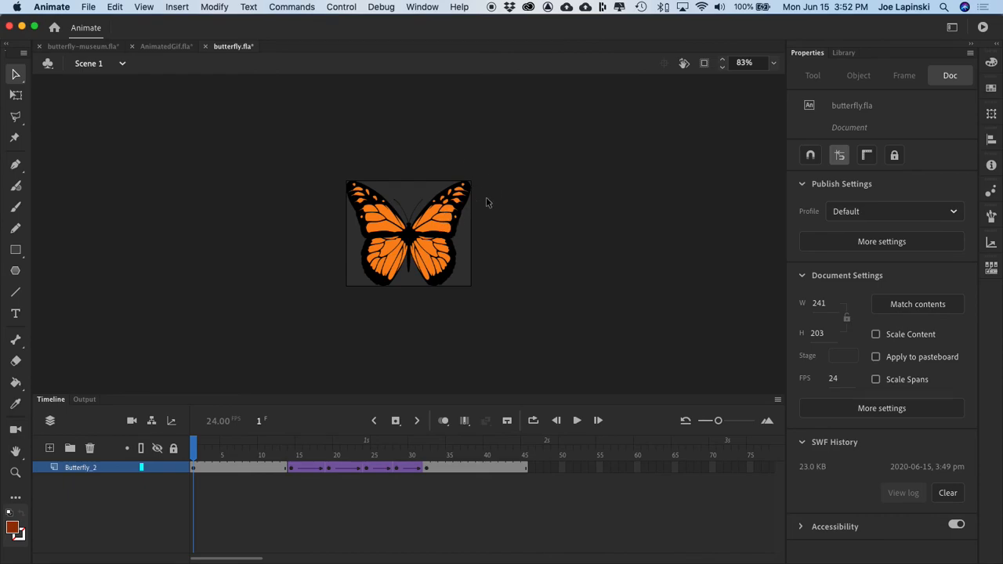
Step: Export the butterfly again as a transparent, endlessly looping animated GIF, replacing butterfly.gif in the ani-gif folder
{"action": "left_click", "coordinate": [88, 7]}
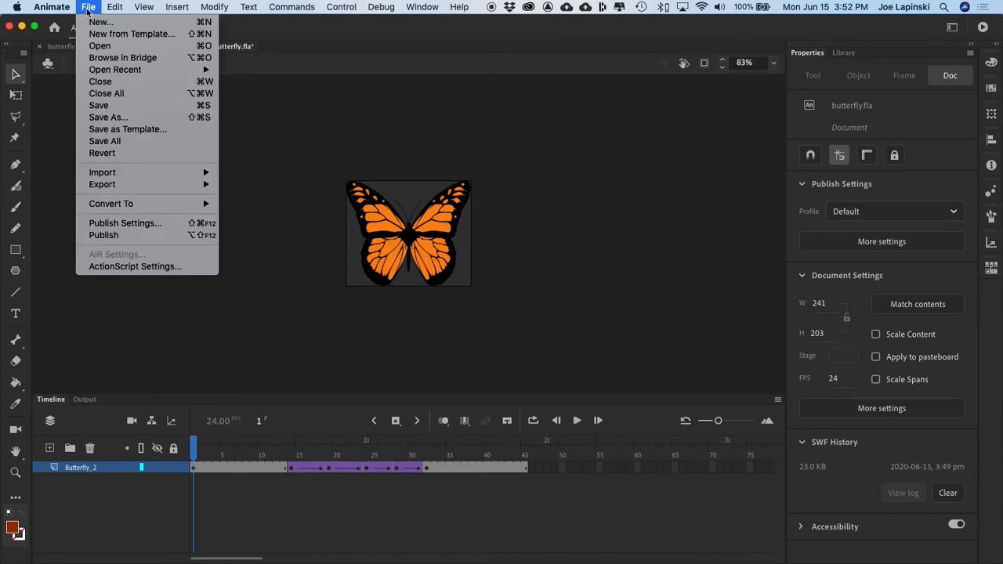
{"action": "mouse_move", "coordinate": [161, 210]}
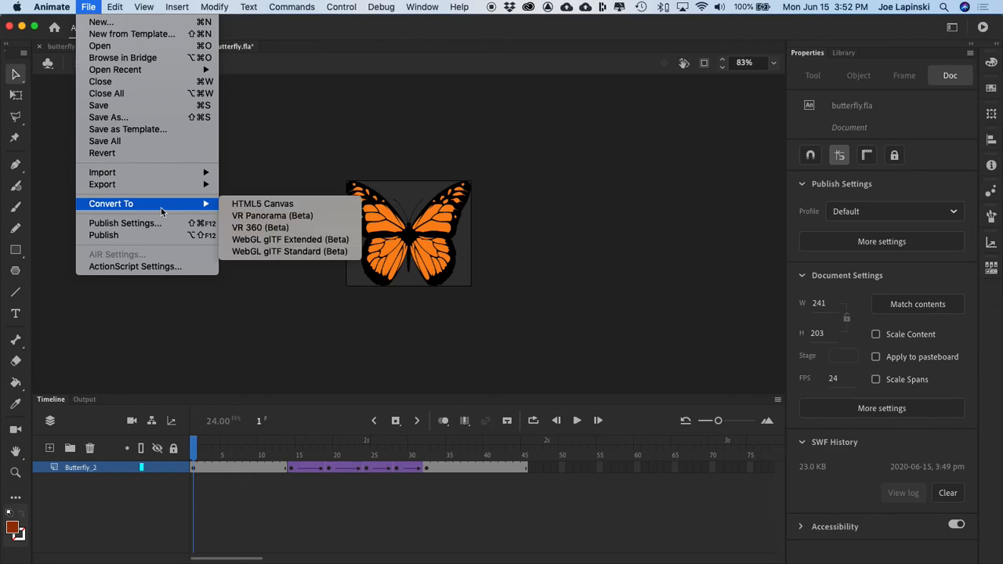
{"action": "mouse_move", "coordinate": [134, 186]}
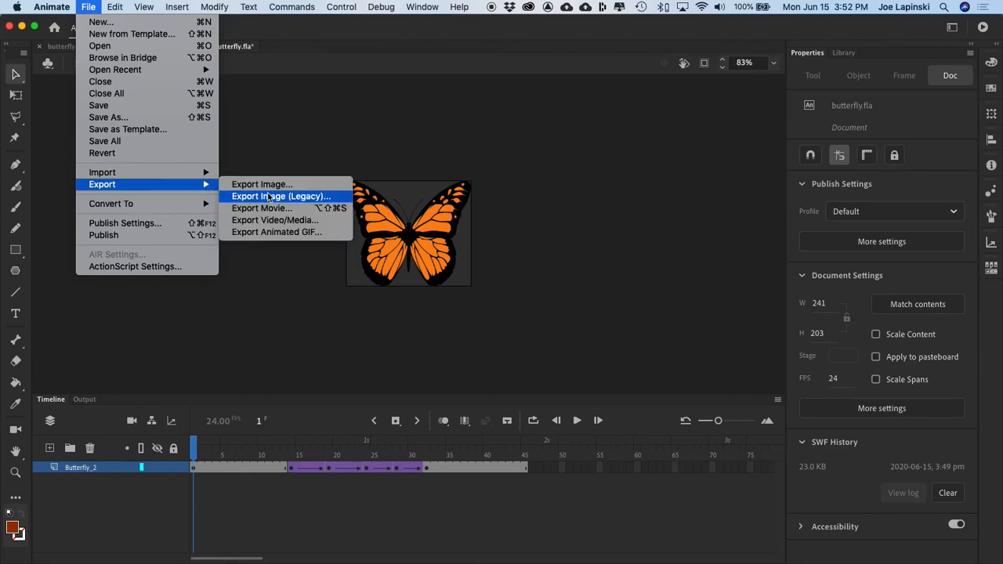
{"action": "left_click", "coordinate": [310, 233]}
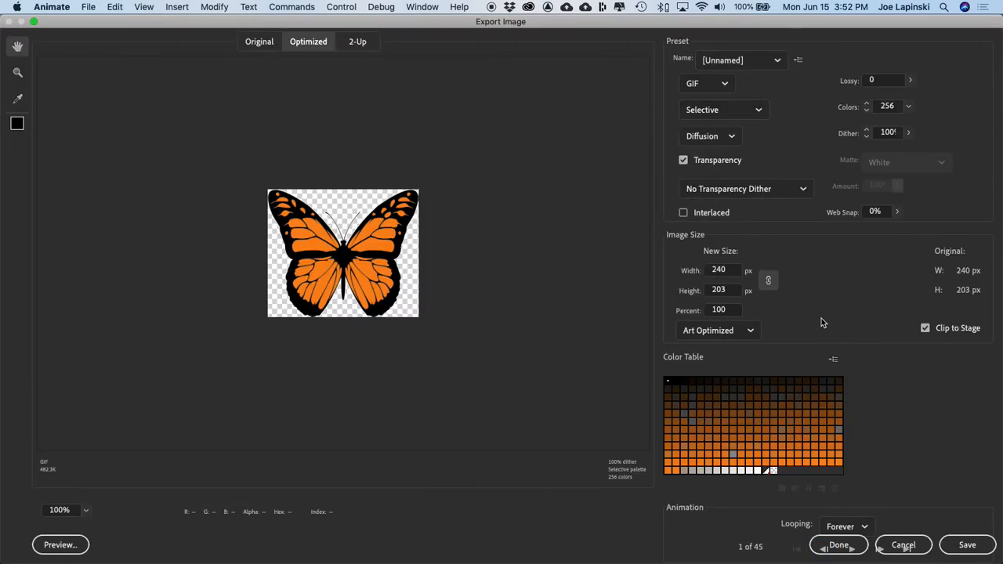
{"action": "left_click", "coordinate": [728, 190]}
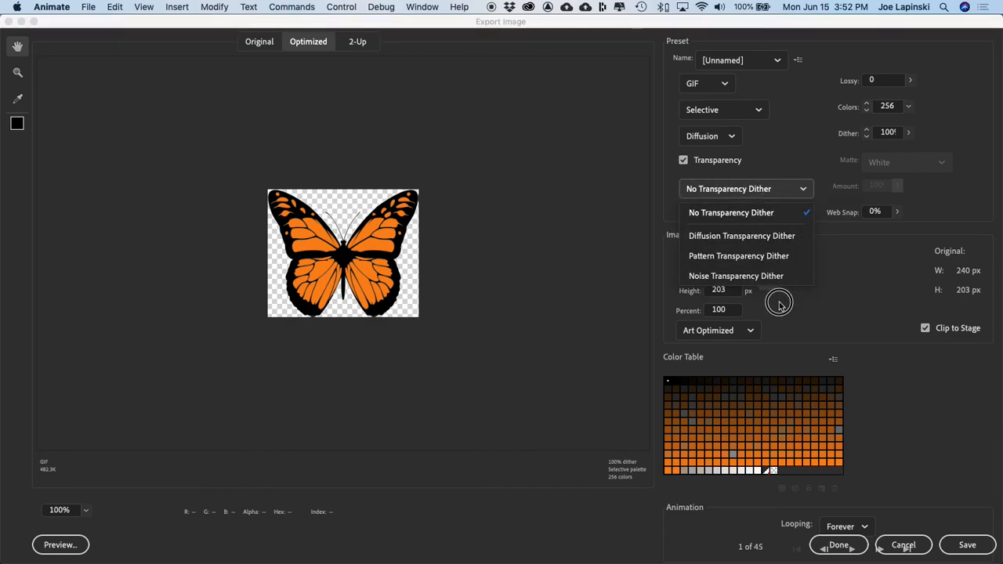
{"action": "left_click", "coordinate": [985, 204]}
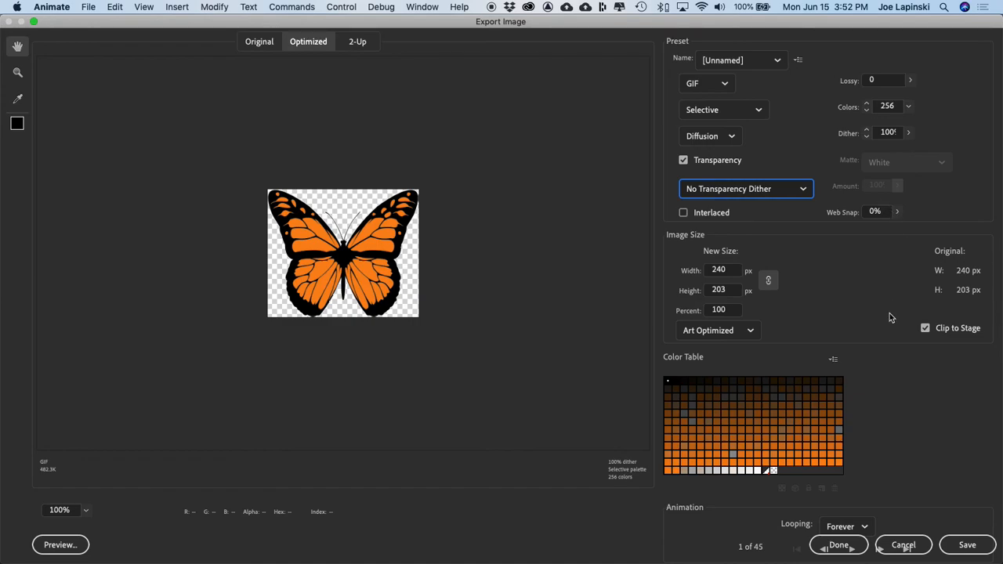
{"action": "left_click", "coordinate": [967, 544]}
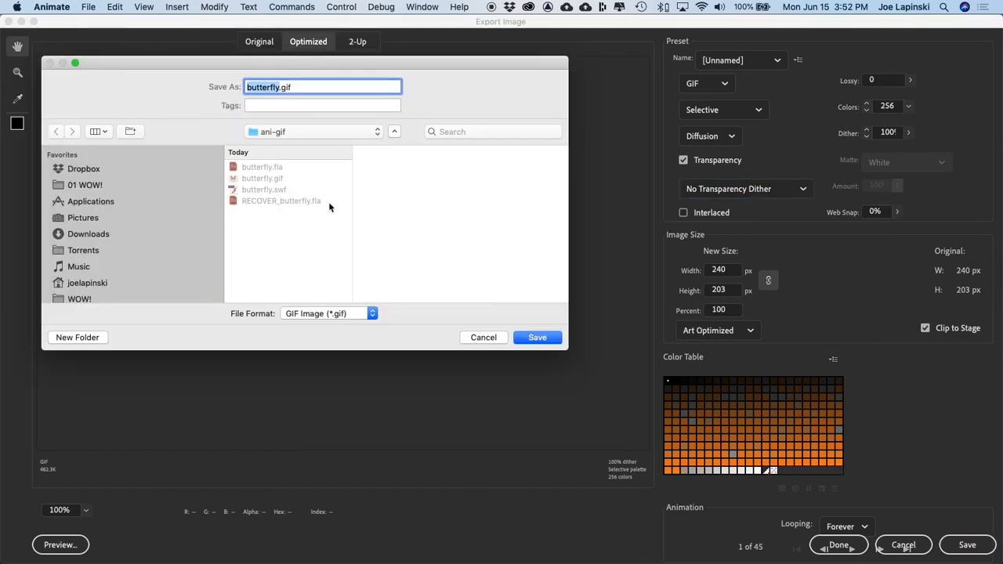
{"action": "left_click", "coordinate": [537, 338]}
{"action": "left_click", "coordinate": [397, 145]}
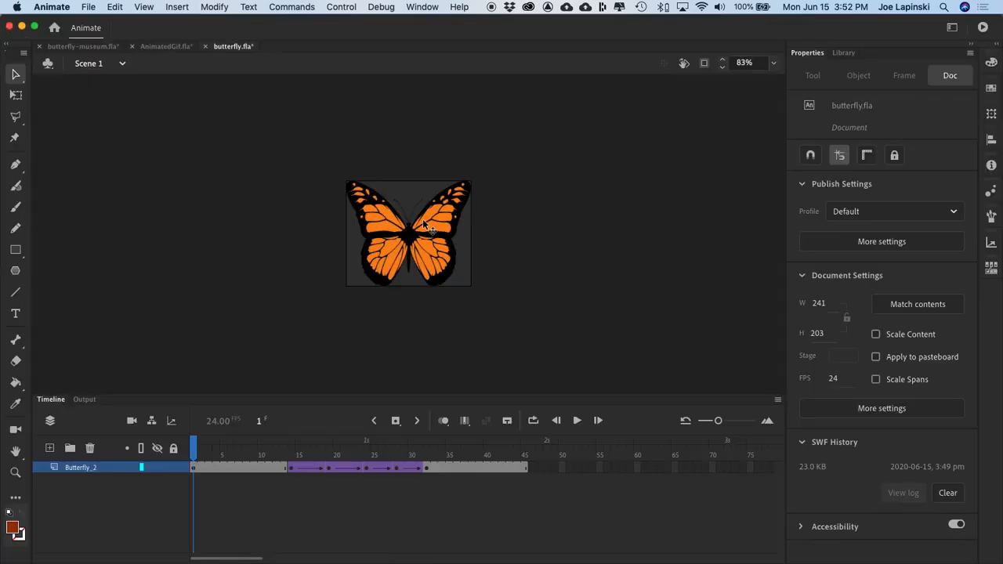
Step: Switch to Google Chrome and reload butterfly.gif to check its edges against the dark background
{"action": "key", "text": "ctrl+Right"}
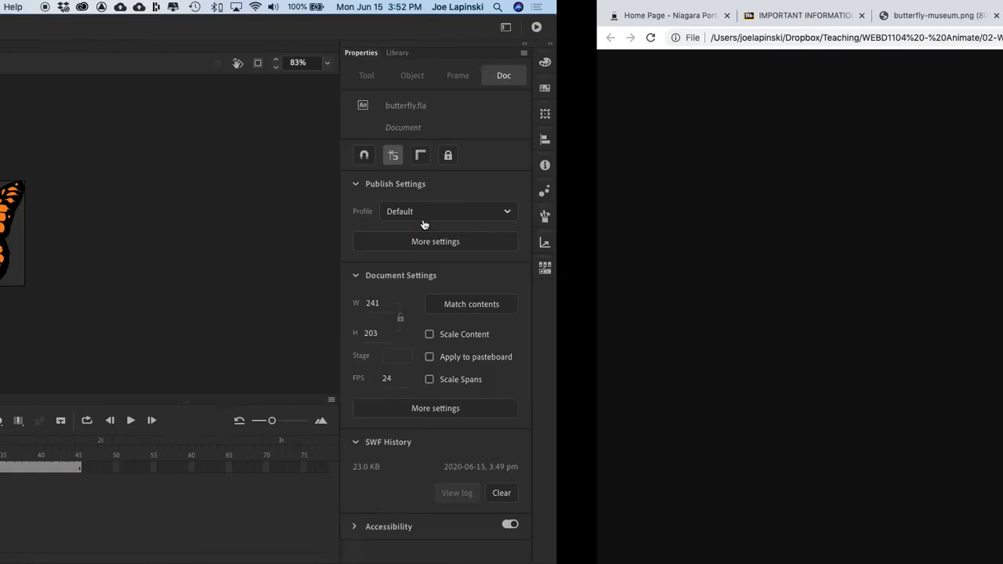
{"action": "left_click", "coordinate": [53, 37]}
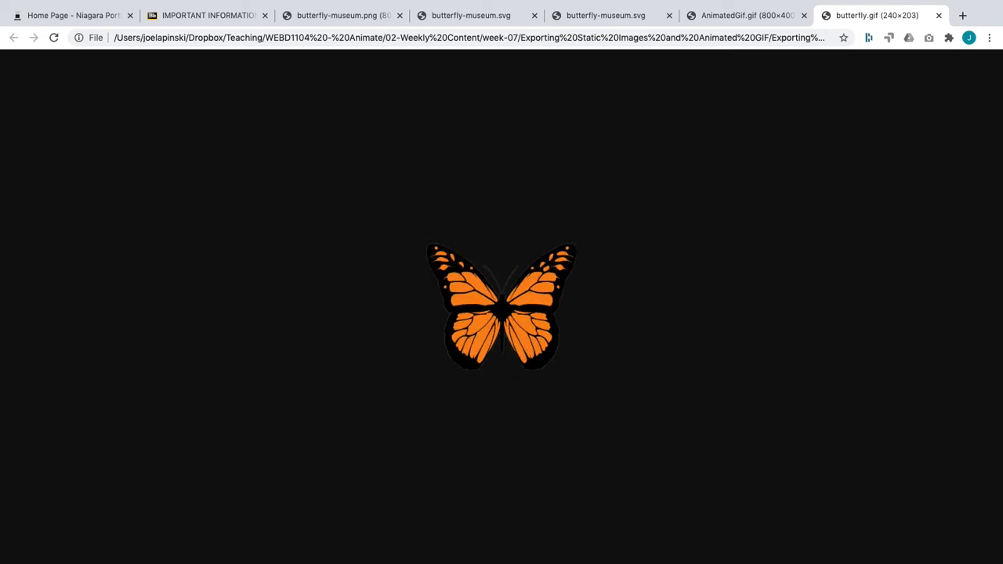
Step: Return to Animate, scrub the butterfly timeline to frame 45 and open the animated GIF export settings
{"action": "key", "text": "ctrl+Left"}
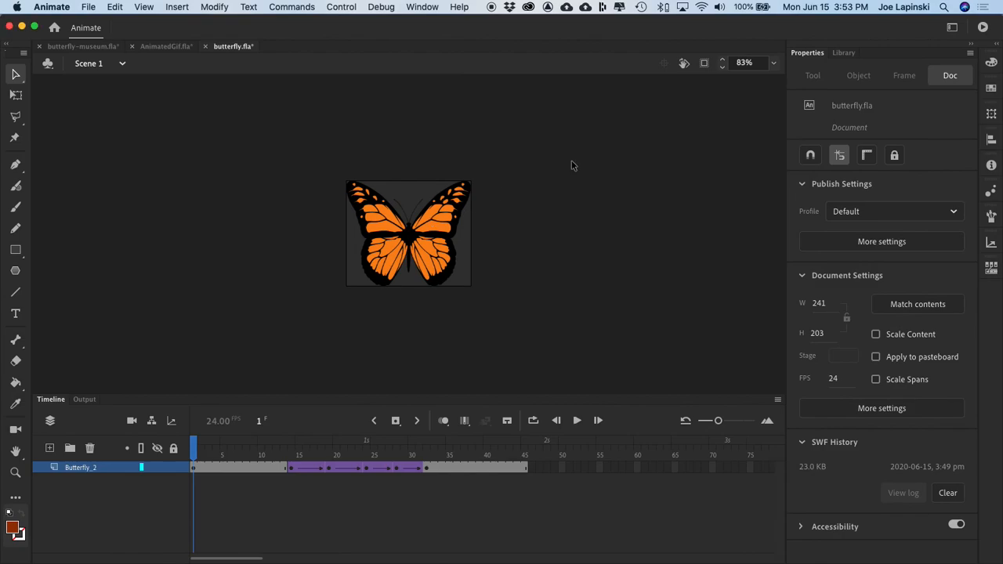
{"action": "left_click_drag", "start_coordinate": [195, 445], "coordinate": [653, 525]}
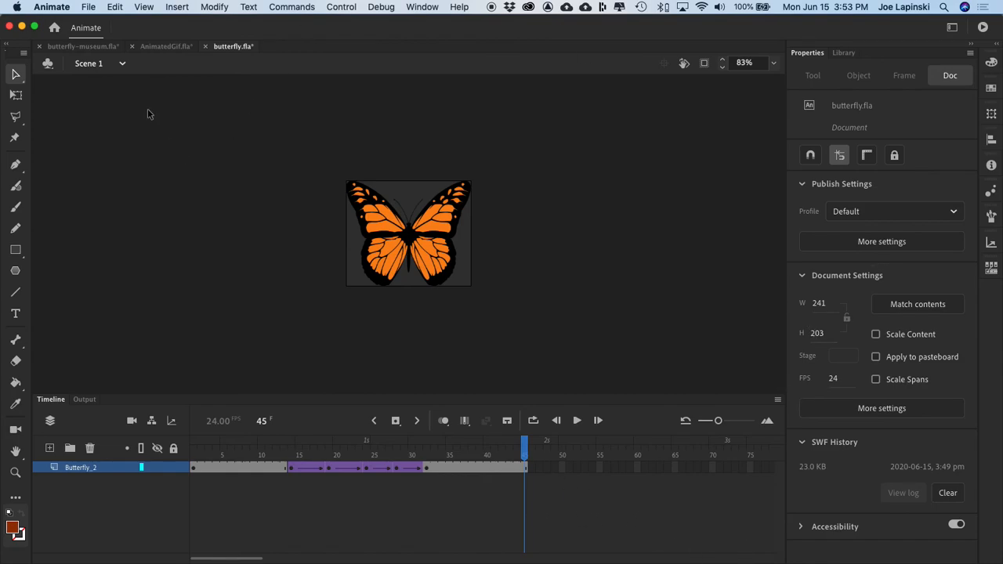
{"action": "left_click", "coordinate": [88, 8]}
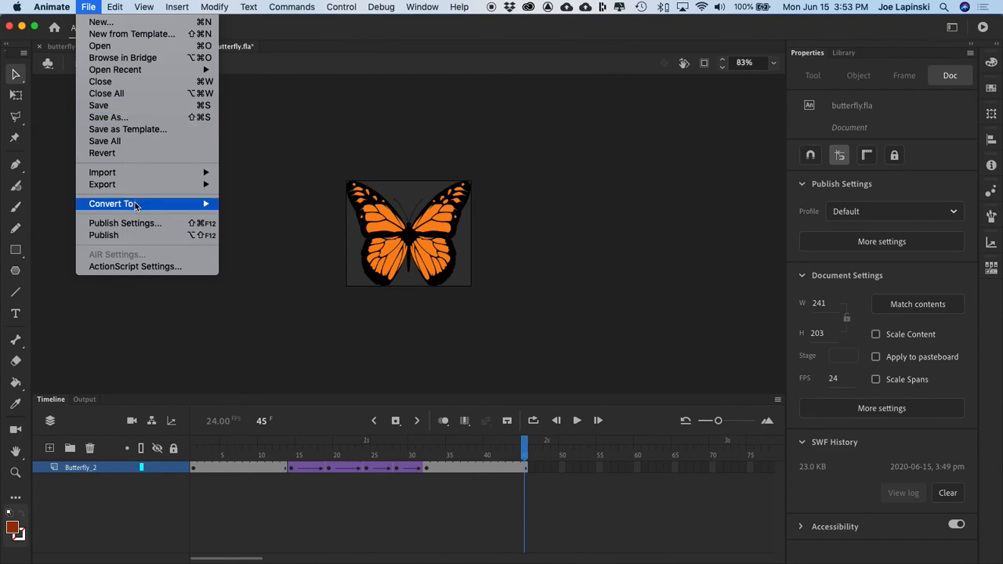
{"action": "mouse_move", "coordinate": [123, 205]}
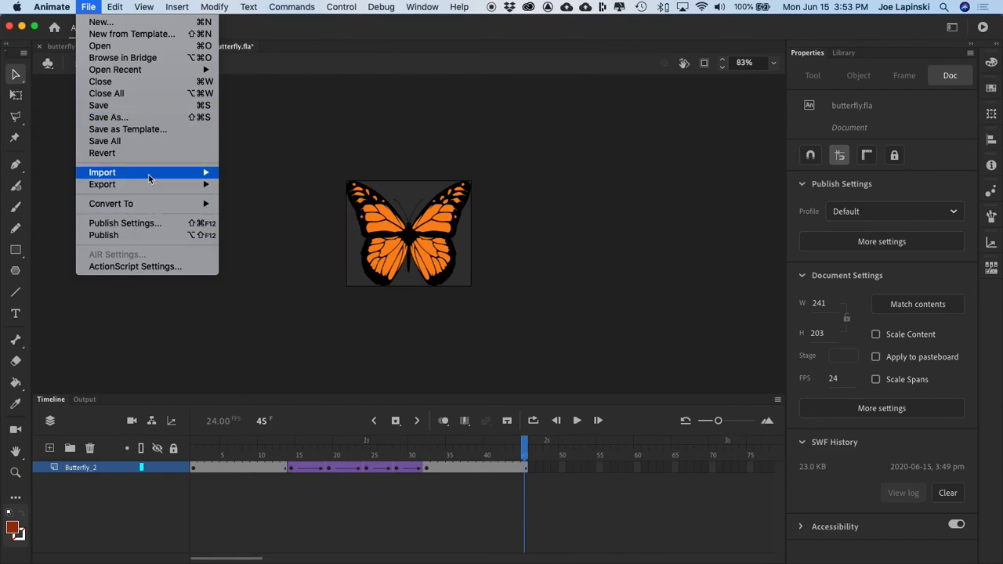
{"action": "mouse_move", "coordinate": [167, 186]}
{"action": "left_click", "coordinate": [282, 232]}
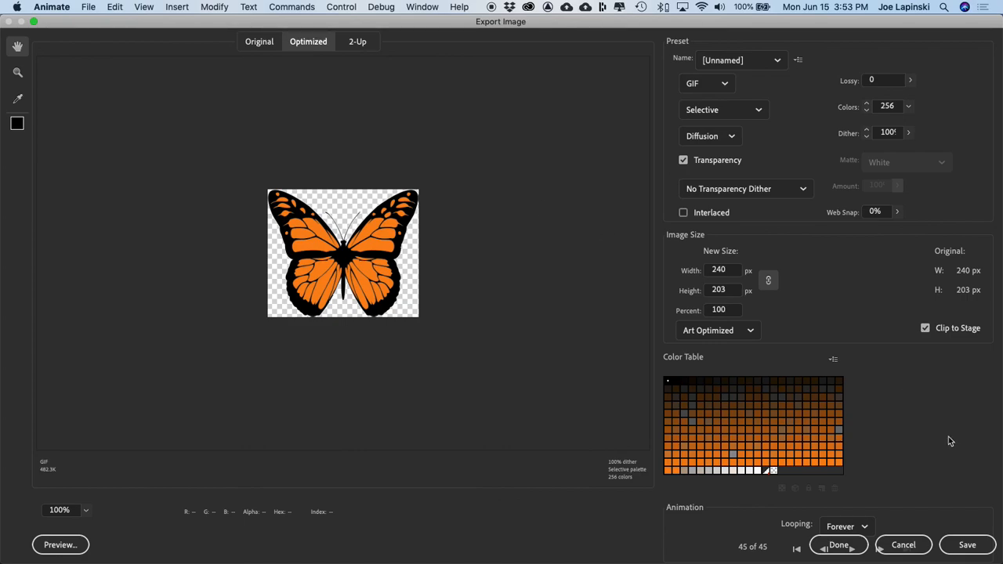
Step: Stop the export preview's playback, step back and forth through the last frames of the loop, and close the export dialog
{"action": "left_click_drag", "start_coordinate": [538, 18], "coordinate": [431, 561]}
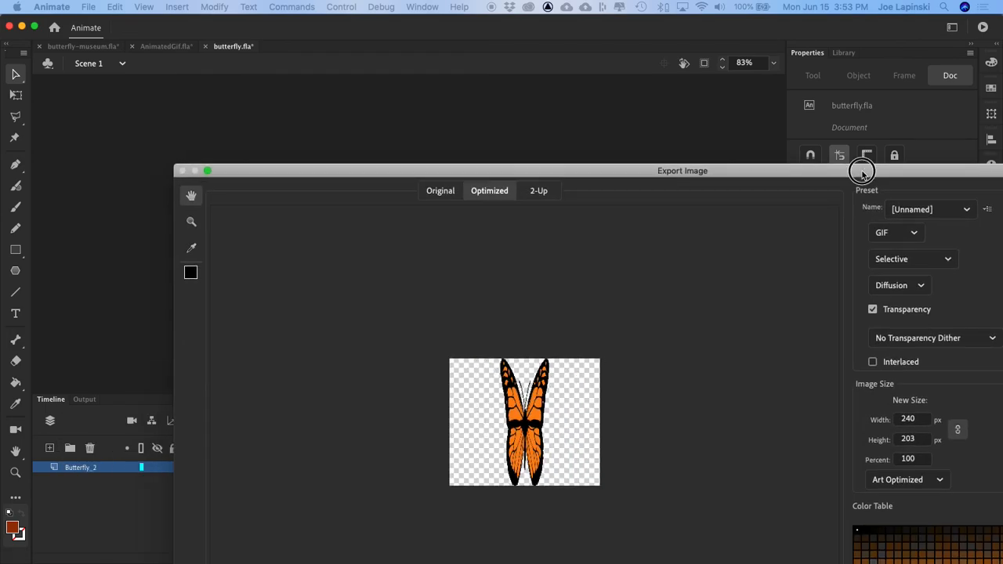
{"action": "left_click_drag", "start_coordinate": [857, 170], "coordinate": [656, 30]}
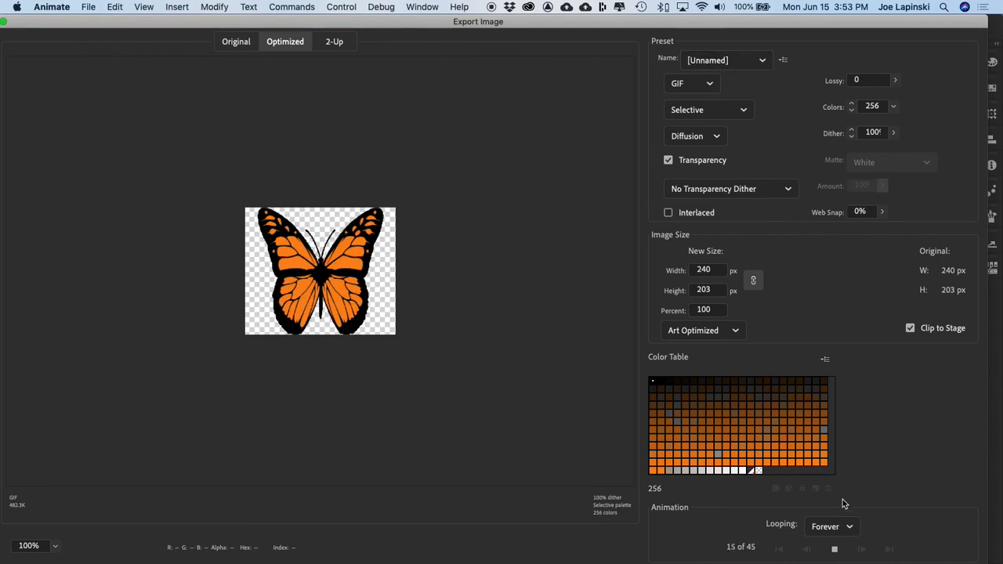
{"action": "left_click", "coordinate": [835, 549]}
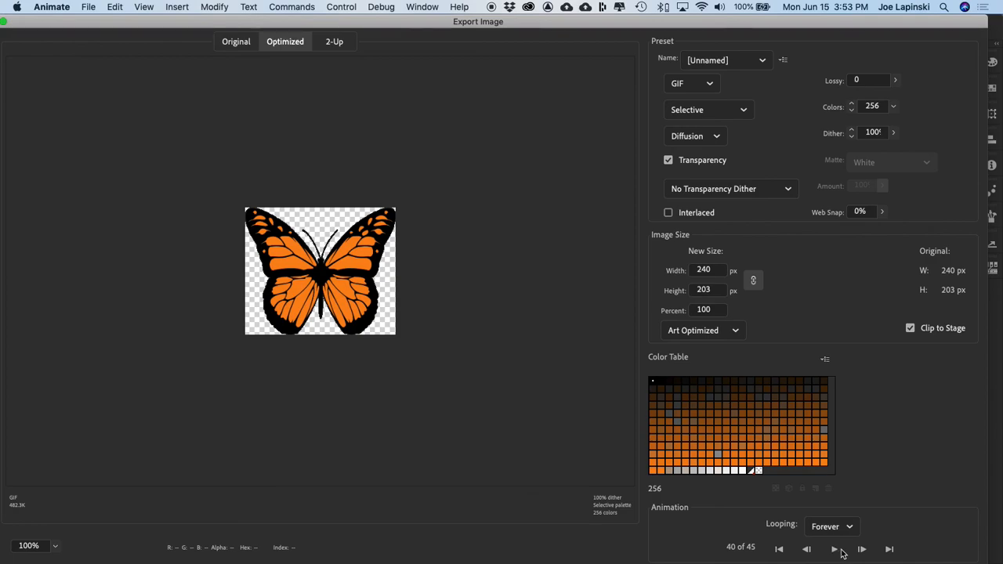
{"action": "left_click", "coordinate": [862, 550]}
{"action": "left_click", "coordinate": [861, 550]}
{"action": "left_click", "coordinate": [862, 550]}
{"action": "left_click", "coordinate": [861, 549]}
{"action": "left_click", "coordinate": [806, 550]}
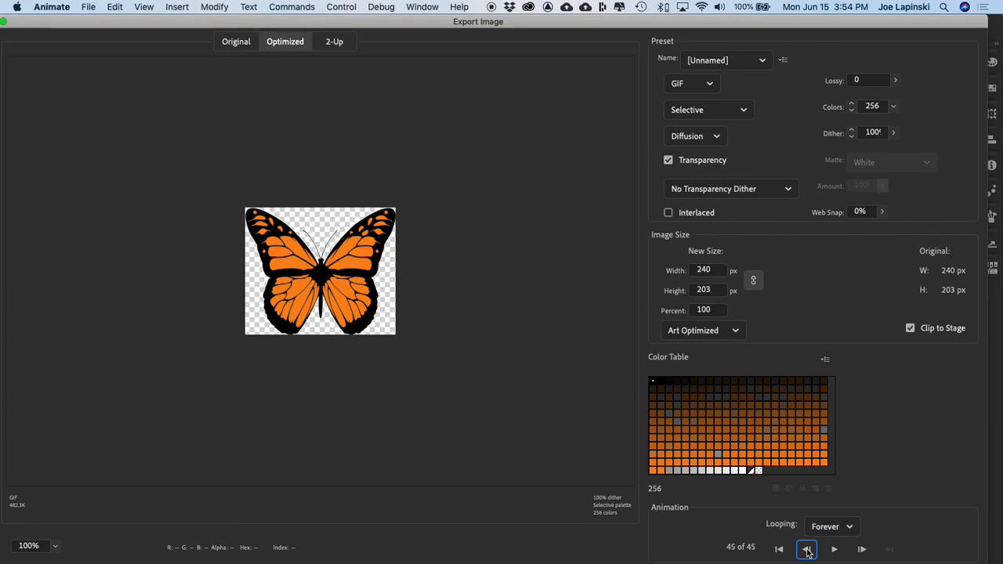
{"action": "left_click", "coordinate": [807, 550]}
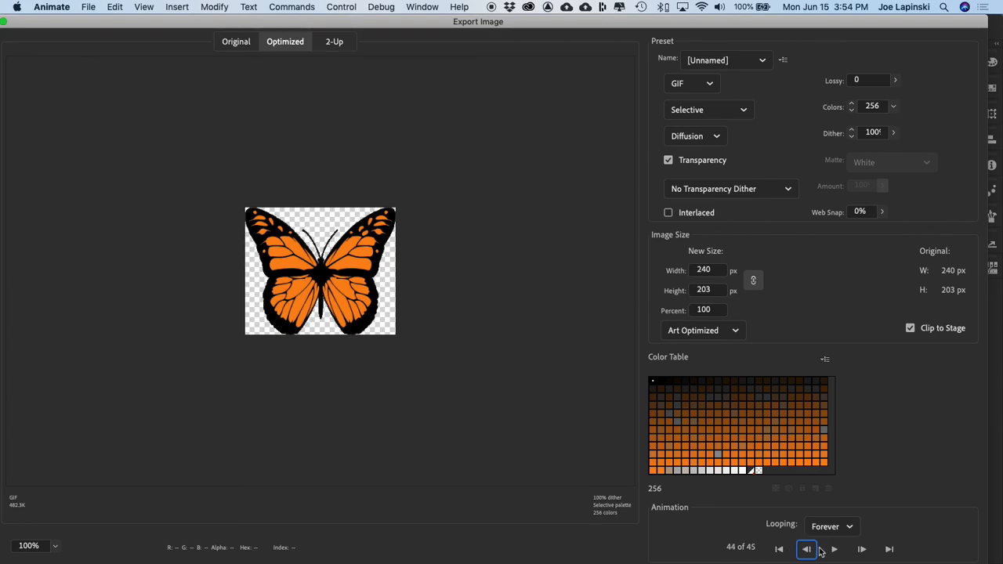
{"action": "left_click", "coordinate": [862, 550]}
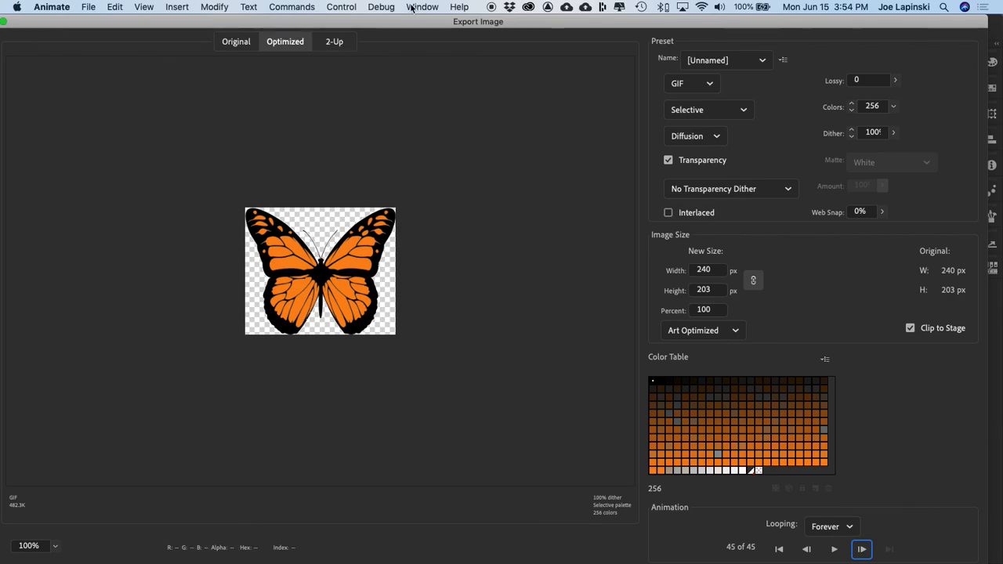
{"action": "left_click_drag", "start_coordinate": [398, 28], "coordinate": [470, 29]}
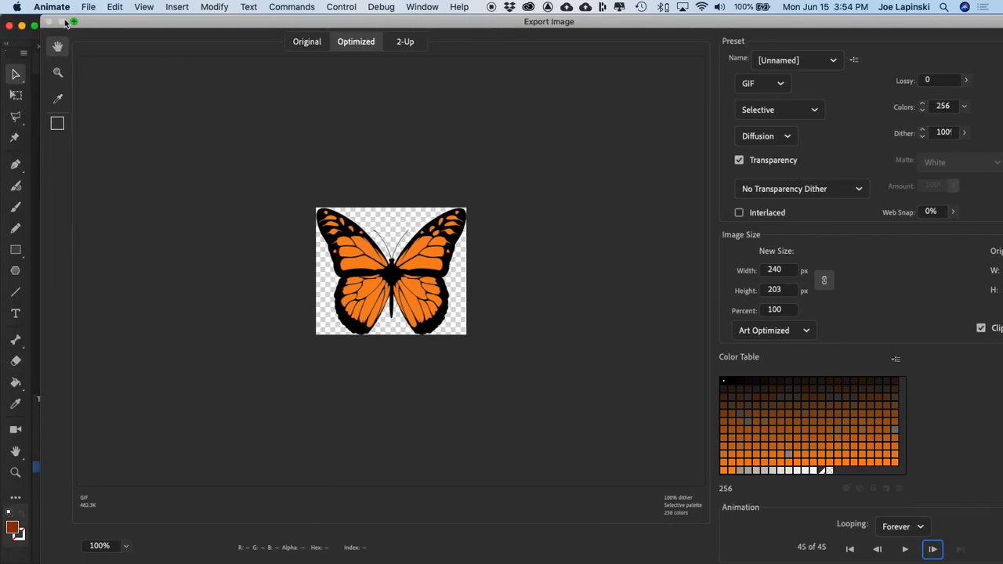
{"action": "left_click_drag", "start_coordinate": [588, 24], "coordinate": [561, 562]}
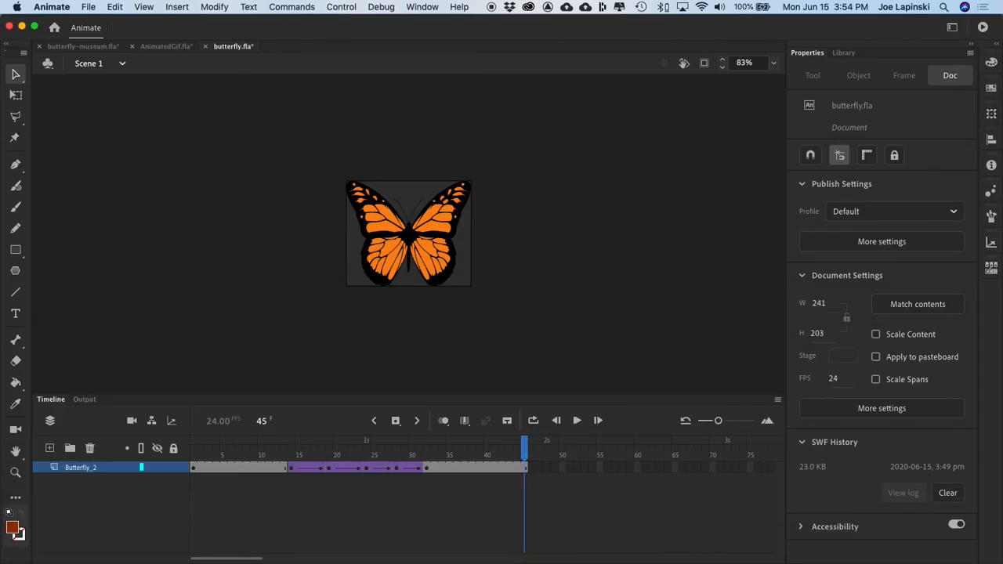